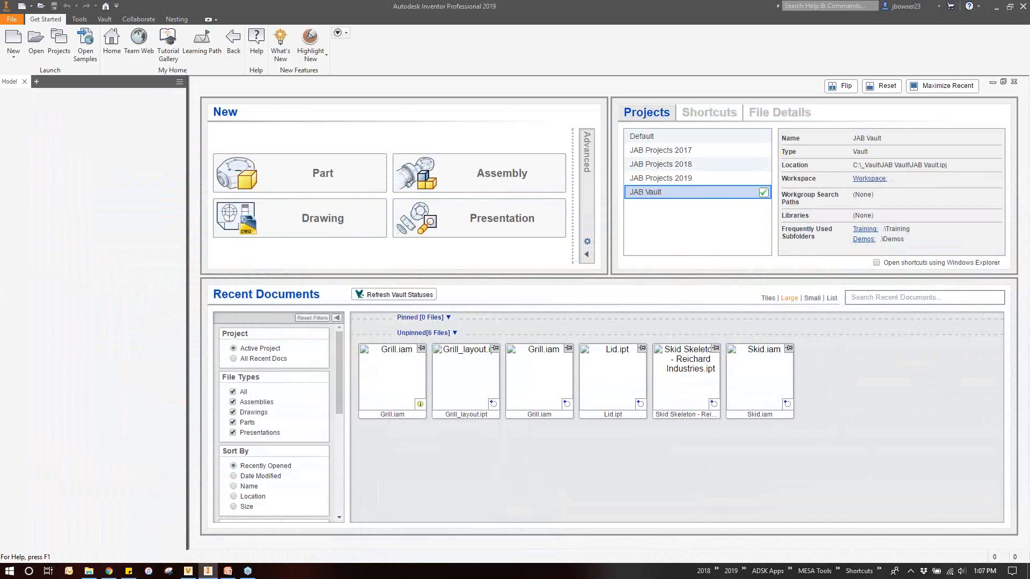
# Open Grill.iam from the vault folder Webinars / 2018-10-22 Creating Instructional Videos with Inventor / Grill
pyautogui.click(105, 19)
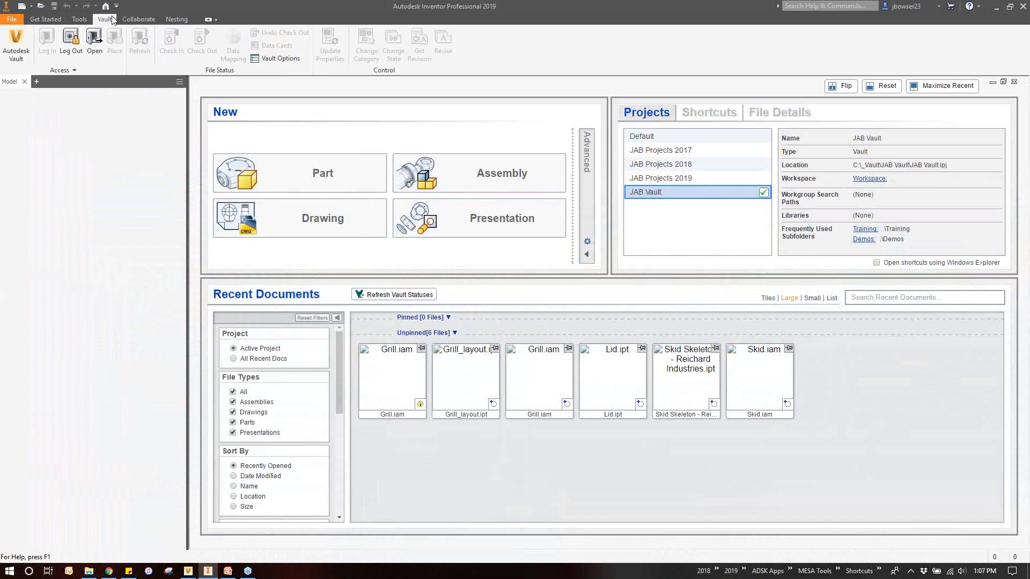
pyautogui.click(95, 44)
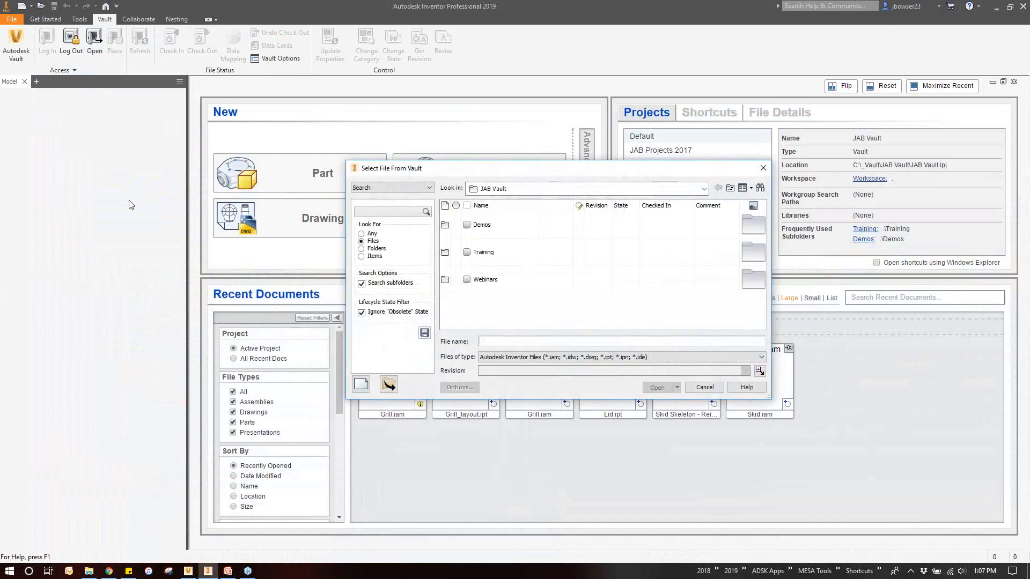
pyautogui.doubleClick(485, 280)
pyautogui.click(496, 225)
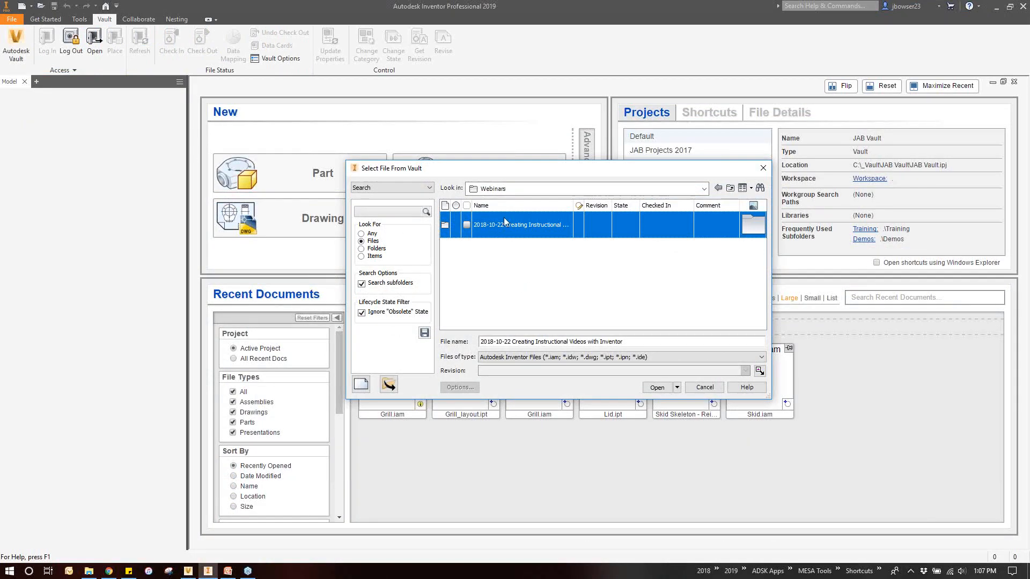
pyautogui.doubleClick(488, 228)
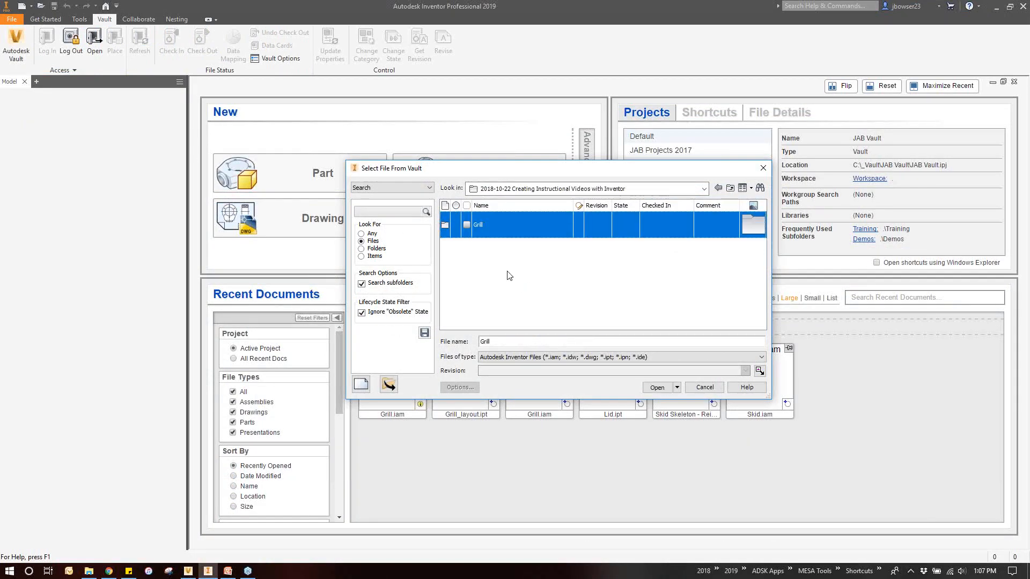
pyautogui.doubleClick(476, 224)
pyautogui.scroll(-1, 539, 290)
pyautogui.click(521, 306)
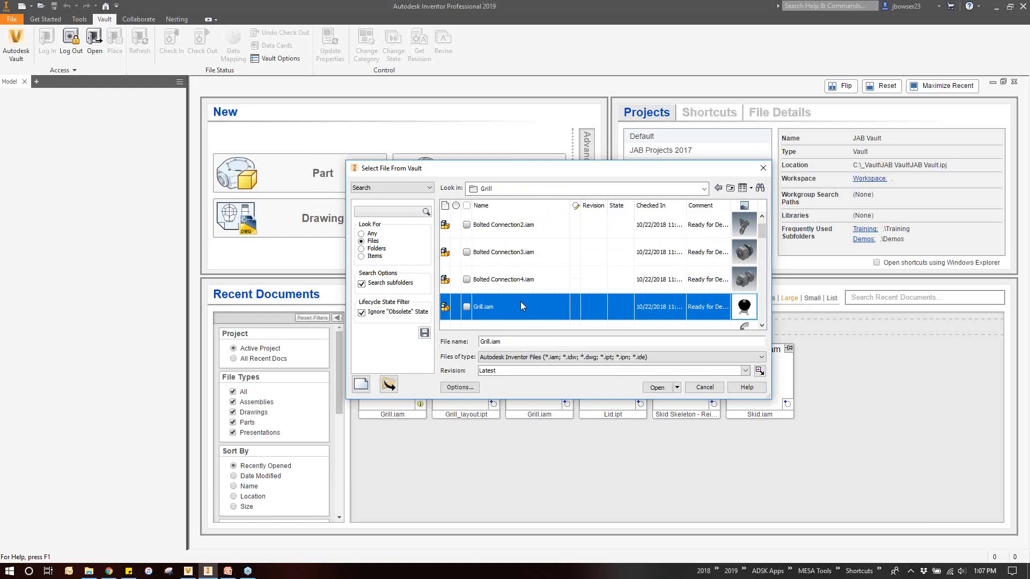
pyautogui.click(657, 387)
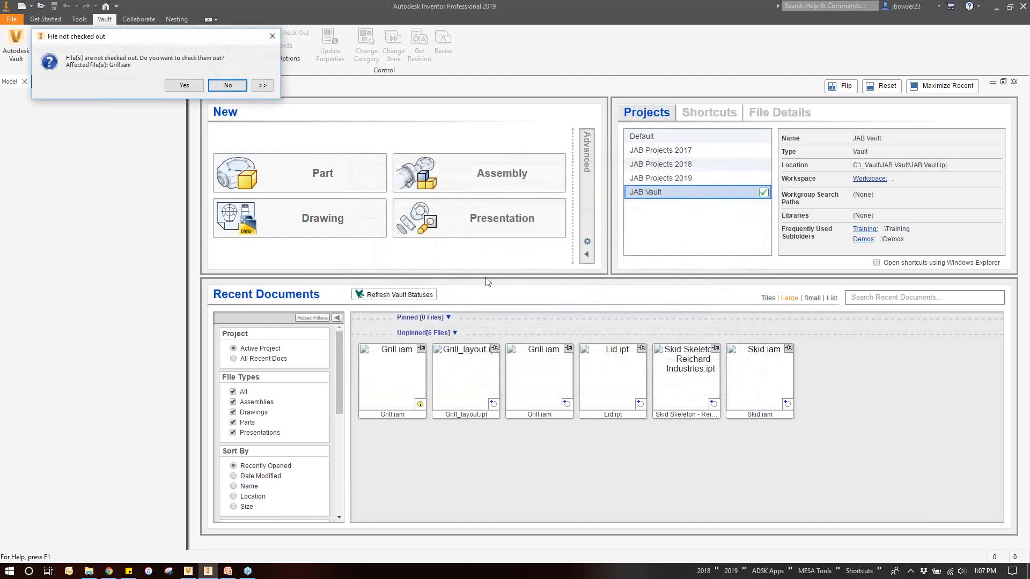
# Check out Grill.iam without a comment and accept updating all of its out-of-date properties
pyautogui.click(184, 85)
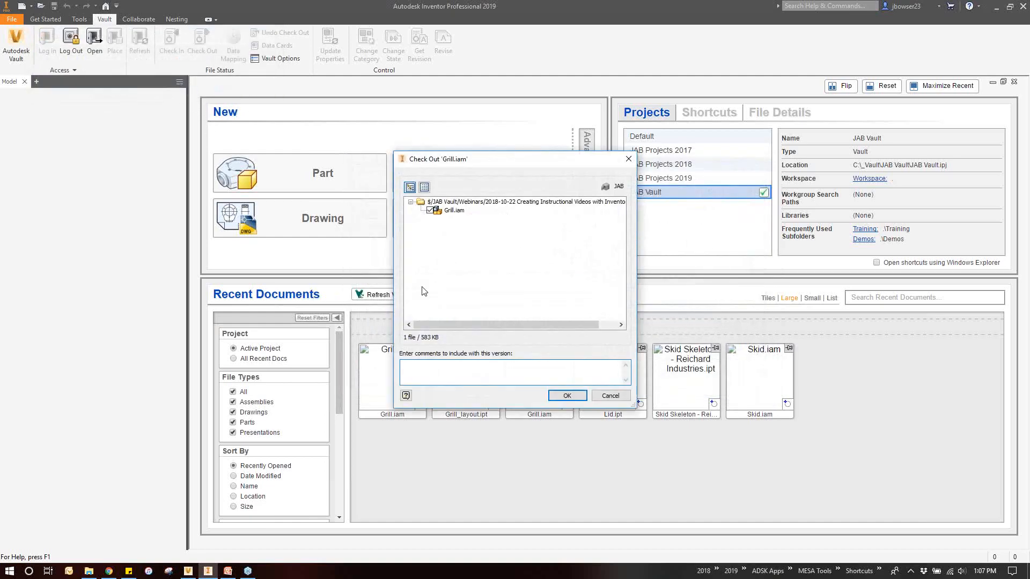
pyautogui.click(569, 401)
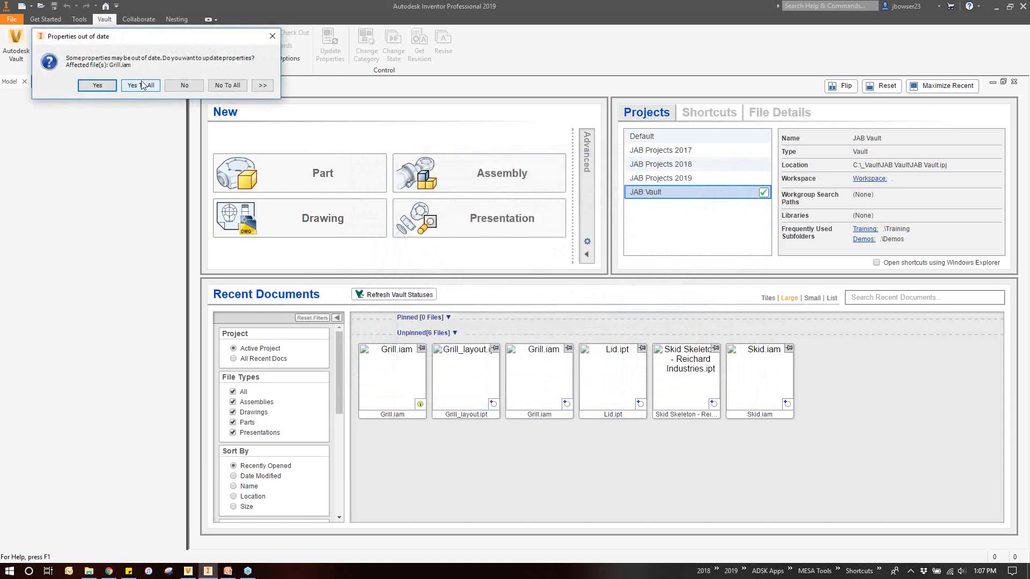
pyautogui.click(141, 86)
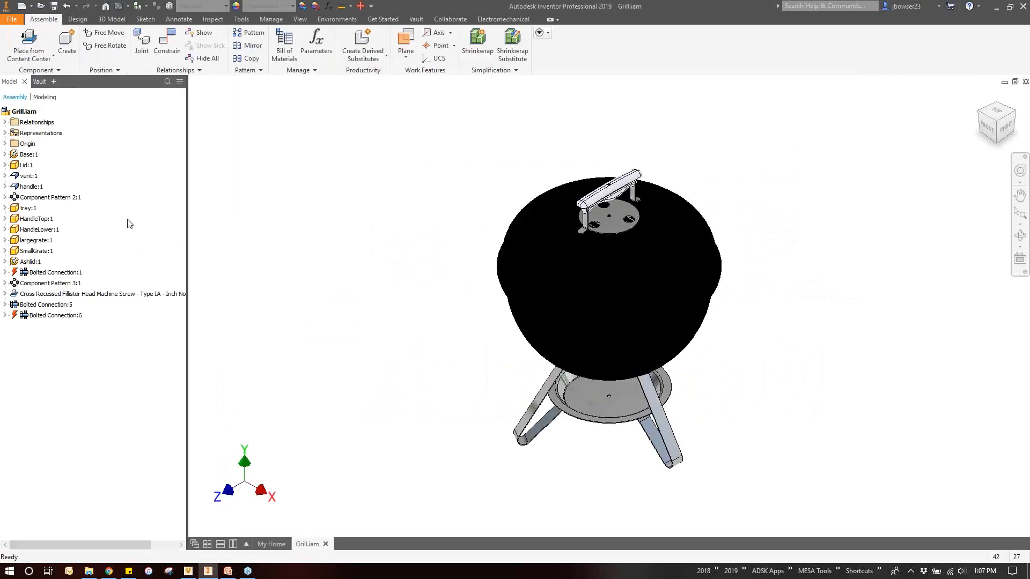
# Check out all component files under Grill.iam, from the ANSI B18.6.3 screw to vent.ipt, and update all their out-of-date properties
pyautogui.click(39, 82)
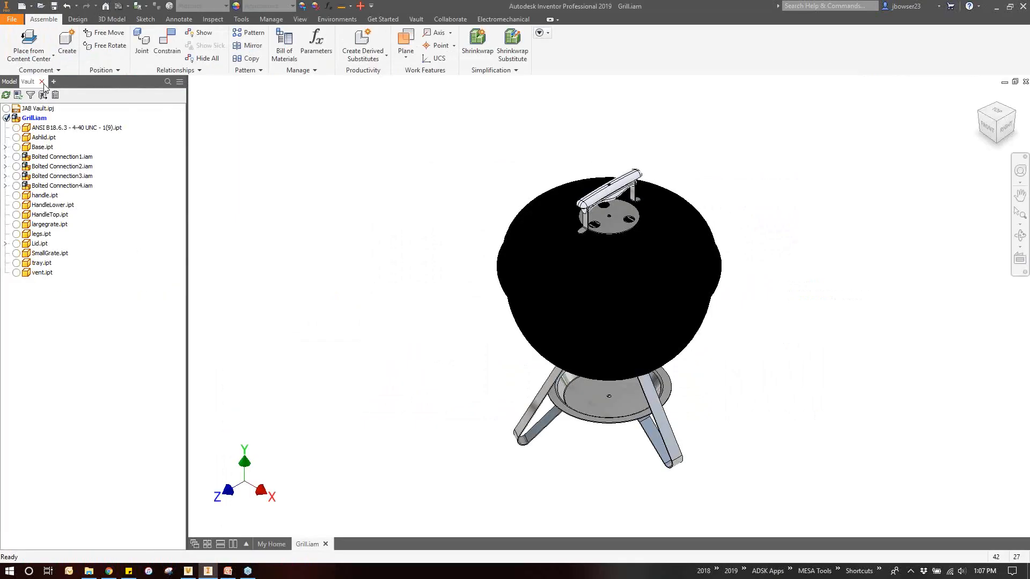
pyautogui.click(60, 128)
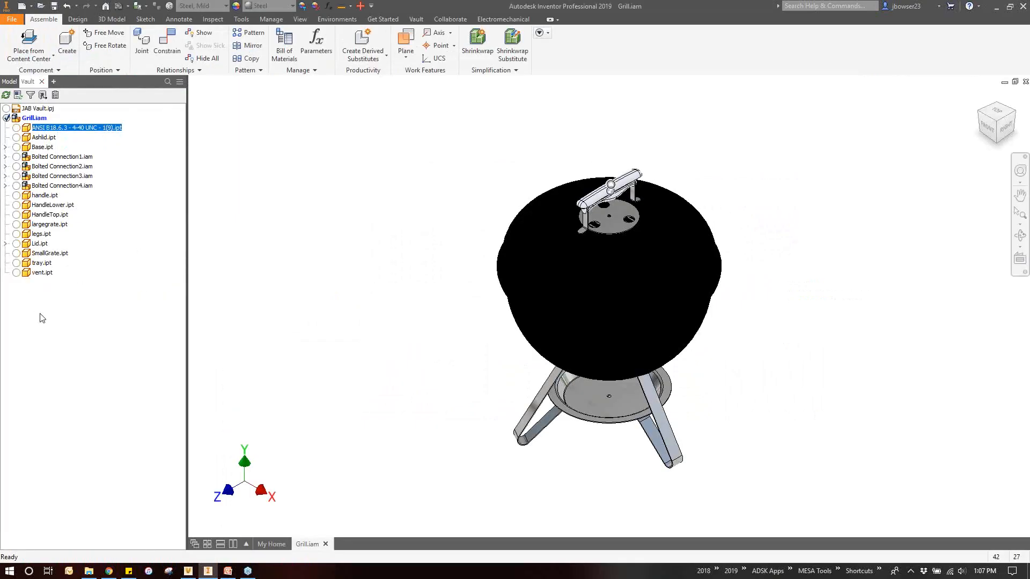
pyautogui.keyDown('shift'); pyautogui.click(43, 273); pyautogui.keyUp('shift')
pyautogui.rightClick(47, 256)
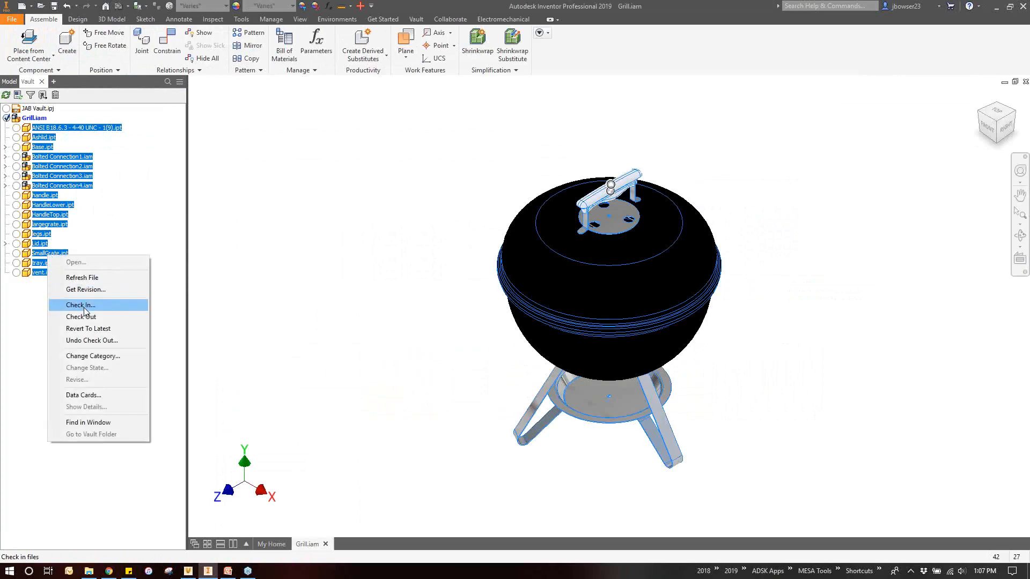
pyautogui.click(81, 305)
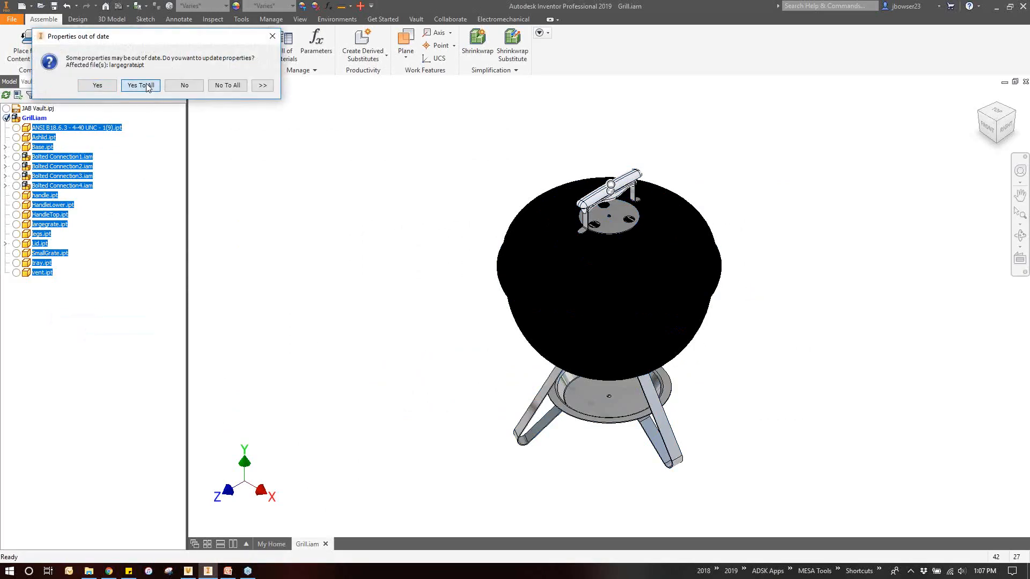
pyautogui.click(146, 86)
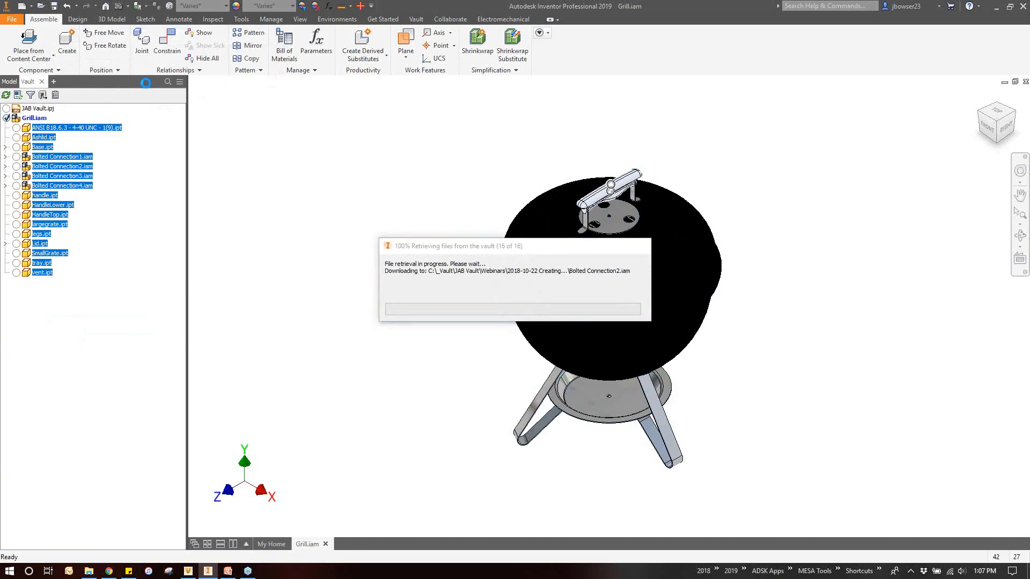
# Create a new positional representation in the Grill assembly and name it "1. Remove Lid"
pyautogui.click(9, 81)
pyautogui.click(279, 244)
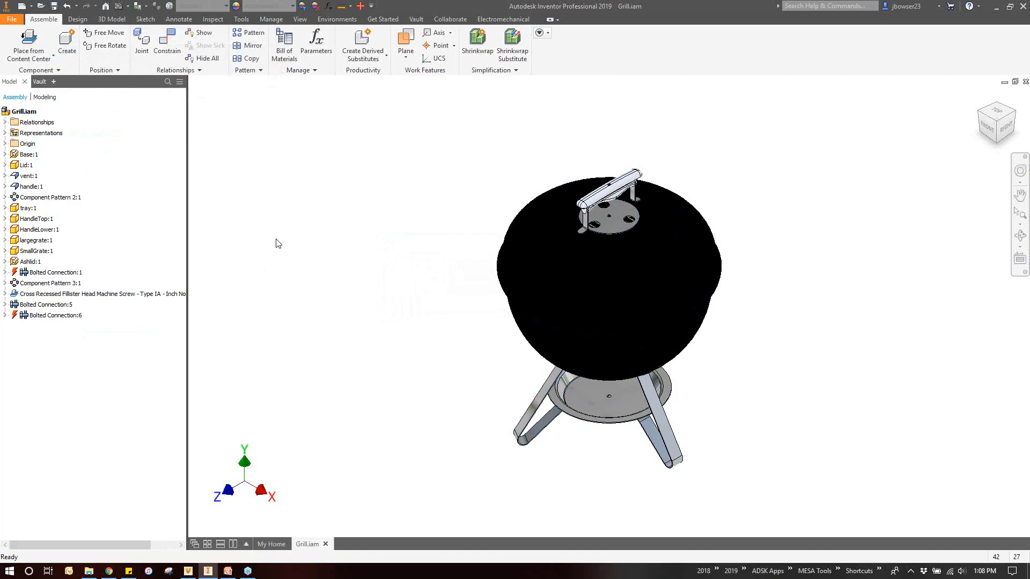
pyautogui.click(5, 133)
pyautogui.rightClick(36, 154)
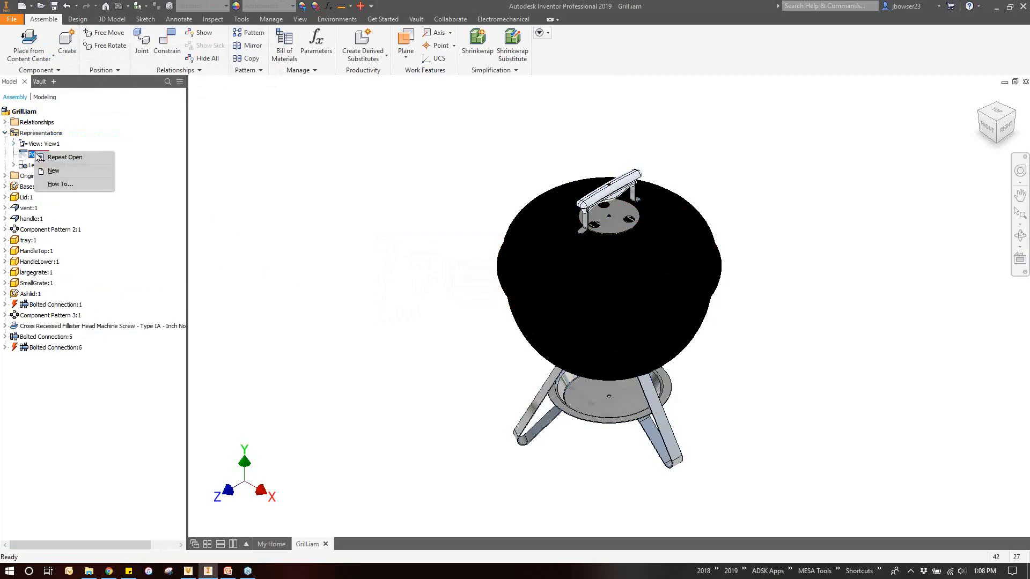
pyautogui.click(58, 171)
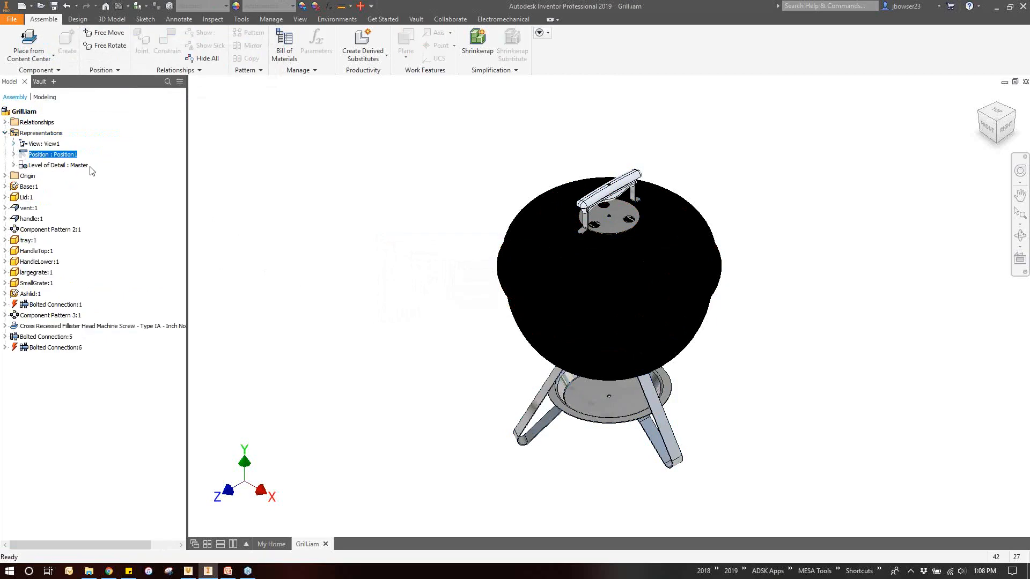
pyautogui.click(13, 154)
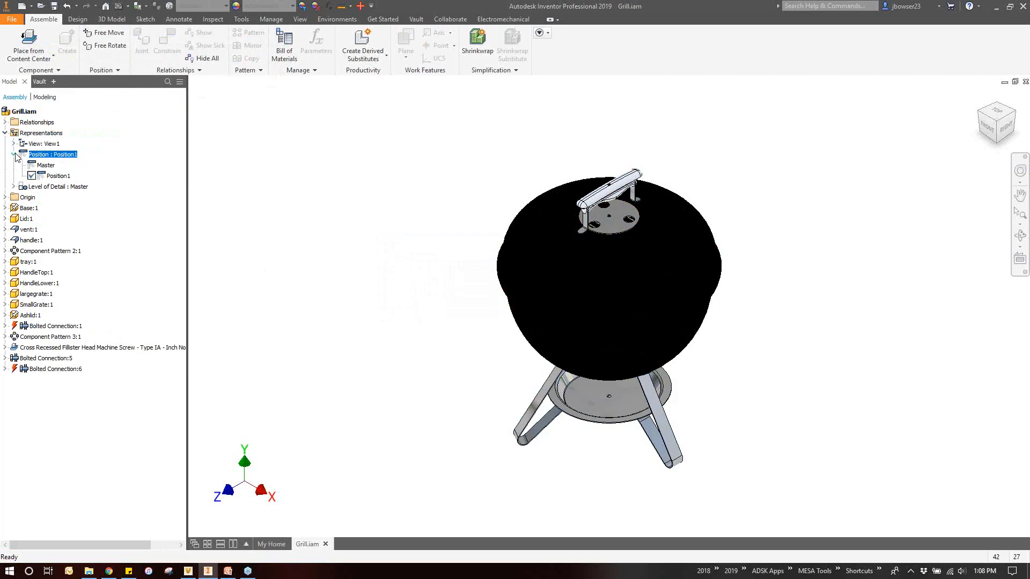
pyautogui.click(59, 178)
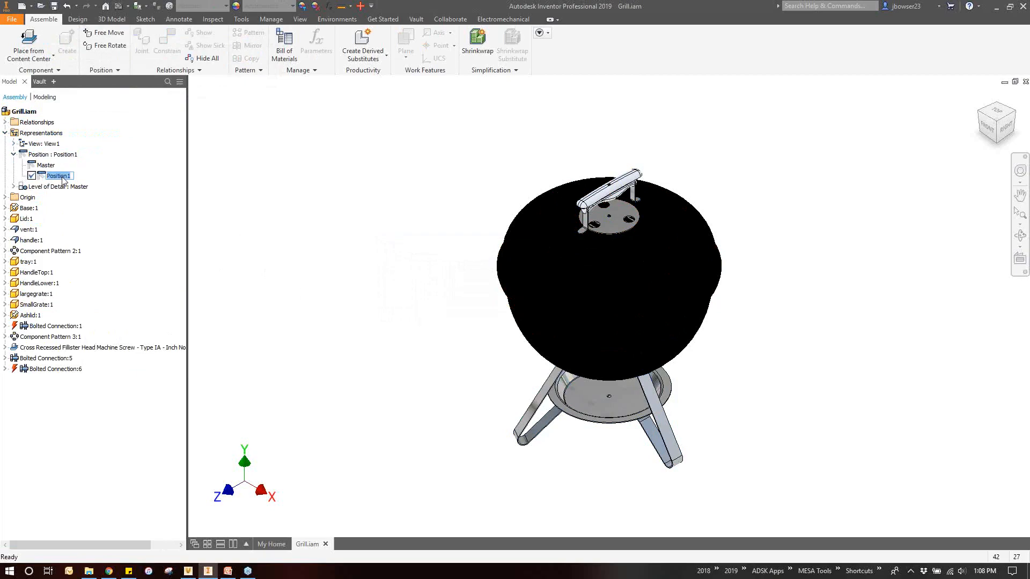
pyautogui.write('1. Remove Lid')
pyautogui.click(132, 180)
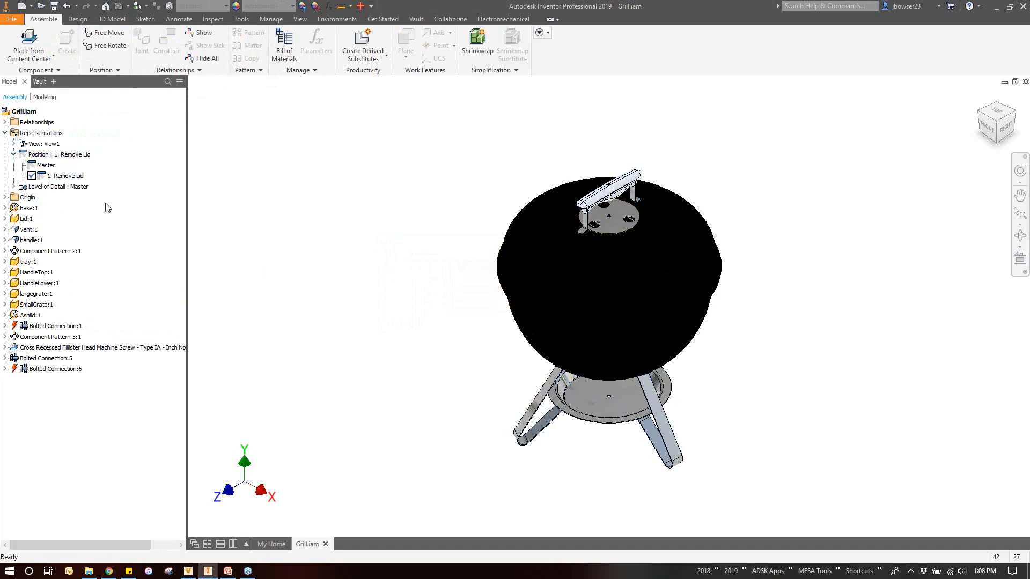
# Rename the Insert:3 constraint of the Lid:1 component to "Lid Offset"
pyautogui.click(6, 218)
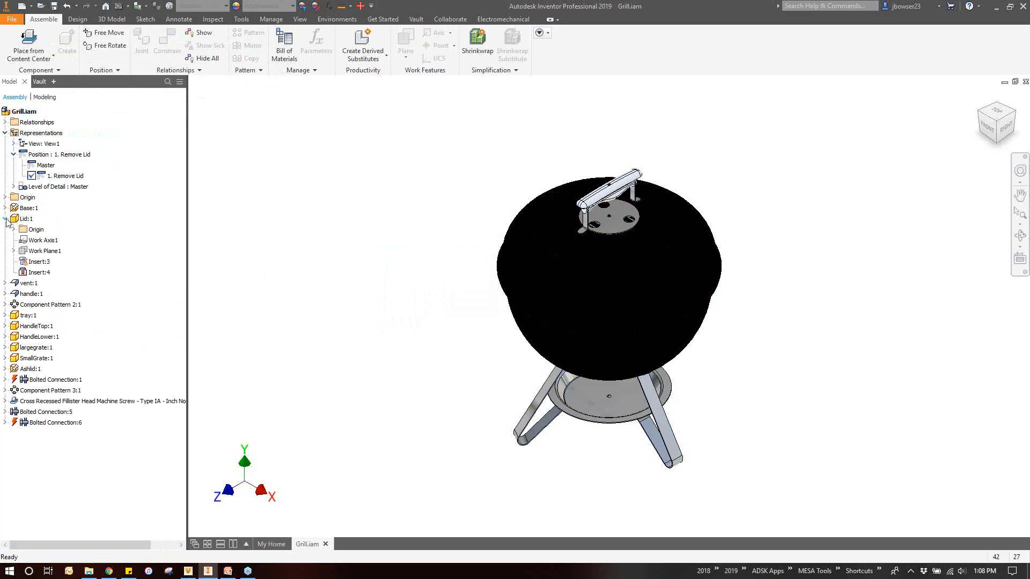
pyautogui.doubleClick(40, 262)
pyautogui.click(317, 285)
pyautogui.click(41, 263)
pyautogui.write('Lid Offset')
pyautogui.click(94, 264)
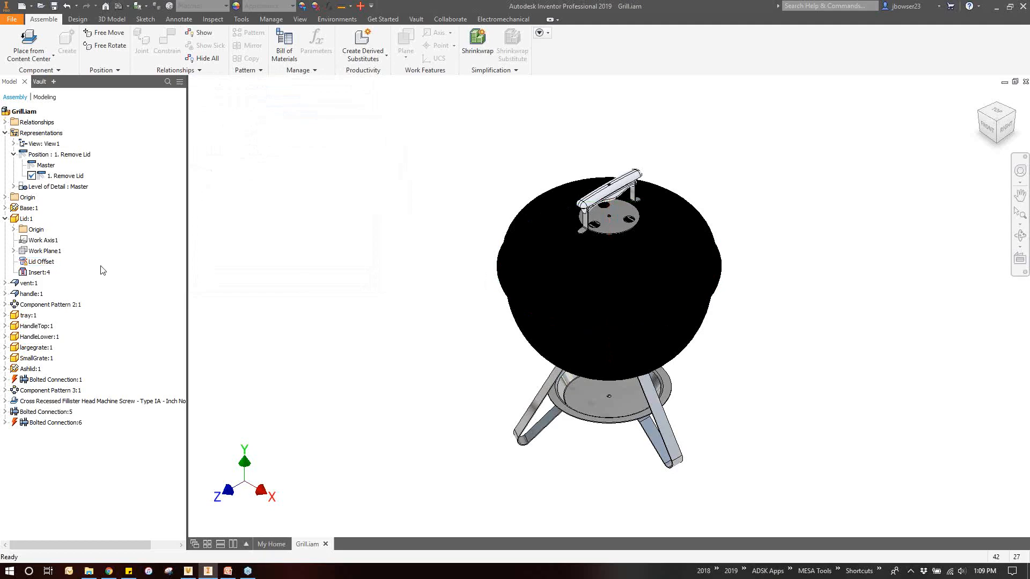
pyautogui.click(77, 177)
pyautogui.click(76, 177)
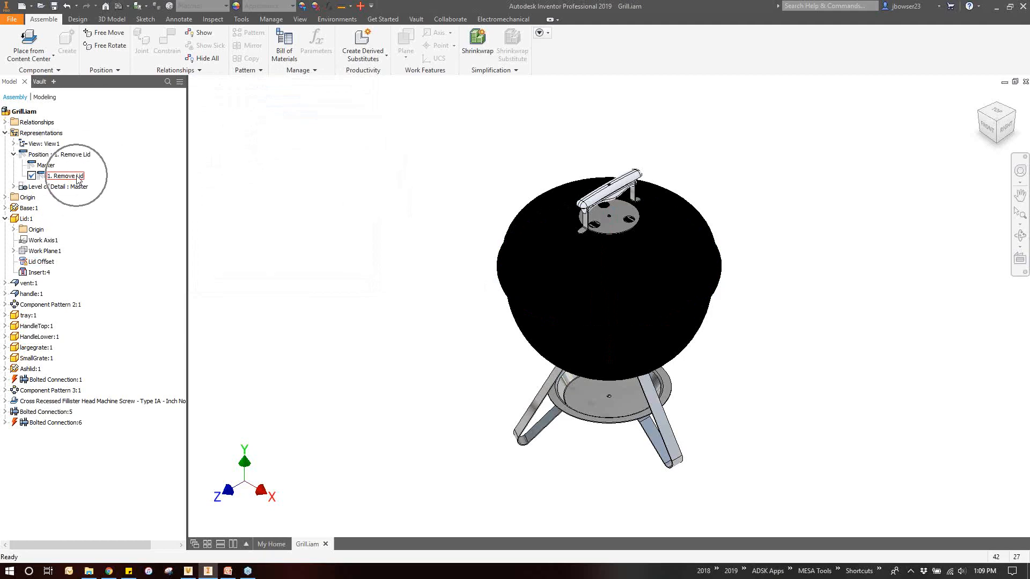
pyautogui.rightClick(51, 262)
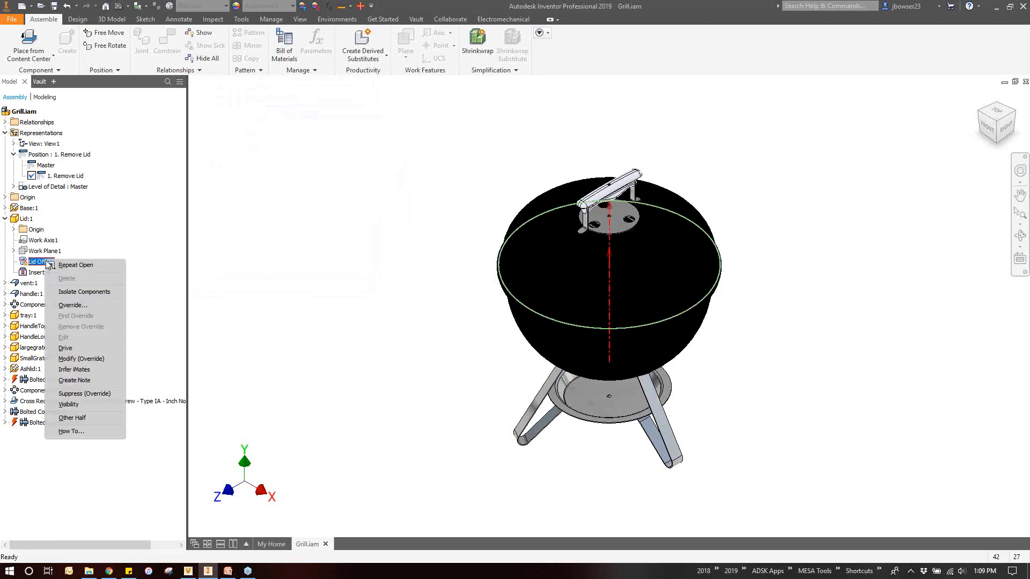
pyautogui.click(79, 305)
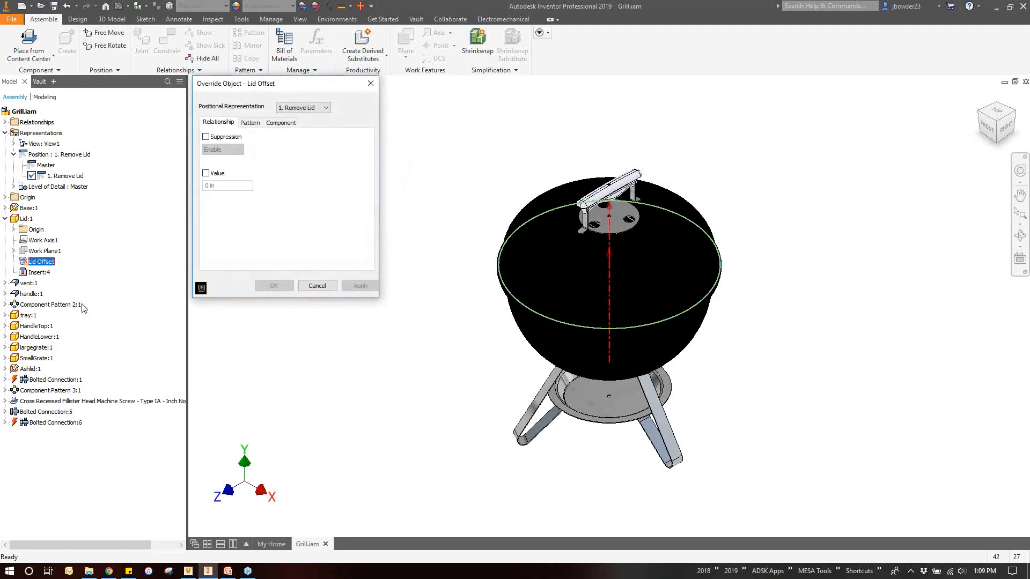
pyautogui.click(205, 174)
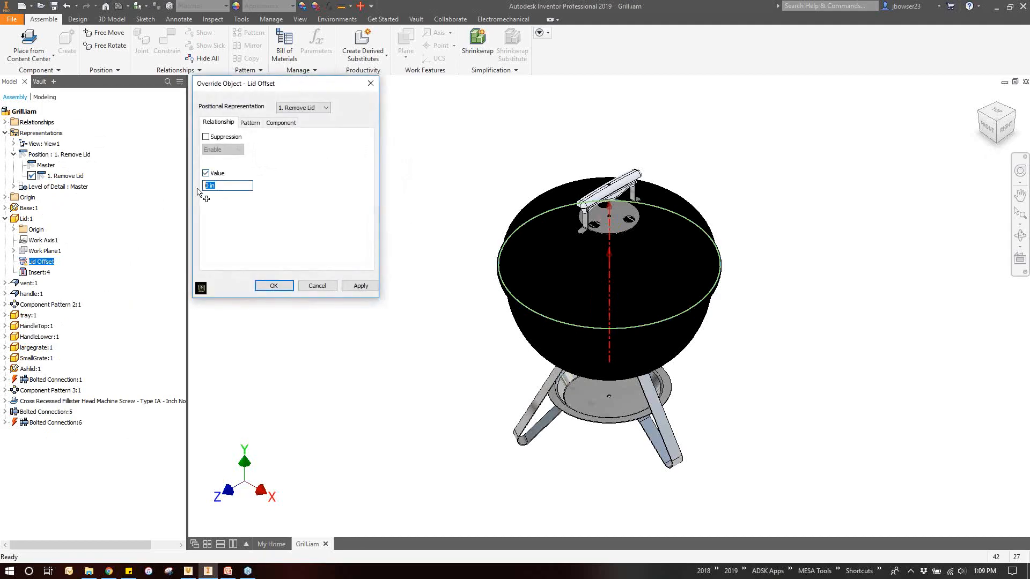
pyautogui.write('18')
pyautogui.click(300, 289)
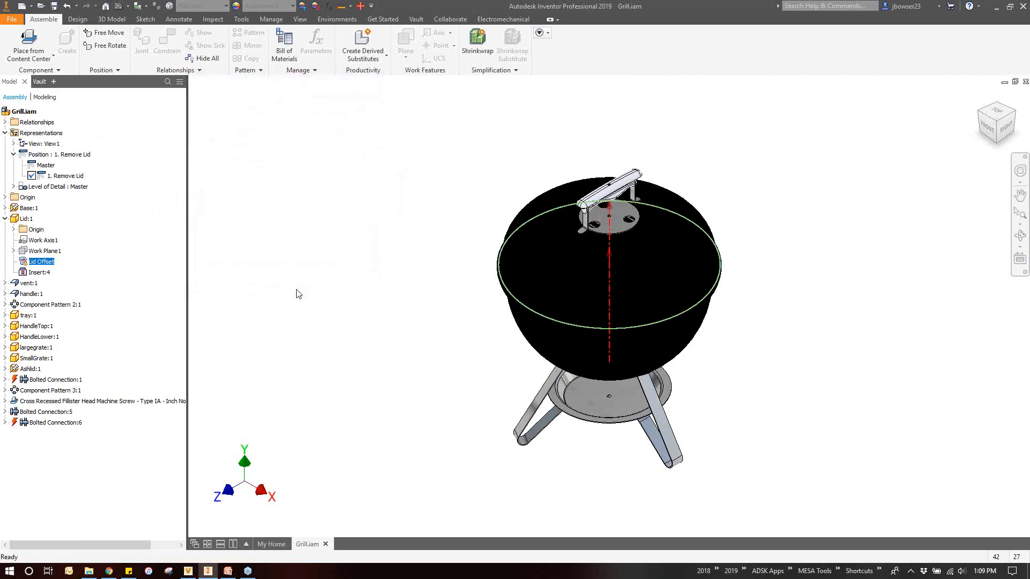
# Override the Lid Offset constraint value with 18 in for the "1. Remove Lid" positional representation
pyautogui.rightClick(43, 263)
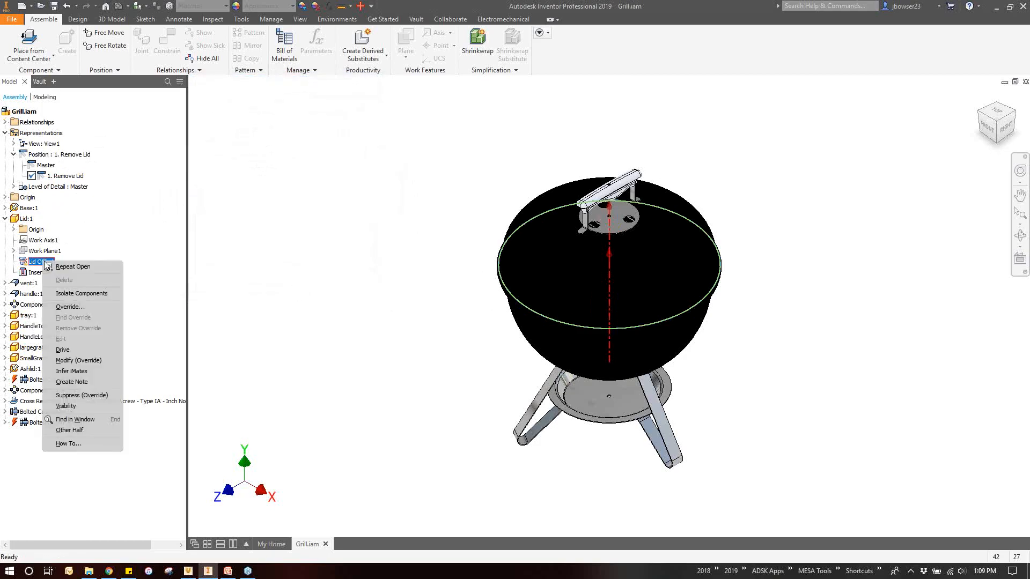
pyautogui.click(79, 304)
pyautogui.click(205, 173)
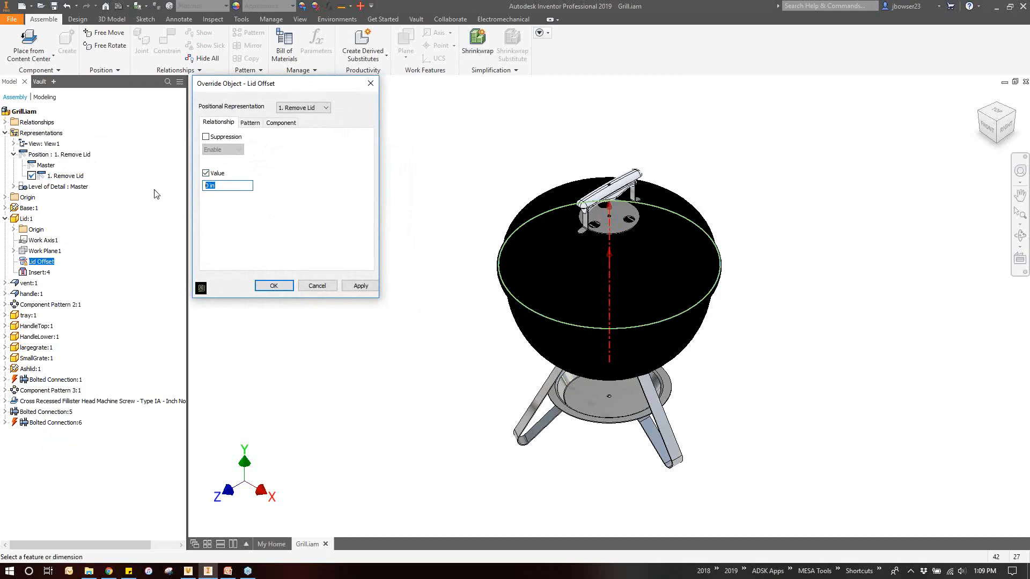
pyautogui.write('18')
pyautogui.click(279, 286)
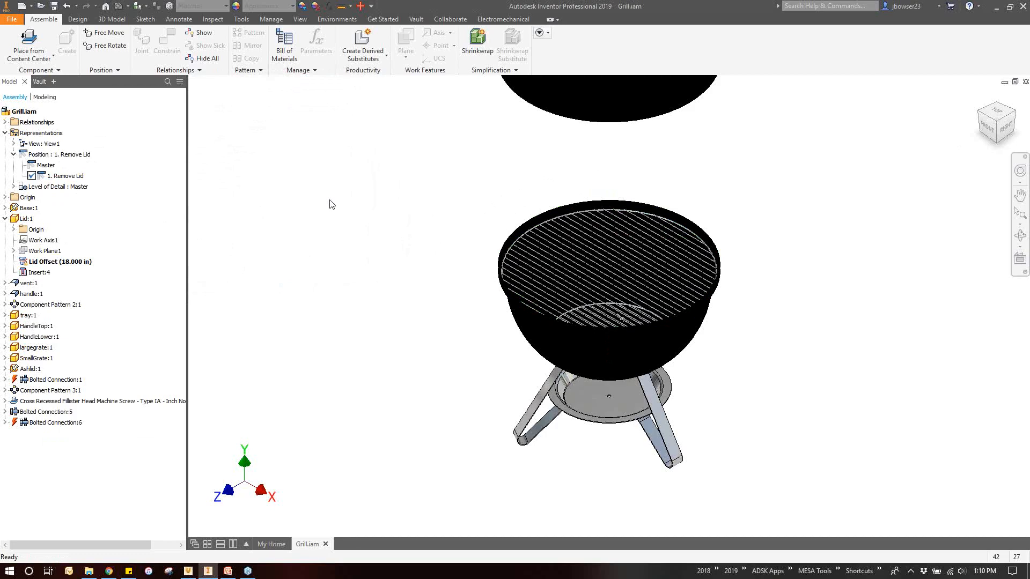
# Compare the lid's position in the home view by activating the Master and "1. Remove Lid" positional representations in turn
pyautogui.press('Home')
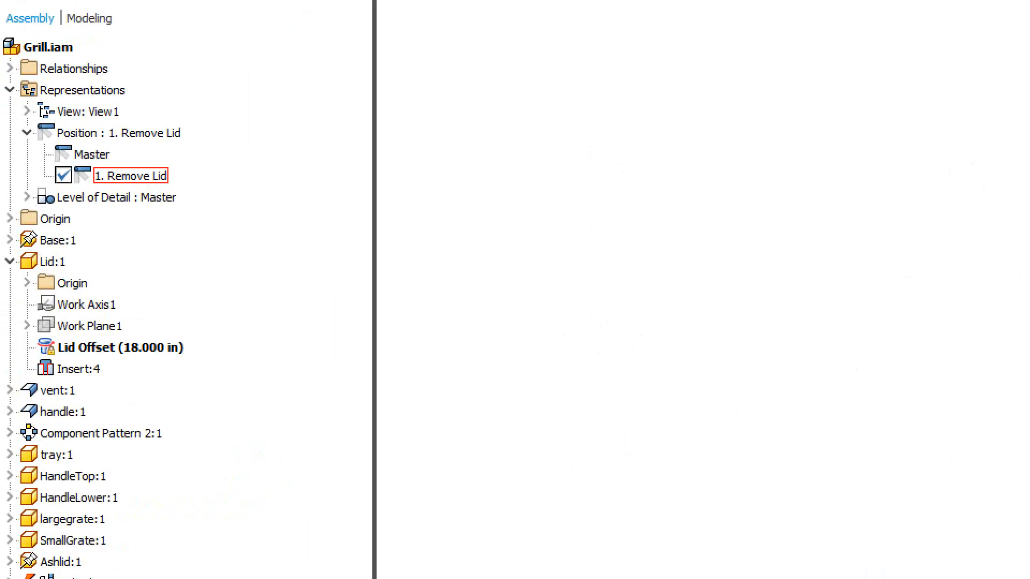
pyautogui.doubleClick(46, 166)
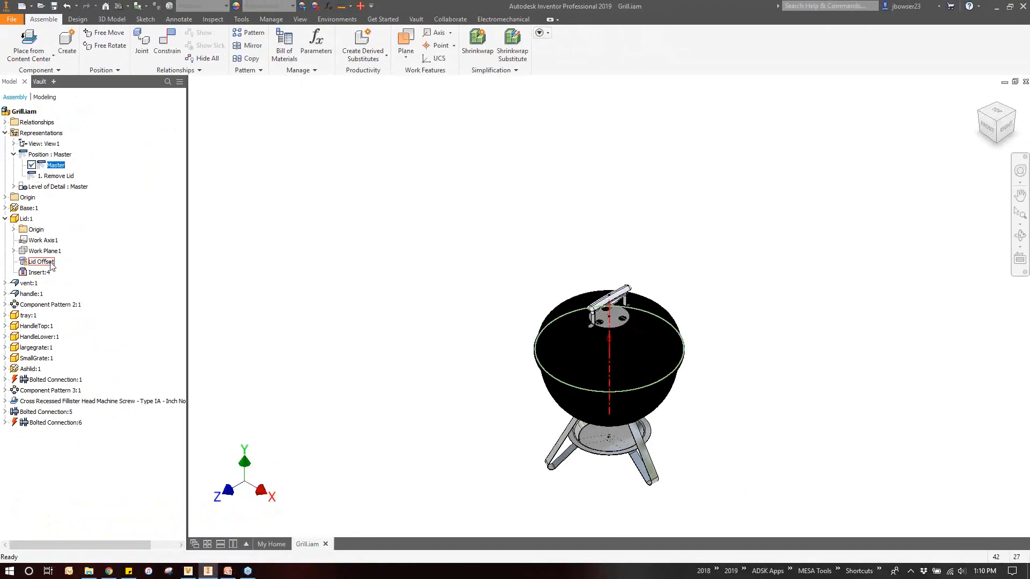
pyautogui.doubleClick(61, 176)
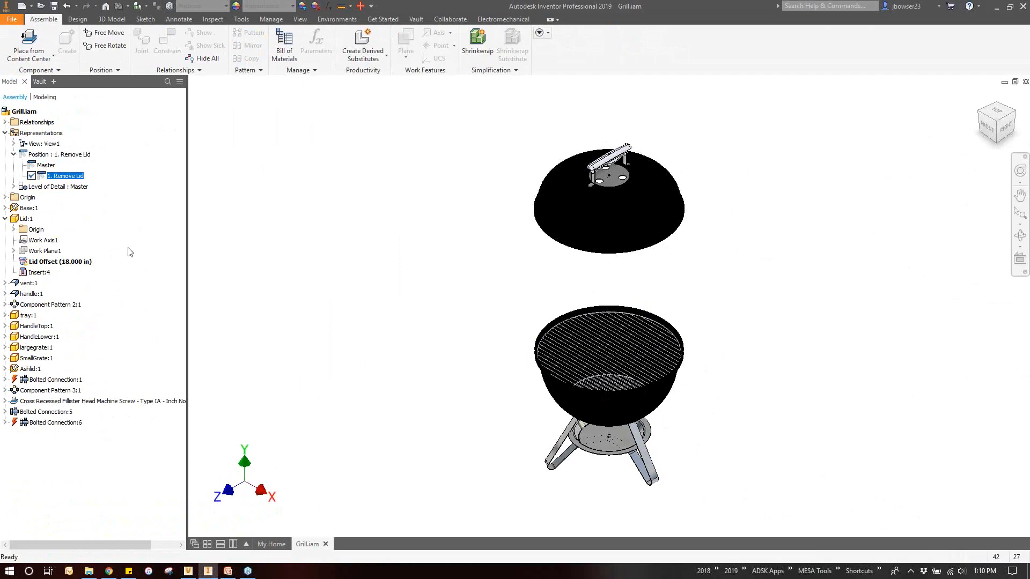
# Copy the "1. Remove Lid" positional representation
pyautogui.rightClick(77, 177)
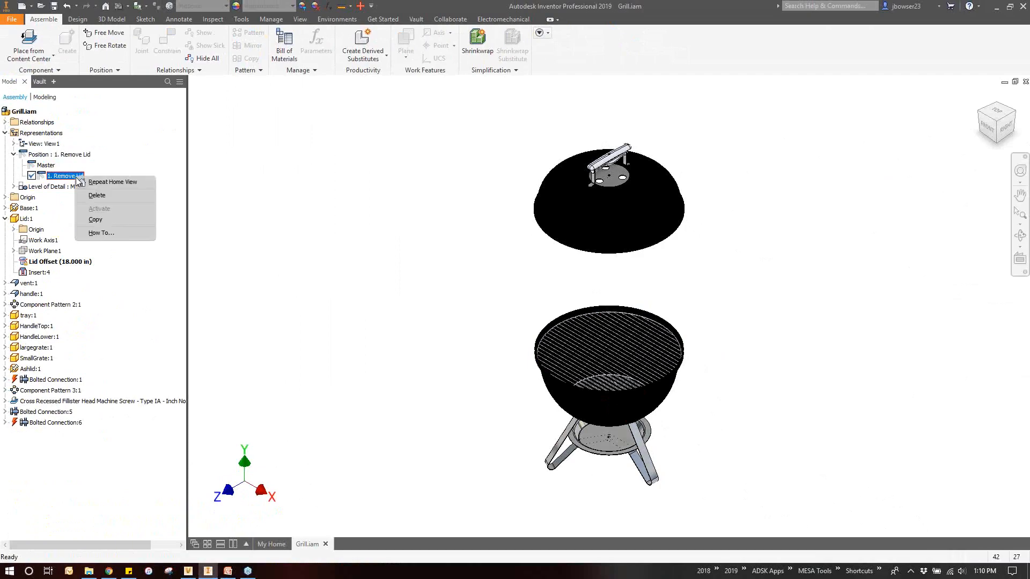
pyautogui.click(105, 220)
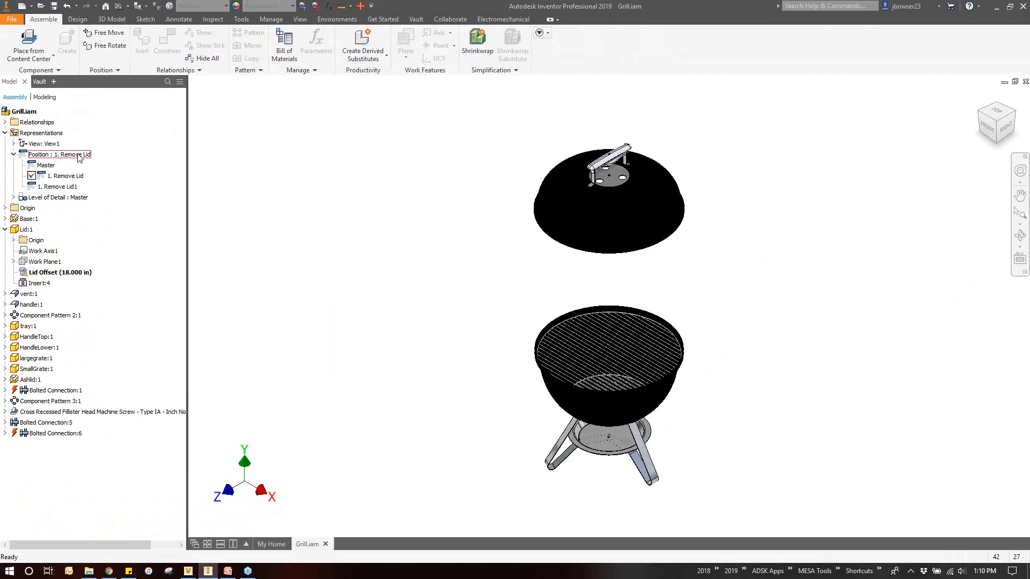
# Activate the copied "1. Remove Lid1" positional representation and rename it "2. Remove Grates"
pyautogui.doubleClick(60, 187)
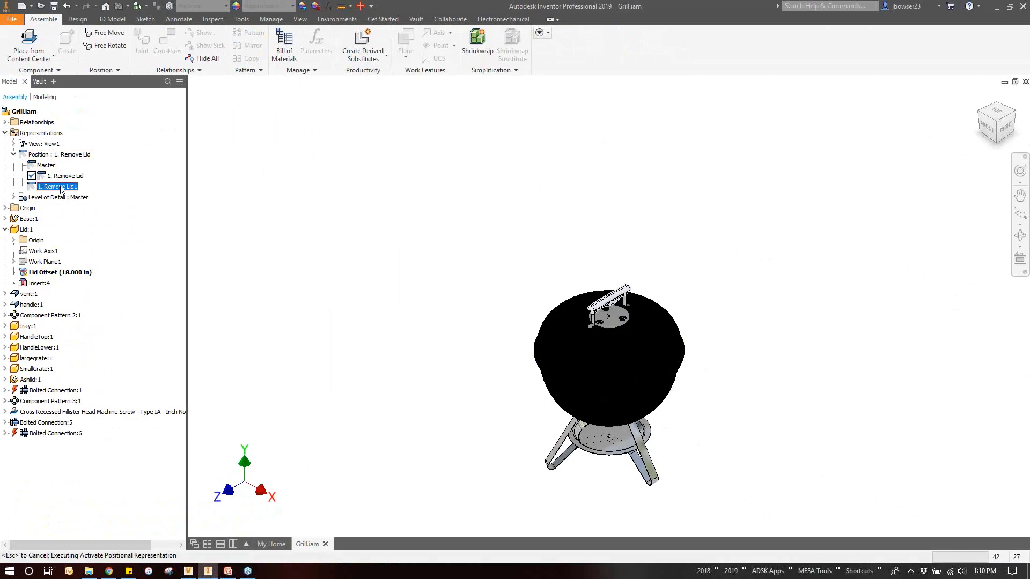
pyautogui.click(60, 187)
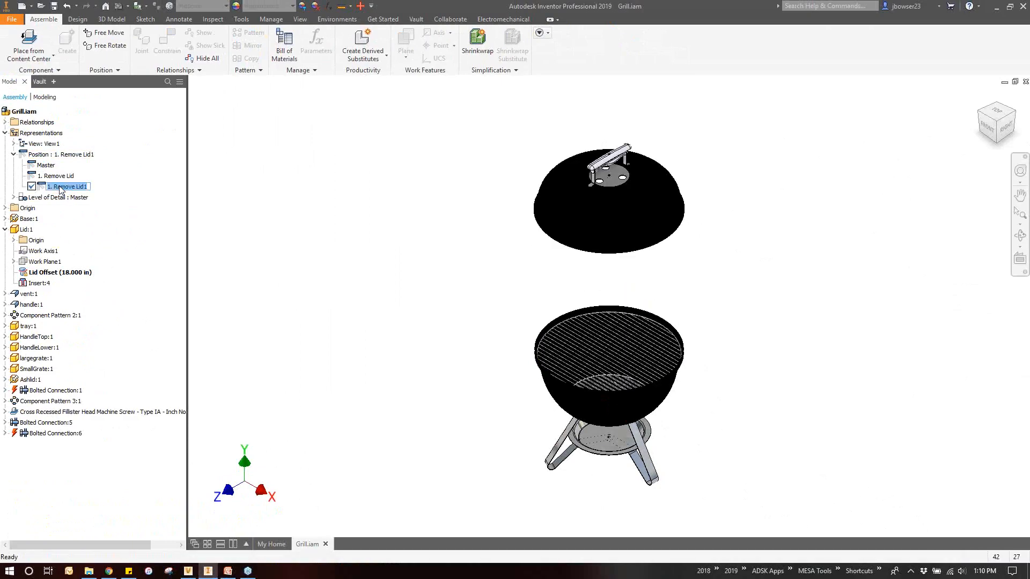
pyautogui.write('2. Remove Grates')
pyautogui.press('Escape')
# Rename the Flush:10 constraint of the largegrate:1 component to "Large Grate Offset"
pyautogui.click(6, 358)
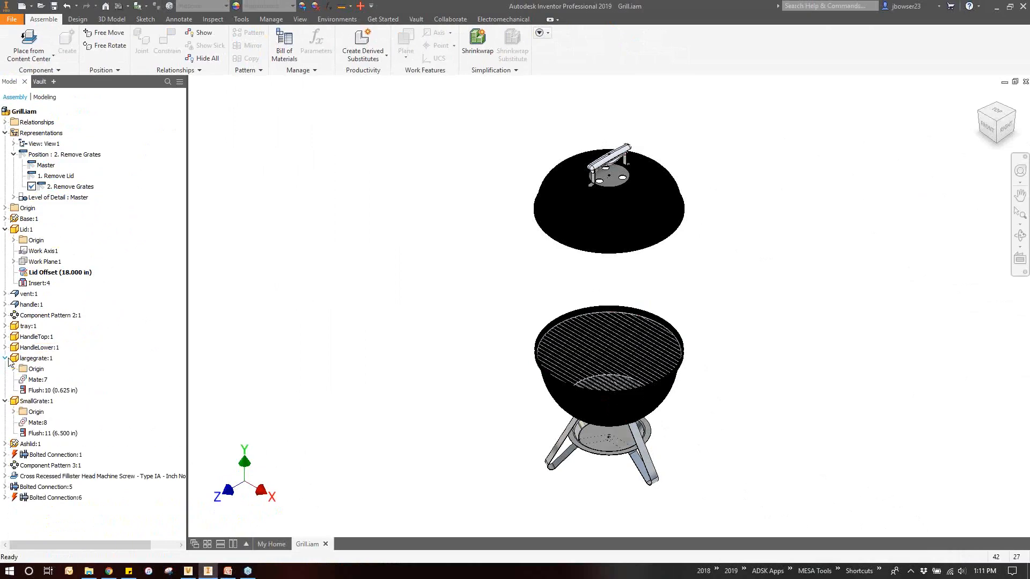
pyautogui.click(44, 391)
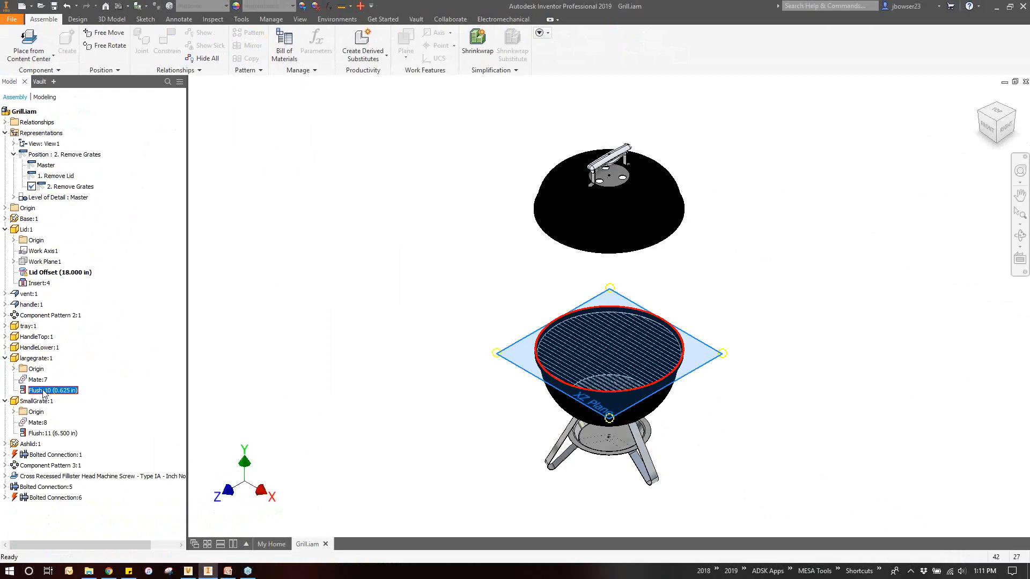
pyautogui.click(44, 390)
pyautogui.write('Large Grate Offset')
pyautogui.press('Return')
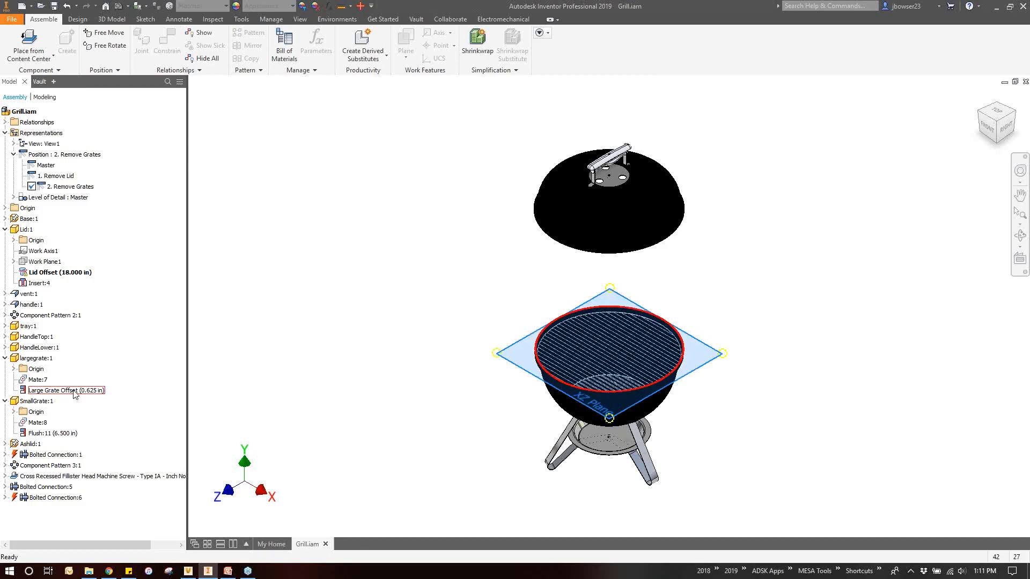
# Rename the Flush:11 constraint of the SmallGrate:1 component to "Small Grate Offset"
pyautogui.click(42, 434)
pyautogui.click(40, 435)
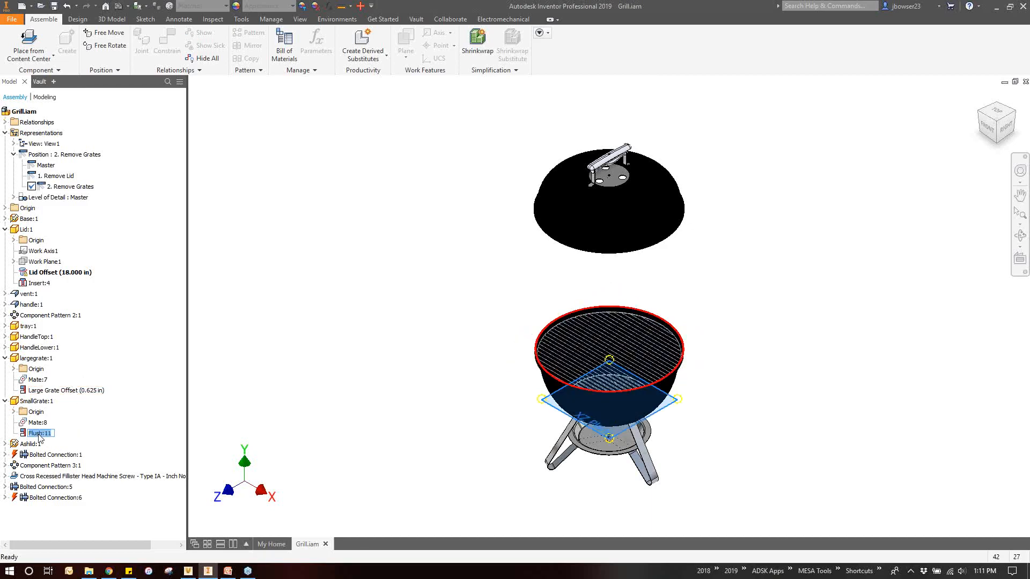
pyautogui.write('Small Grate Offset')
# Override the Large Grate Offset value with 0.625 in-12 for the "2. Remove Grates" positional representation
pyautogui.click(94, 392)
pyautogui.rightClick(92, 395)
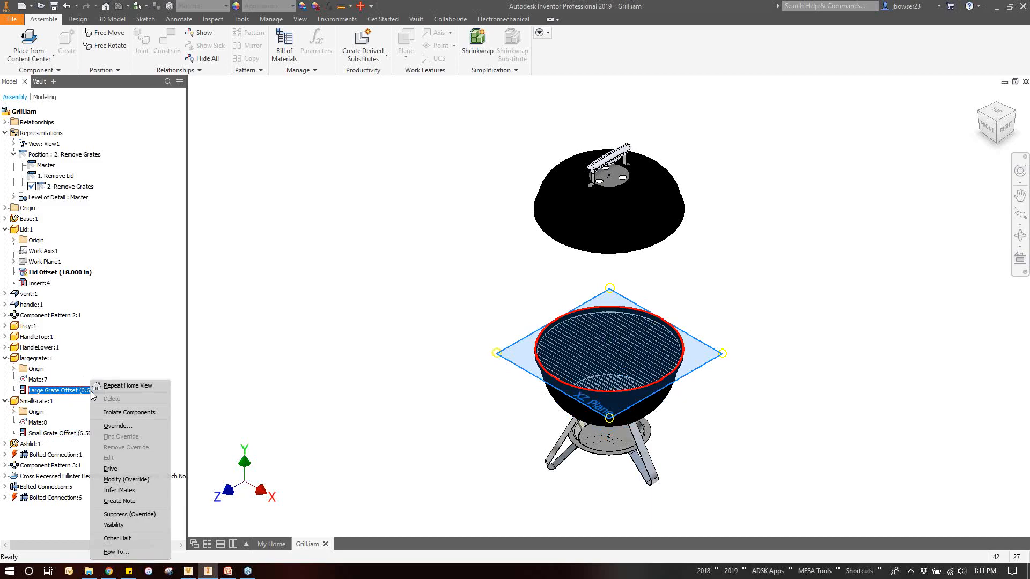
pyautogui.click(124, 427)
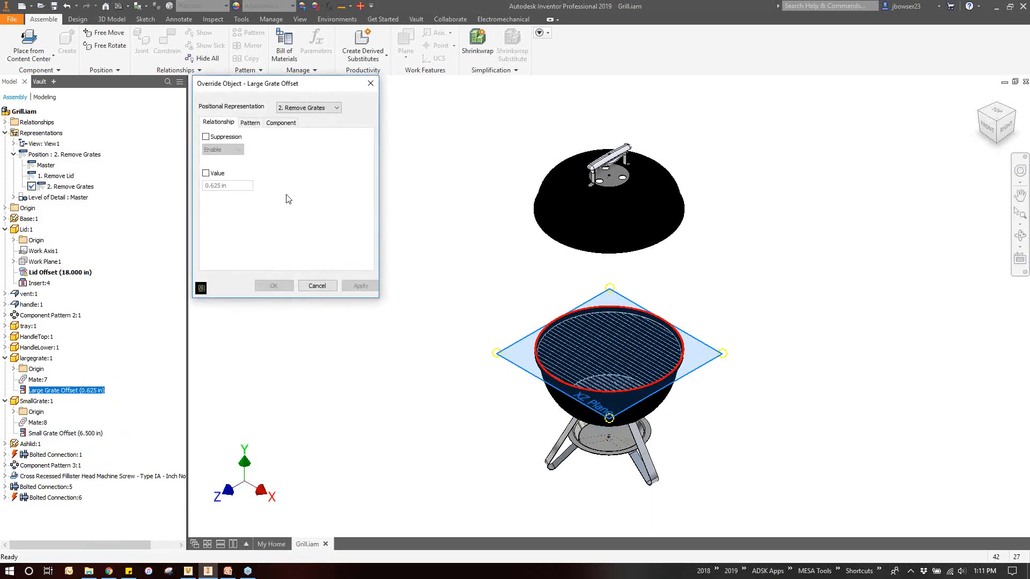
pyautogui.click(224, 175)
pyautogui.click(231, 185)
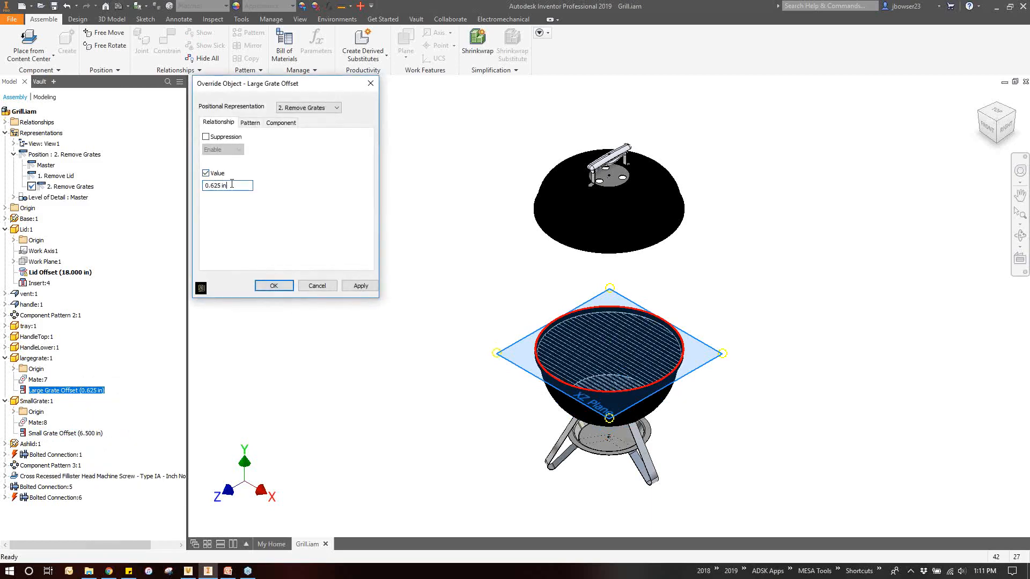
pyautogui.write('-12')
pyautogui.click(271, 284)
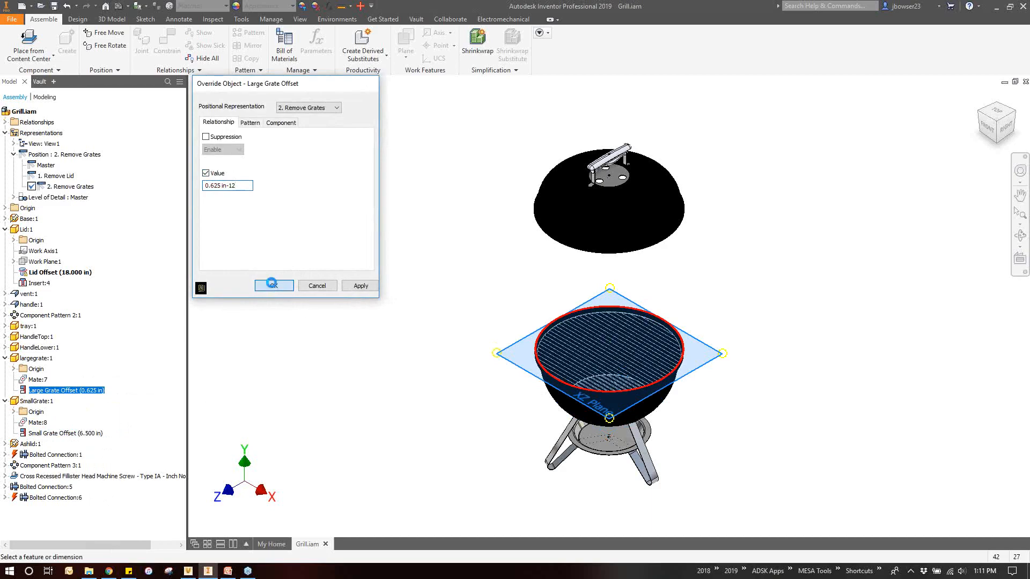
# Override the Small Grate Offset value with 6.5 in-12 for the "2. Remove Grates" positional representation
pyautogui.rightClick(93, 434)
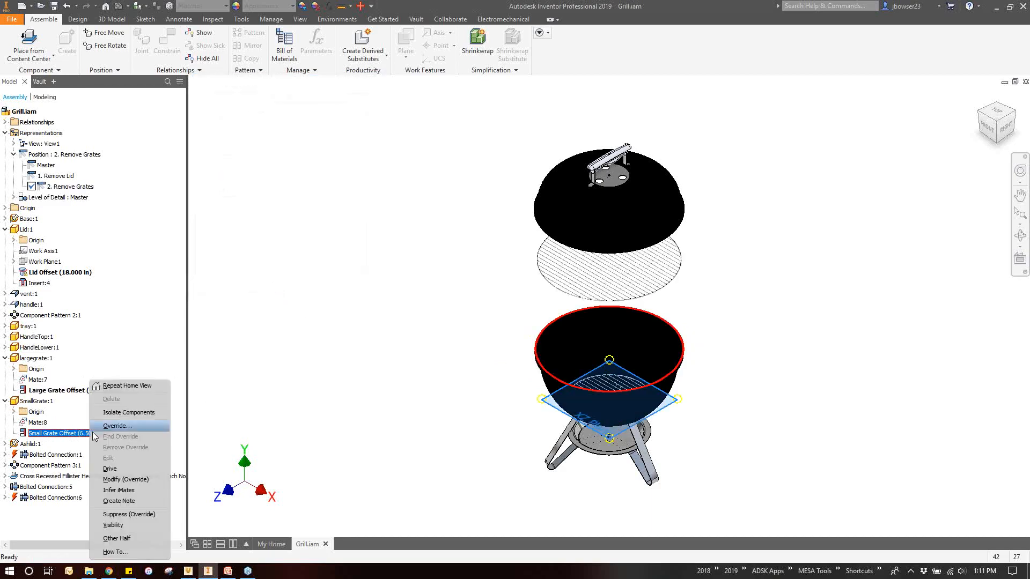
pyautogui.click(140, 425)
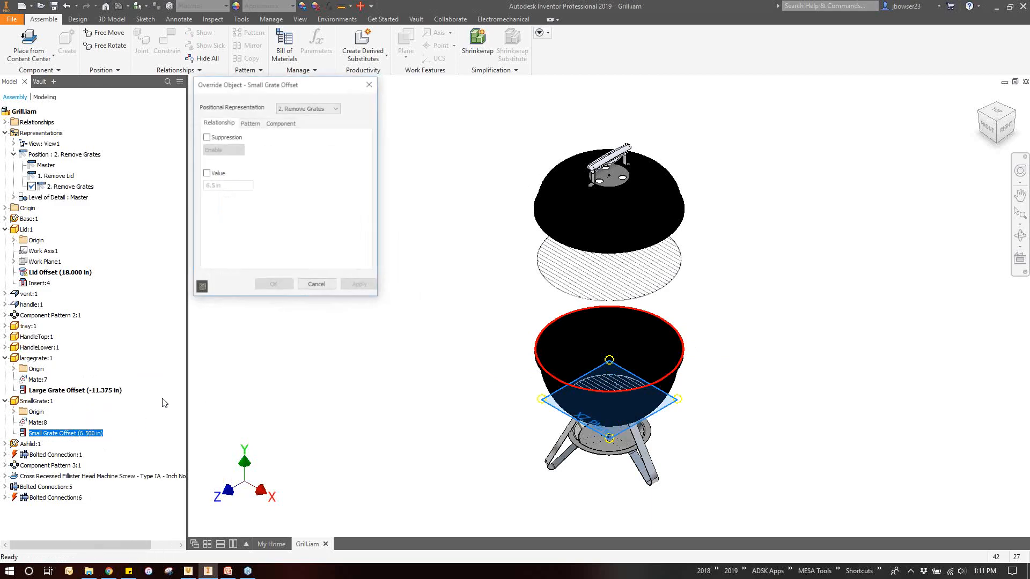
pyautogui.click(215, 174)
pyautogui.click(217, 185)
pyautogui.write('-12')
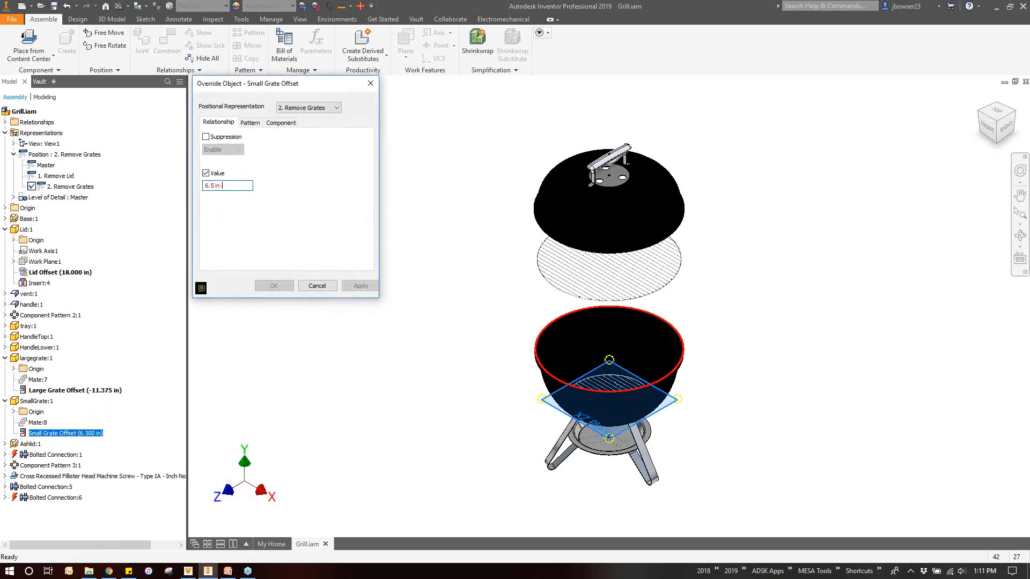
pyautogui.click(273, 285)
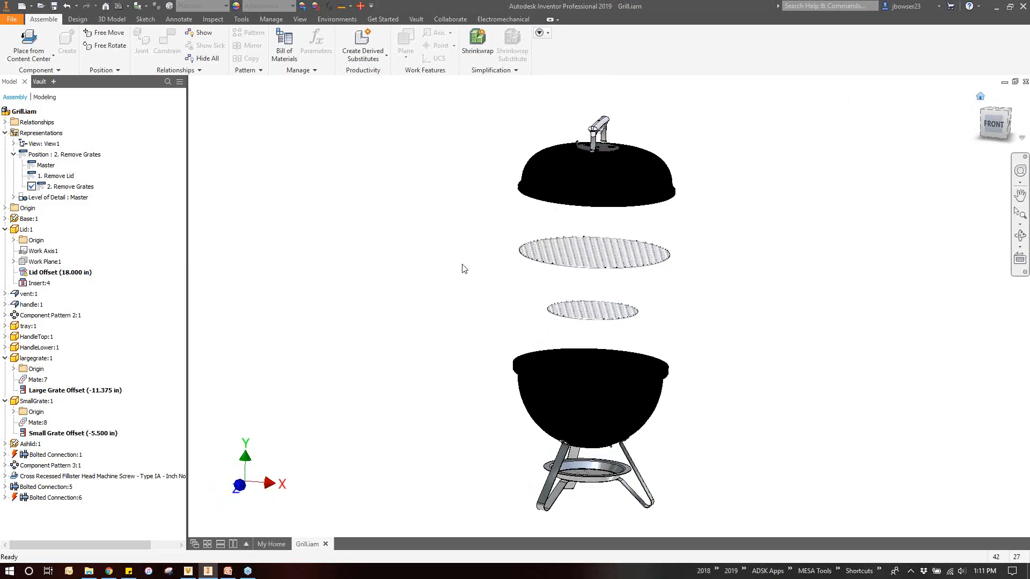
# Compare the disassembly stages by activating "1. Remove Lid", Master and "2. Remove Grates" in turn
pyautogui.doubleClick(59, 176)
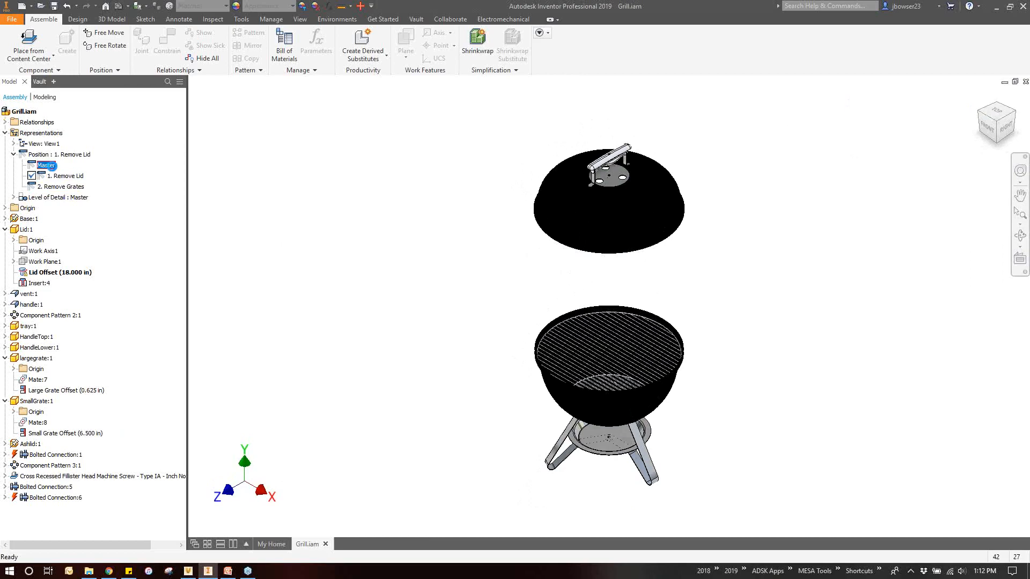
pyautogui.doubleClick(53, 165)
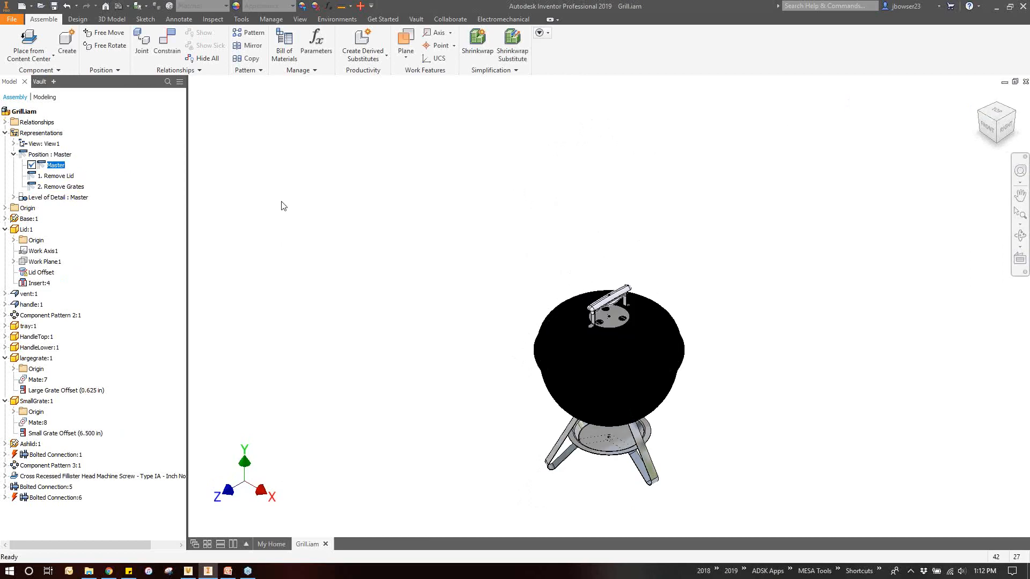
pyautogui.click(68, 189)
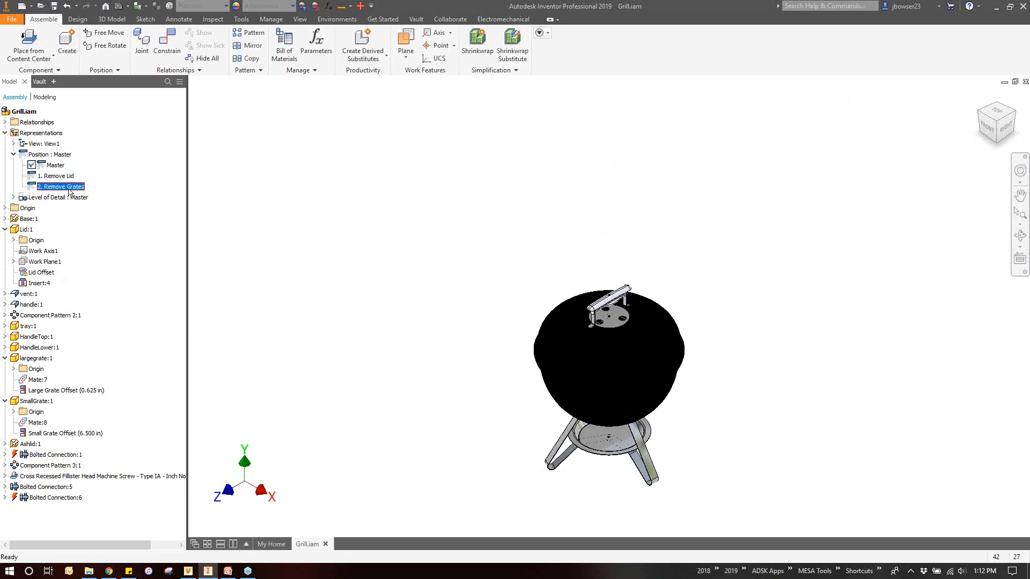
pyautogui.doubleClick(69, 188)
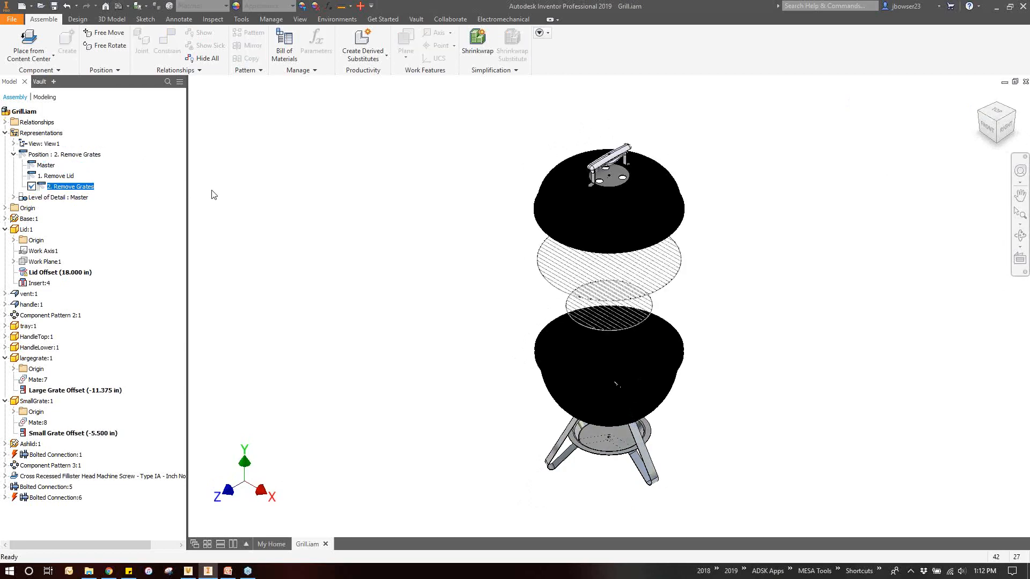
# Copy the "2. Remove Grates" positional representation, activate the copy and rename it "3. Remove Vent & Handles"
pyautogui.rightClick(66, 187)
pyautogui.click(94, 224)
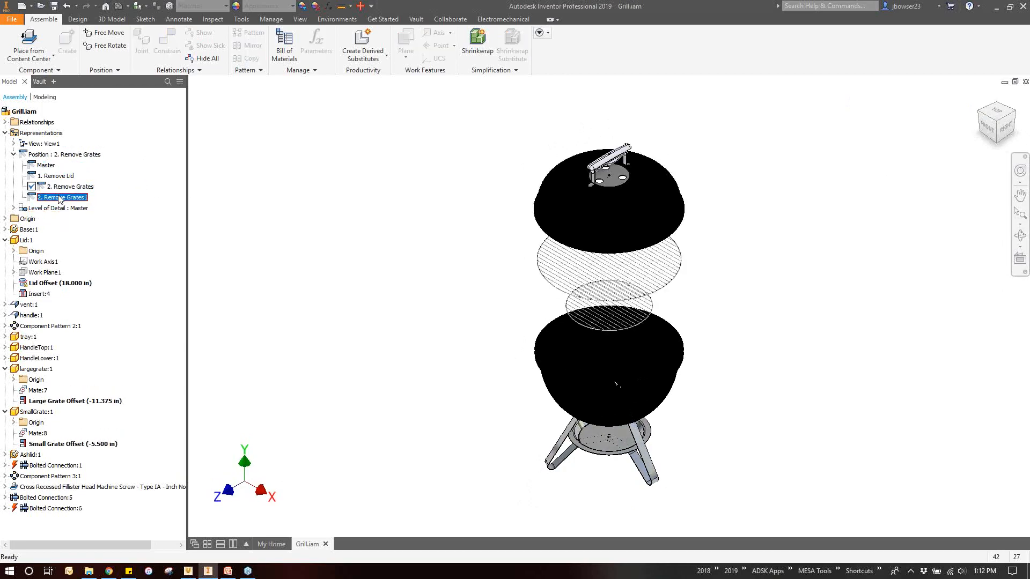
pyautogui.doubleClick(60, 197)
pyautogui.click(55, 198)
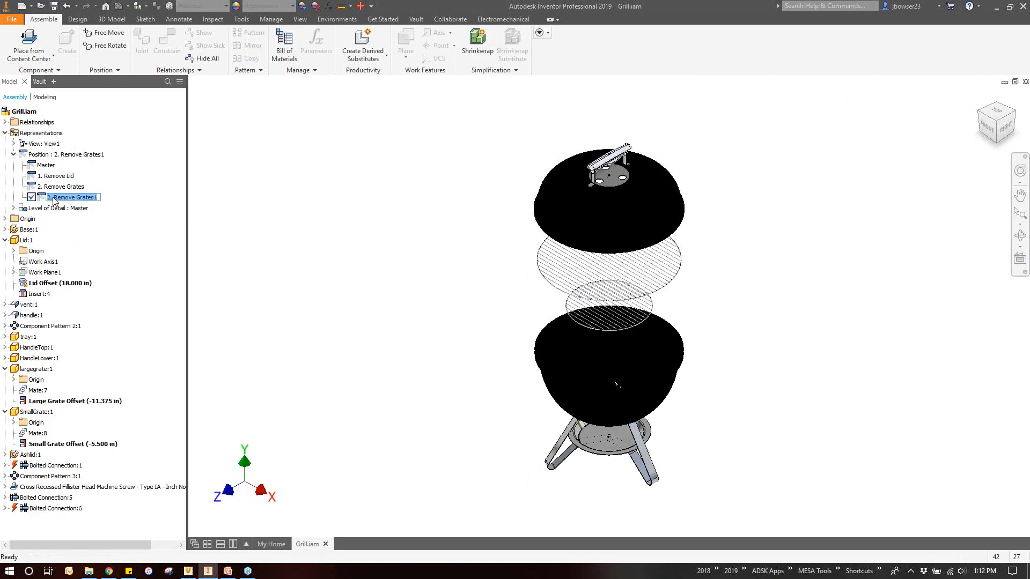
pyautogui.write('3. Remove Vent & Handles')
pyautogui.press('Return')
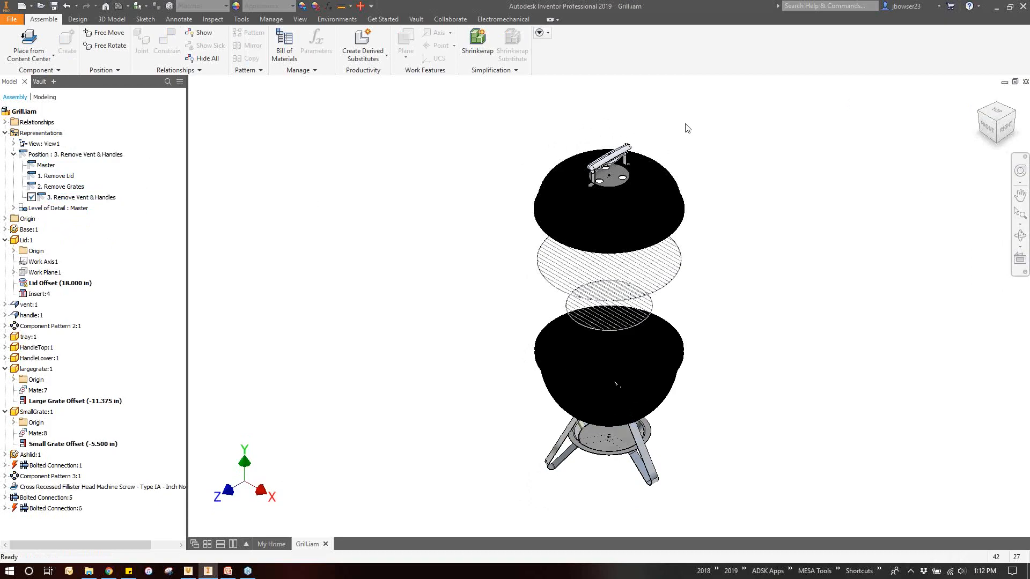
# Rename the Insert:4 constraint of the vent:1 component to "Vent Offset"
pyautogui.scroll(3, 624, 141)
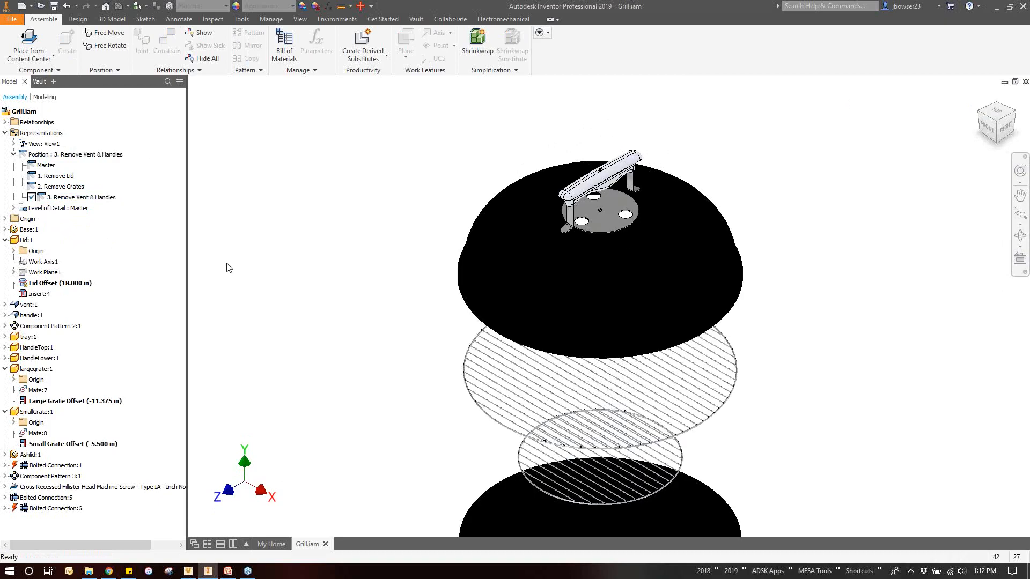
pyautogui.click(6, 304)
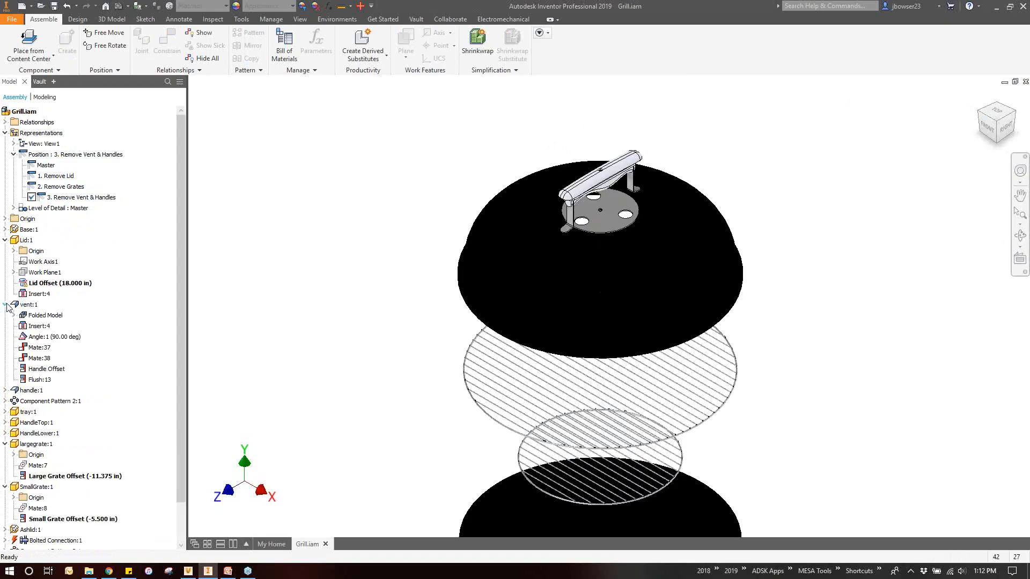
pyautogui.click(37, 326)
pyautogui.click(37, 327)
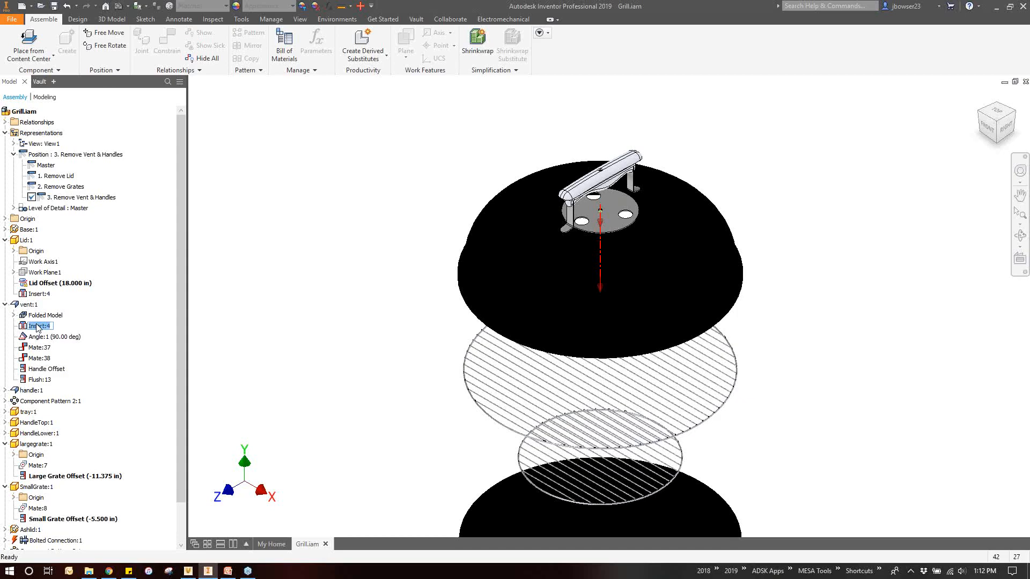
pyautogui.write('Vent Offset')
pyautogui.press('Return')
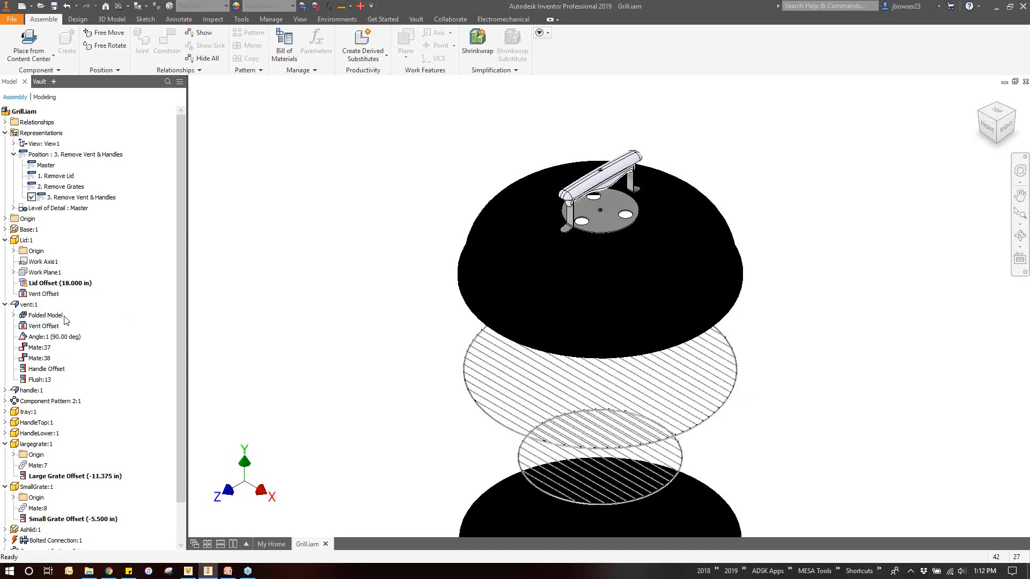
# Override the Vent Offset constraint value with 6 in for the "3. Remove Vent & Handles" positional representation
pyautogui.rightClick(59, 327)
pyautogui.click(95, 381)
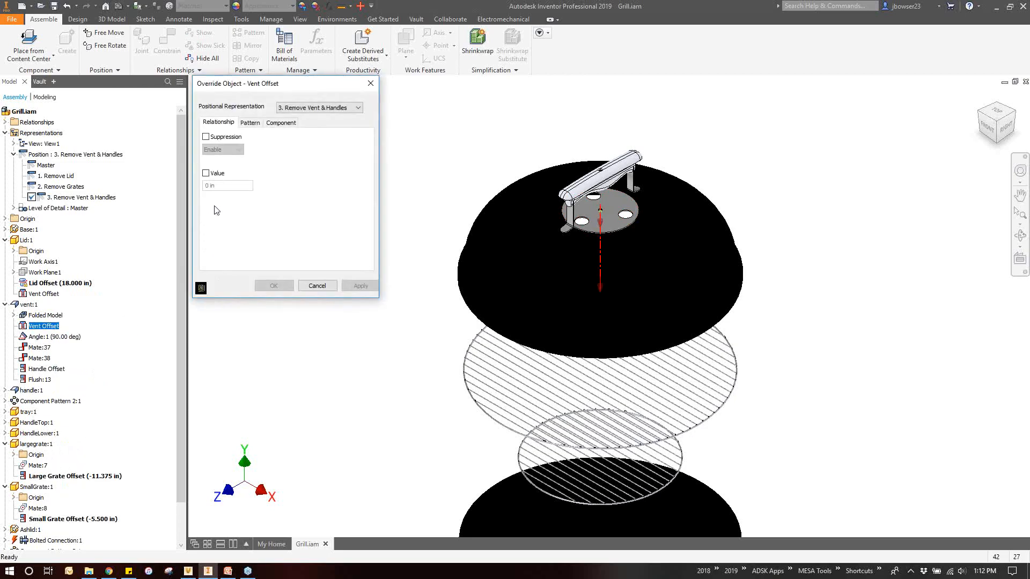
pyautogui.click(205, 174)
pyautogui.click(219, 185)
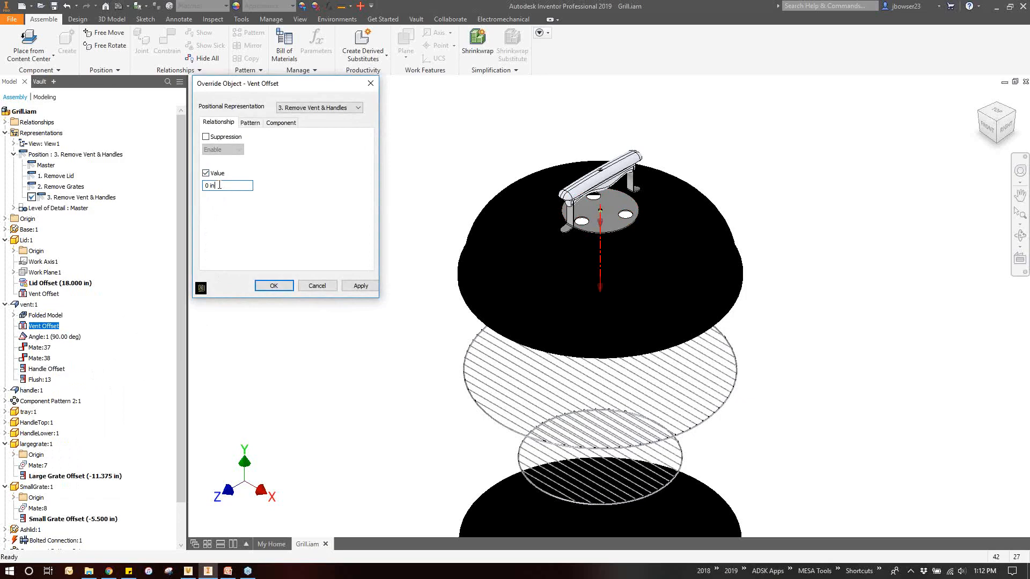
pyautogui.write('6')
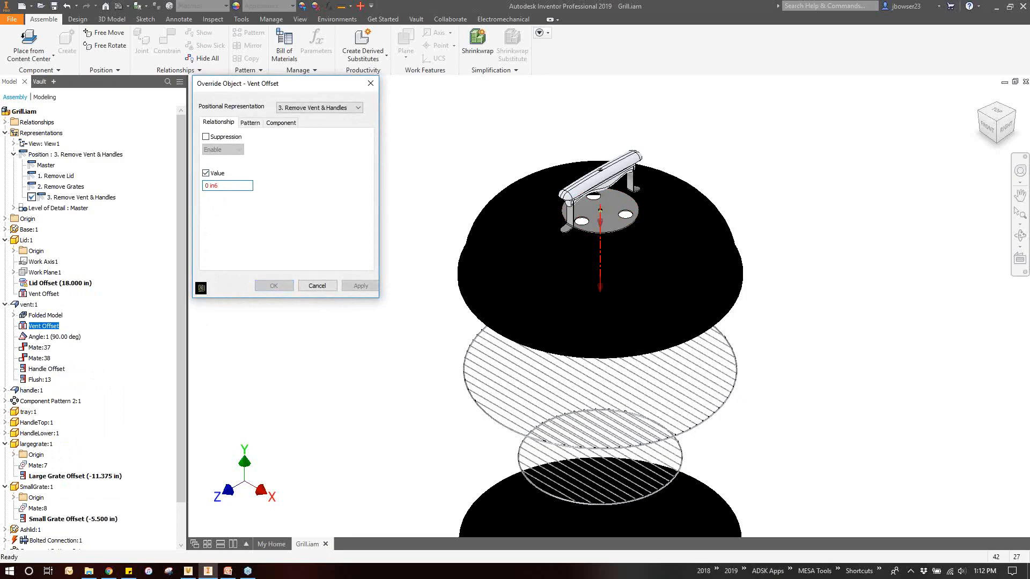
pyautogui.press('BackSpace')
pyautogui.press('BackSpace')
pyautogui.press('BackSpace')
pyautogui.press('BackSpace')
pyautogui.press('BackSpace')
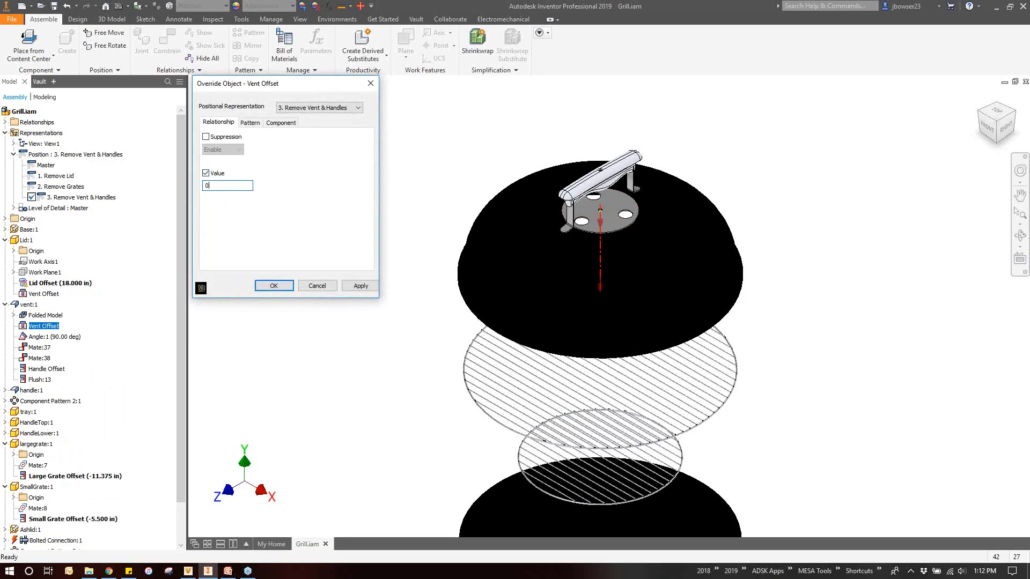
pyautogui.write('6')
pyautogui.click(283, 286)
pyautogui.moveTo(404, 160); pyautogui.dragTo(365, 252, button='middle')
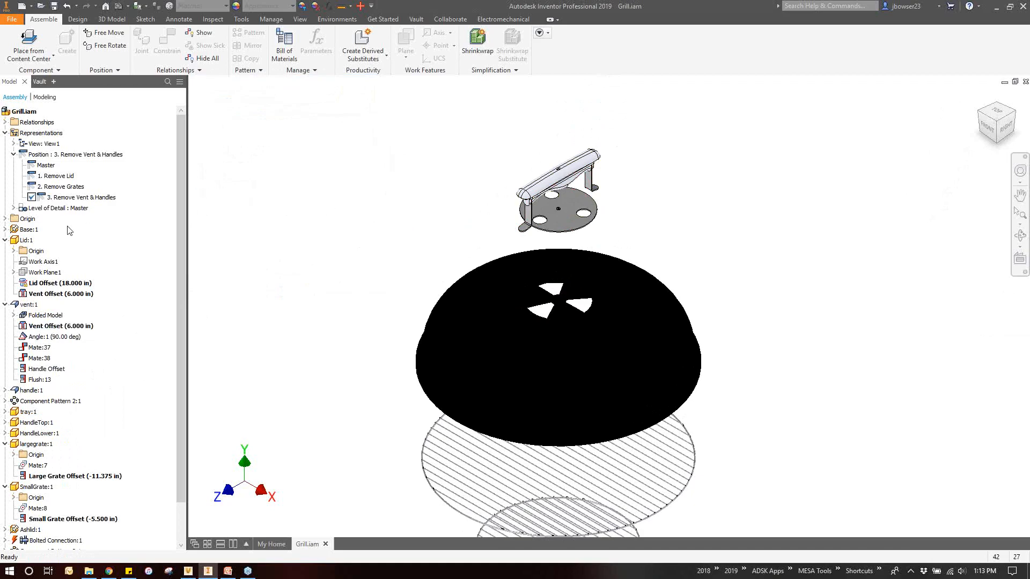
# Copy the "3. Remove Vent & Handles" positional representation, activate the copy and rename it "4. Handle Assembly"
pyautogui.rightClick(73, 199)
pyautogui.click(86, 239)
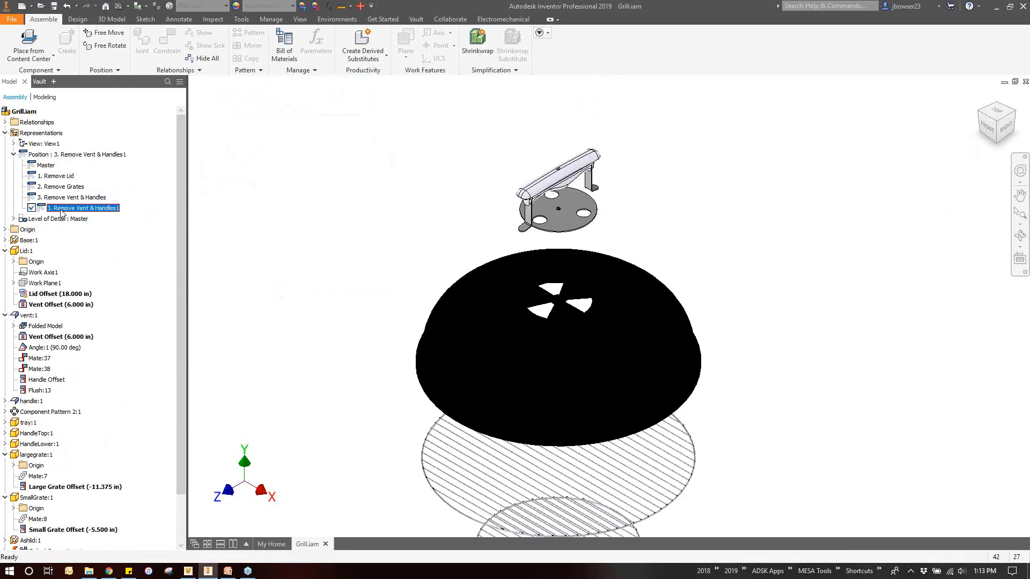
pyautogui.write('4. ')
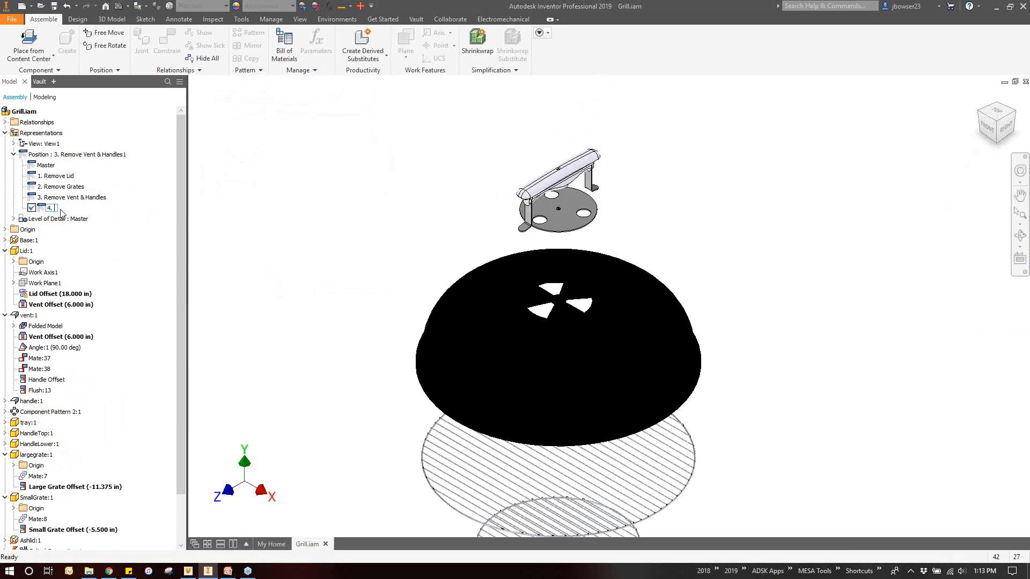
pyautogui.write('Handle Assembly')
pyautogui.click(130, 216)
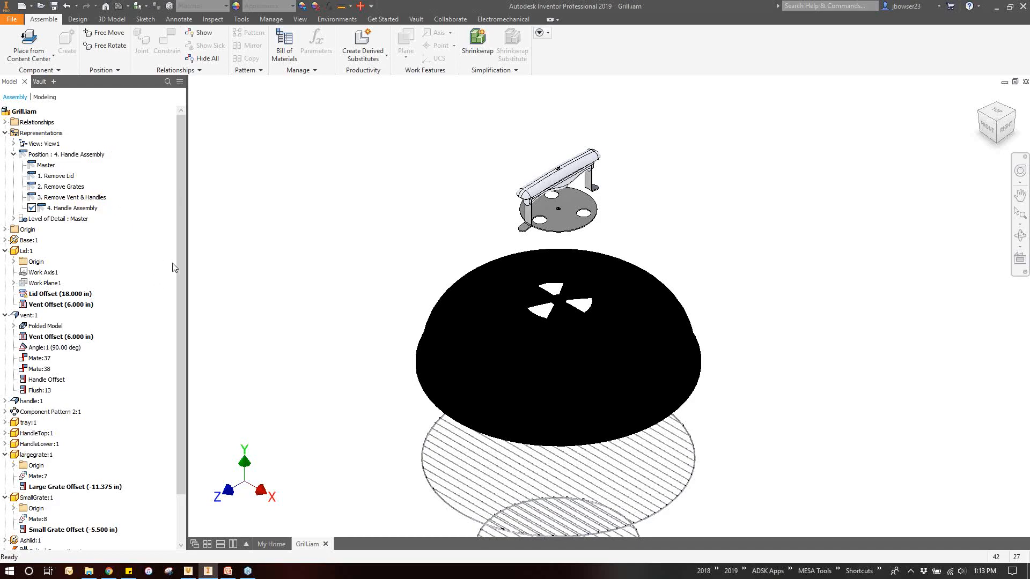
# Override the handle:1 component's Handle Offset constraint value with -6 in for the "4. Handle Assembly" positional representation
pyautogui.moveTo(179, 259); pyautogui.dragTo(177, 327)
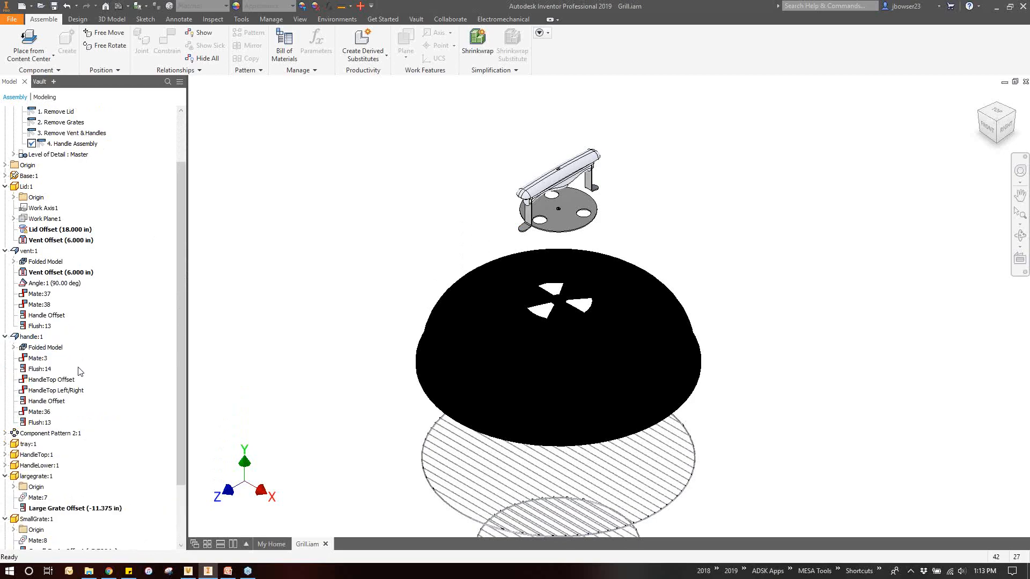
pyautogui.click(52, 401)
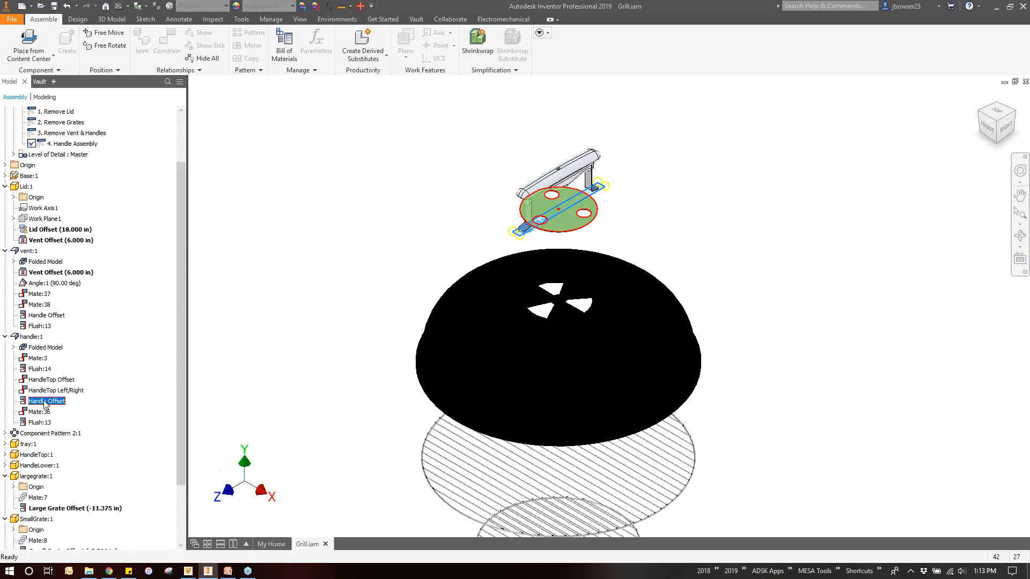
pyautogui.rightClick(45, 403)
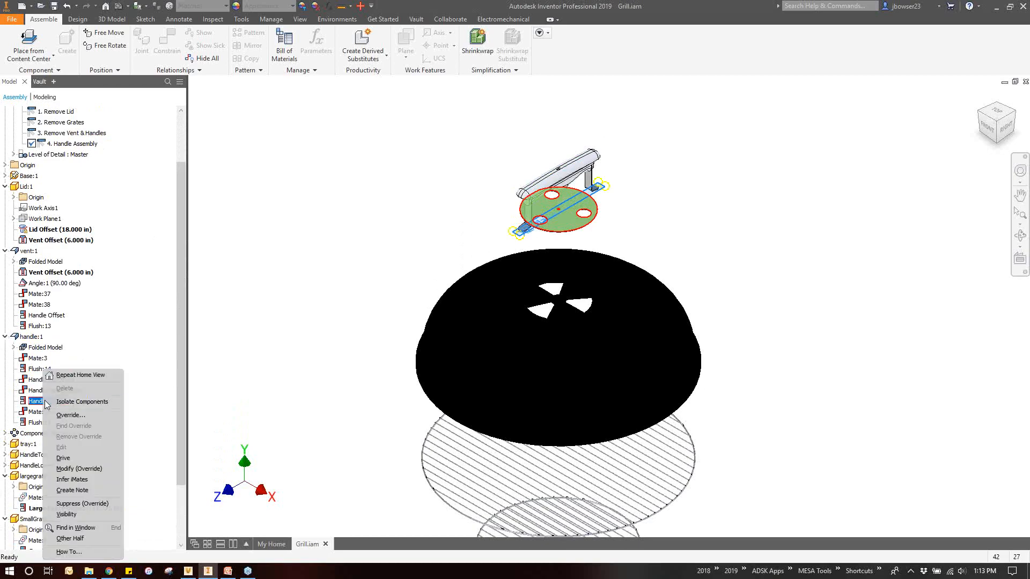
pyautogui.click(74, 417)
pyautogui.click(206, 174)
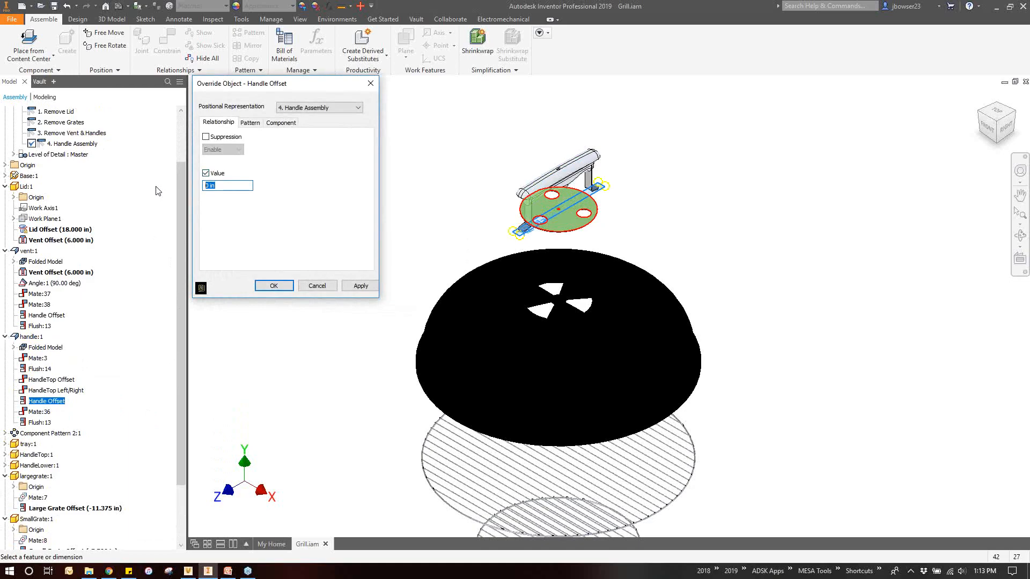
pyautogui.write('6')
pyautogui.press('Home')
pyautogui.write('-')
pyautogui.click(273, 285)
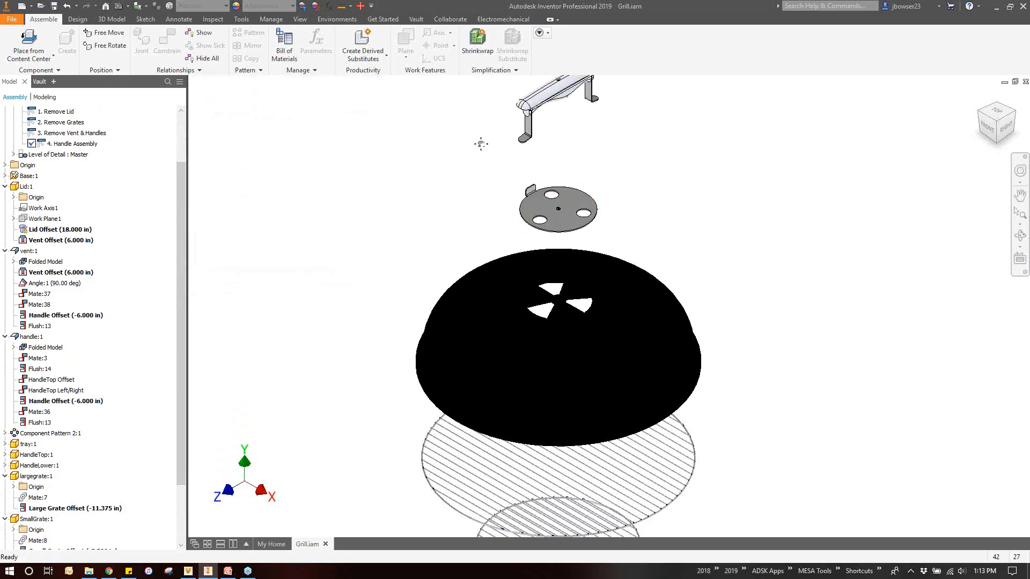
pyautogui.moveTo(481, 144); pyautogui.dragTo(469, 226, button='middle')
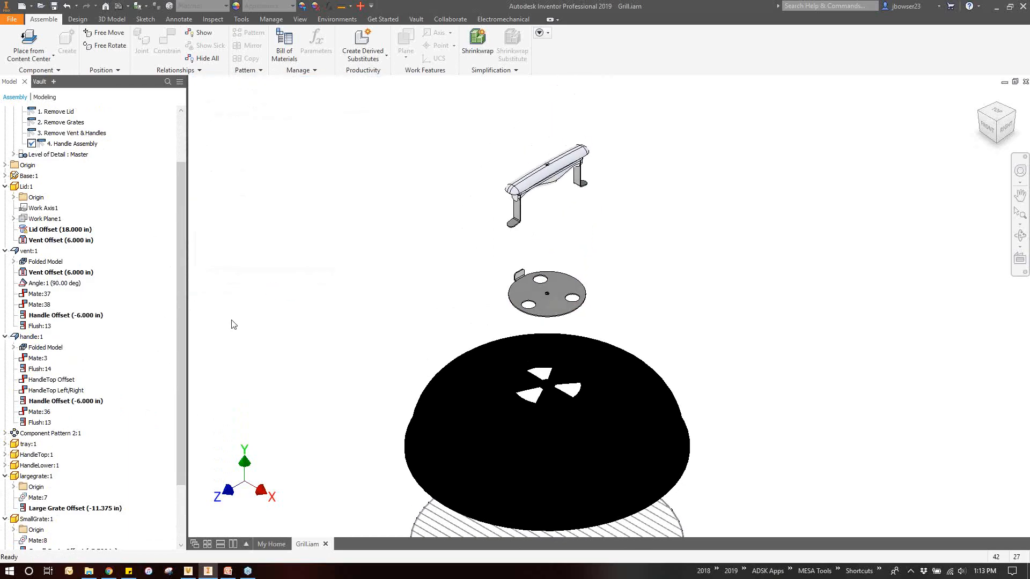
# Rename the Insert:5 constraint of the Cross Recessed Fillister Head Machine Screw to "Screw Offset"
pyautogui.scroll(-3, 124, 399)
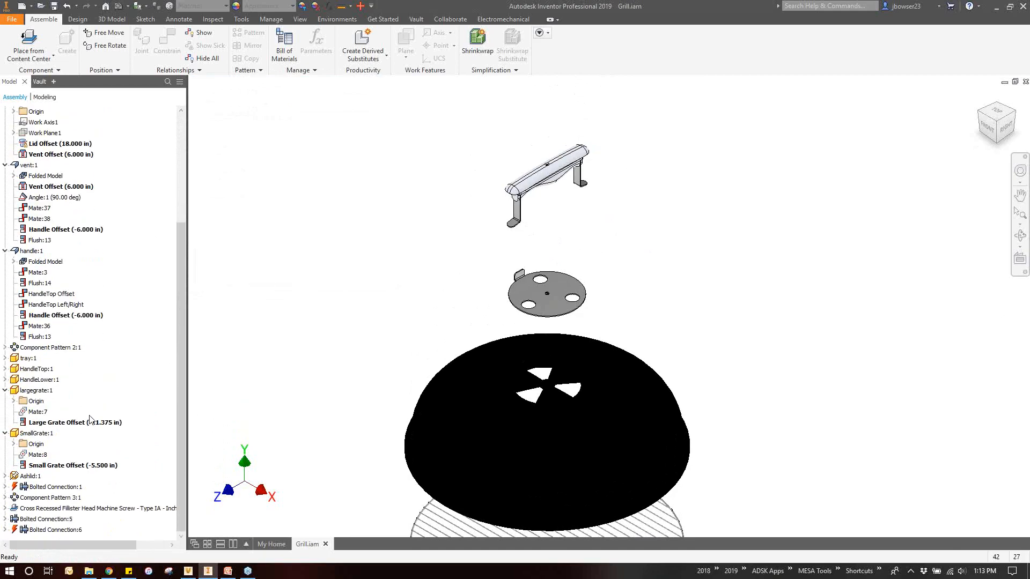
pyautogui.click(7, 509)
pyautogui.scroll(-1, 16, 510)
pyautogui.click(35, 510)
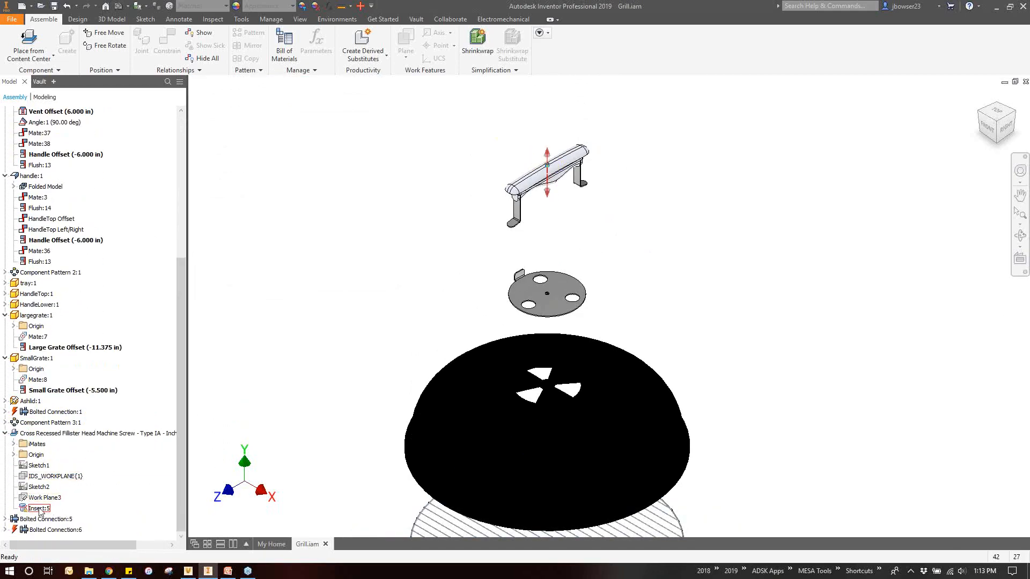
pyautogui.click(35, 510)
pyautogui.write('Screw Offset')
pyautogui.press('Return')
# Override the Screw Offset constraint value with 4 in for the "4. Handle Assembly" positional representation
pyautogui.rightClick(40, 510)
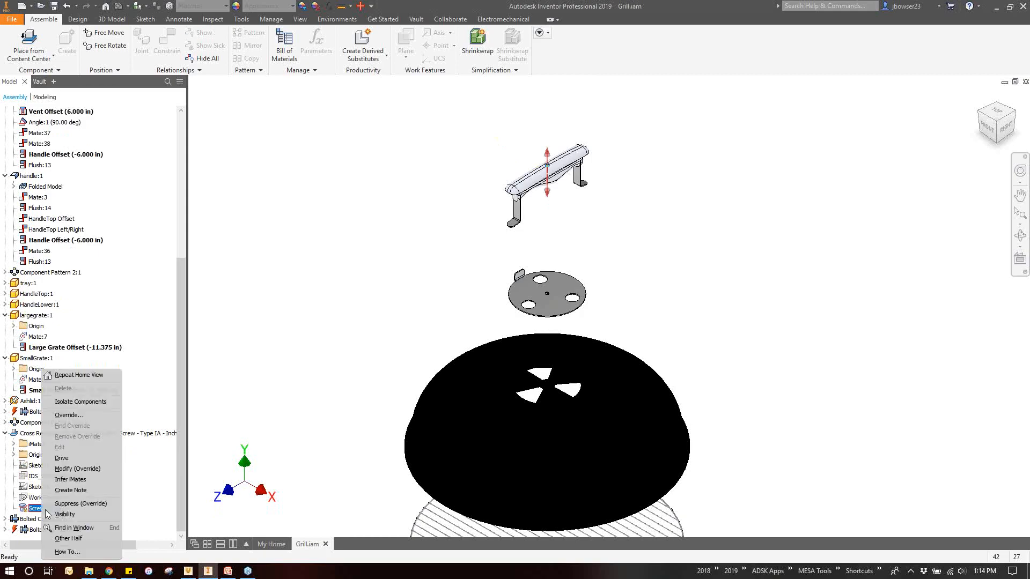
pyautogui.click(75, 416)
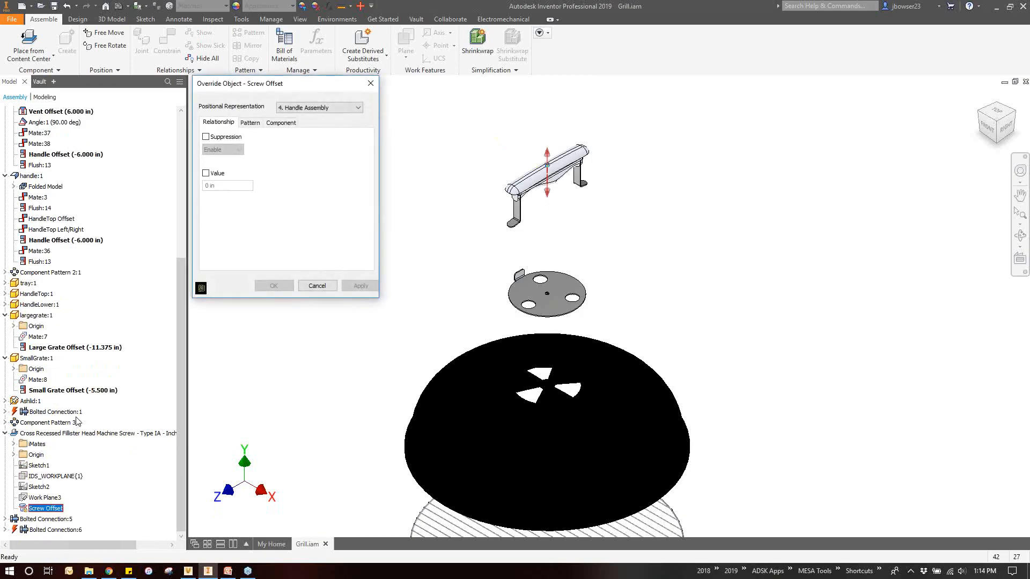
pyautogui.click(209, 173)
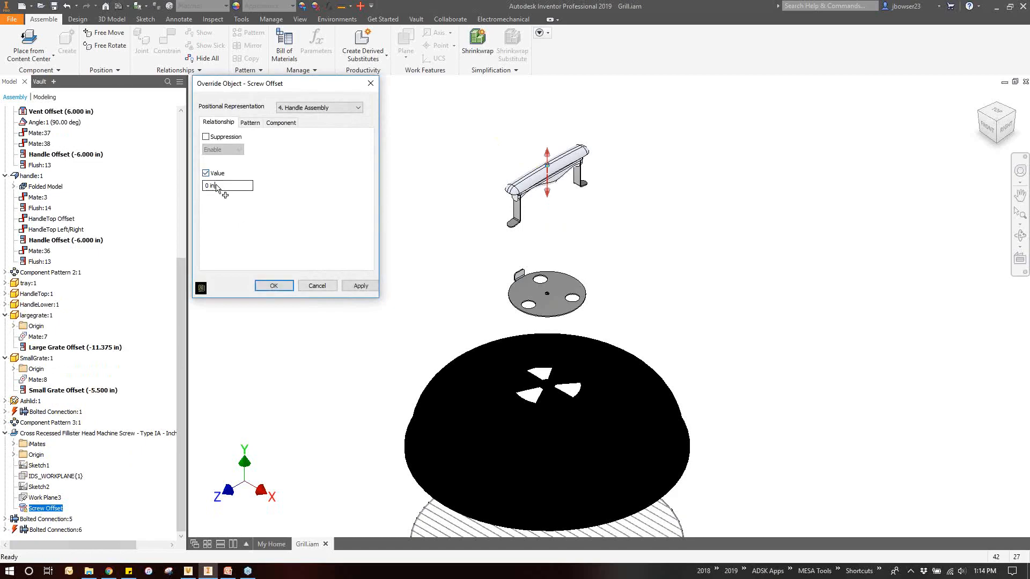
pyautogui.click(216, 186)
pyautogui.write('4')
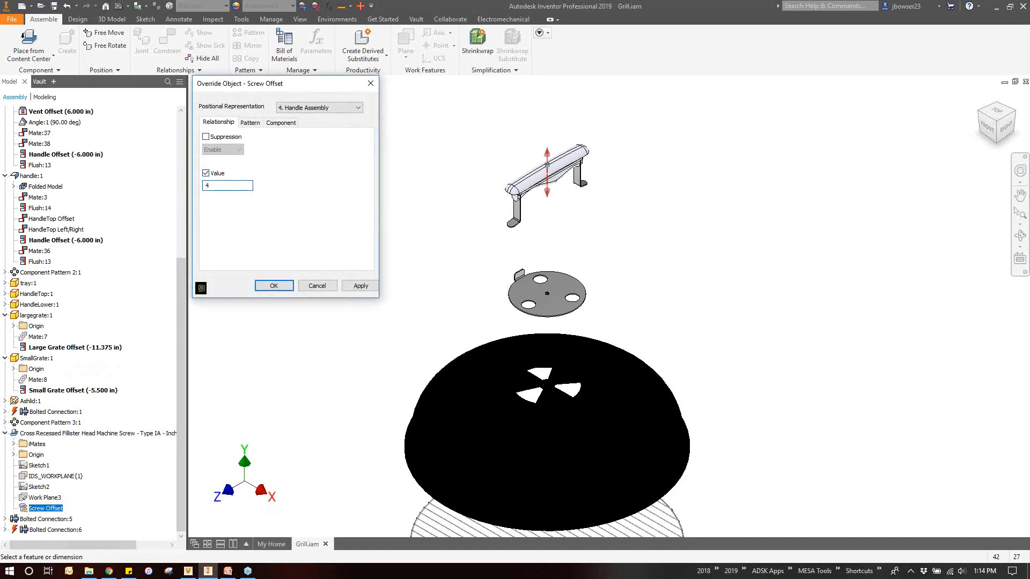
pyautogui.click(289, 289)
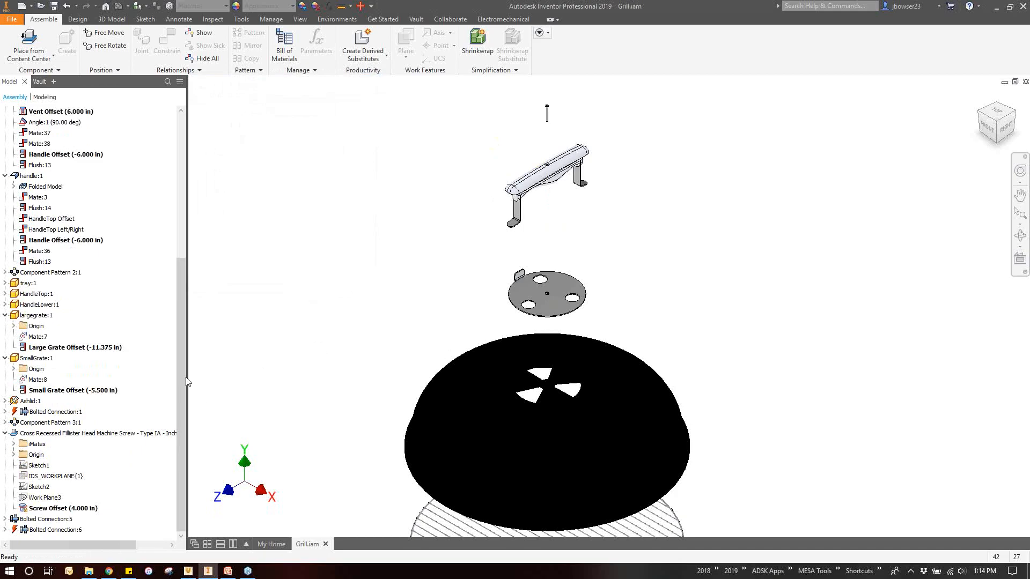
# Override the HandleLower:1 component's HandleLower Offset constraint value with 6 in for the "4. Handle Assembly" positional representation
pyautogui.moveTo(182, 377); pyautogui.dragTo(184, 342)
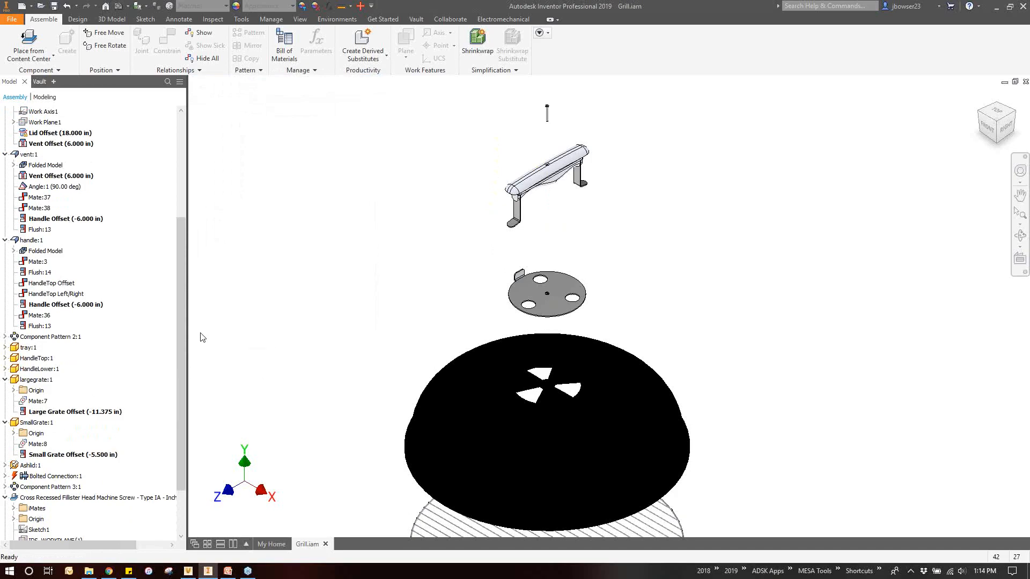
pyautogui.moveTo(182, 342); pyautogui.dragTo(182, 327)
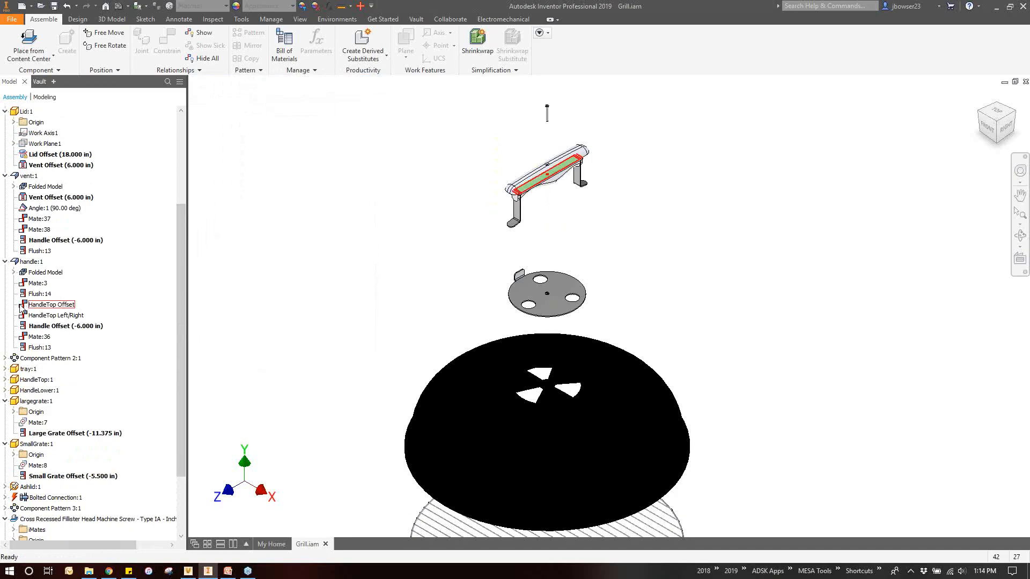
pyautogui.click(6, 390)
pyautogui.scroll(-2, 64, 386)
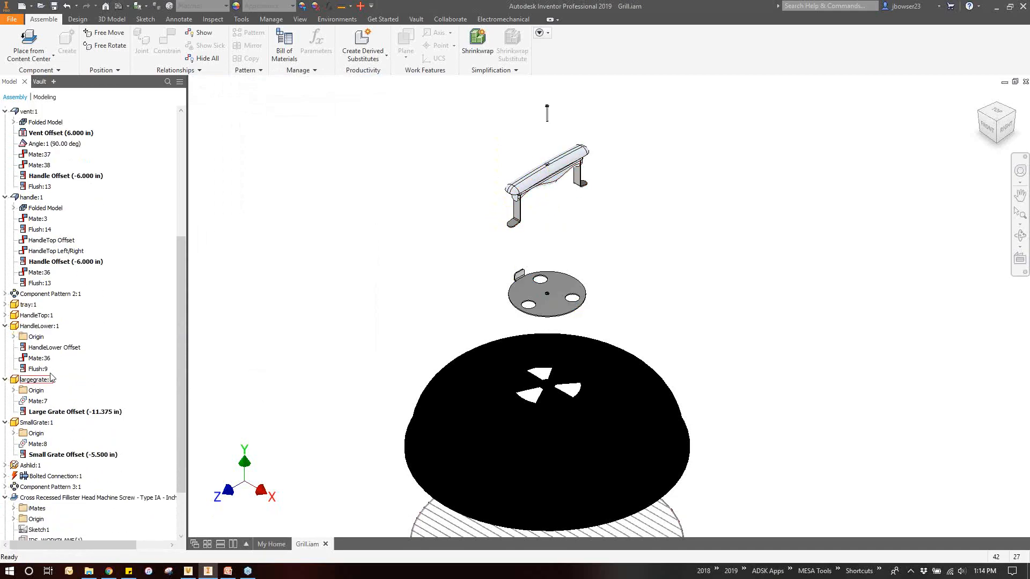
pyautogui.click(48, 347)
pyautogui.rightClick(49, 347)
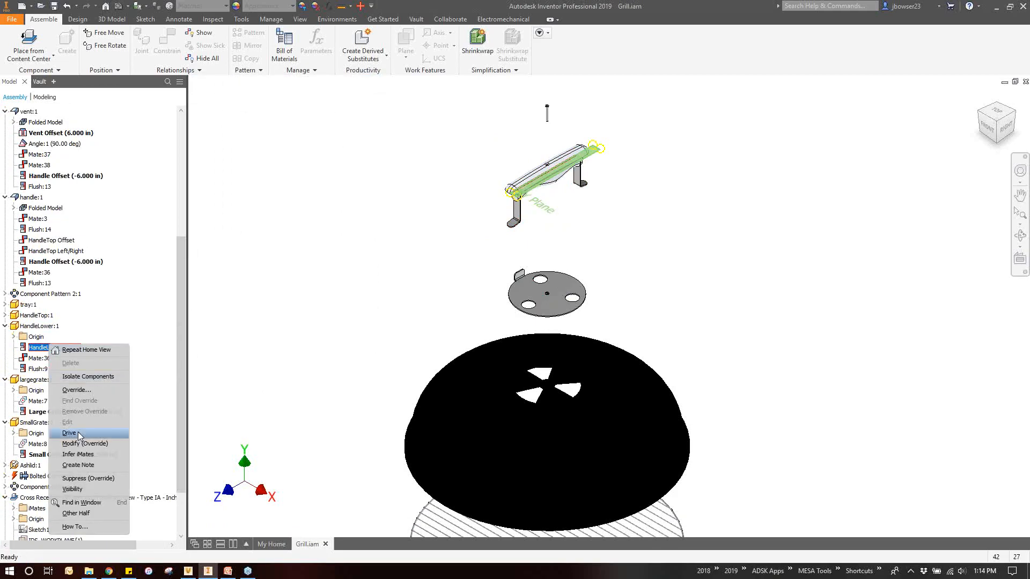
pyautogui.click(76, 390)
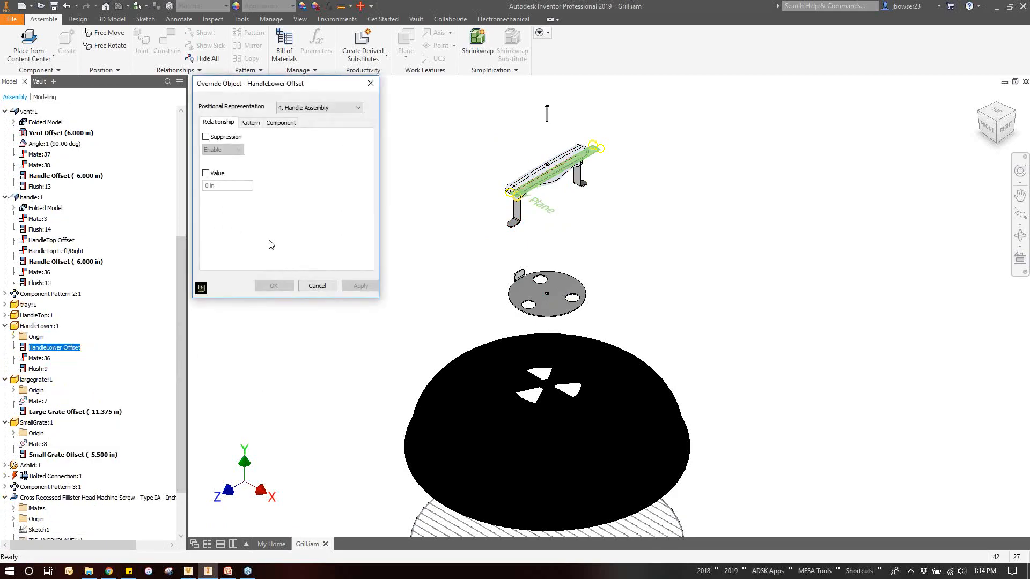
pyautogui.click(212, 174)
pyautogui.moveTo(224, 184); pyautogui.dragTo(202, 193)
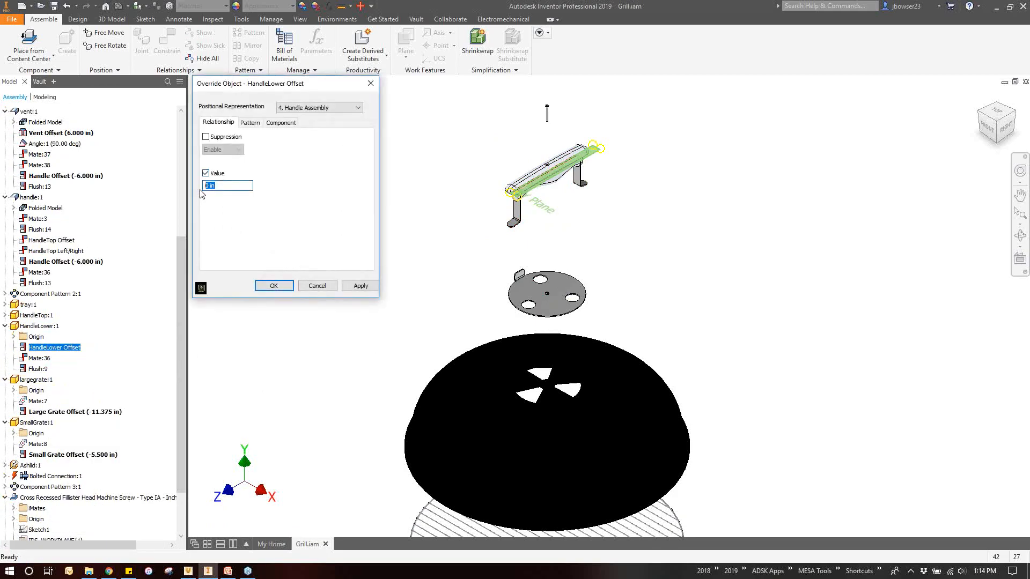
pyautogui.write('6')
pyautogui.click(275, 286)
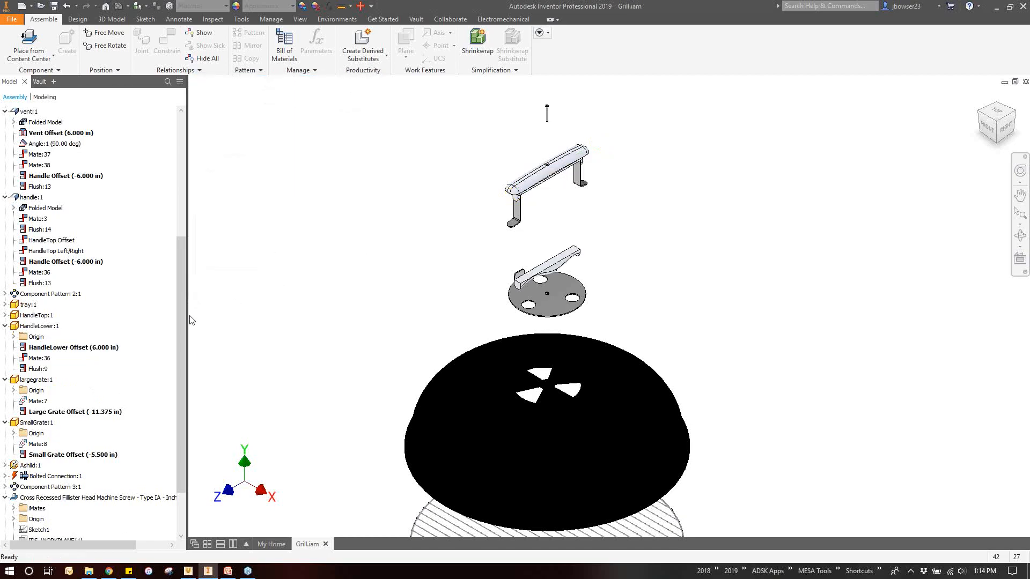
# Override the HandleTop Offset constraint value with 8 in for the "4. Handle Assembly" positional representation
pyautogui.rightClick(55, 239)
pyautogui.click(81, 282)
pyautogui.click(206, 173)
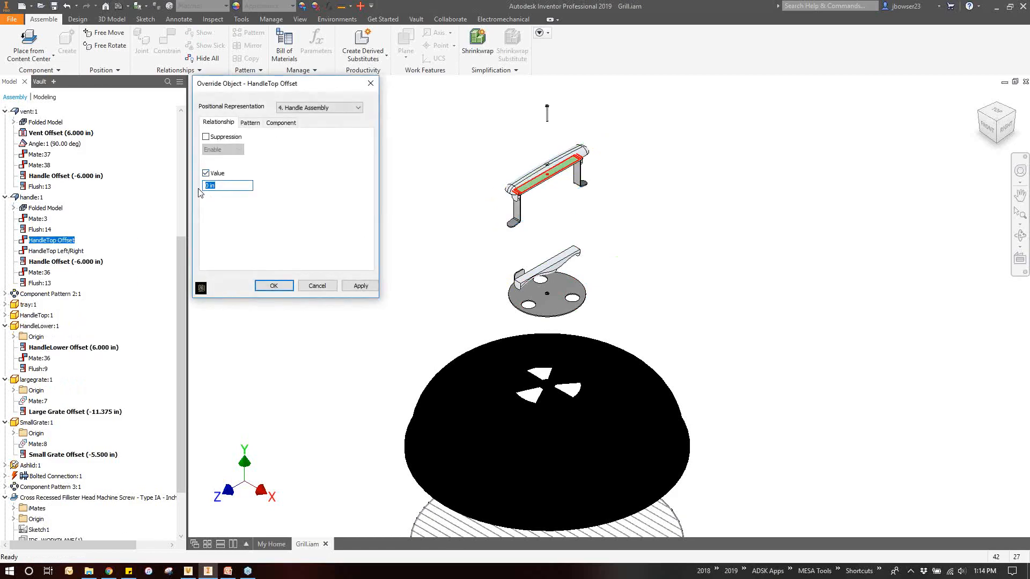
pyautogui.write('8')
pyautogui.click(289, 291)
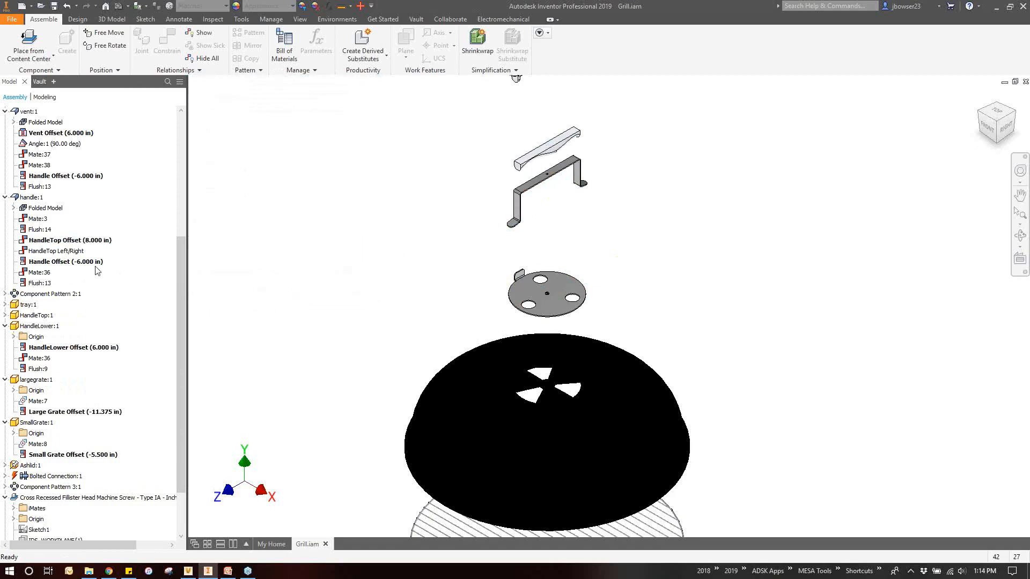
# Override the HandleTop Left/Right constraint value with -8 in for the "4. Handle Assembly" positional representation
pyautogui.click(75, 251)
pyautogui.rightClick(72, 252)
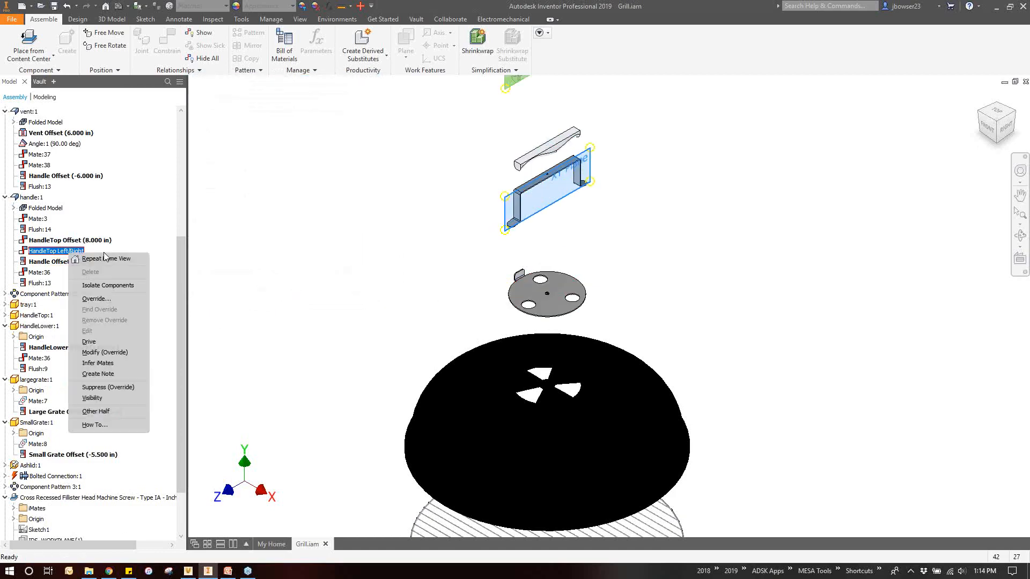
pyautogui.click(97, 298)
pyautogui.click(205, 175)
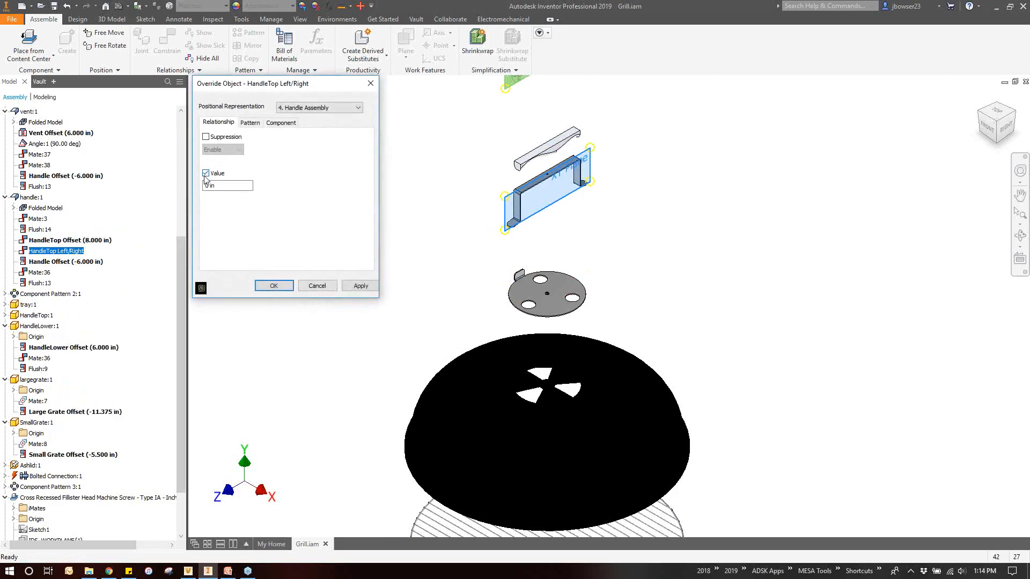
pyautogui.press('Tab')
pyautogui.write('-8')
pyautogui.press('Return')
pyautogui.moveTo(506, 145); pyautogui.dragTo(422, 253, button='middle')
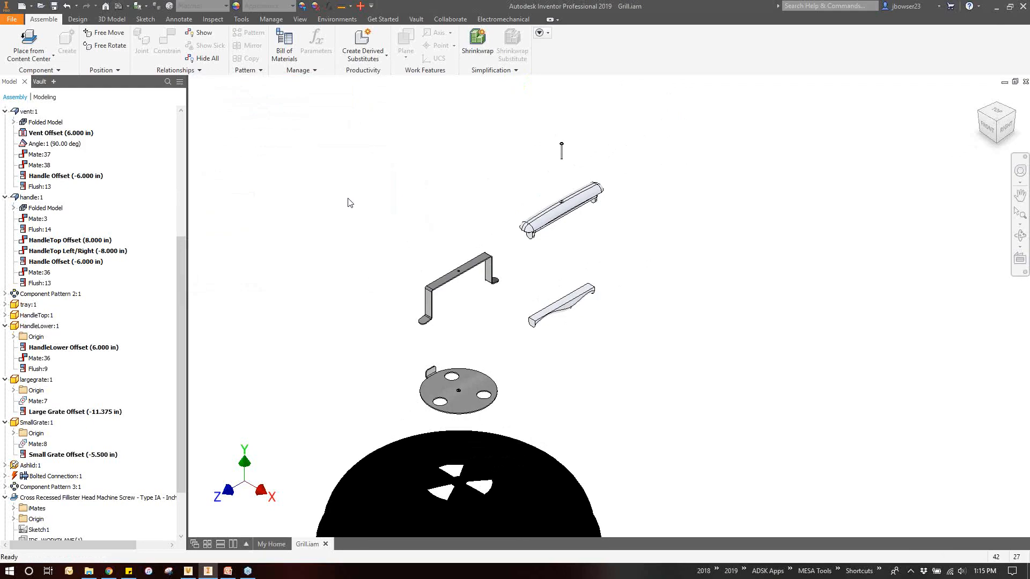
# Review the disassembly sequence by activating the Master positional representation and each of the four stages in order, ending on "4. Handle Assembly"
pyautogui.press('Home')
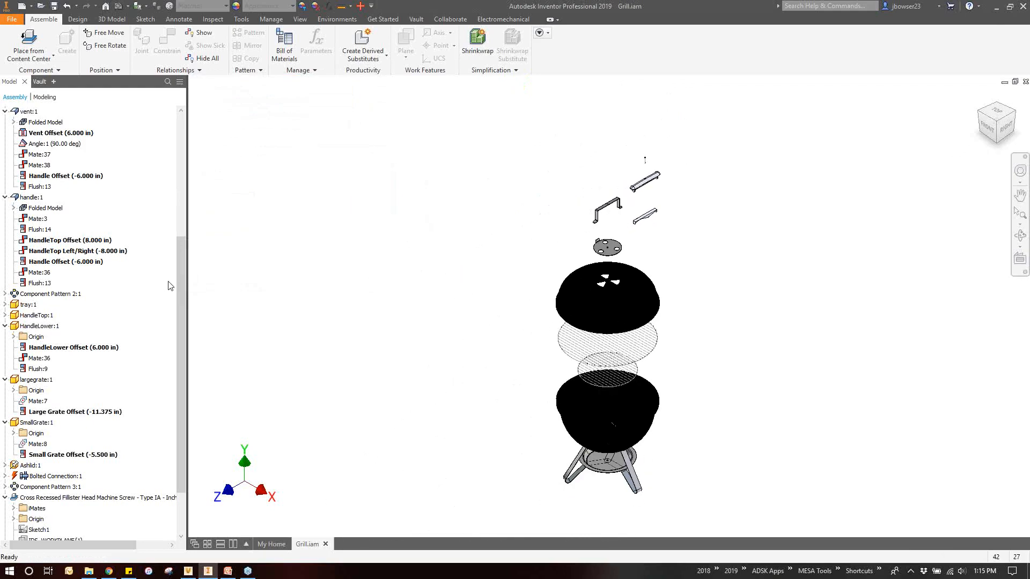
pyautogui.moveTo(183, 283); pyautogui.dragTo(181, 151)
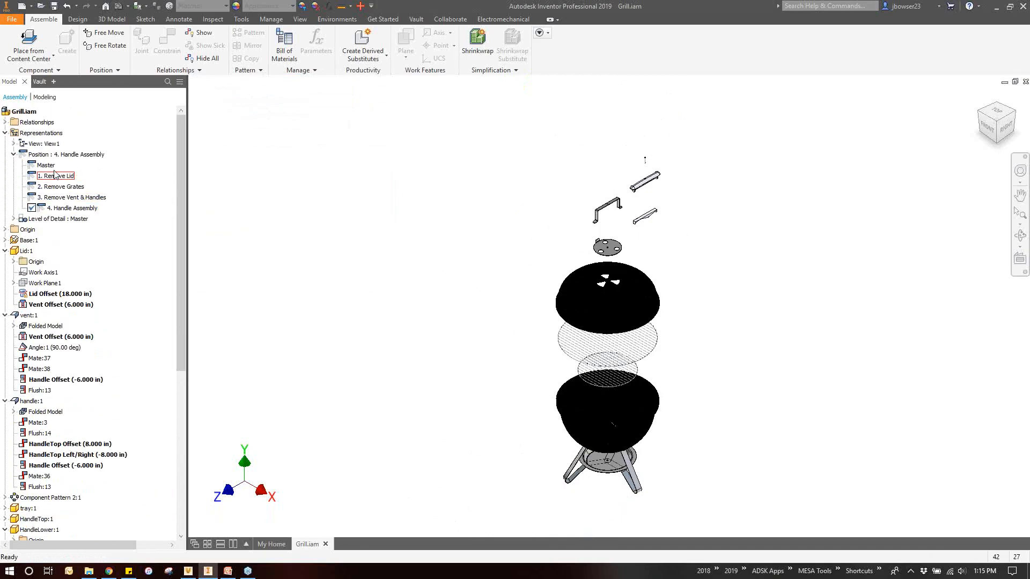
pyautogui.doubleClick(51, 166)
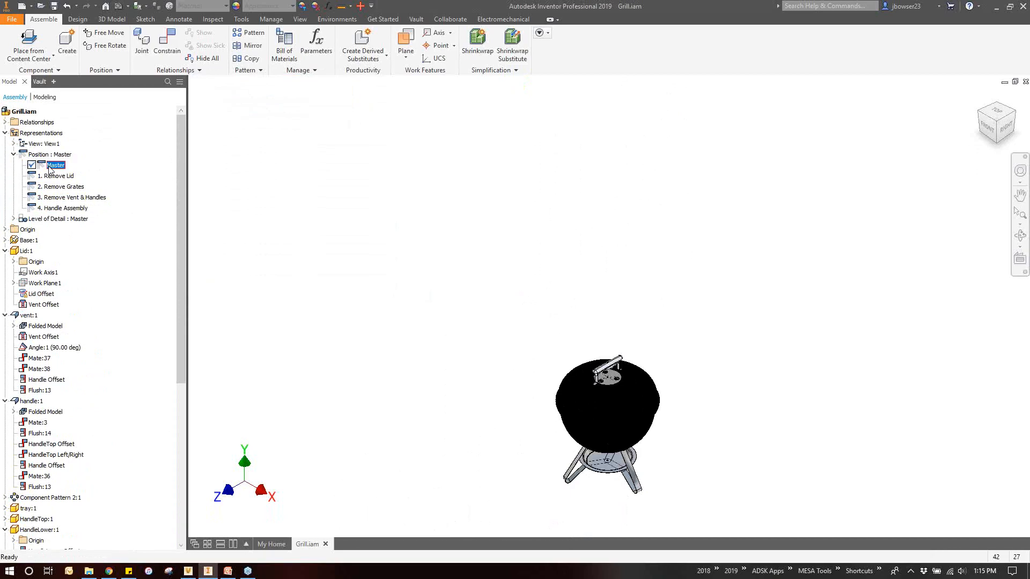
pyautogui.doubleClick(59, 176)
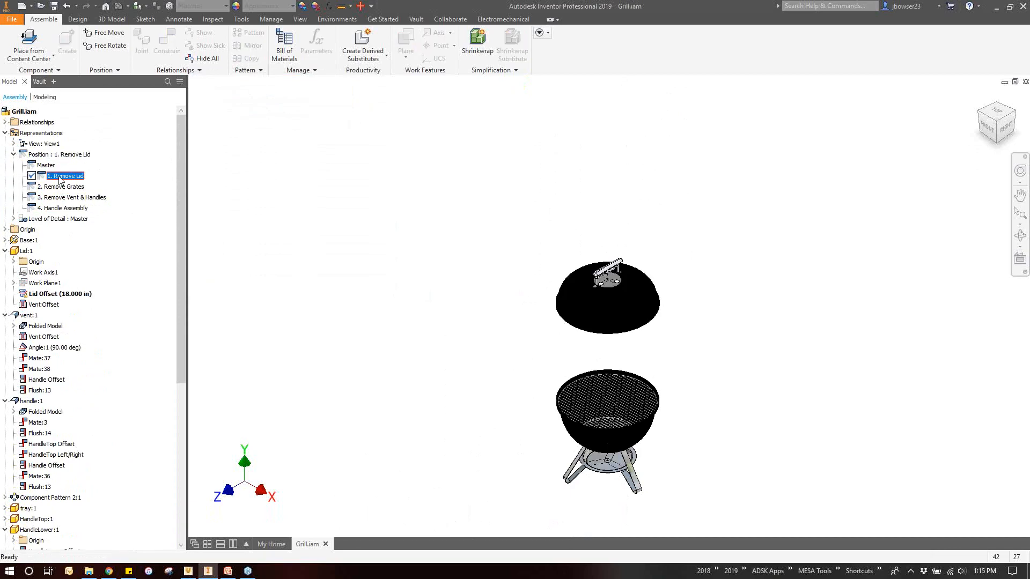
pyautogui.doubleClick(63, 188)
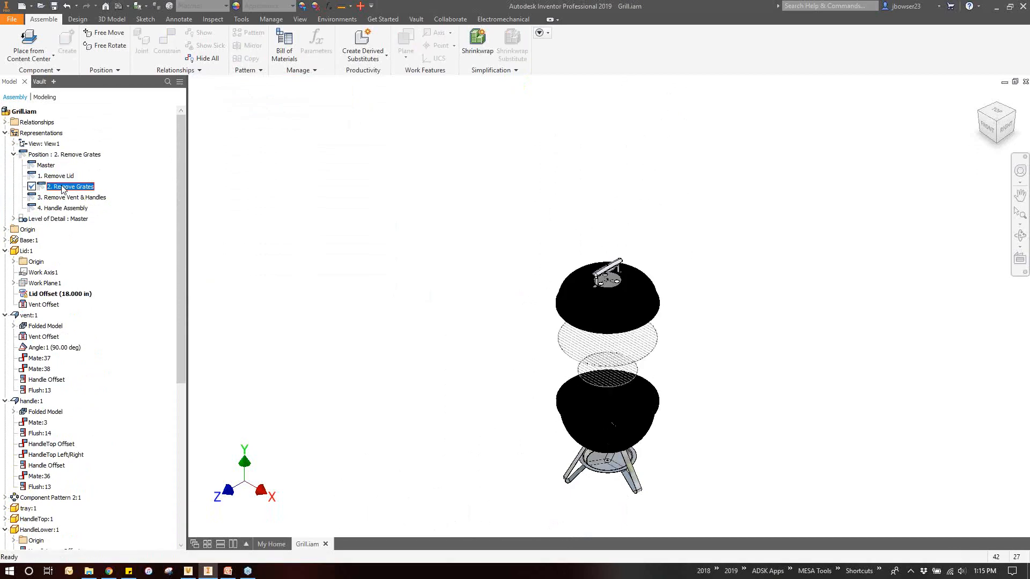
pyautogui.doubleClick(67, 198)
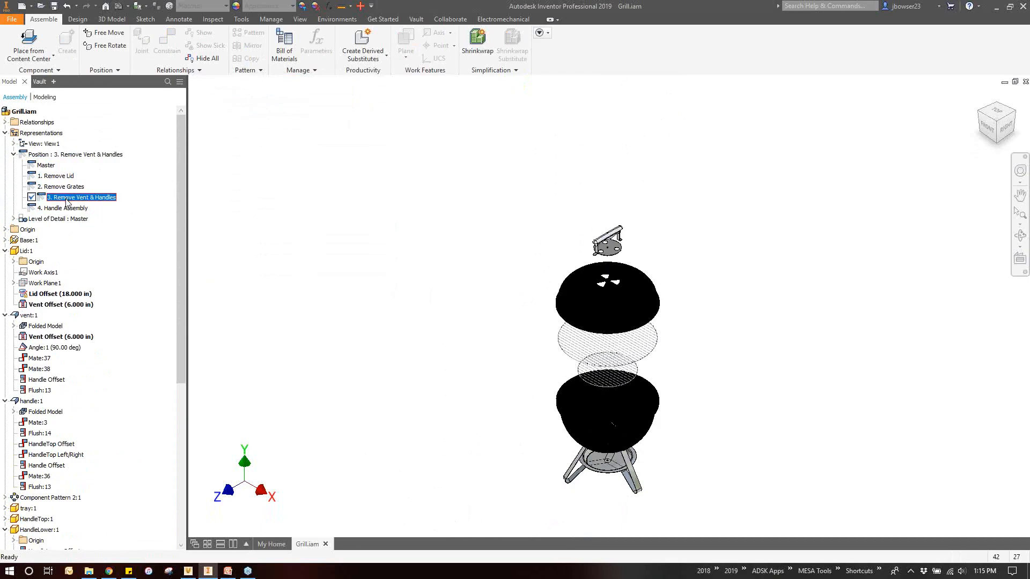
pyautogui.doubleClick(67, 208)
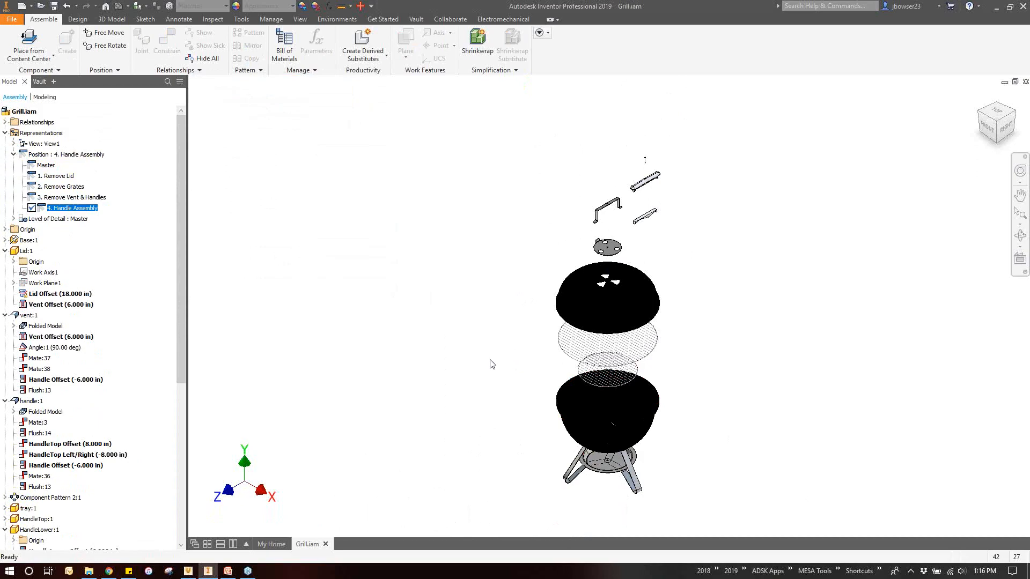
# Create a new level of detail representation and rename it "4. Handle Assembly"
pyautogui.click(13, 218)
pyautogui.rightClick(47, 223)
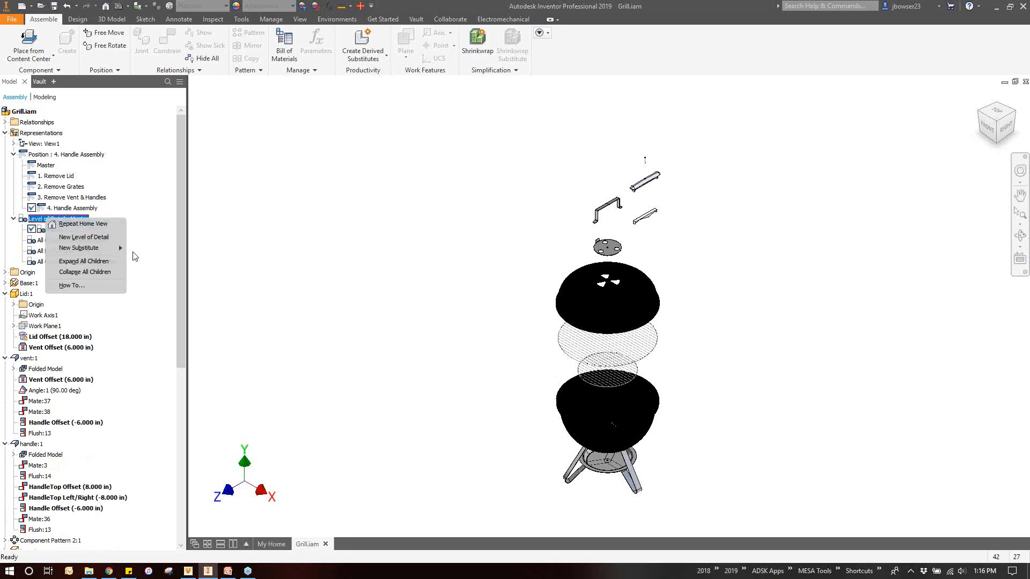
pyautogui.click(81, 239)
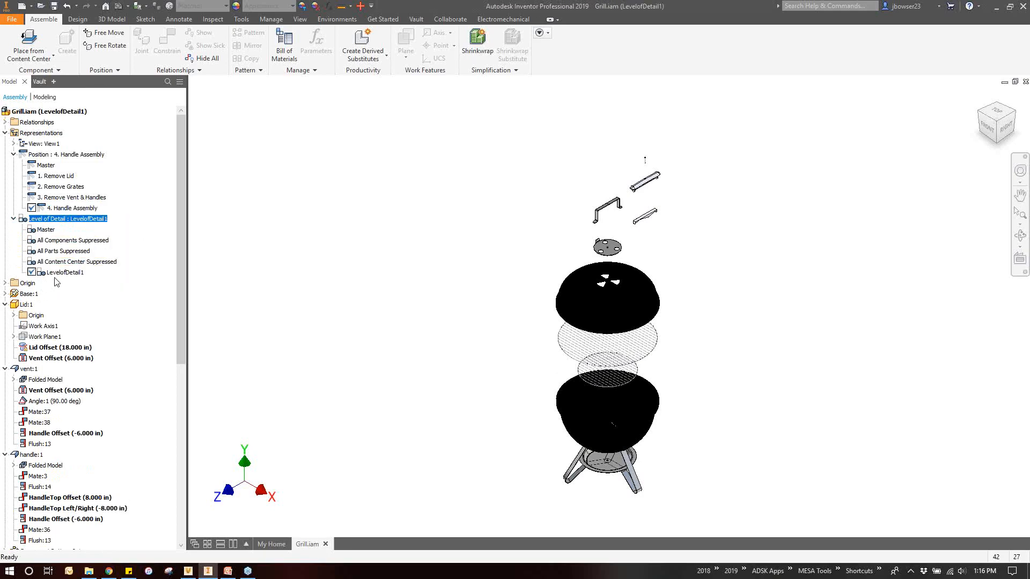
pyautogui.click(69, 272)
pyautogui.click(71, 272)
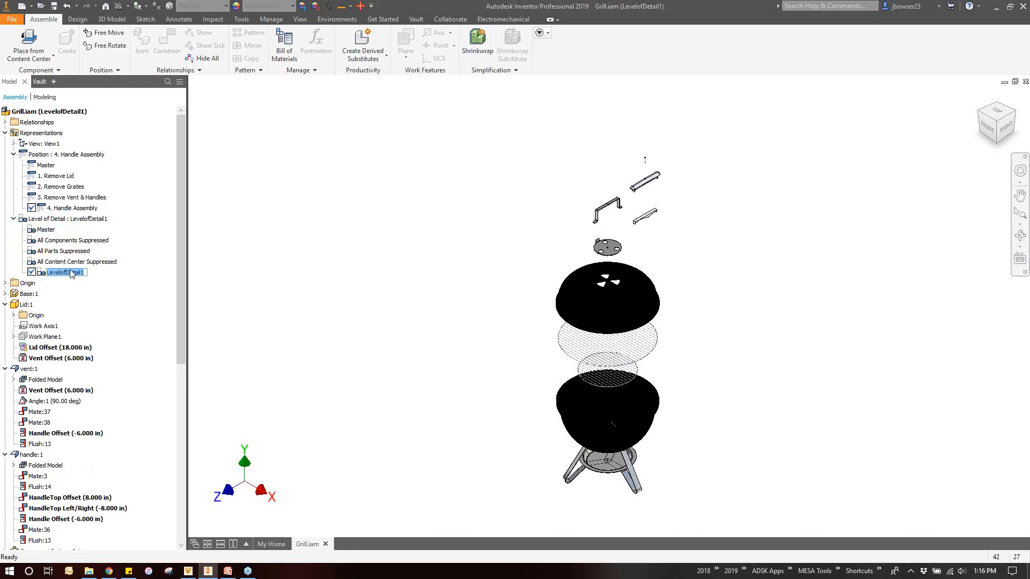
pyautogui.write('4. Handle Assembly')
pyautogui.press('Return')
pyautogui.click(80, 273)
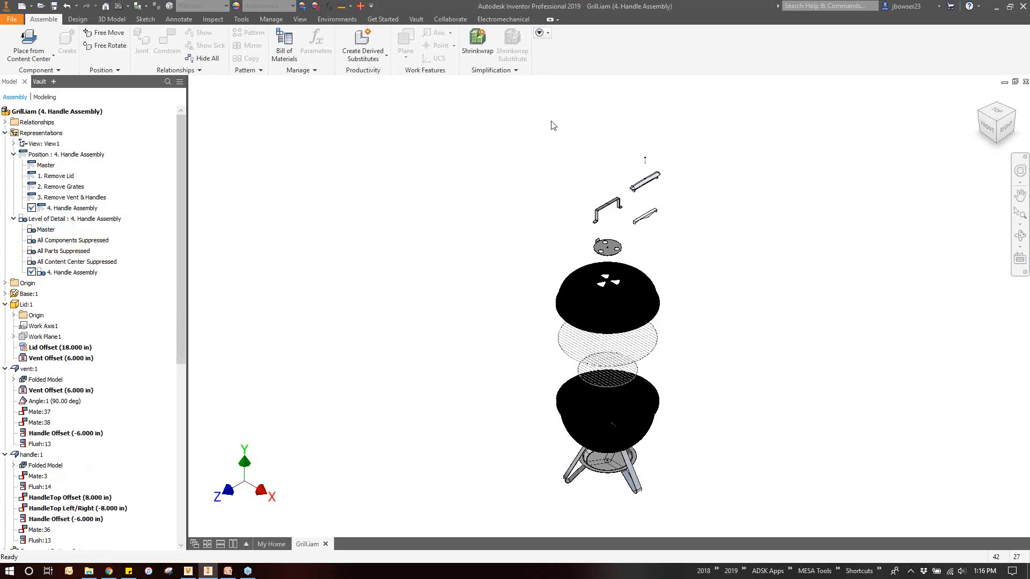
# Select the exploded handle parts and their fastener, invert the selection, and suppress all the other components
pyautogui.moveTo(550, 120); pyautogui.dragTo(683, 246)
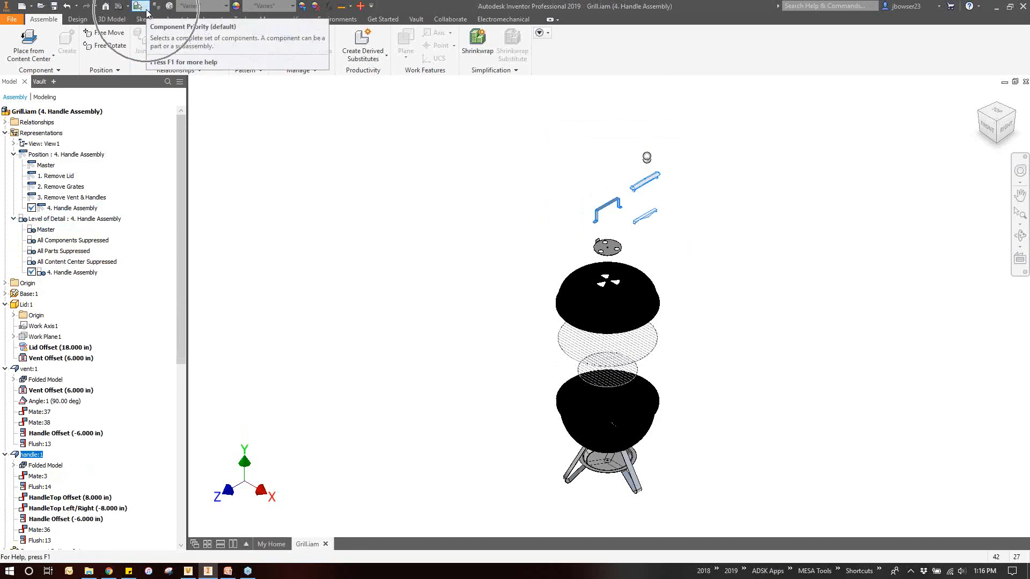
pyautogui.click(147, 10)
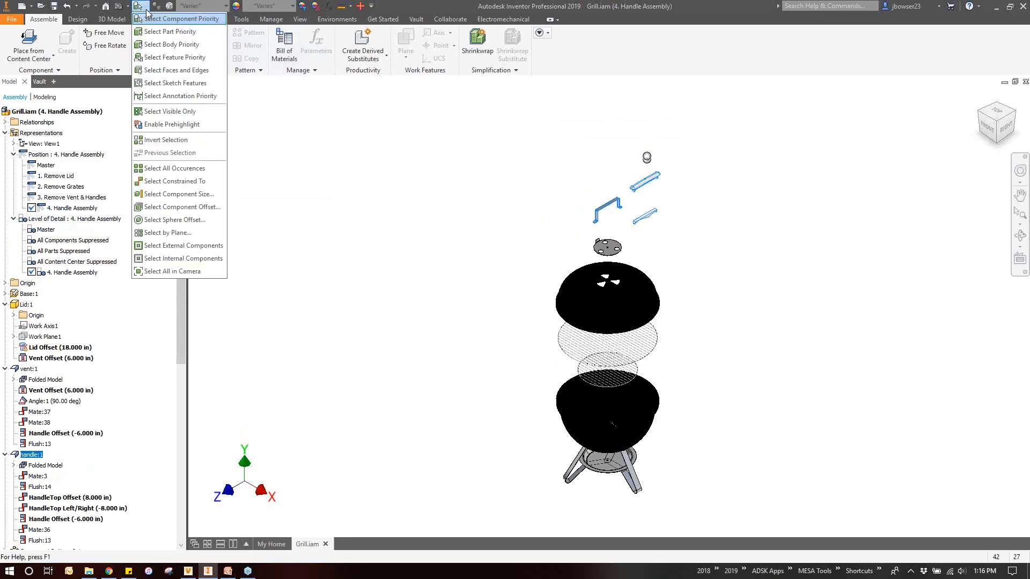
pyautogui.click(174, 140)
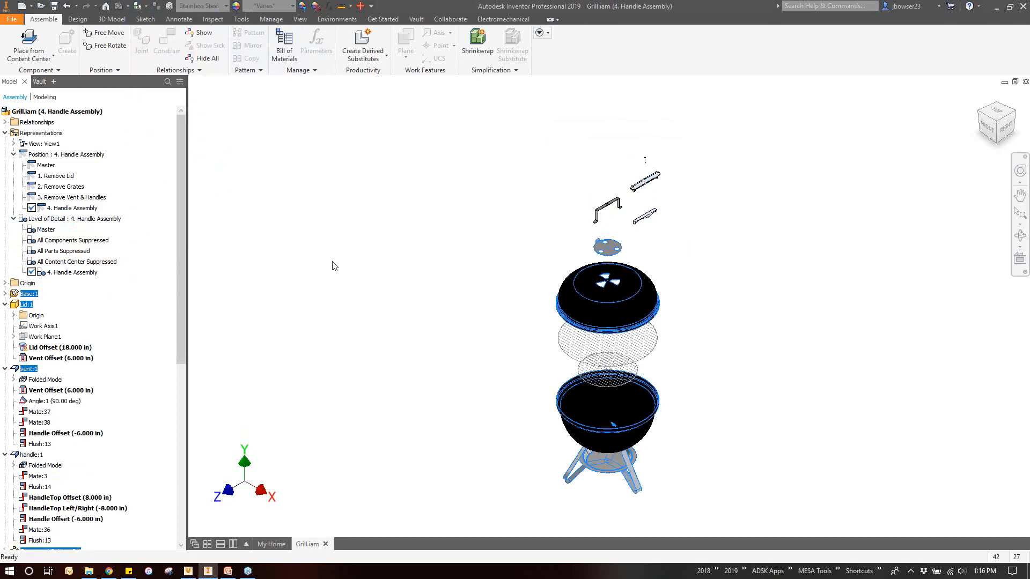
pyautogui.rightClick(344, 225)
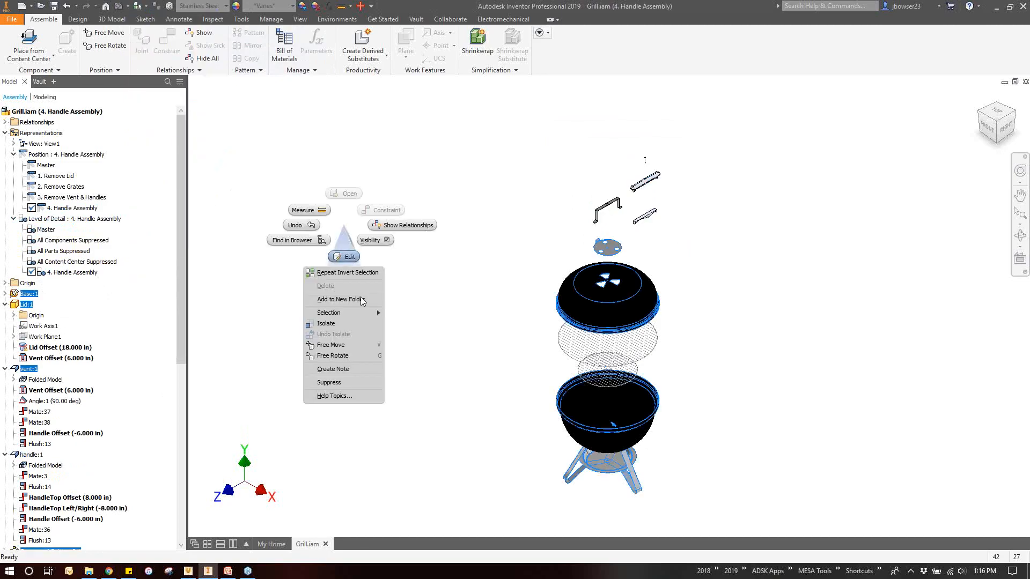
pyautogui.click(343, 382)
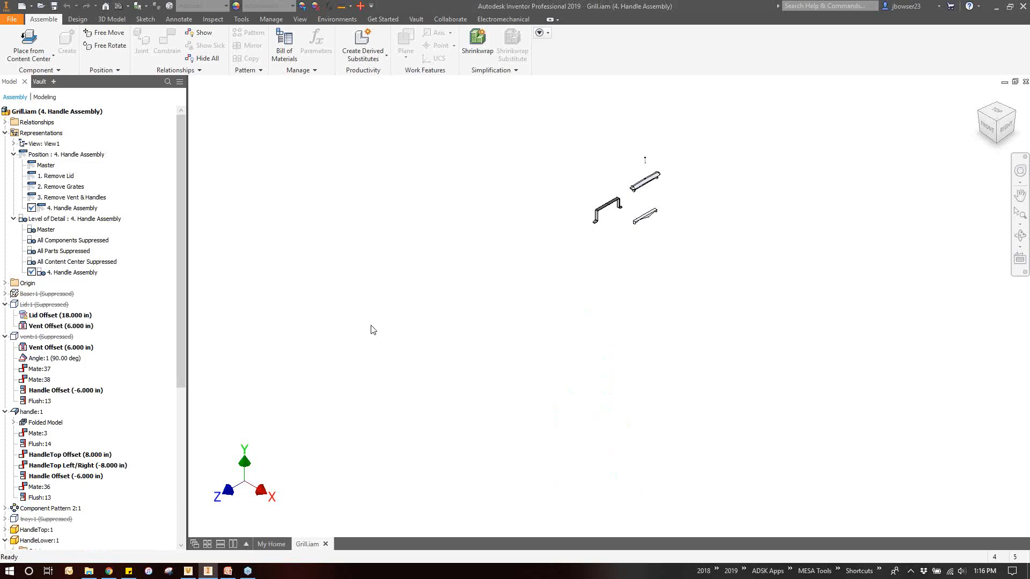
pyautogui.press('Home')
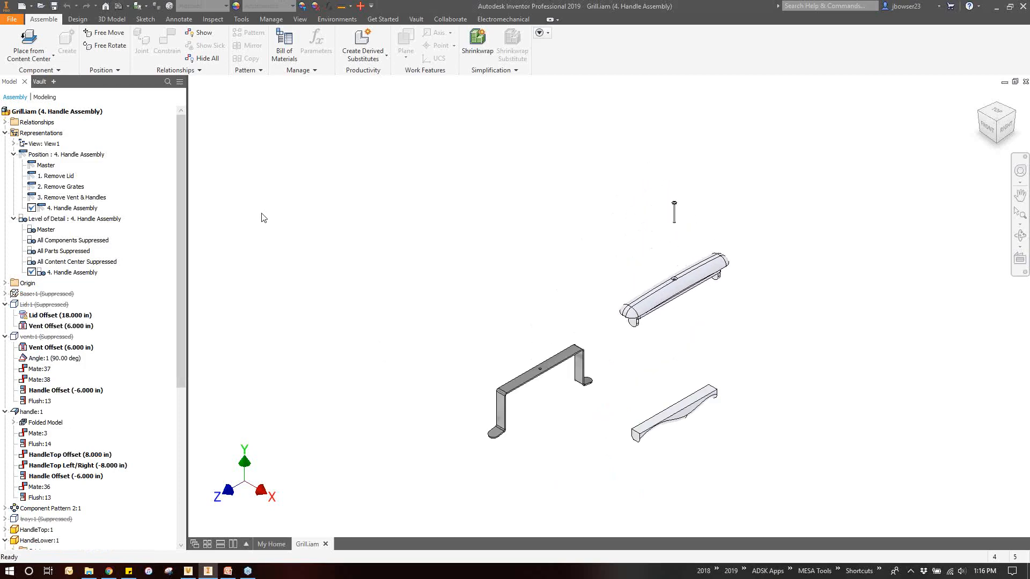
# Save the Master assembly, and activate "4. Handle Assembly" as both the level of detail and the positional representation
pyautogui.click(54, 7)
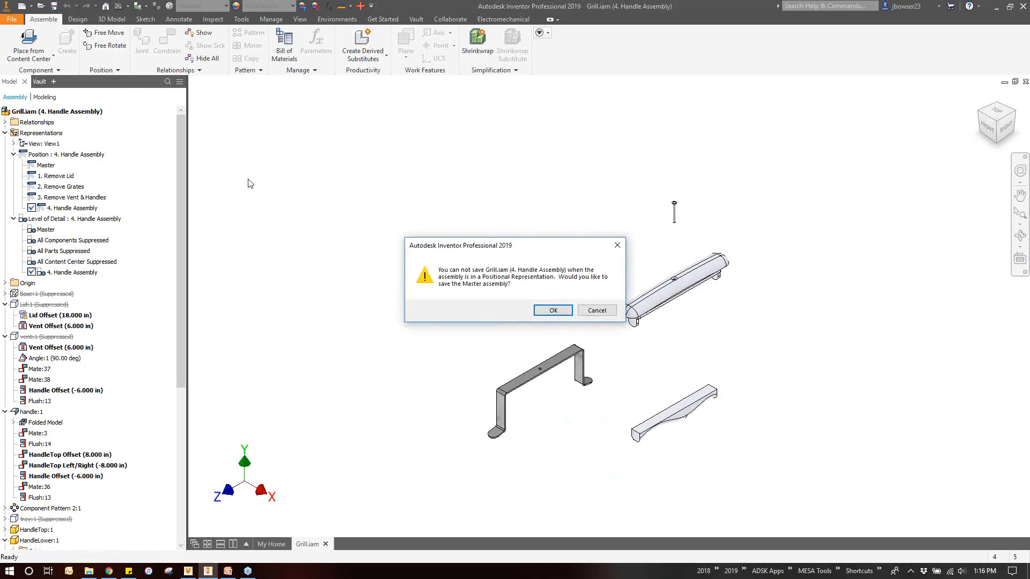
pyautogui.click(551, 311)
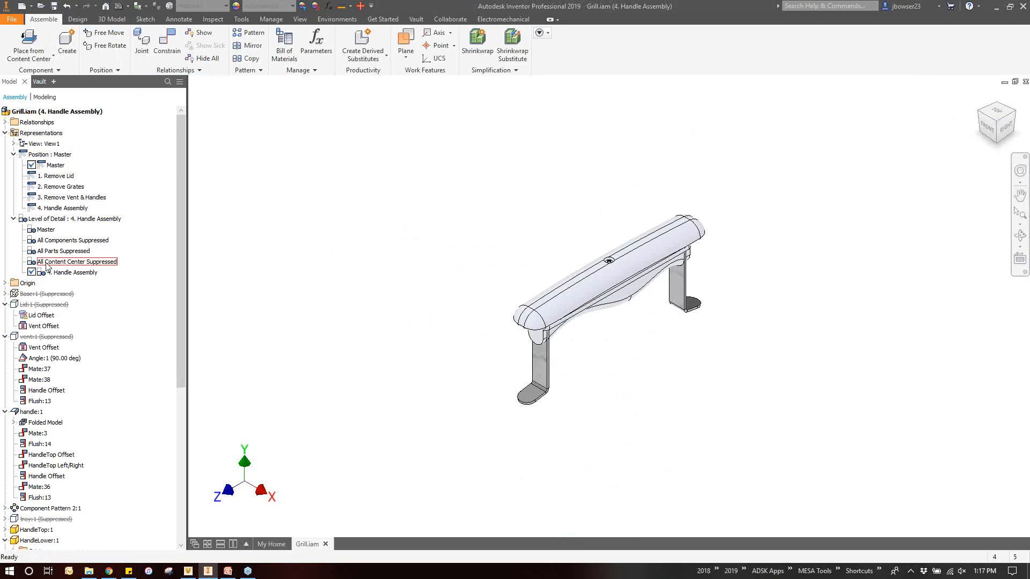
pyautogui.click(46, 229)
pyautogui.doubleClick(57, 274)
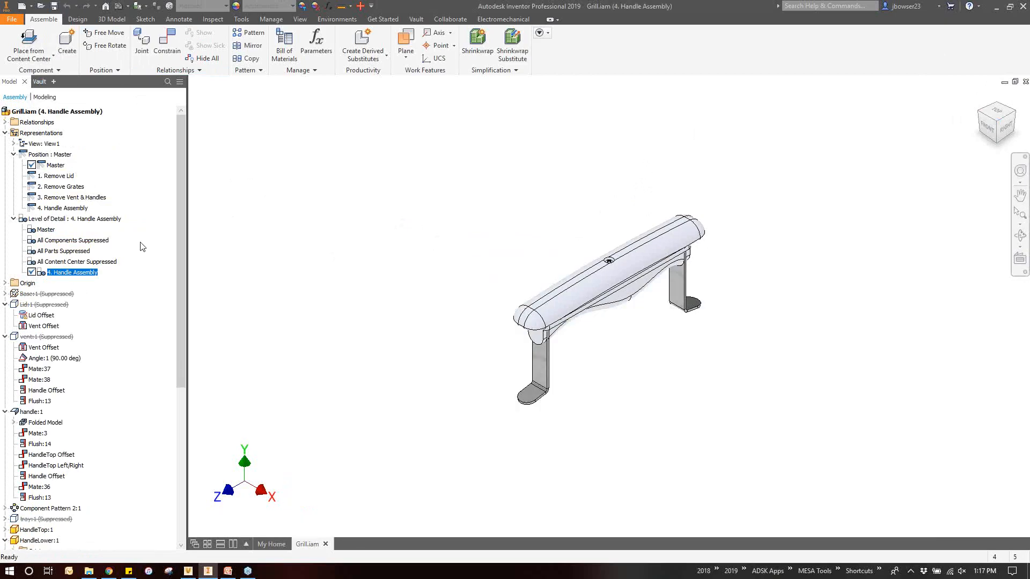
pyautogui.doubleClick(69, 208)
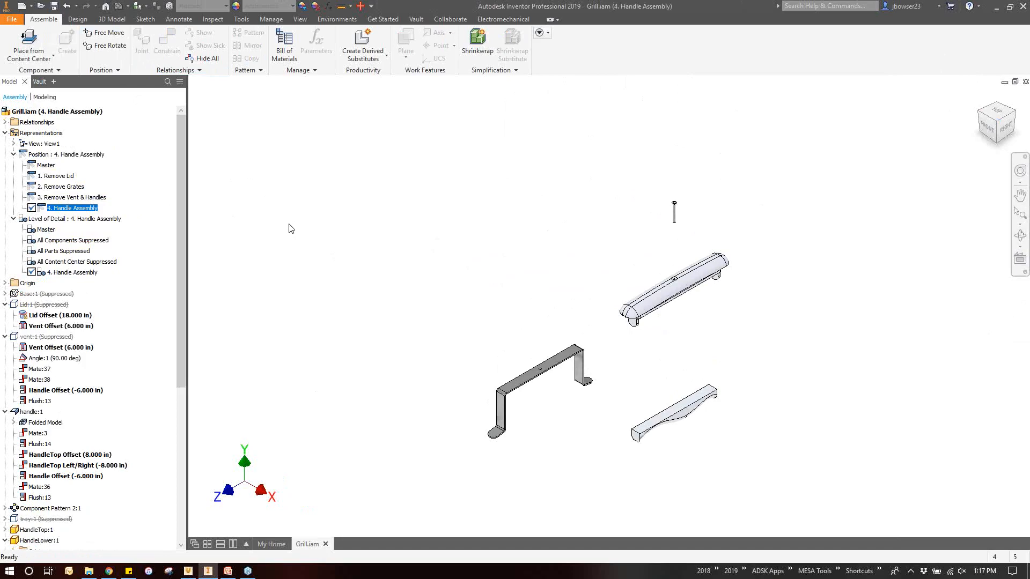
# Activate the "3. Remove Vent & Handles" positional representation with the Master level of detail
pyautogui.doubleClick(53, 166)
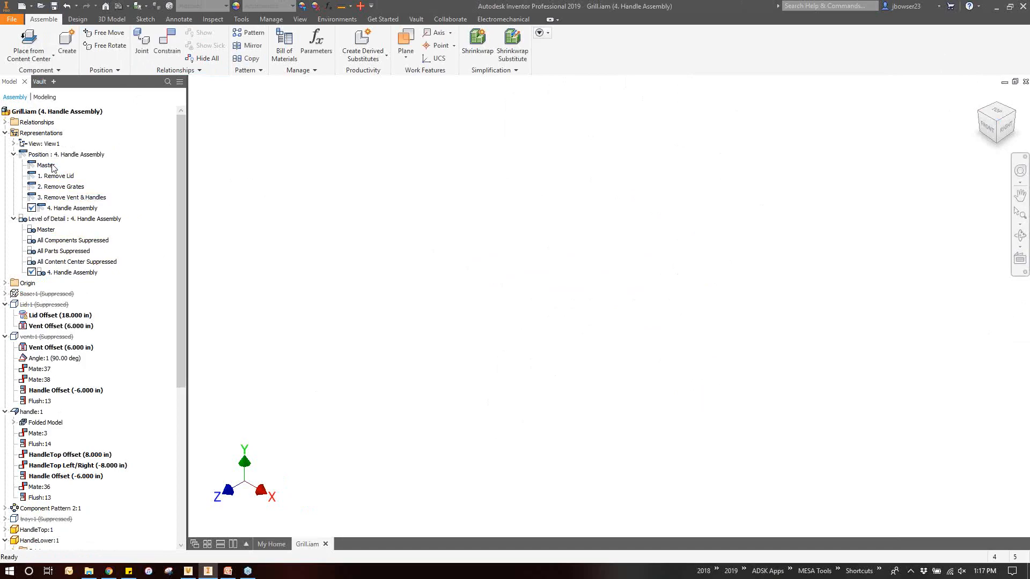
pyautogui.doubleClick(68, 197)
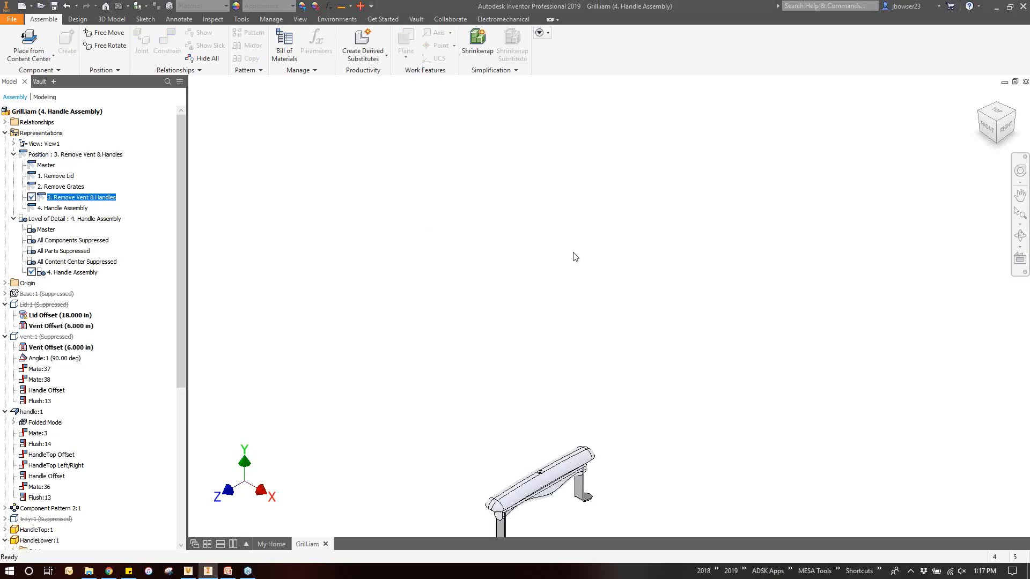
pyautogui.doubleClick(53, 230)
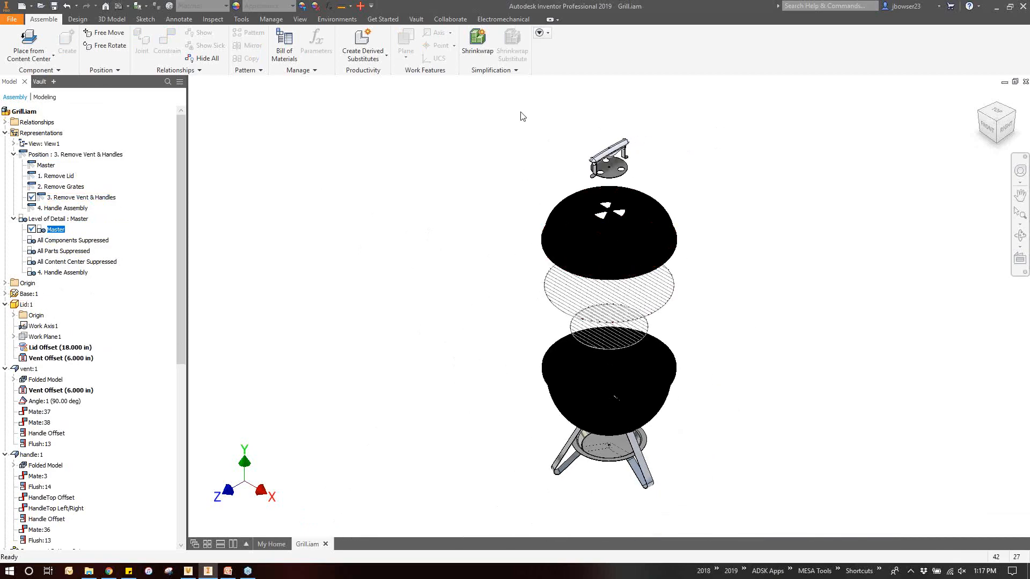
# Select the lid, vent and handle components, invert the selection, and suppress the base and the remaining components
pyautogui.moveTo(492, 108); pyautogui.dragTo(748, 288)
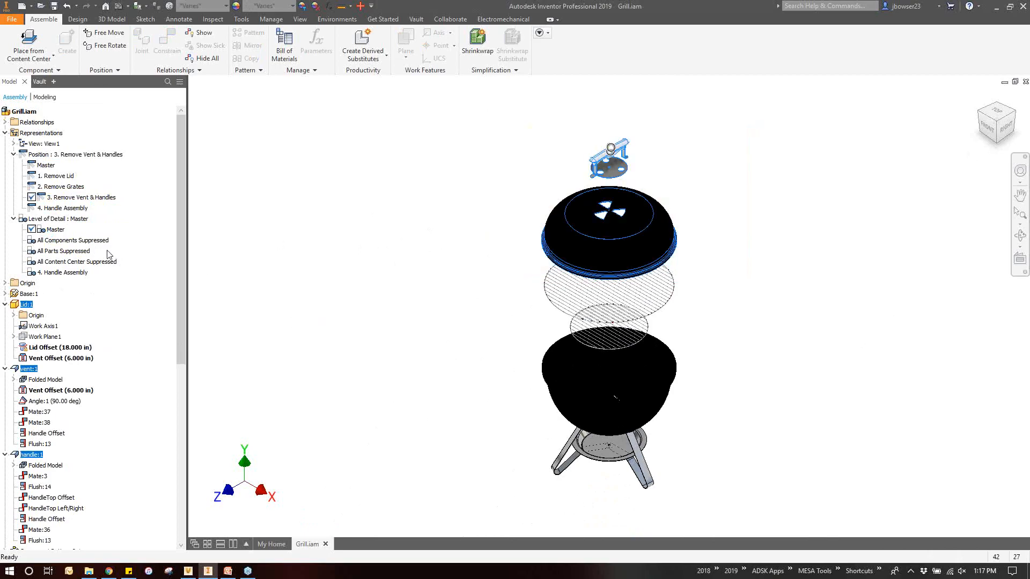
pyautogui.rightClick(371, 210)
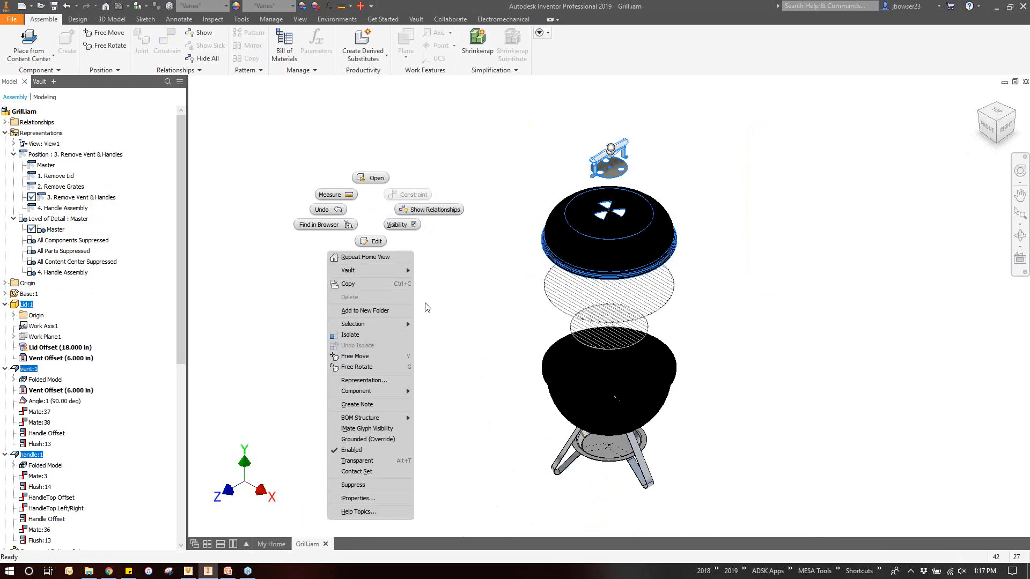
pyautogui.click(507, 314)
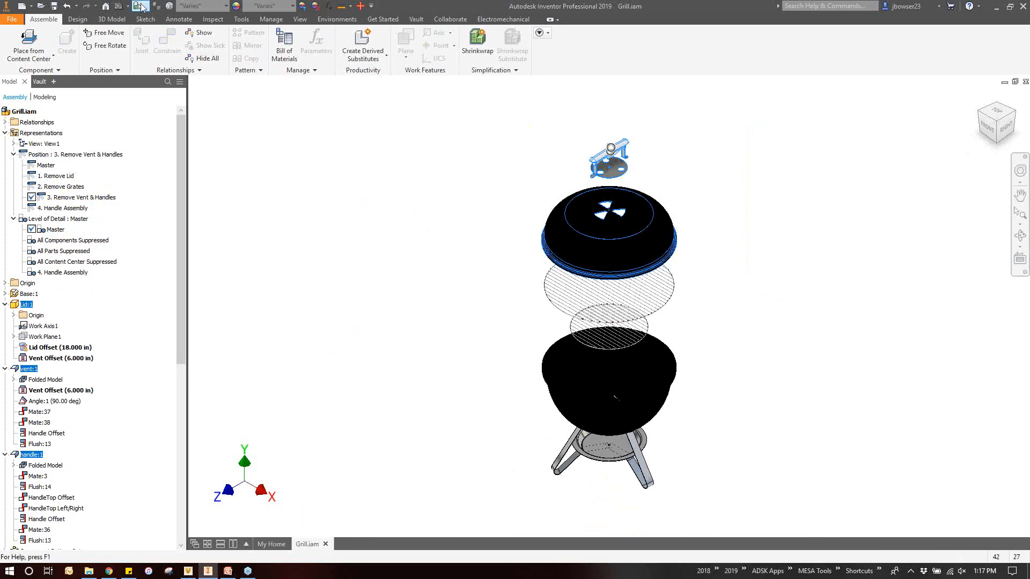
pyautogui.click(142, 6)
pyautogui.click(179, 140)
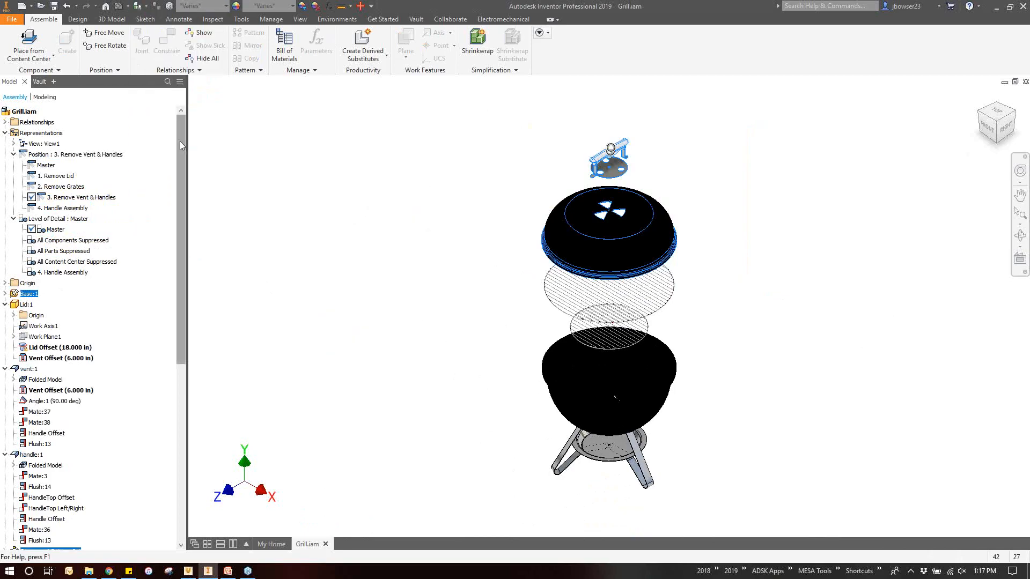
pyautogui.rightClick(317, 160)
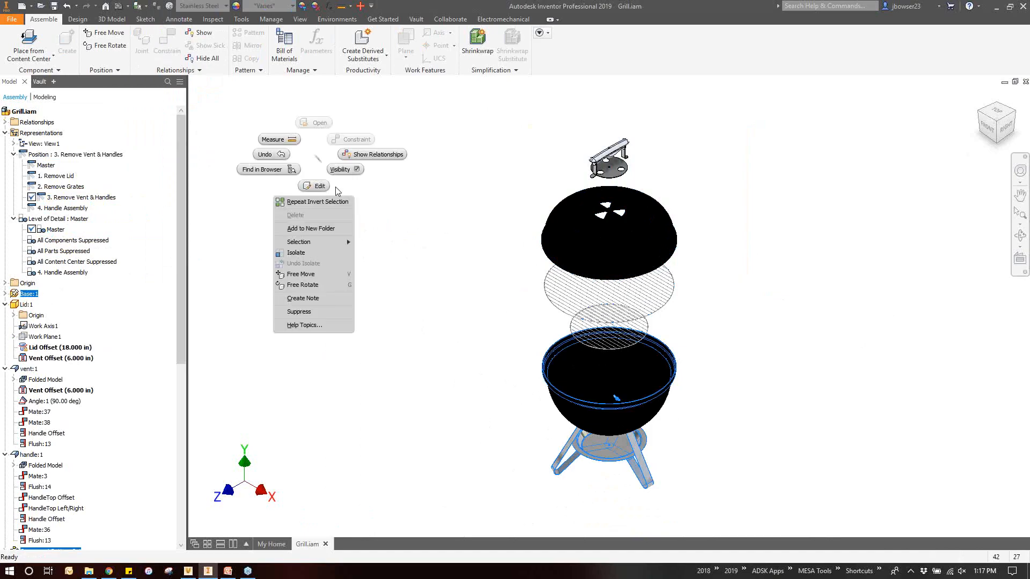
pyautogui.click(313, 310)
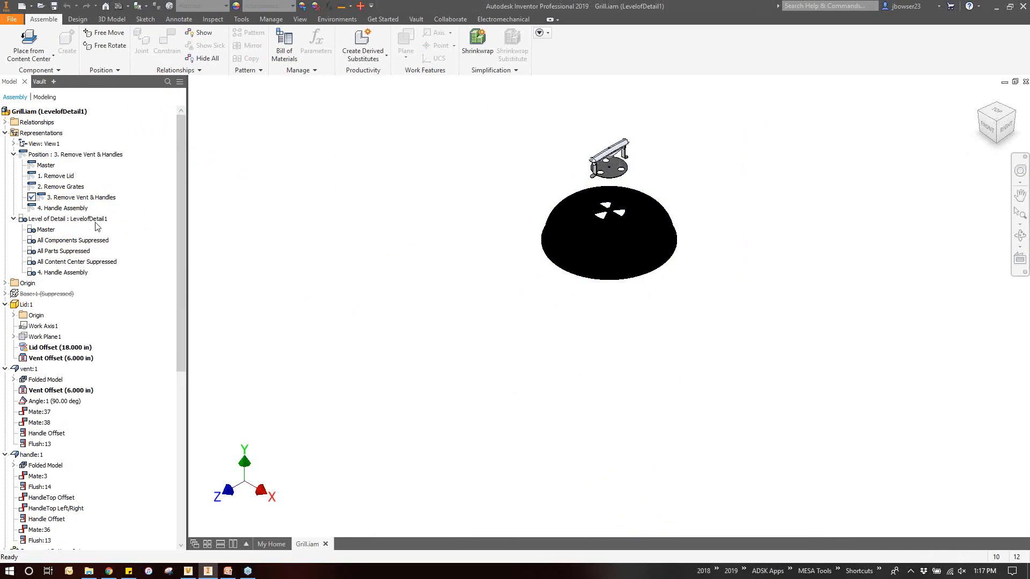
# Activate the Master positional representation and save the suppression changes as a level of detail named "3. Remove Vent and Handles"
pyautogui.doubleClick(46, 166)
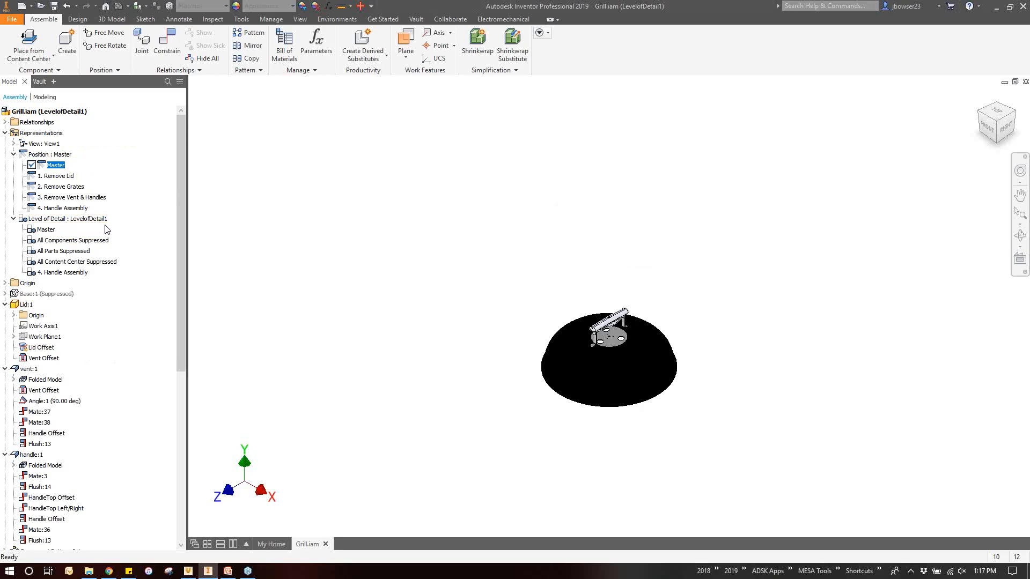
pyautogui.click(53, 6)
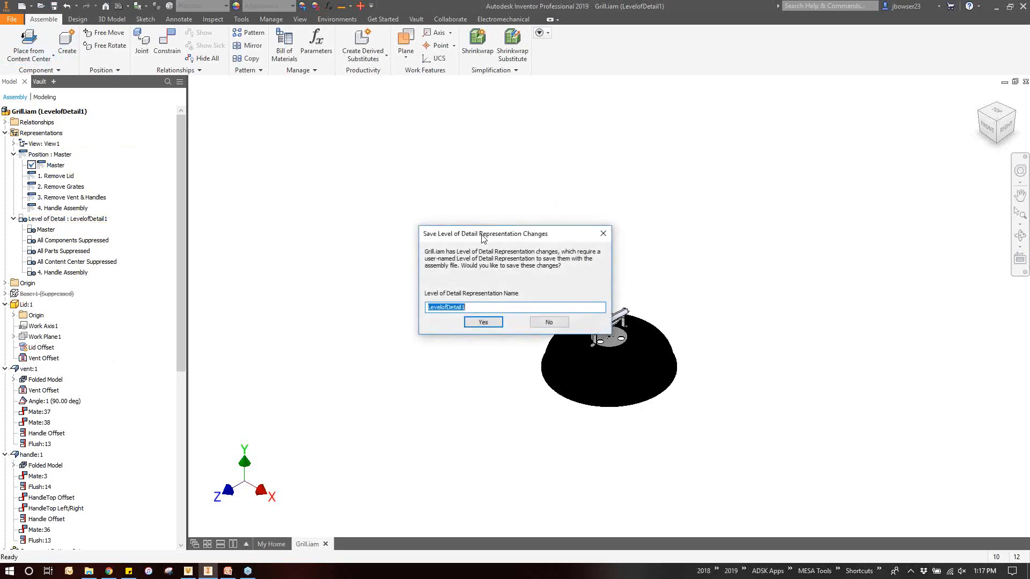
pyautogui.write('3. Remove Vent and Handles')
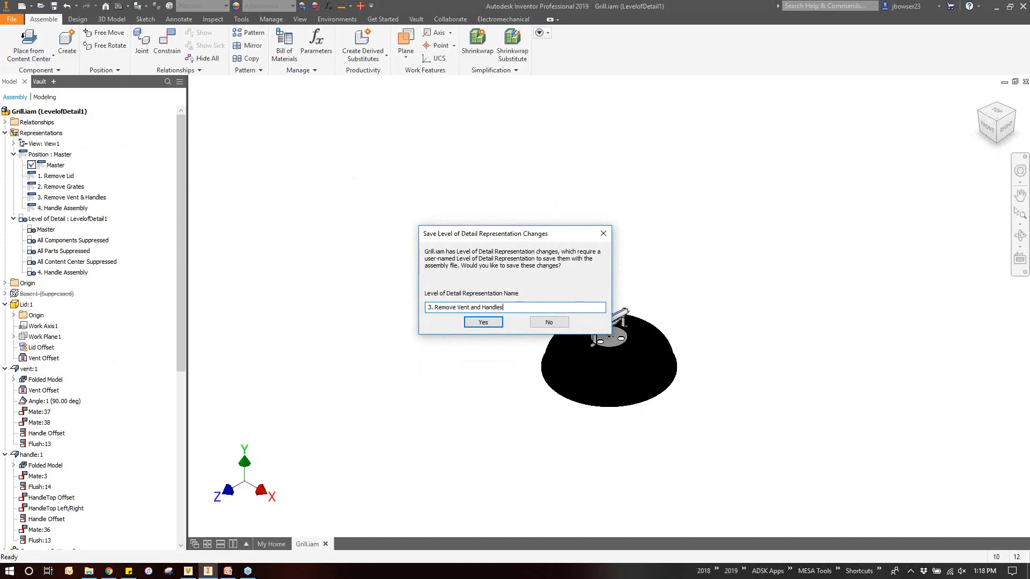
pyautogui.click(484, 323)
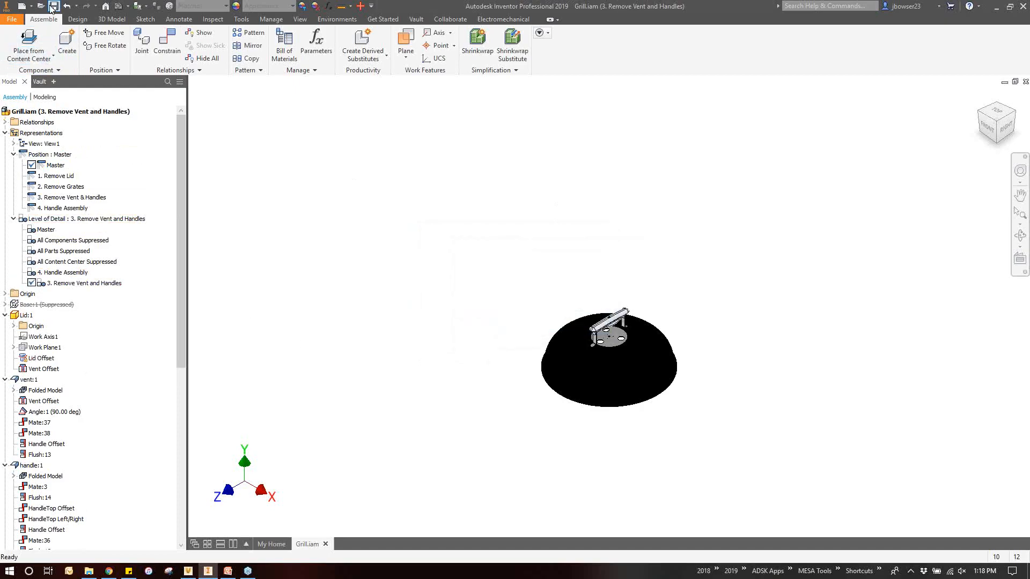
# Check the "4. Handle Assembly" level of detail and position, and return both the level of detail and the positional representation to Master
pyautogui.click(69, 272)
pyautogui.doubleClick(68, 273)
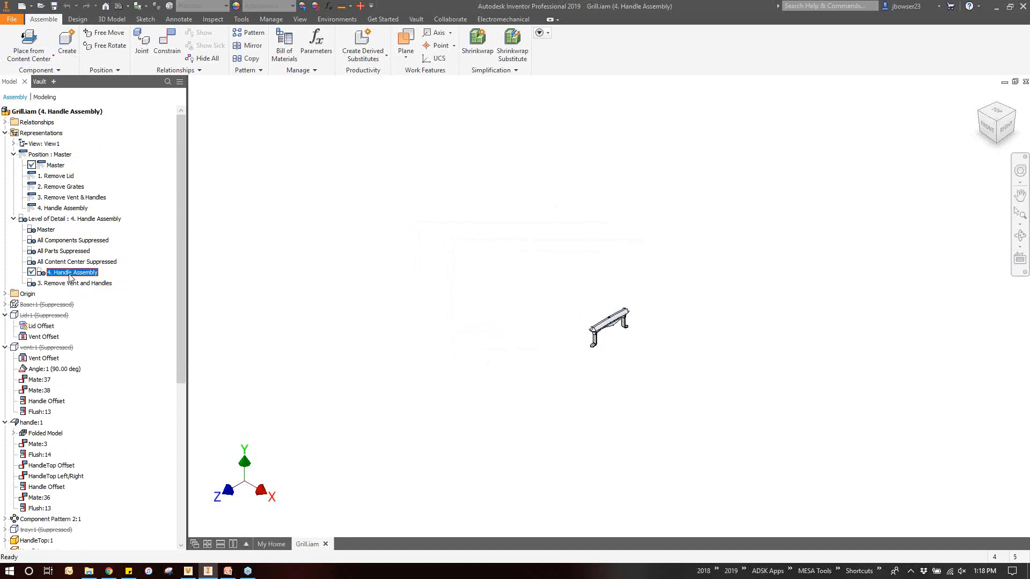
pyautogui.doubleClick(47, 230)
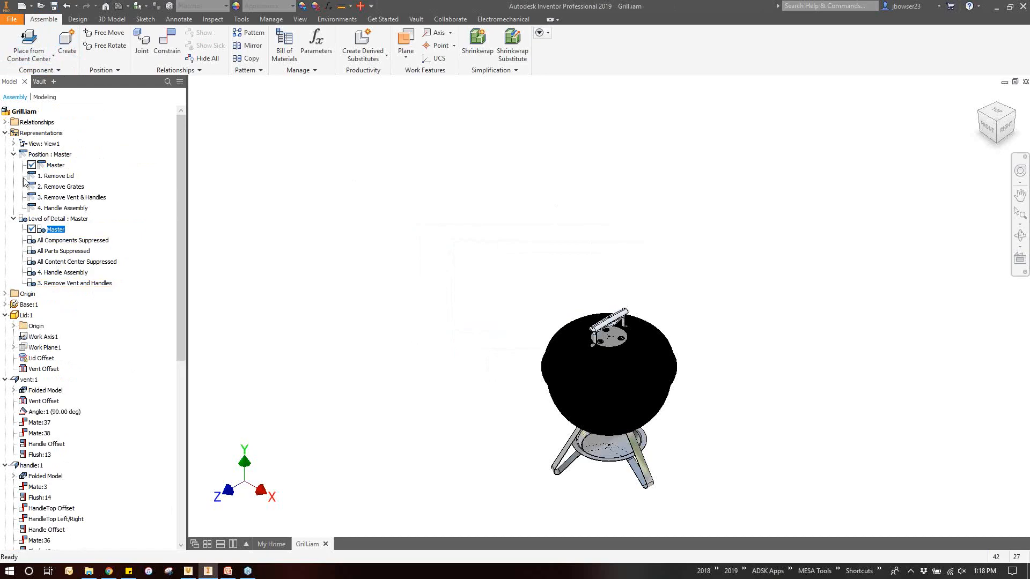
pyautogui.doubleClick(65, 208)
pyautogui.doubleClick(57, 198)
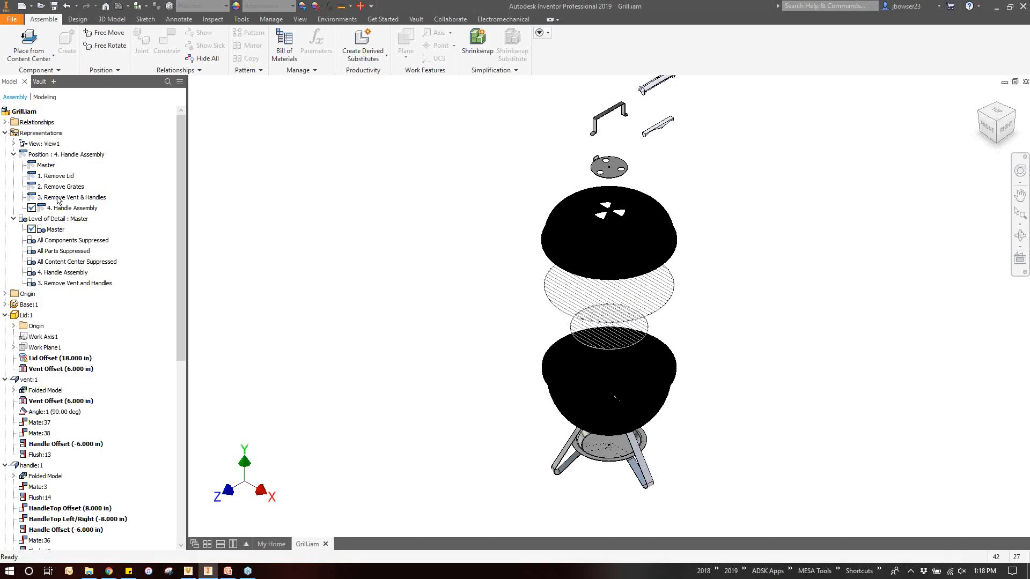
pyautogui.doubleClick(54, 166)
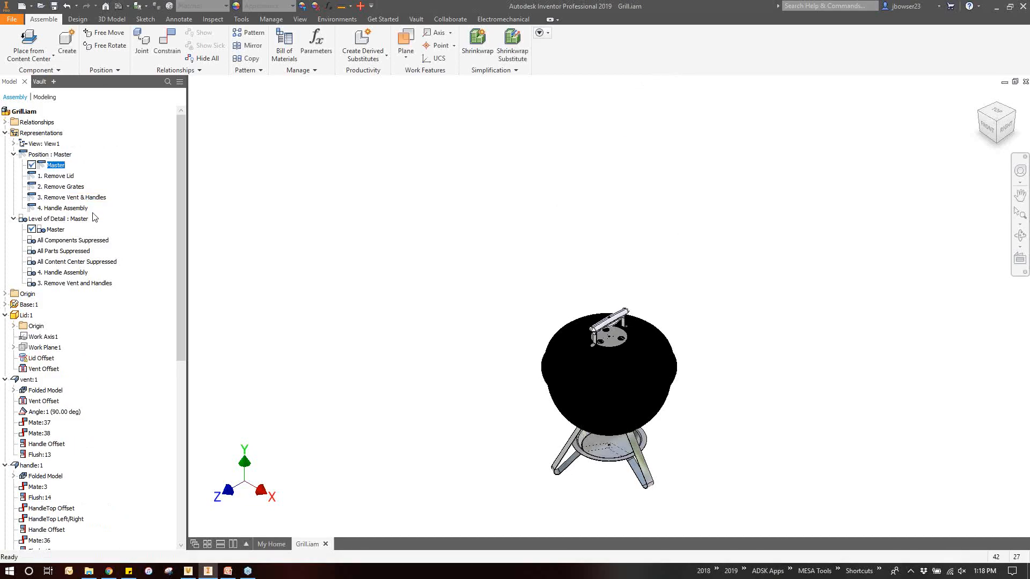
# Save the assembly in its home view and create a drawing view of it from the Instruction Manual.dwg template
pyautogui.press('F6')
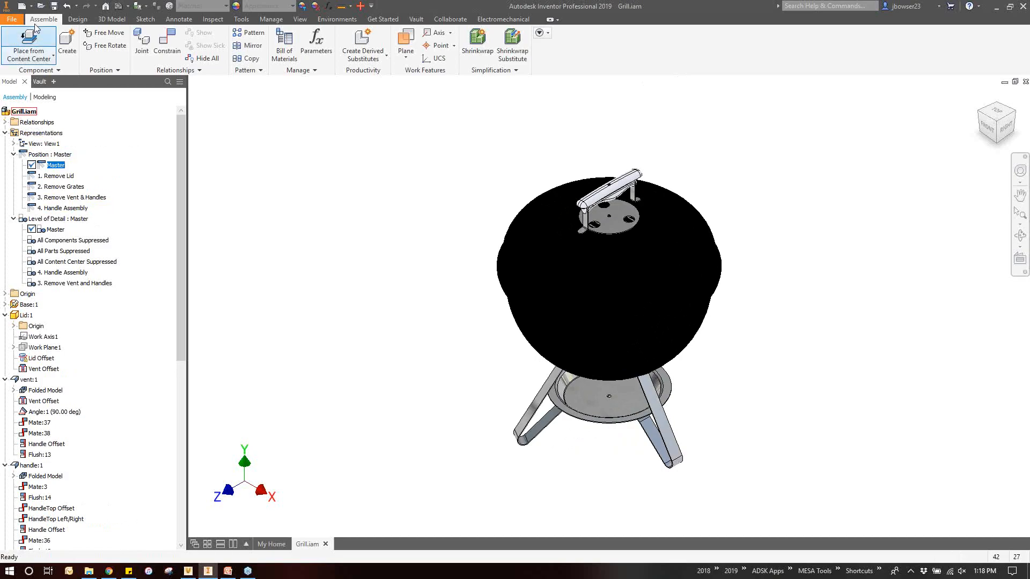
pyautogui.click(54, 6)
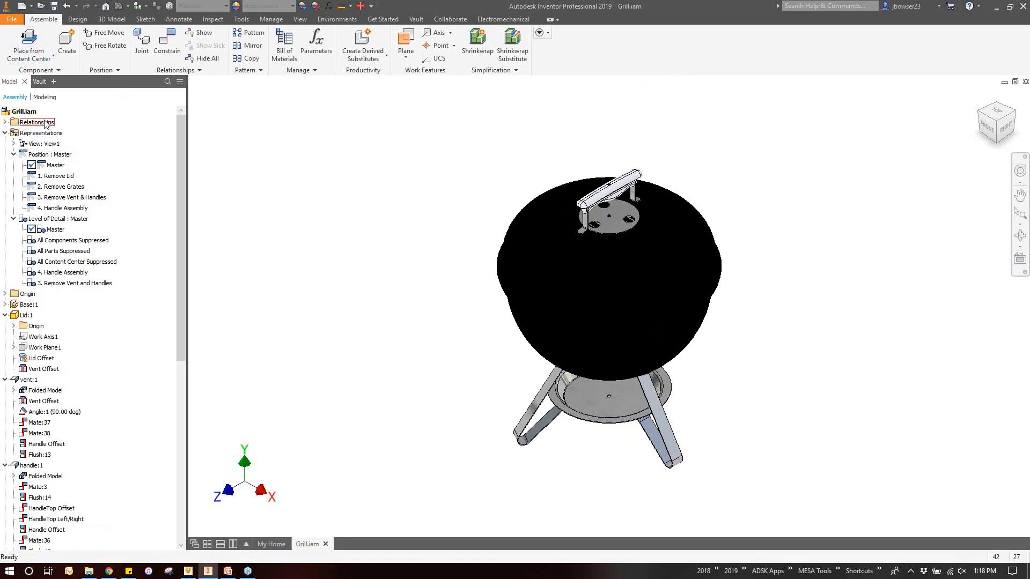
pyautogui.rightClick(26, 111)
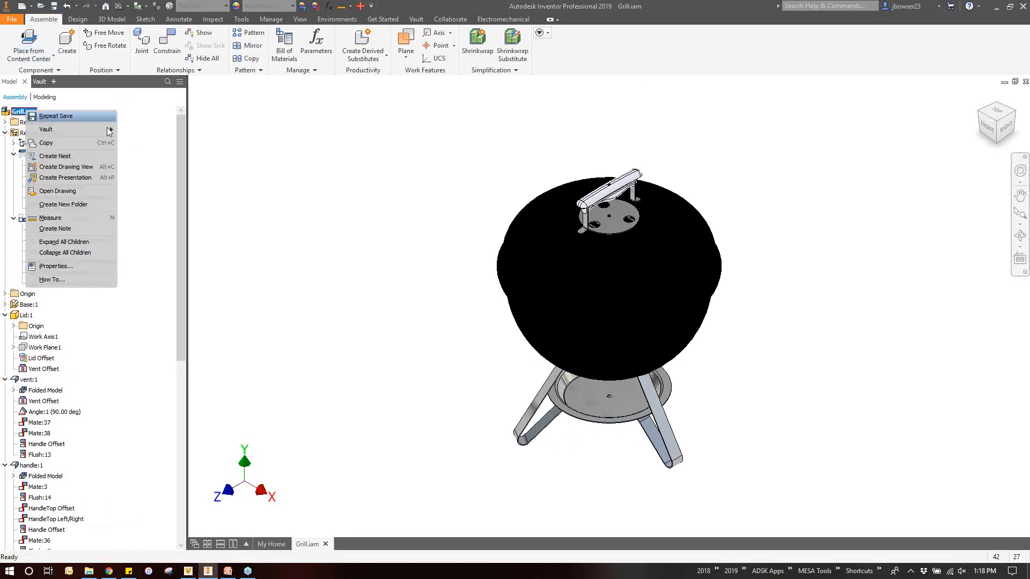
pyautogui.click(88, 168)
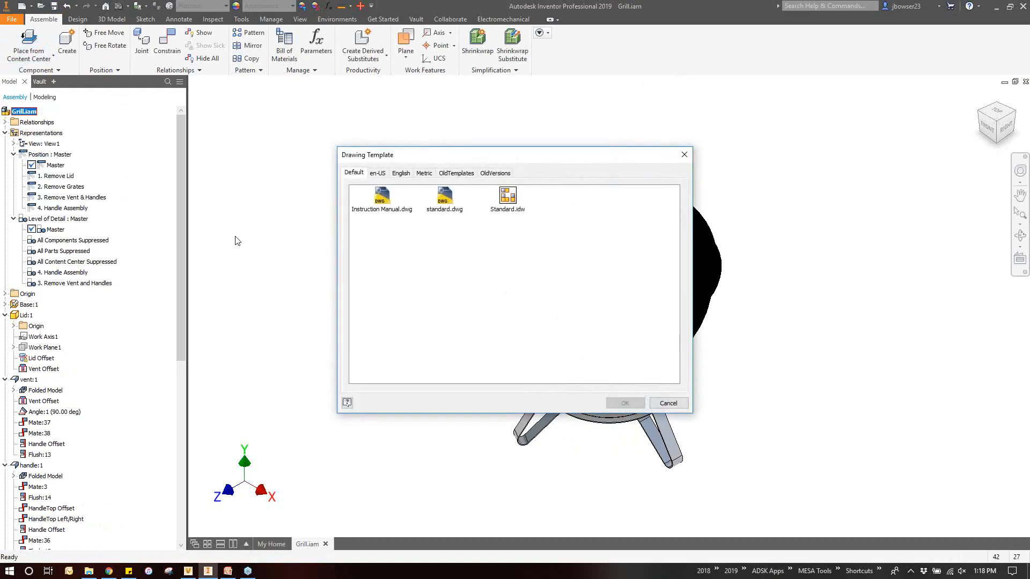
pyautogui.click(388, 198)
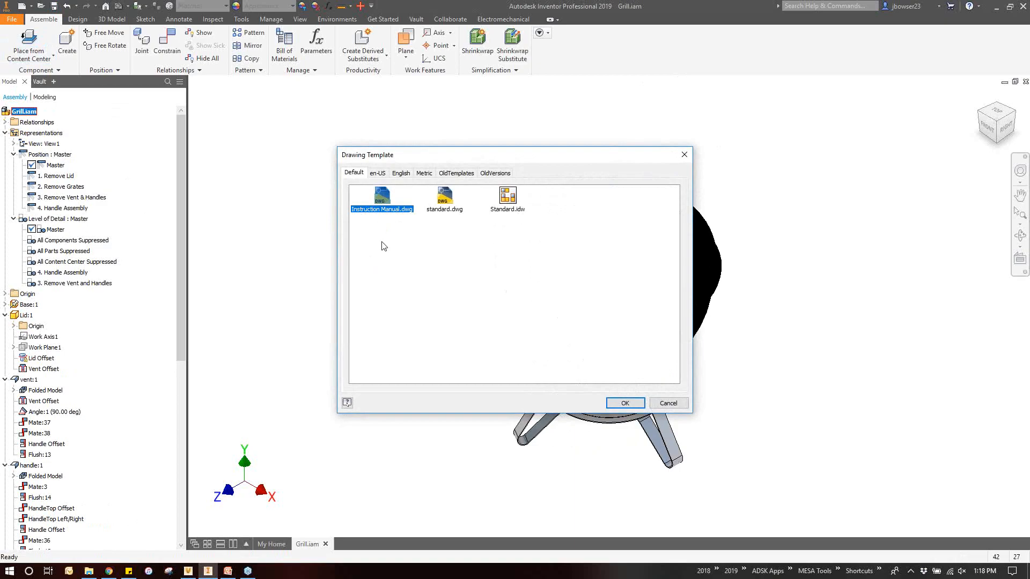
pyautogui.click(624, 402)
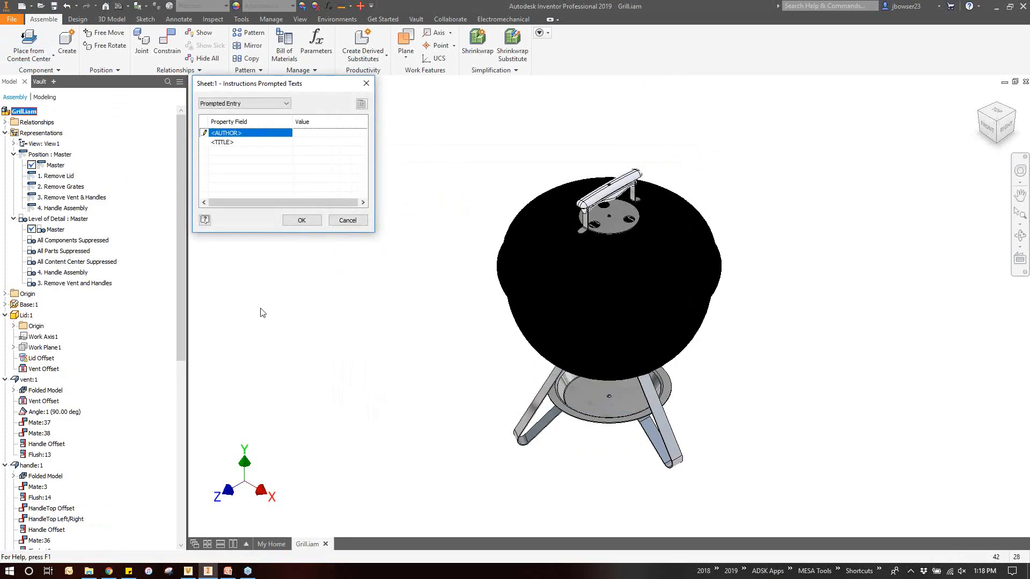
# Fill in the sheet's prompted texts with the author's initials and the title GRILL ASSEMBLY INSTRUCTIONS
pyautogui.write('JAB')
pyautogui.click(203, 131)
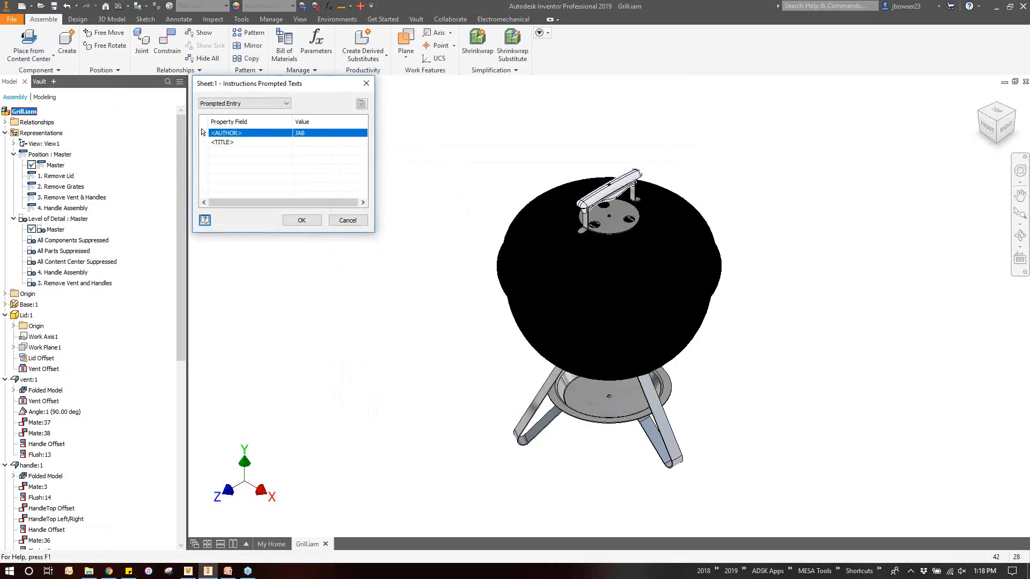
pyautogui.click(335, 142)
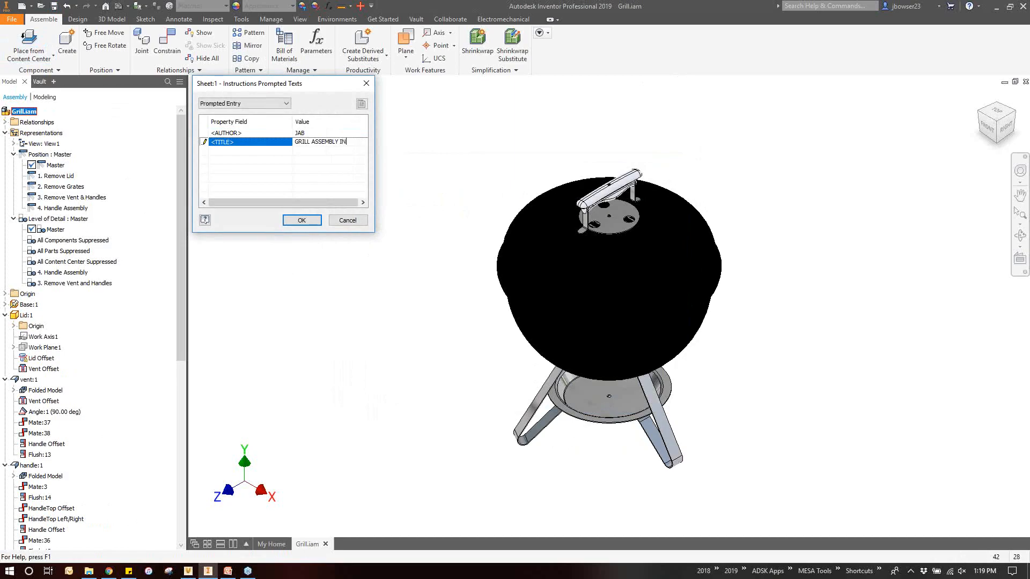
pyautogui.write('TIONS')
pyautogui.click(300, 220)
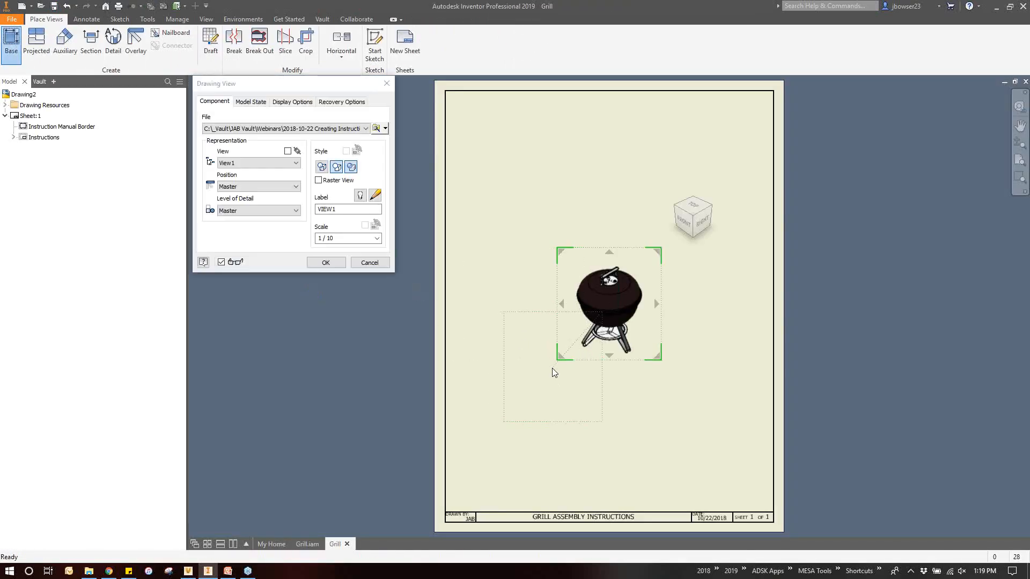
# Place the base view with the "4. Handle Assembly" position at scale 0.12 in the left half of the sheet
pyautogui.click(269, 187)
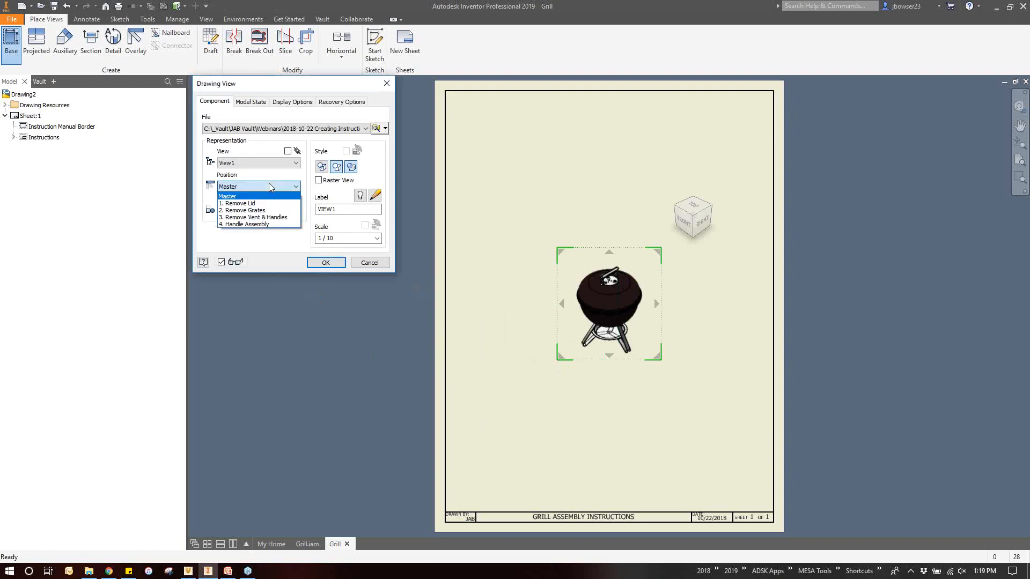
pyautogui.click(262, 224)
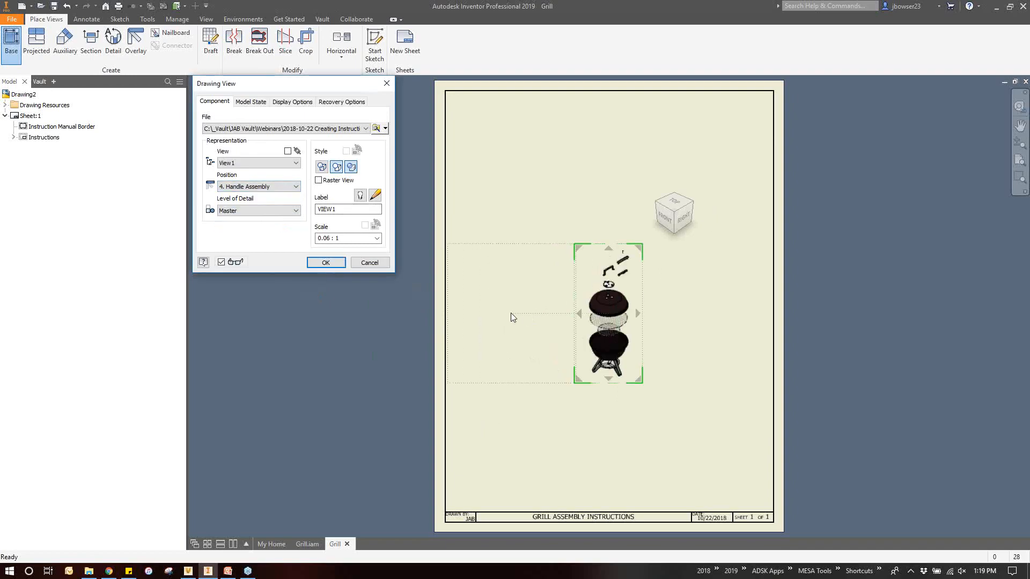
pyautogui.moveTo(576, 381); pyautogui.dragTo(519, 450)
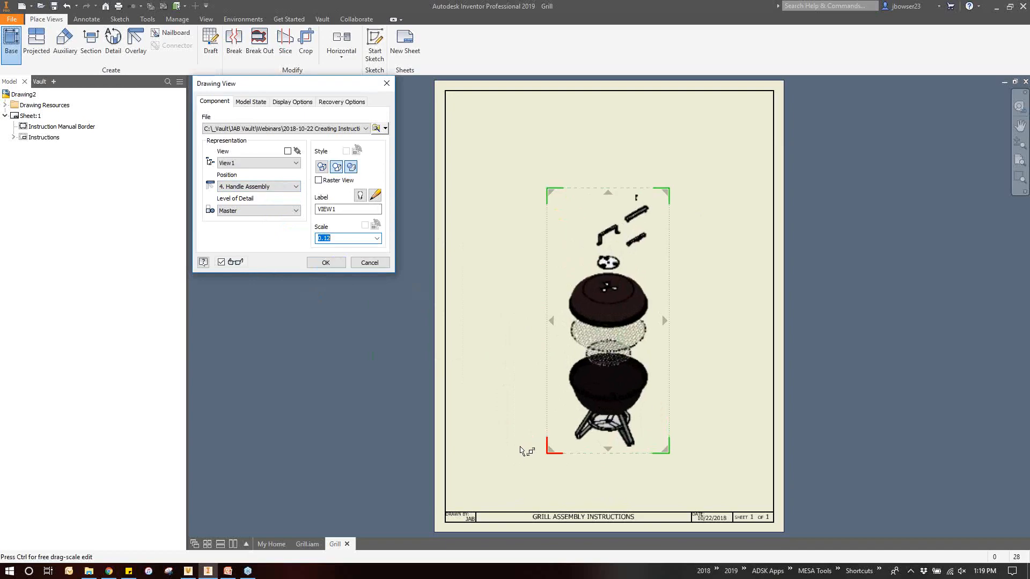
pyautogui.moveTo(654, 352); pyautogui.dragTo(592, 369)
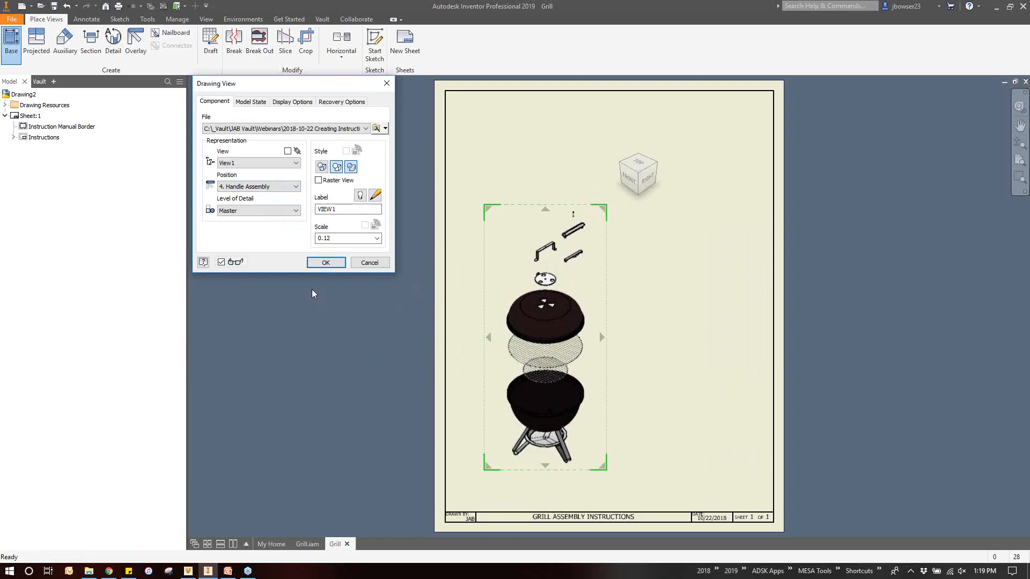
pyautogui.click(325, 261)
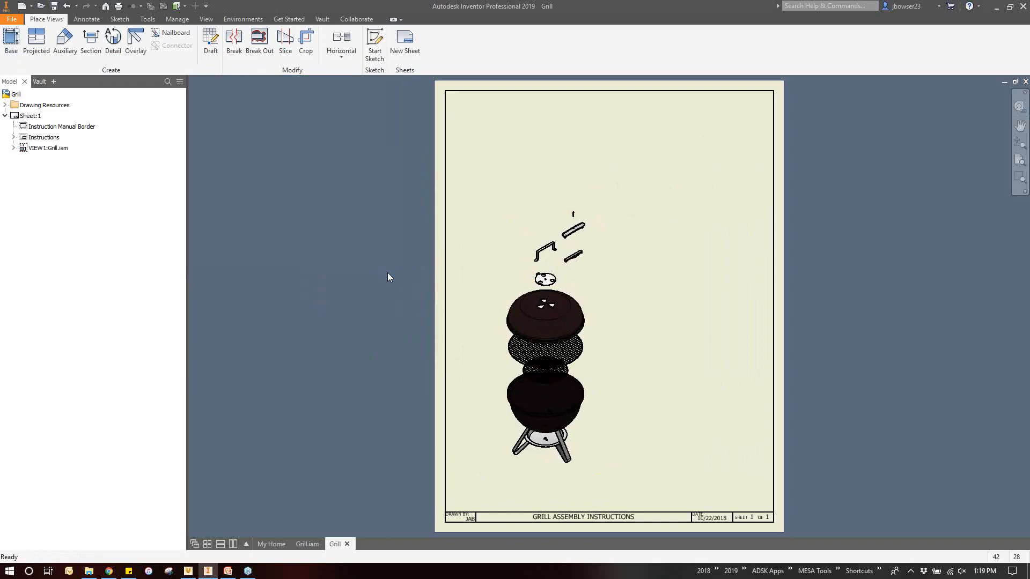
# Add a parts list in the Instruction Manual Parts List style at the upper-right corner of the sheet border
pyautogui.click(86, 19)
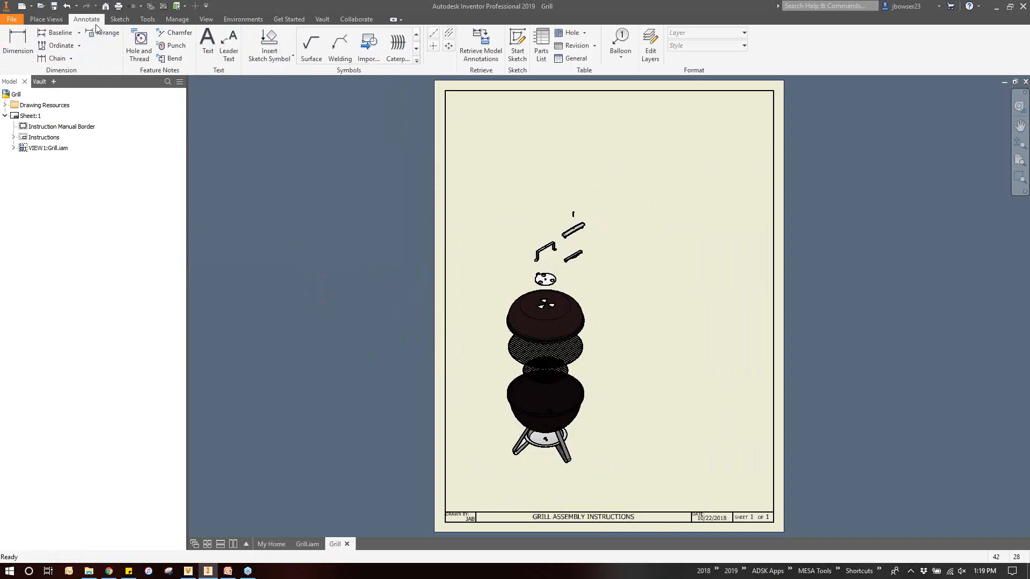
pyautogui.click(541, 46)
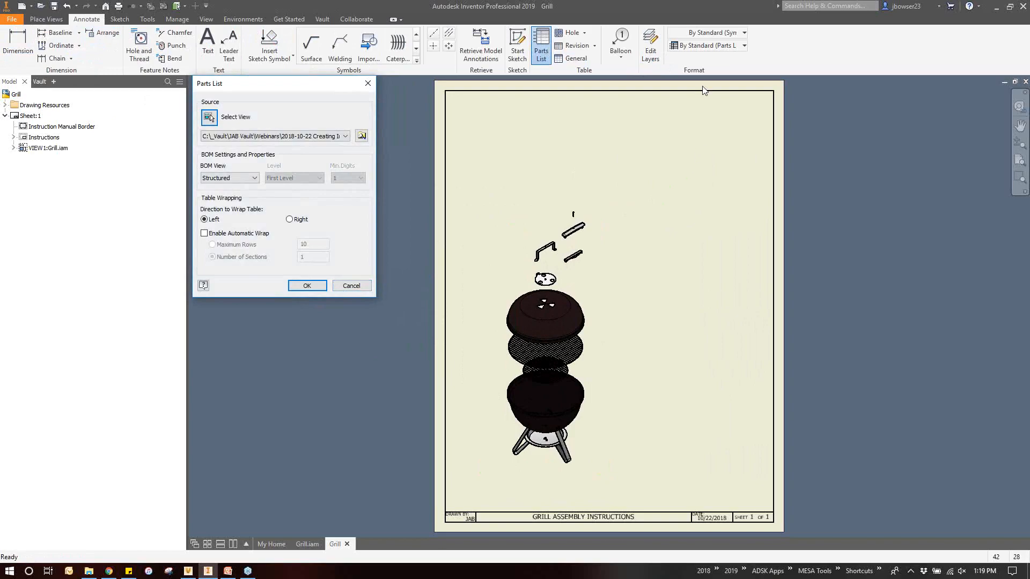
pyautogui.click(720, 47)
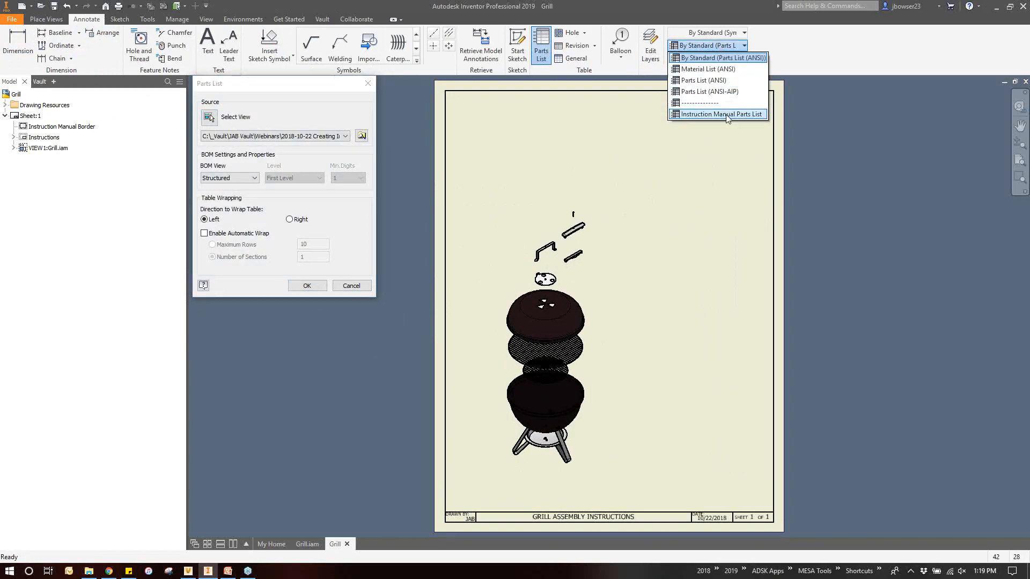
pyautogui.click(727, 115)
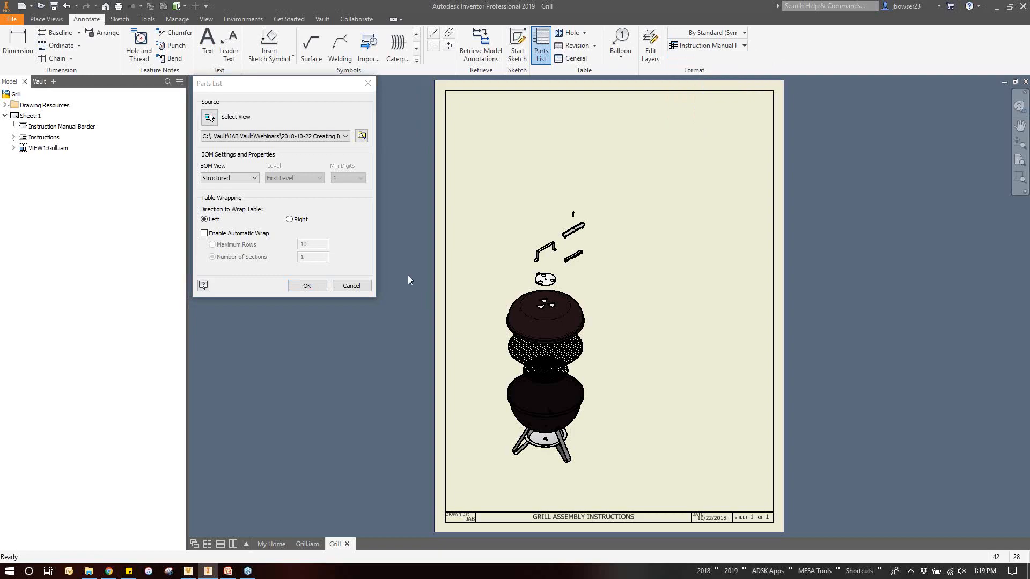
pyautogui.click(321, 288)
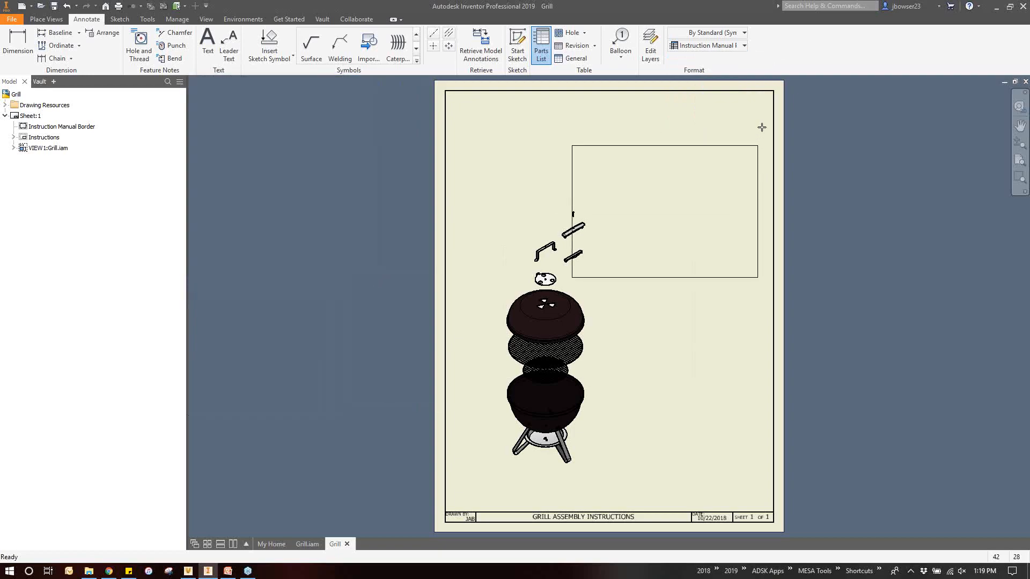
pyautogui.click(774, 93)
# Narrow the QTY and ITEM columns of the parts list to fit their headings
pyautogui.scroll(3, 709, 86)
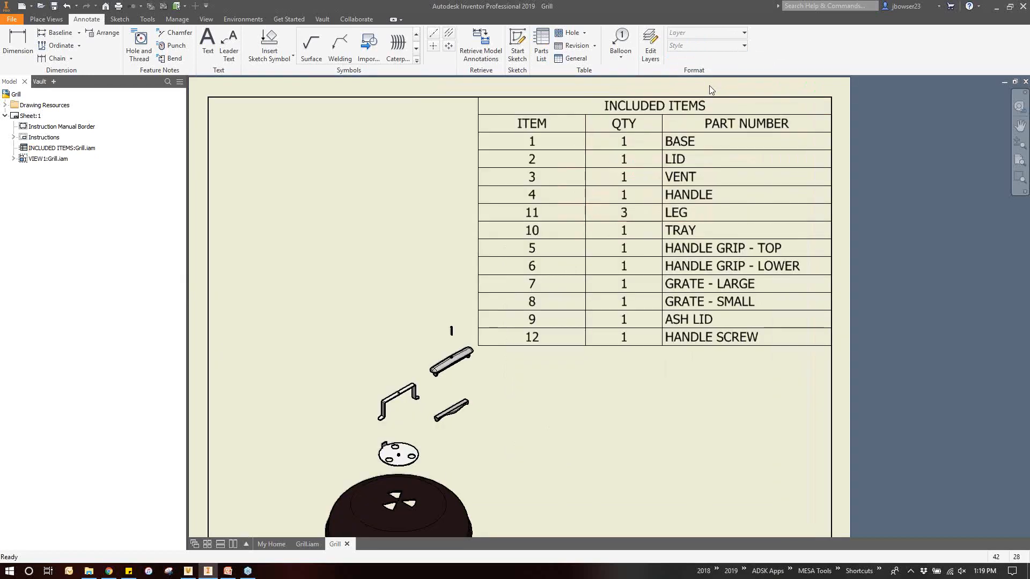
pyautogui.moveTo(585, 124); pyautogui.dragTo(630, 123)
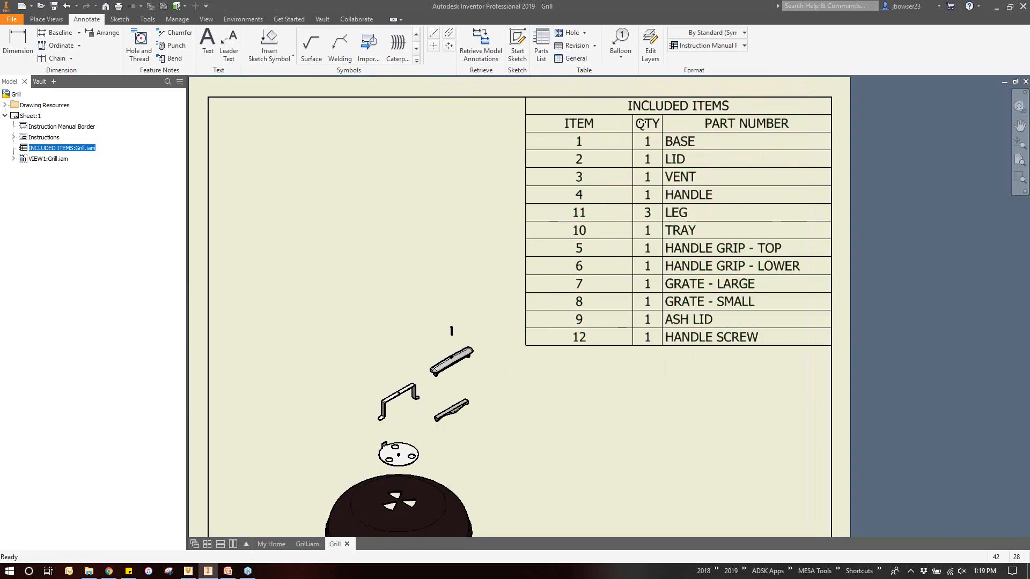
pyautogui.moveTo(525, 126); pyautogui.dragTo(597, 126)
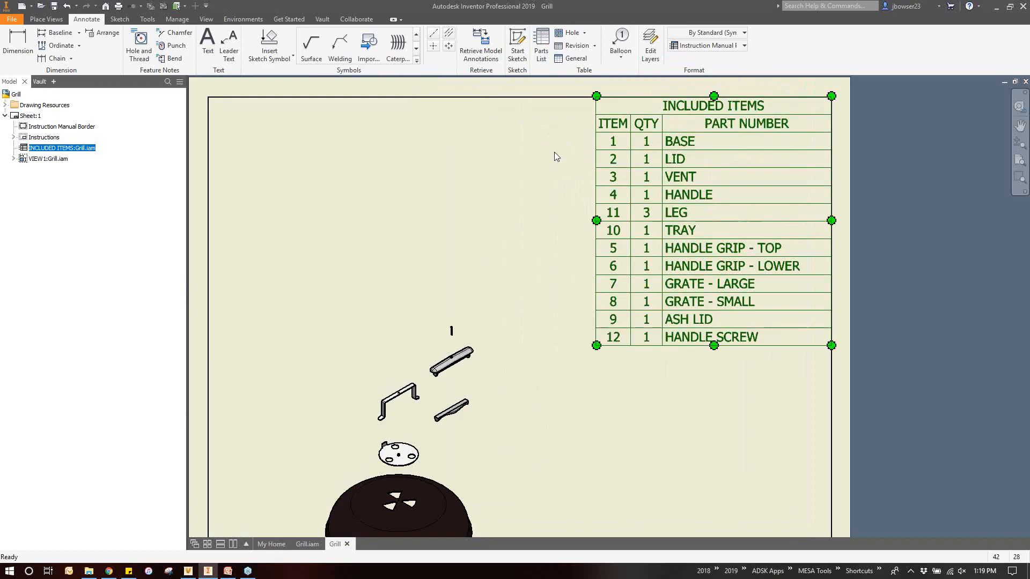
pyautogui.click(532, 155)
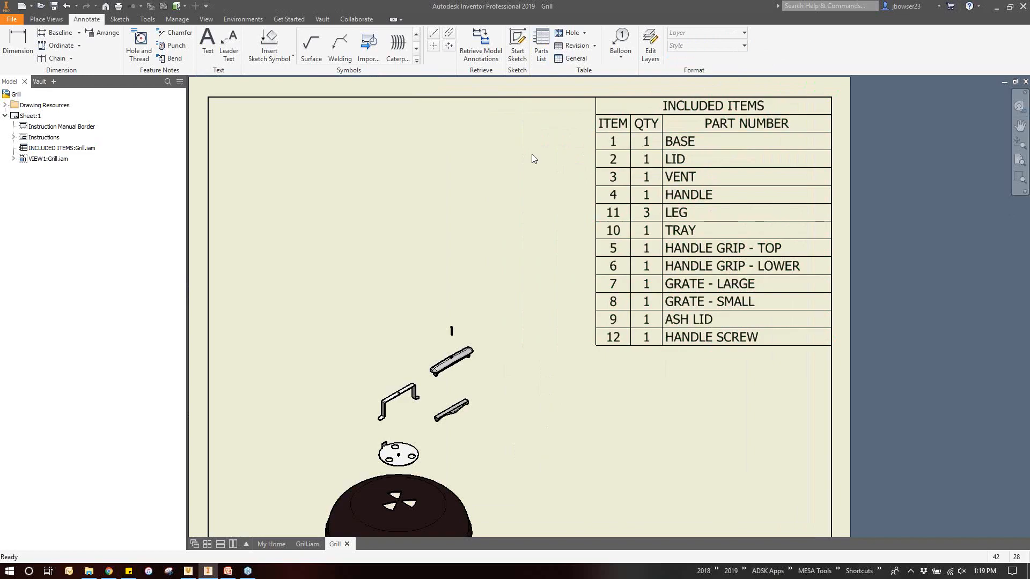
# Enlarge the exploded grill view to a scale of 0.16
pyautogui.press('Home')
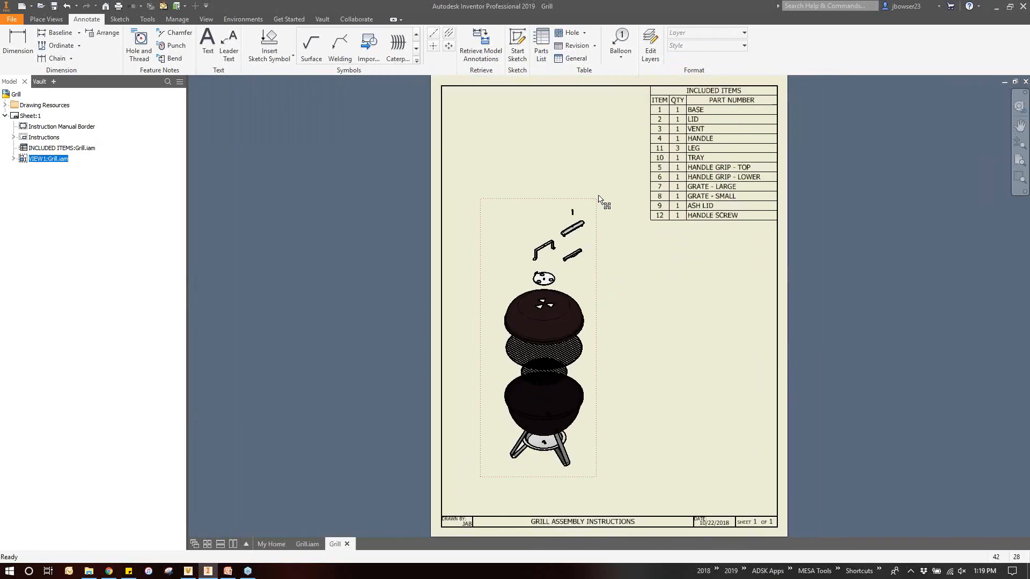
pyautogui.moveTo(604, 193); pyautogui.dragTo(626, 152)
pyautogui.doubleClick(517, 243)
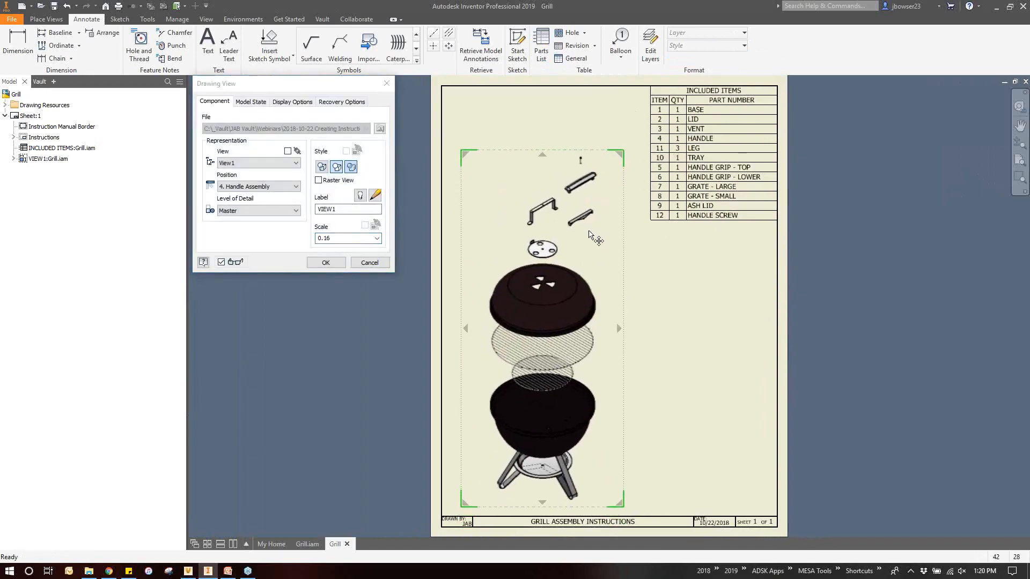
pyautogui.click(325, 262)
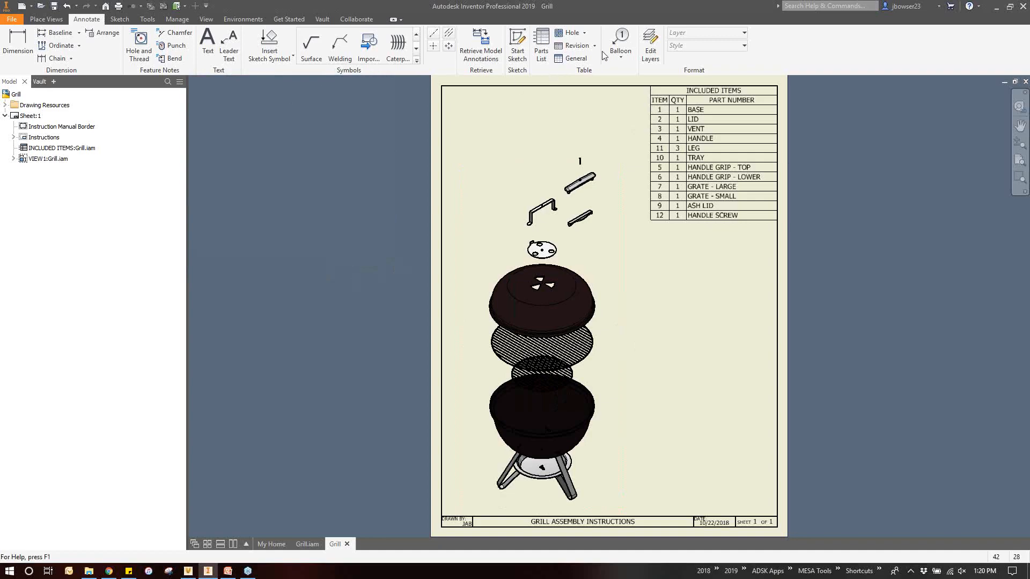
# Start ballooning with the Instruction Manual Part Number style and label the front leg of the grill
pyautogui.click(620, 43)
pyautogui.click(707, 45)
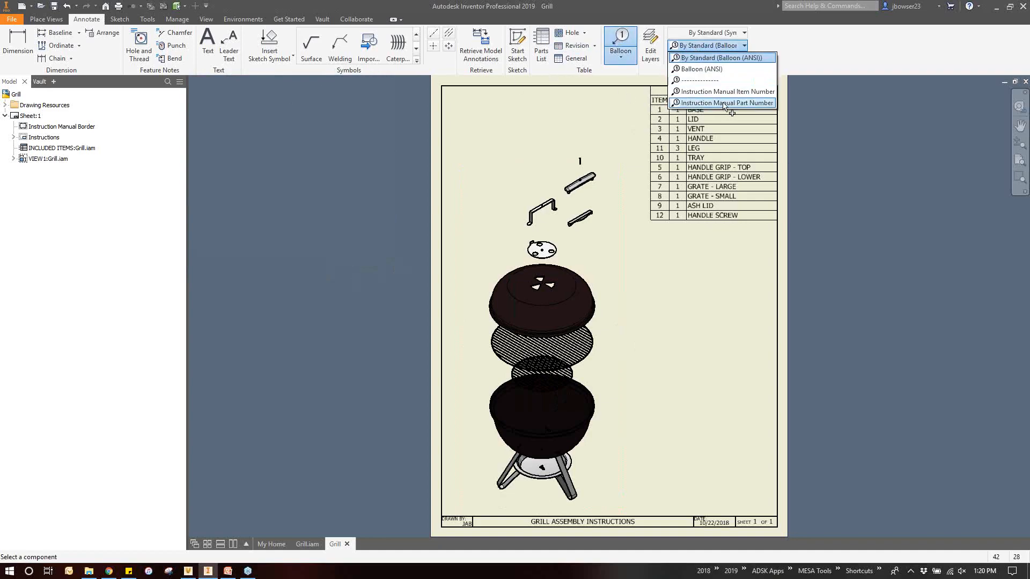
pyautogui.click(725, 102)
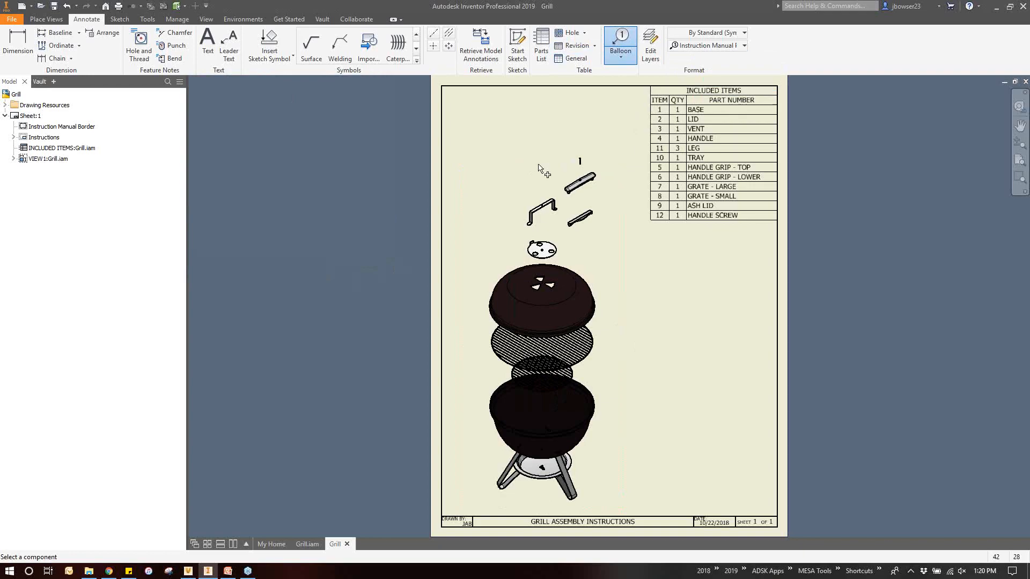
pyautogui.scroll(3, 579, 166)
pyautogui.scroll(-5, 520, 148)
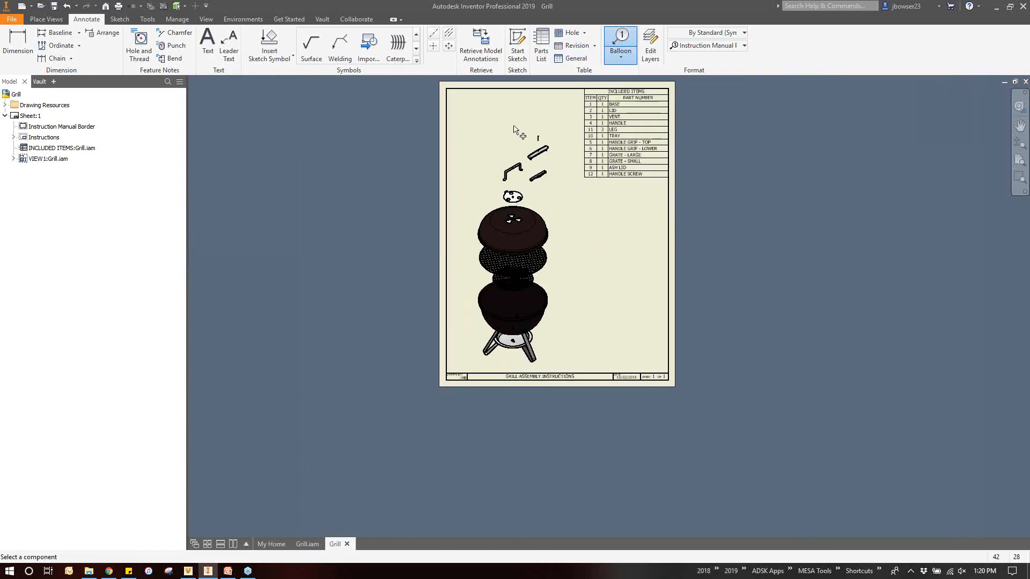
pyautogui.scroll(5, 565, 317)
pyautogui.click(486, 398)
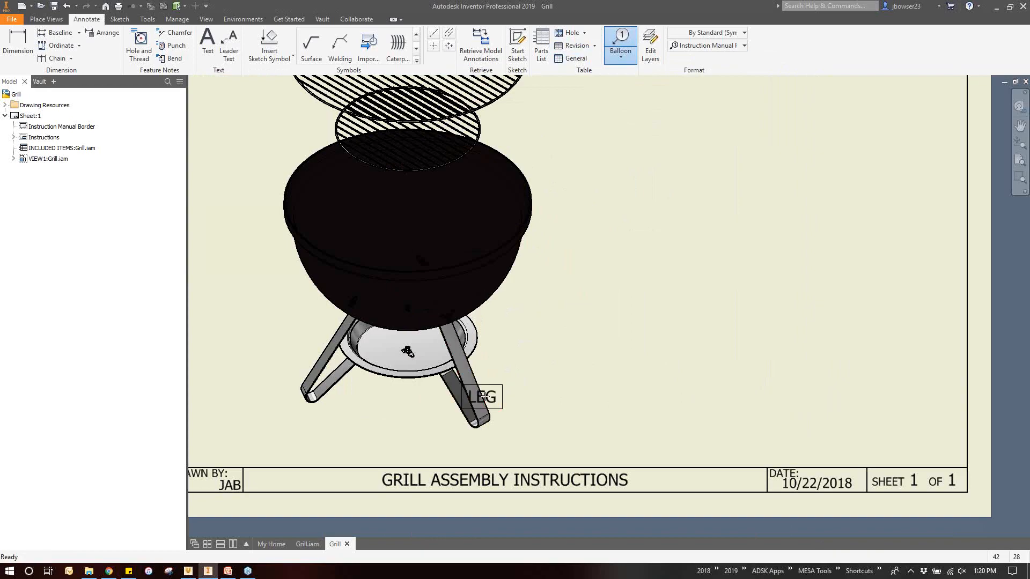
pyautogui.click(586, 359)
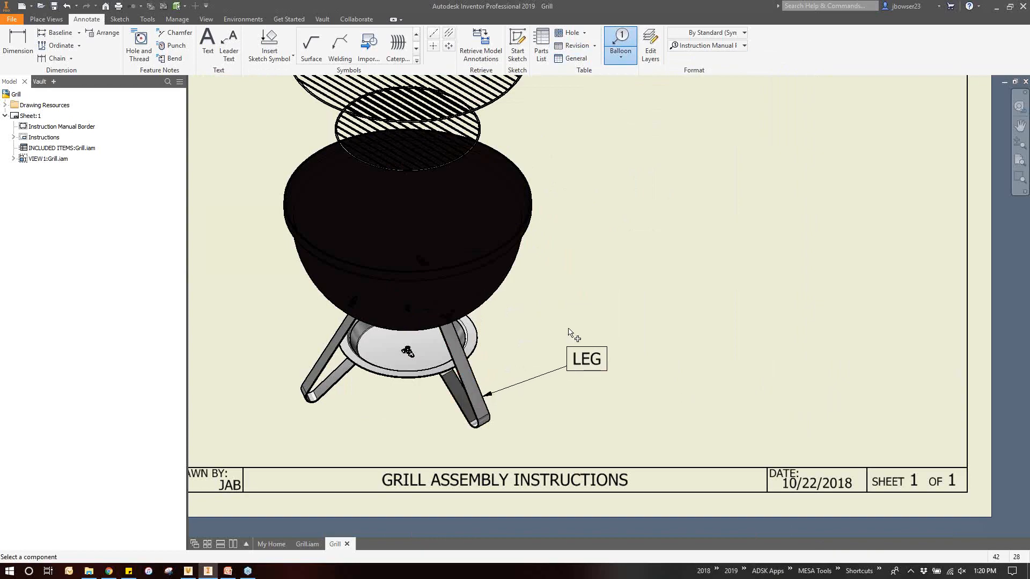
# Add part name balloons for the tray and the base beside the exploded grill view
pyautogui.click(481, 343)
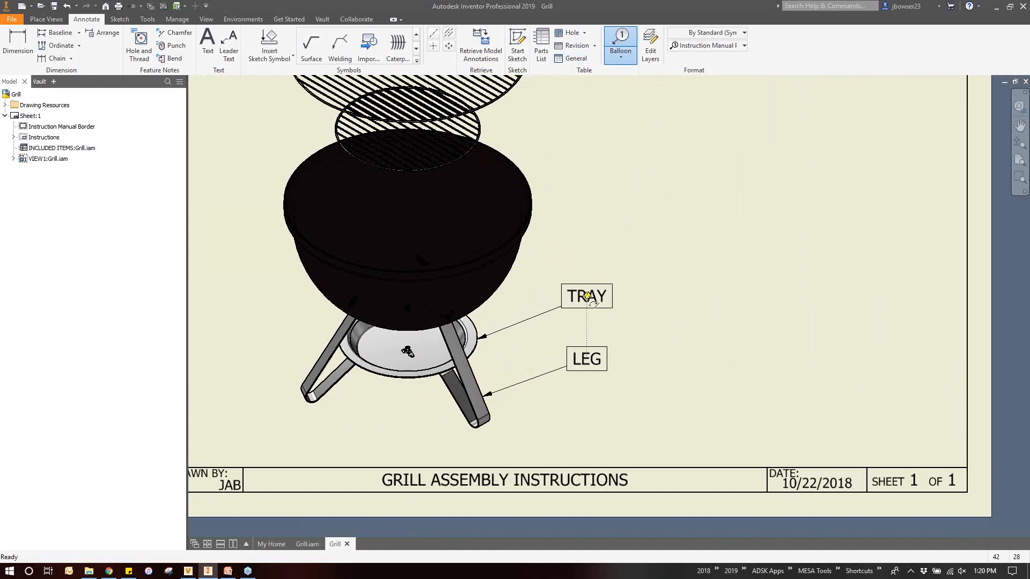
pyautogui.click(587, 295)
pyautogui.click(531, 222)
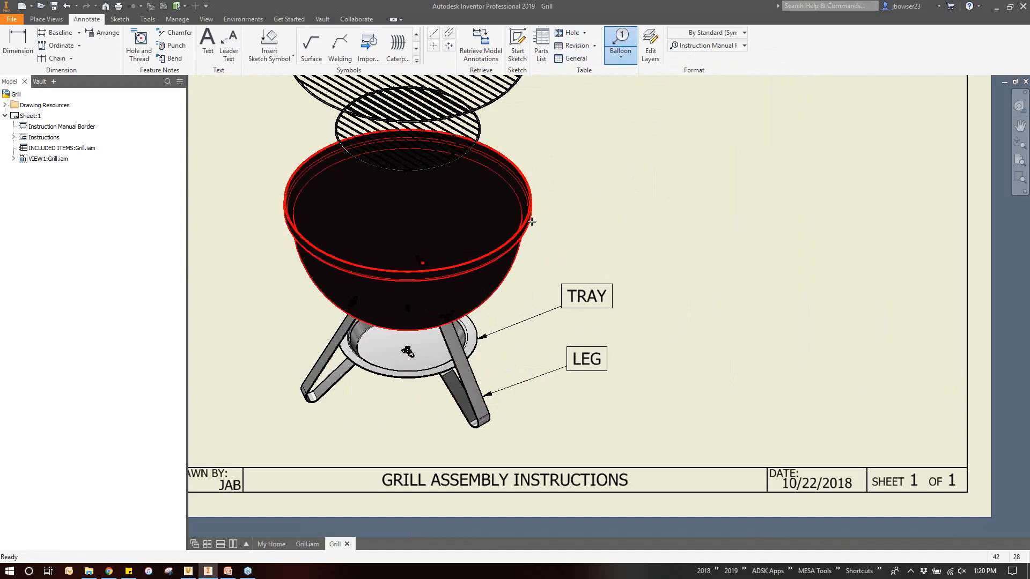
pyautogui.click(609, 185)
# Add part name balloons for the small grate and the large grate above the base label
pyautogui.moveTo(608, 185); pyautogui.dragTo(576, 313, button='middle')
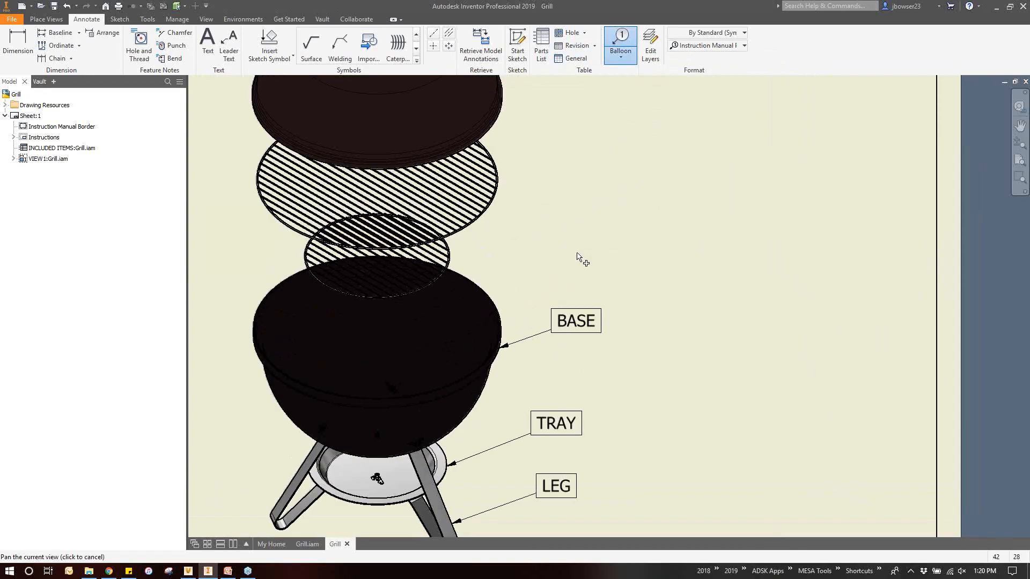
pyautogui.click(453, 263)
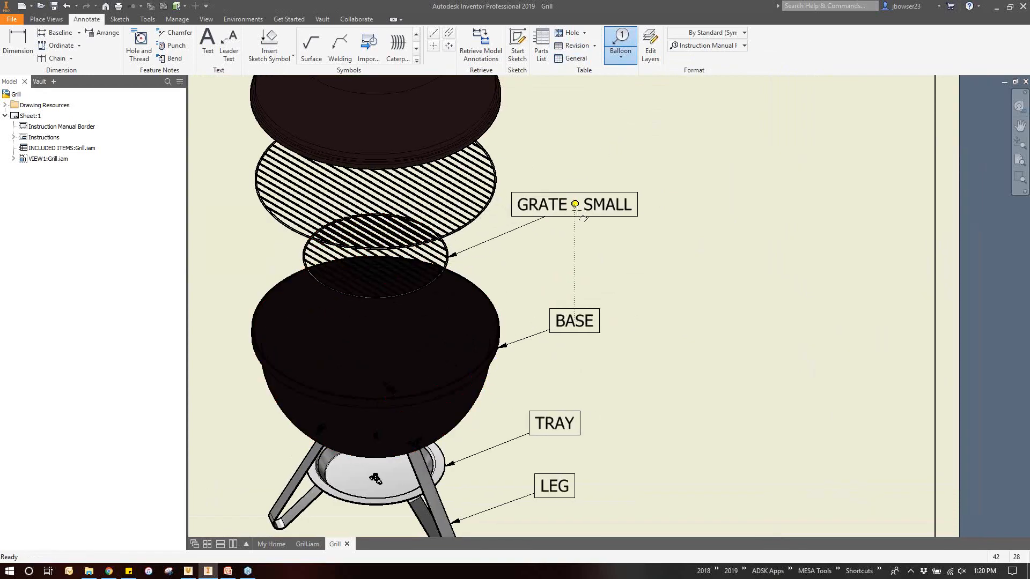
pyautogui.click(585, 209)
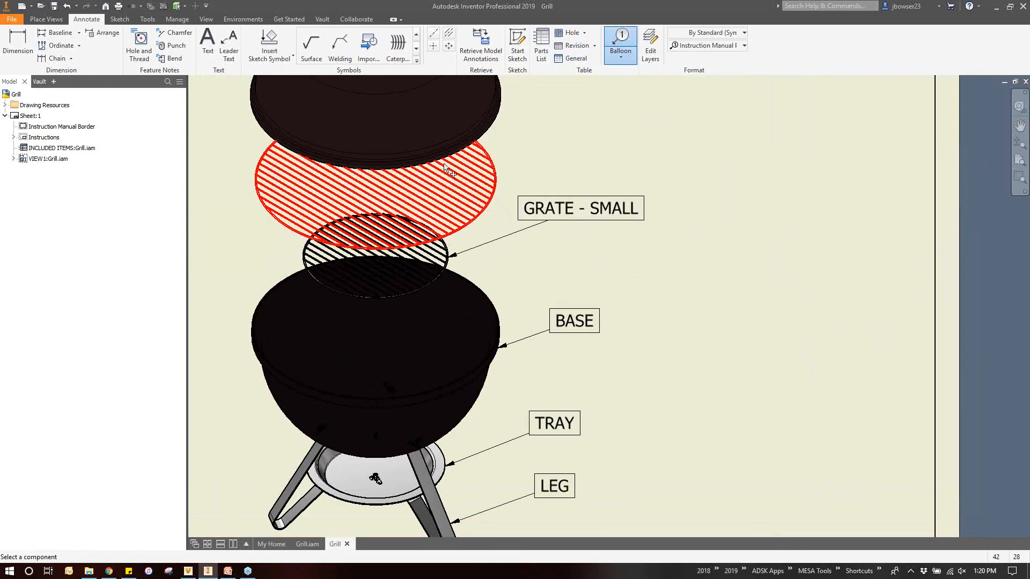
pyautogui.click(498, 169)
pyautogui.click(592, 141)
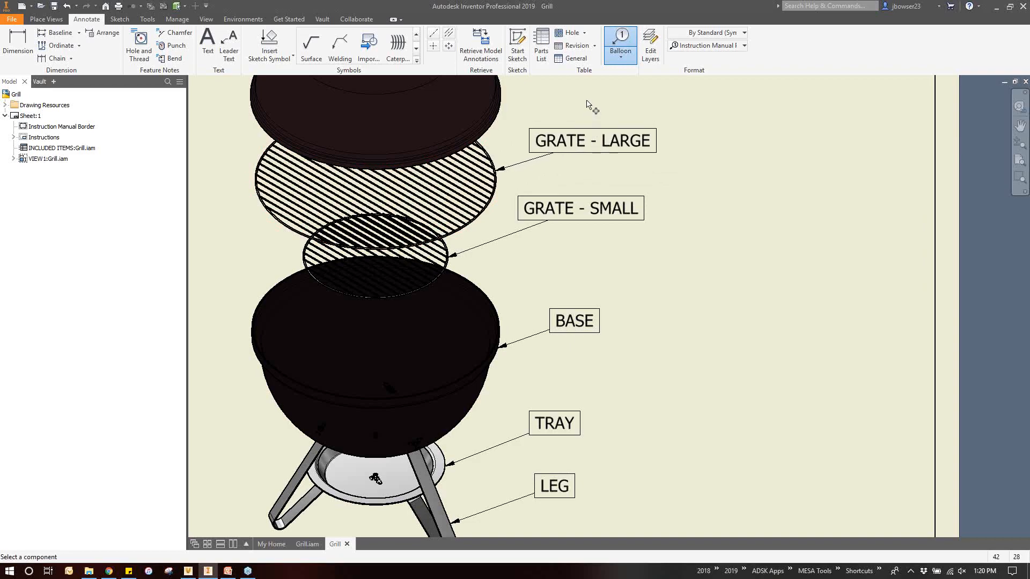
# Add part name balloons for the lid and the vent, placing both to the right of their parts
pyautogui.moveTo(590, 101); pyautogui.dragTo(642, 288, button='middle')
pyautogui.click(496, 269)
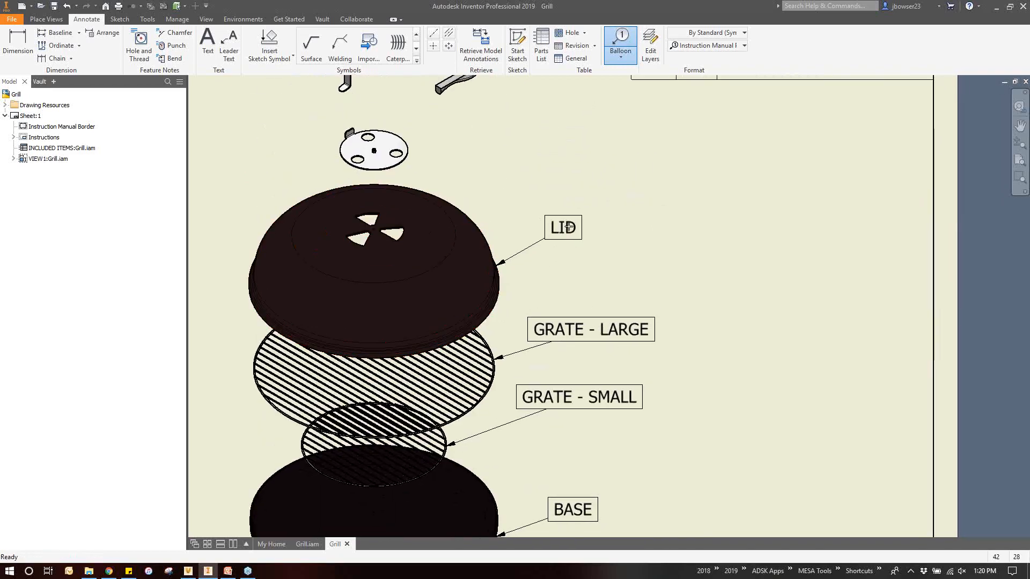
pyautogui.click(575, 231)
pyautogui.moveTo(531, 154); pyautogui.dragTo(514, 316, button='middle')
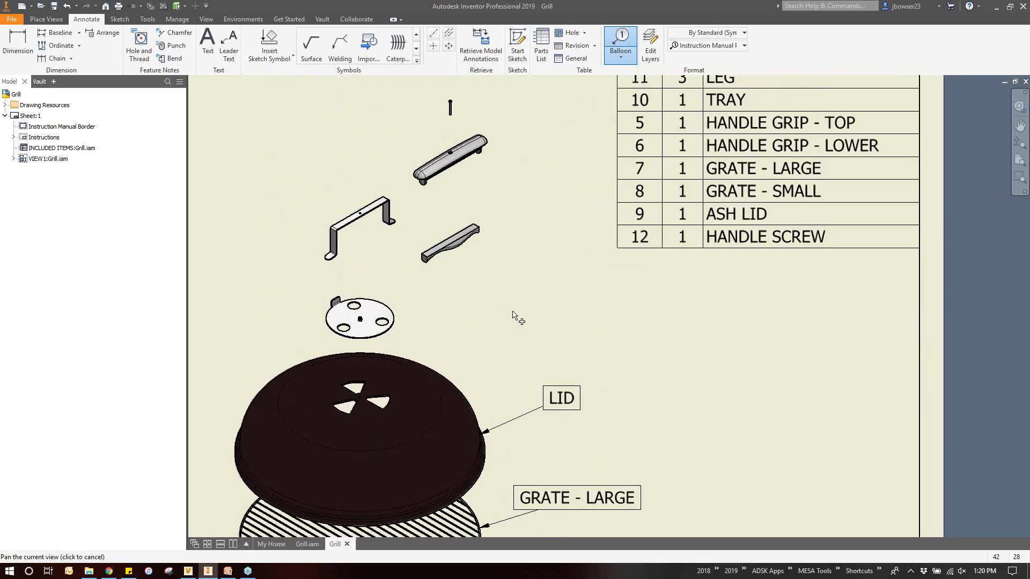
pyautogui.click(393, 322)
pyautogui.click(501, 284)
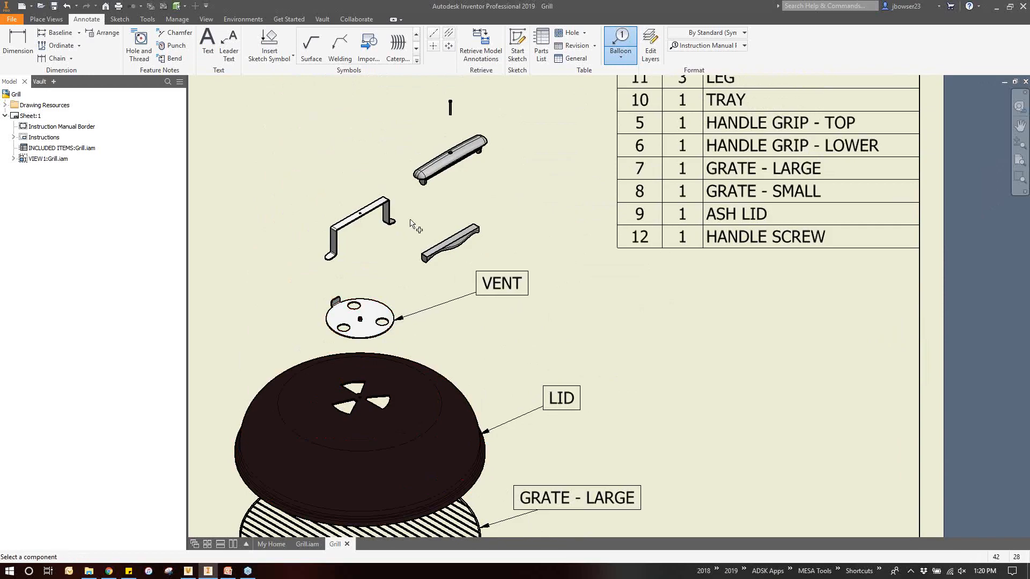
# Add part name balloons for the handle and the top handle grip, placed to the left of the parts
pyautogui.moveTo(413, 229); pyautogui.dragTo(477, 298, button='middle')
pyautogui.click(466, 299)
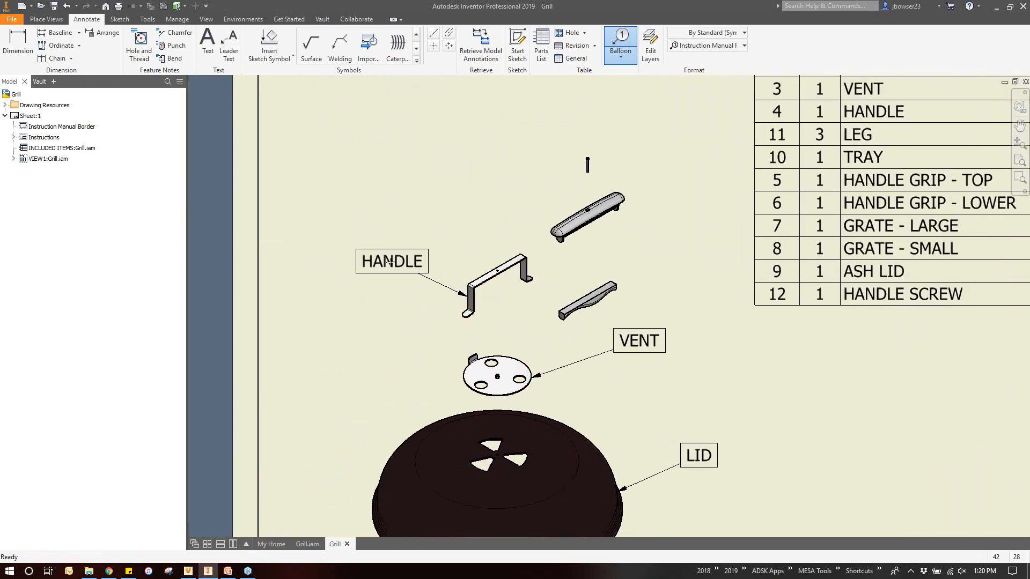
pyautogui.click(383, 262)
pyautogui.click(560, 225)
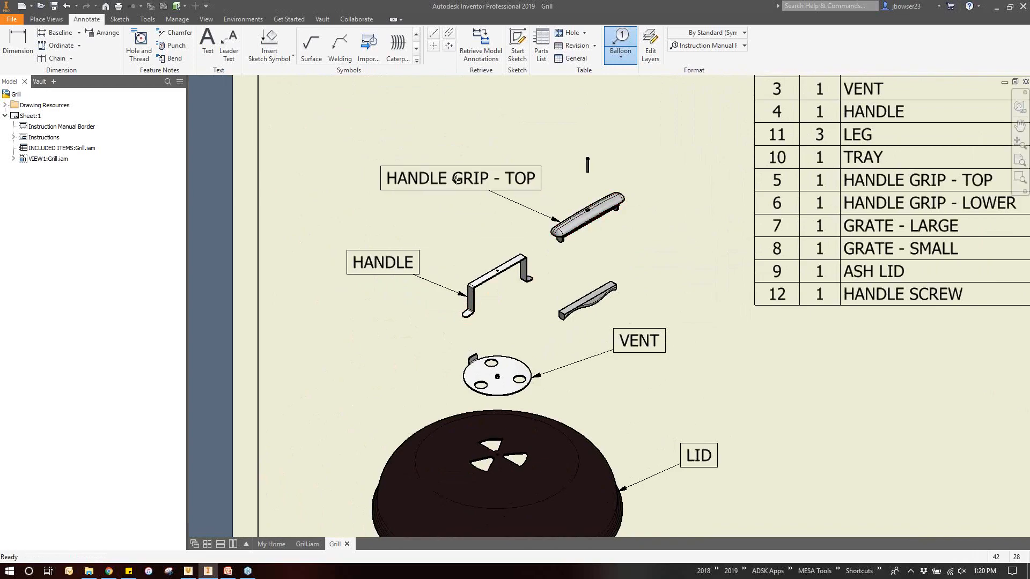
pyautogui.click(446, 177)
# Balloon the handle screw to its upper left and the lower handle grip to its lower right
pyautogui.click(587, 166)
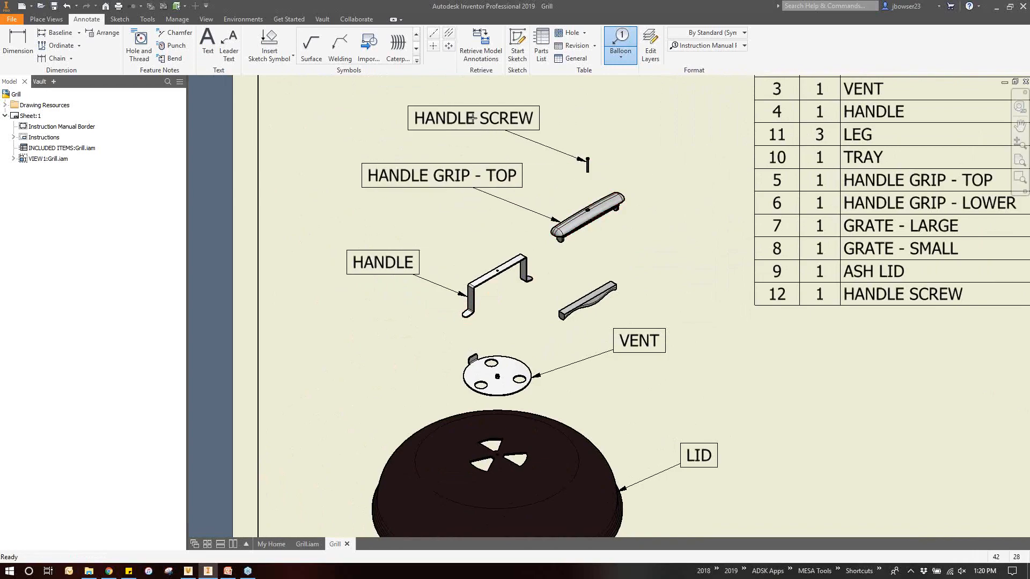
pyautogui.click(453, 115)
pyautogui.click(619, 290)
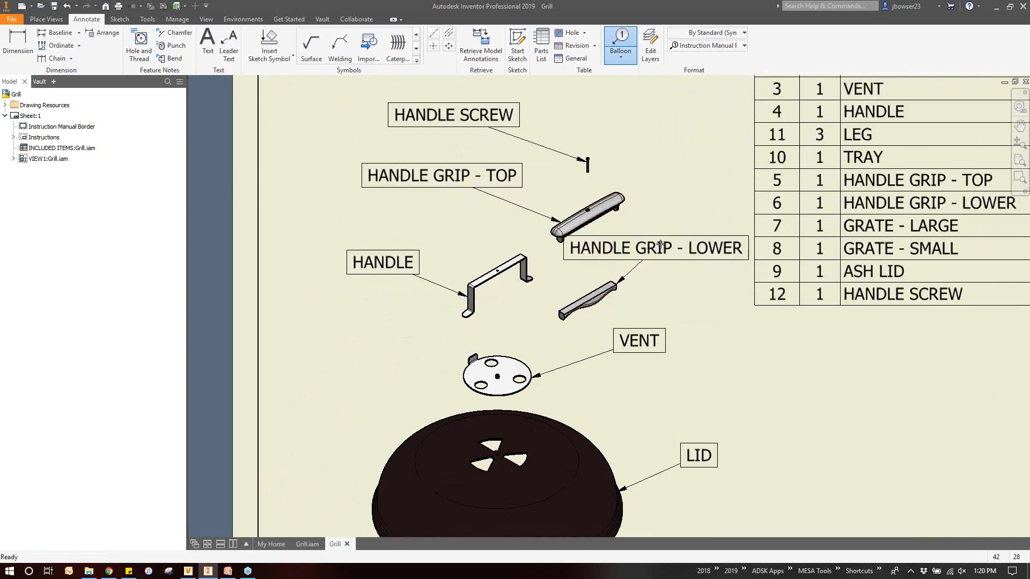
pyautogui.click(685, 326)
pyautogui.moveTo(685, 327); pyautogui.dragTo(789, 371)
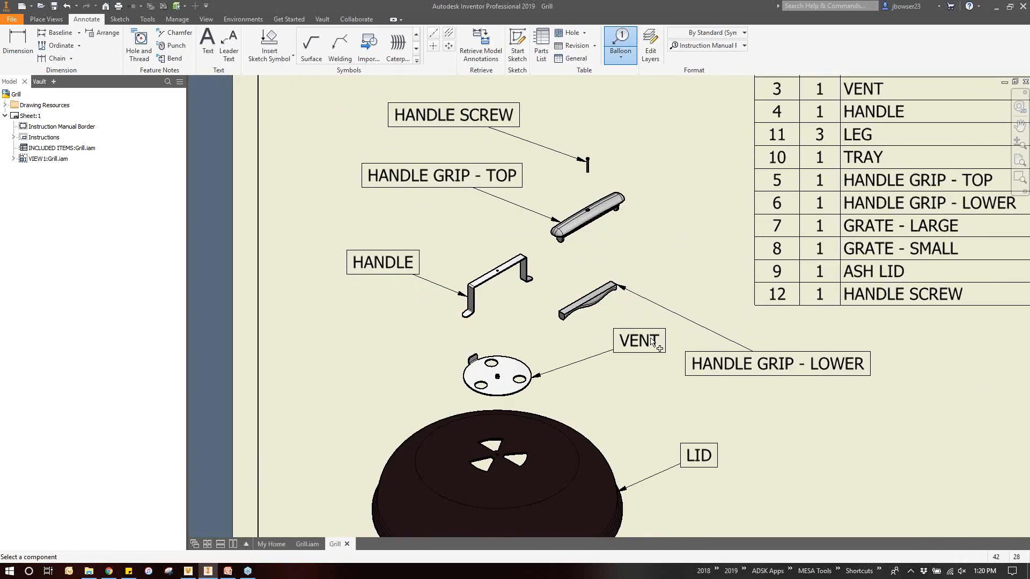
# Replace the vent's balloon with one on the part's left side in the Instruction Manual Part Number style
pyautogui.press('Escape')
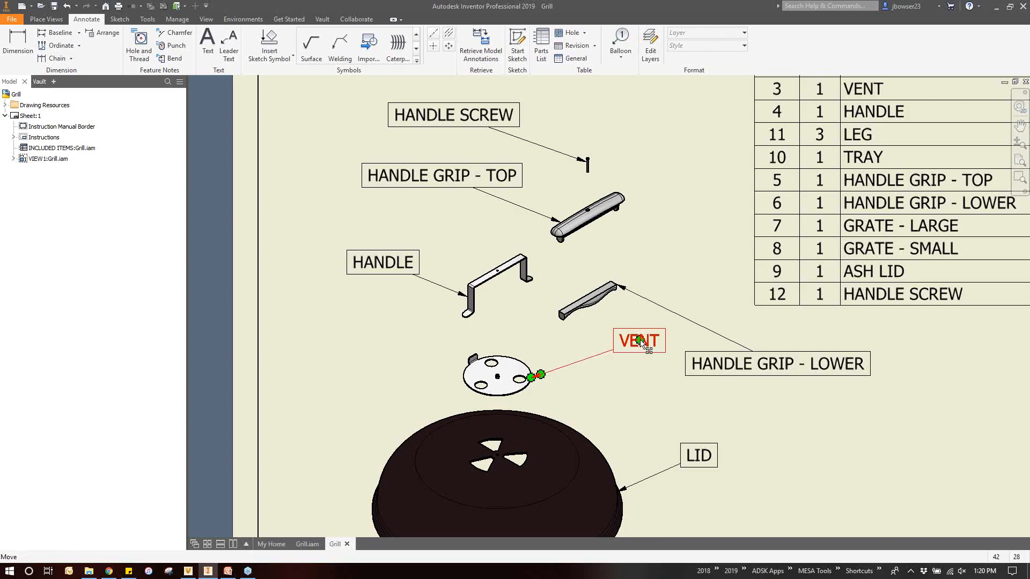
pyautogui.press('Delete')
pyautogui.click(620, 45)
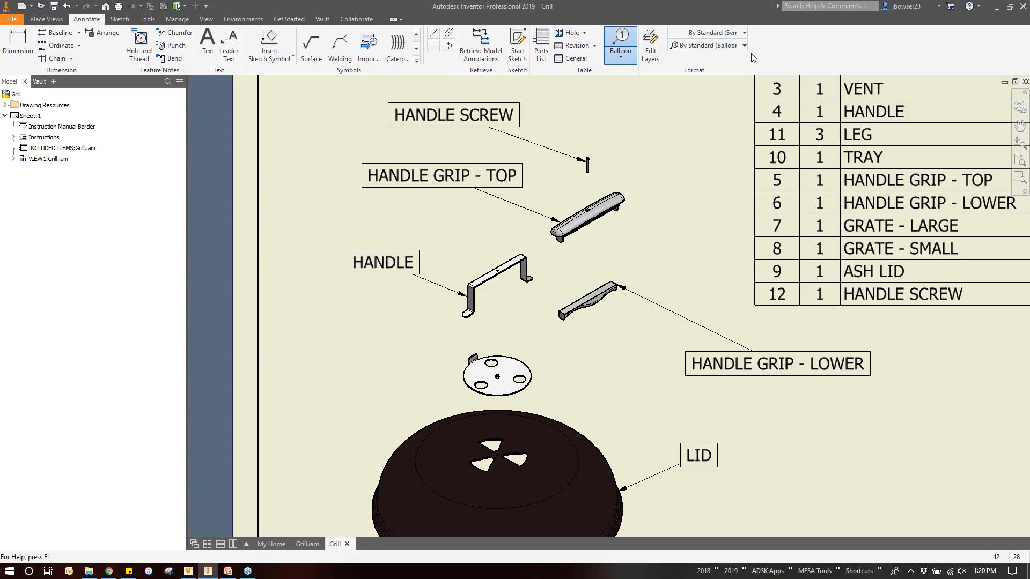
pyautogui.click(470, 368)
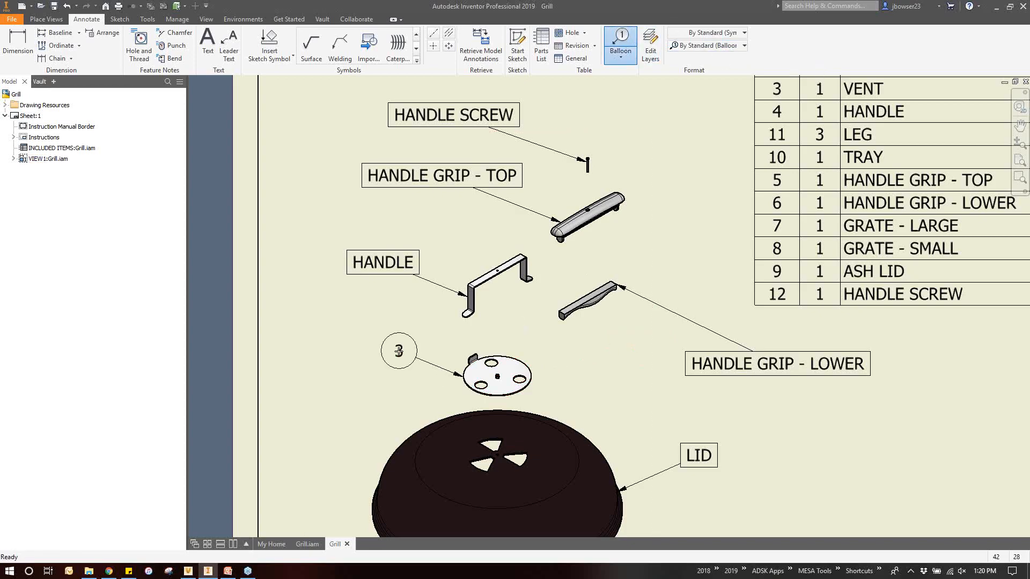
pyautogui.click(708, 45)
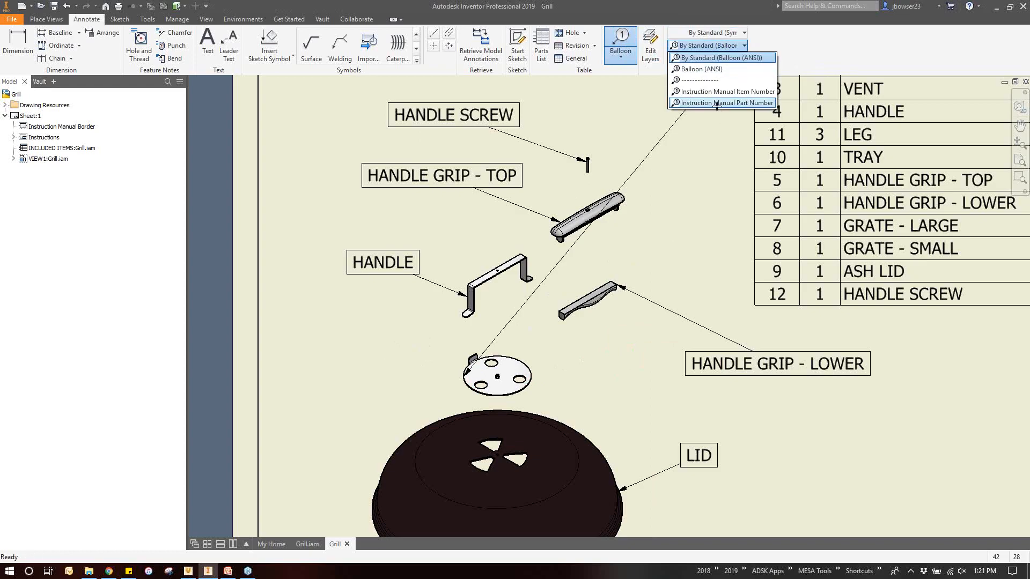
pyautogui.click(716, 103)
pyautogui.click(388, 348)
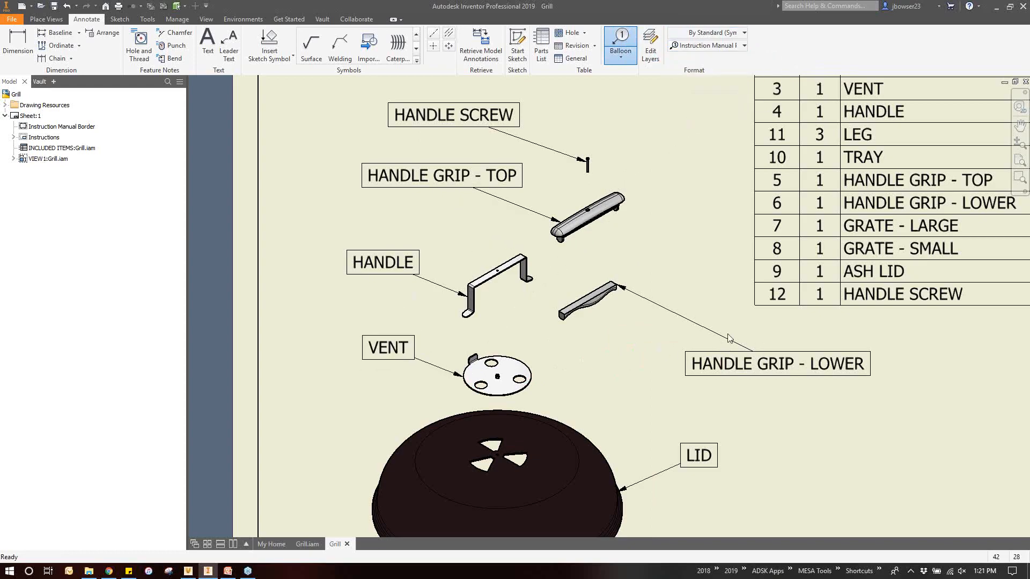
# Reattach the lower handle grip's leader to the part's lower edge and move its label closer to the part
pyautogui.press('Escape')
pyautogui.moveTo(617, 285); pyautogui.dragTo(596, 302)
pyautogui.moveTo(775, 367); pyautogui.dragTo(676, 373)
pyautogui.scroll(-2, 831, 409)
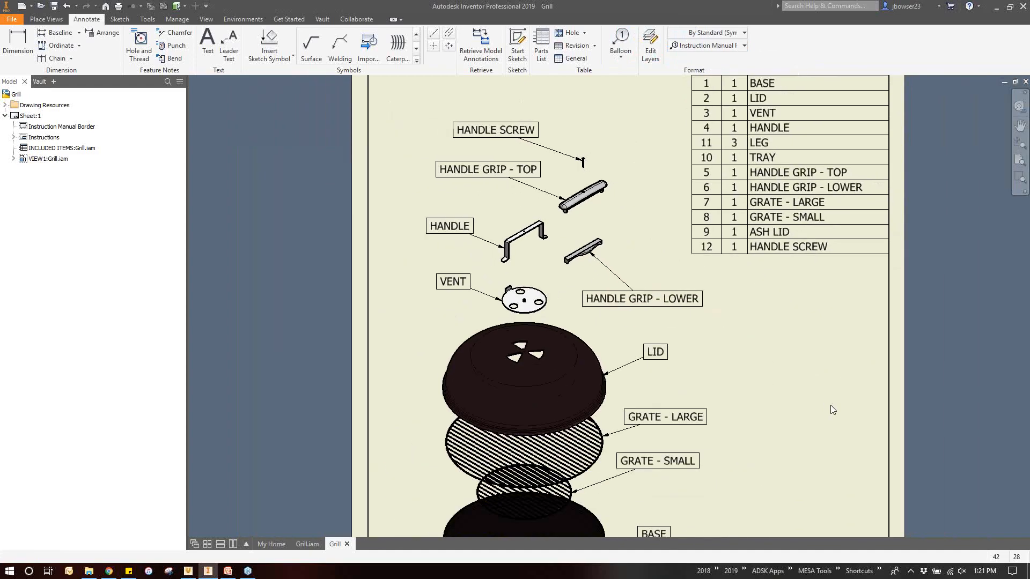
pyautogui.press('Home')
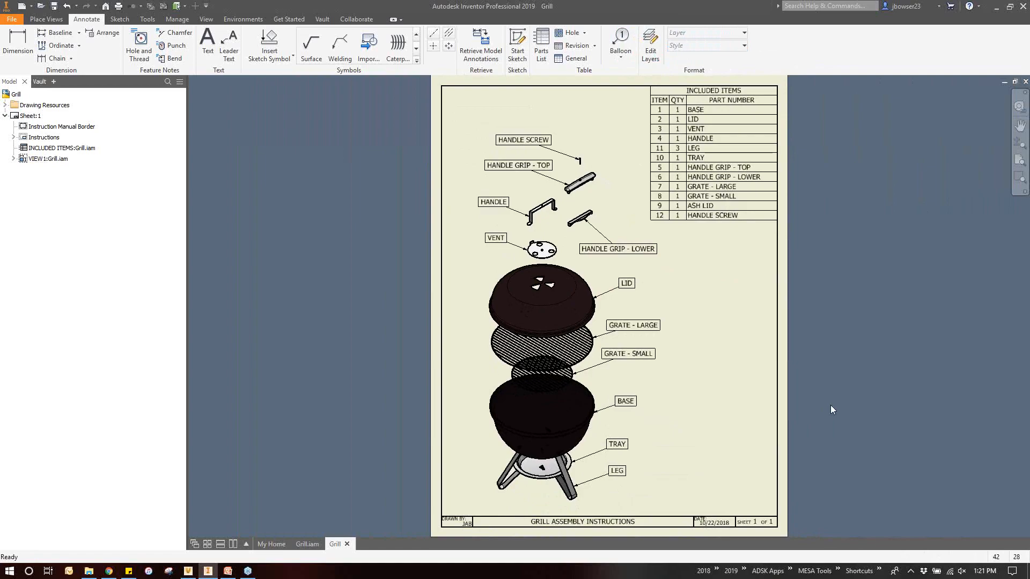
# Sort the INCLUDED ITEMS parts list by ITEM in ascending order
pyautogui.click(679, 215)
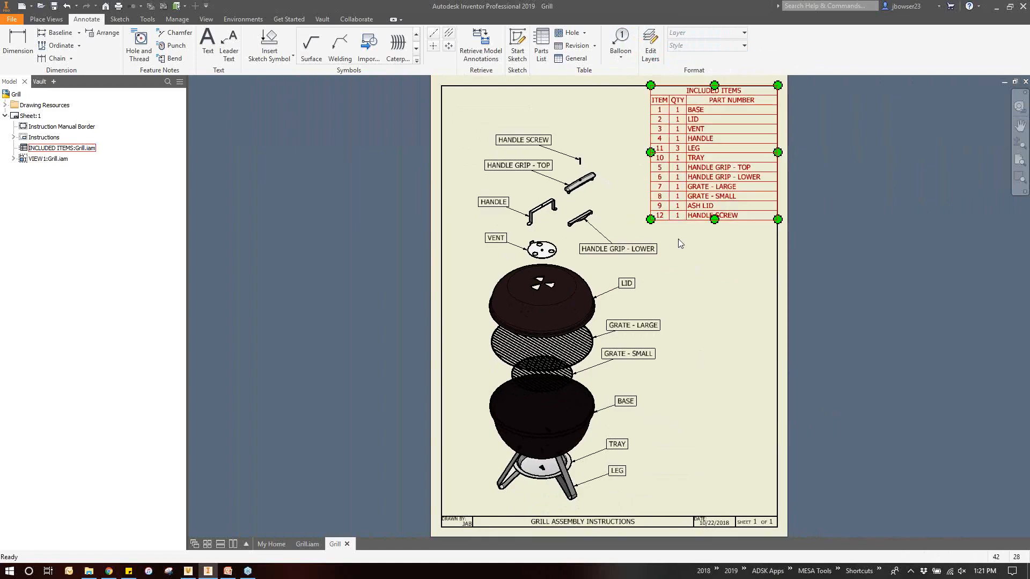
pyautogui.doubleClick(670, 161)
pyautogui.click(256, 103)
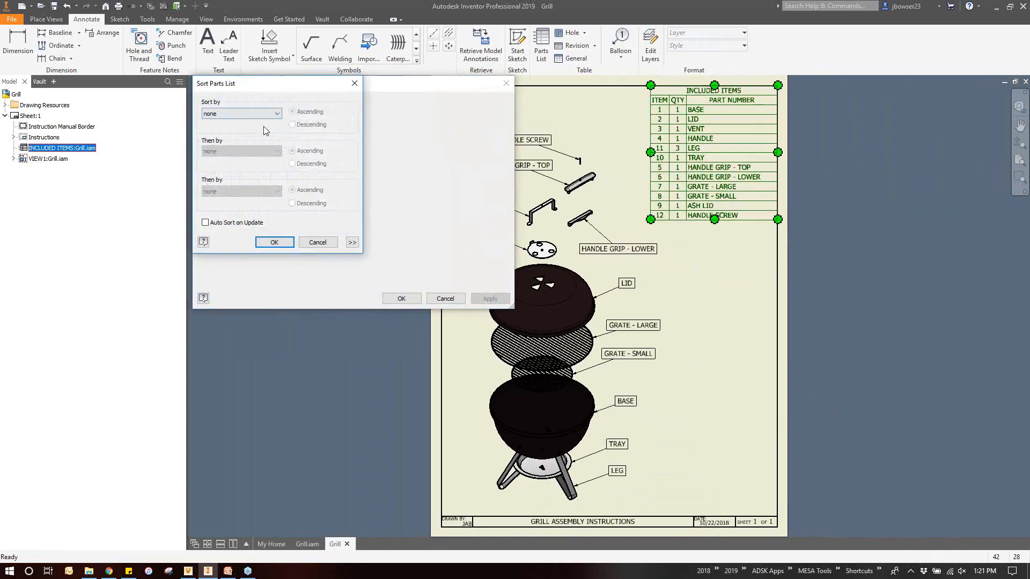
pyautogui.click(237, 114)
pyautogui.click(238, 132)
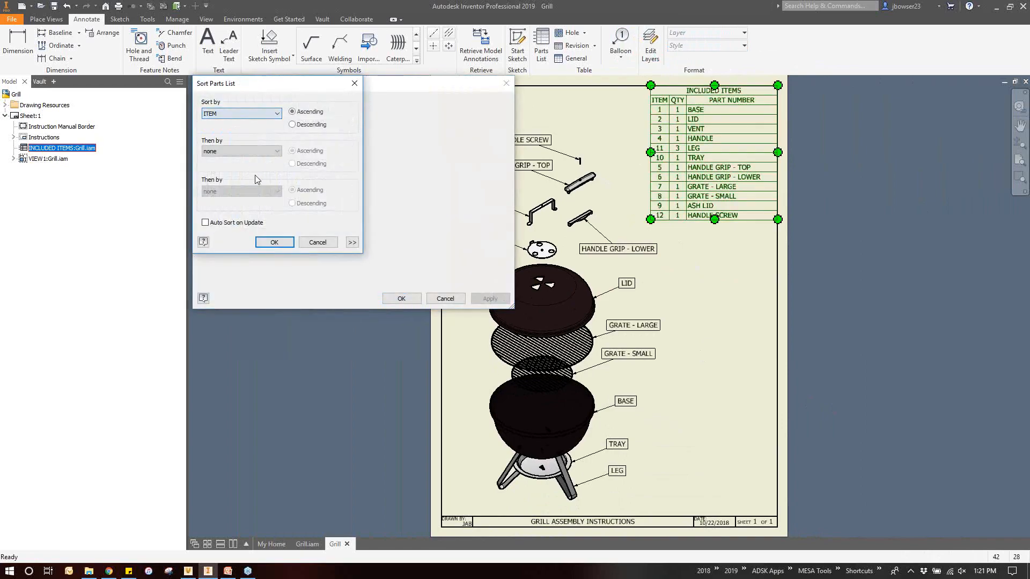
pyautogui.click(262, 245)
pyautogui.click(408, 298)
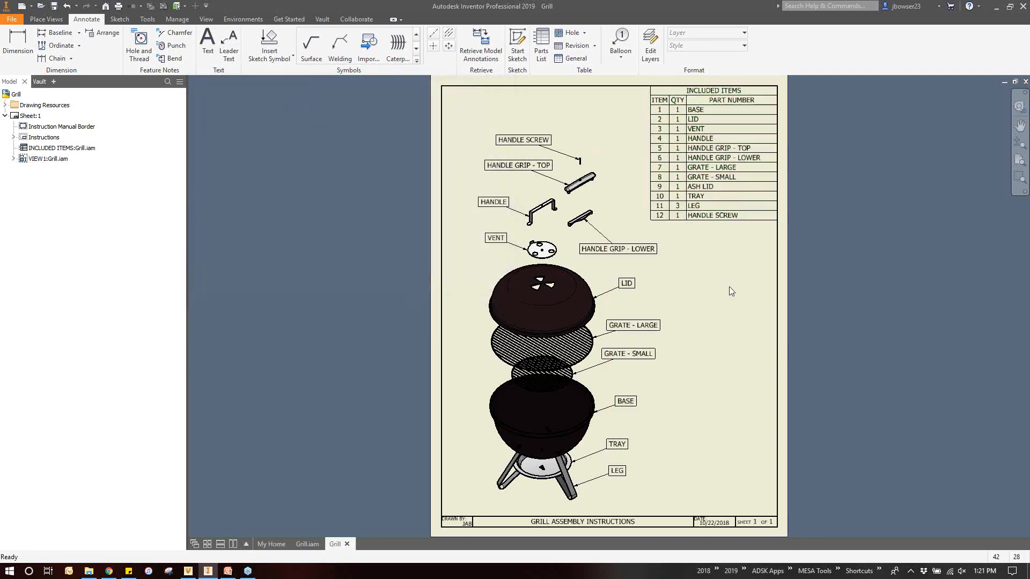
# Add a second sheet, filling in the author's initials and the title HANDLE ASSEMBLY
pyautogui.rightClick(15, 93)
pyautogui.click(72, 126)
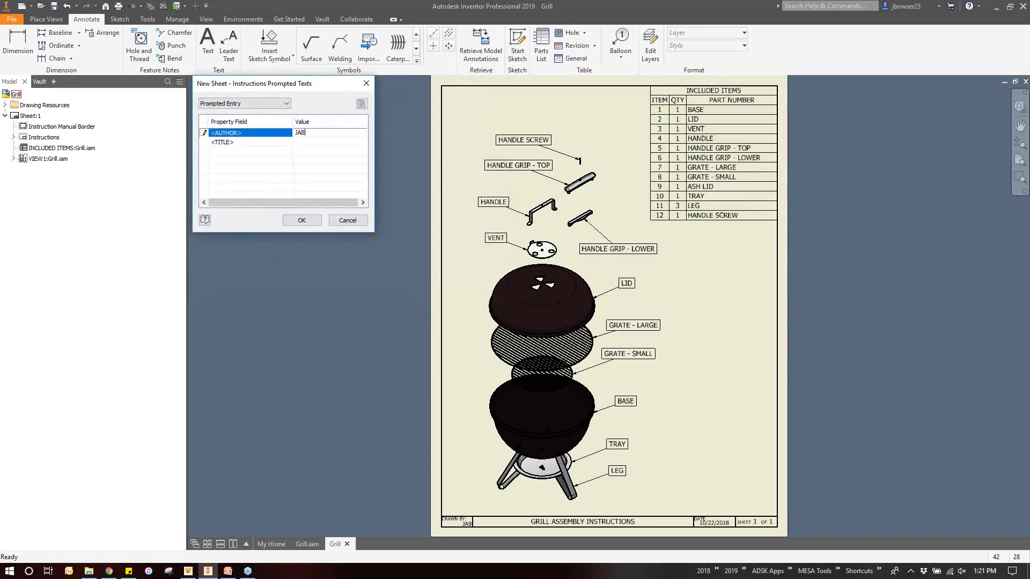
pyautogui.press('Tab')
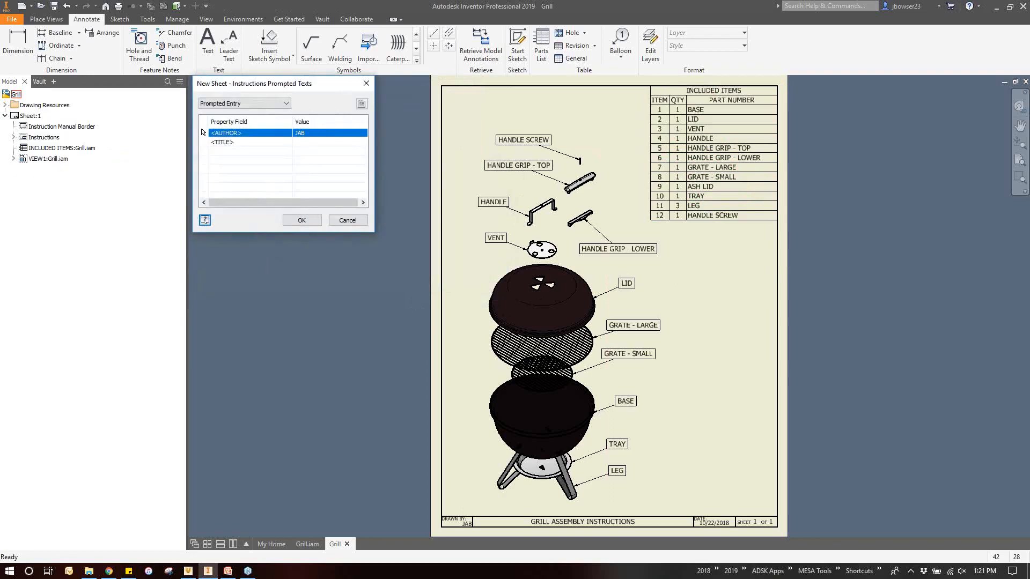
pyautogui.click(326, 142)
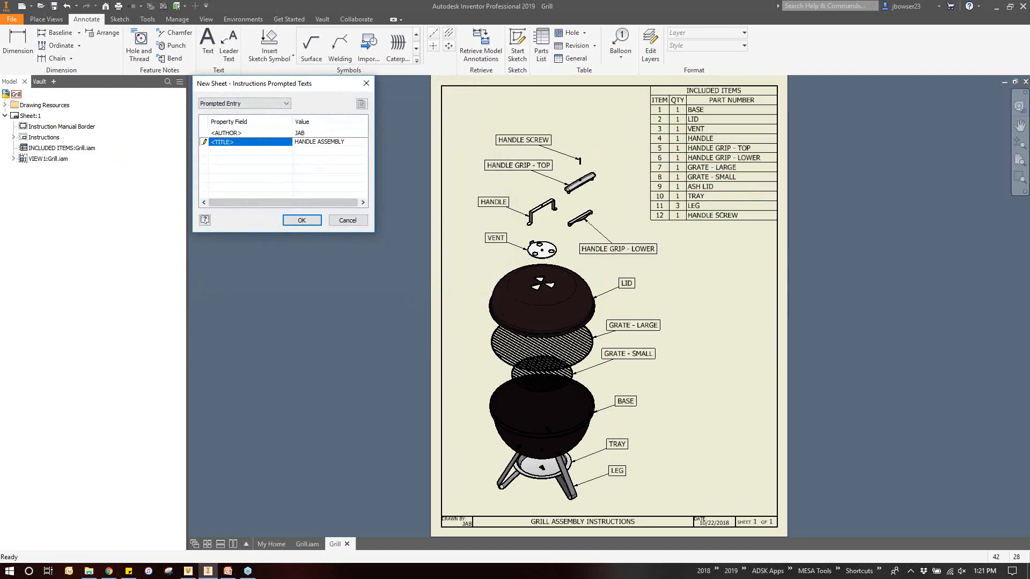
pyautogui.click(302, 220)
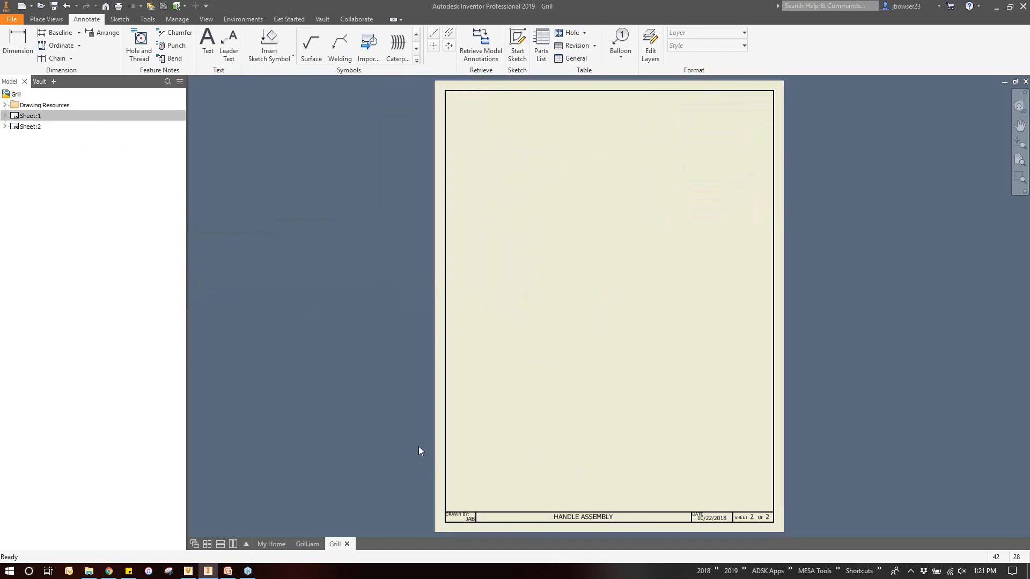
pyautogui.scroll(-4, 587, 532)
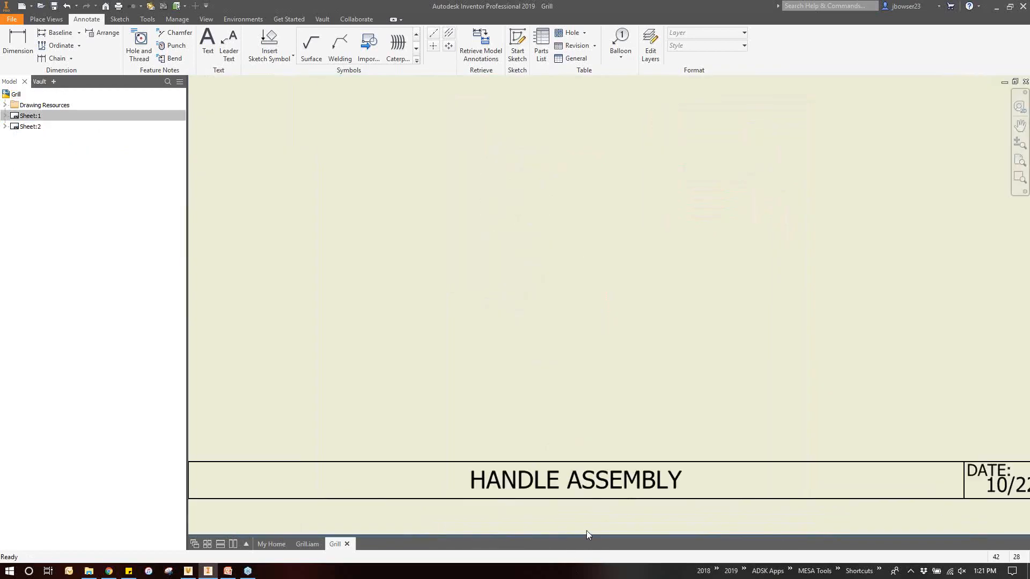
pyautogui.press('Home')
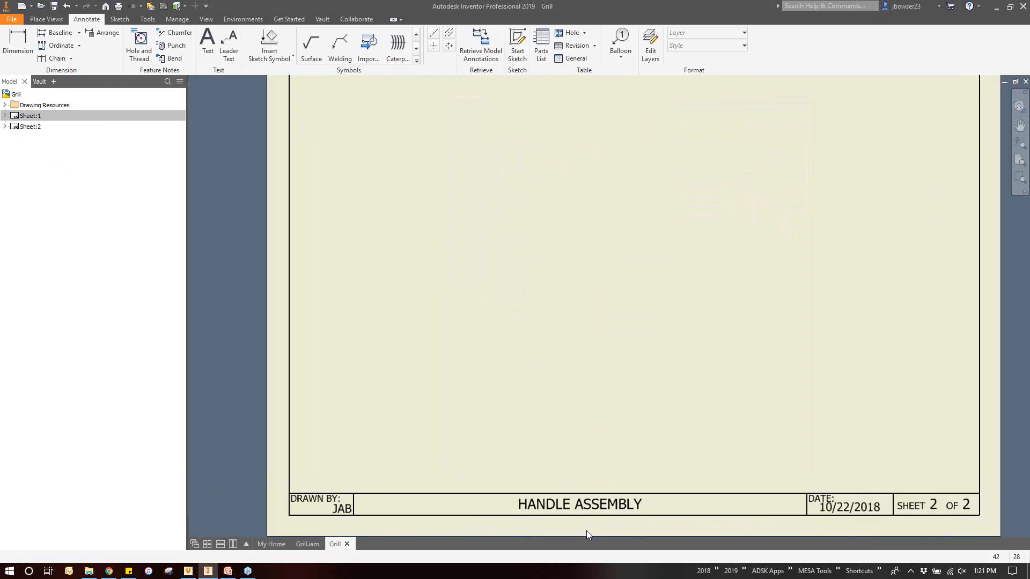
# Set up an isometric base view of the grill with its position and level of detail both set to 4. Handle Assembly
pyautogui.click(46, 19)
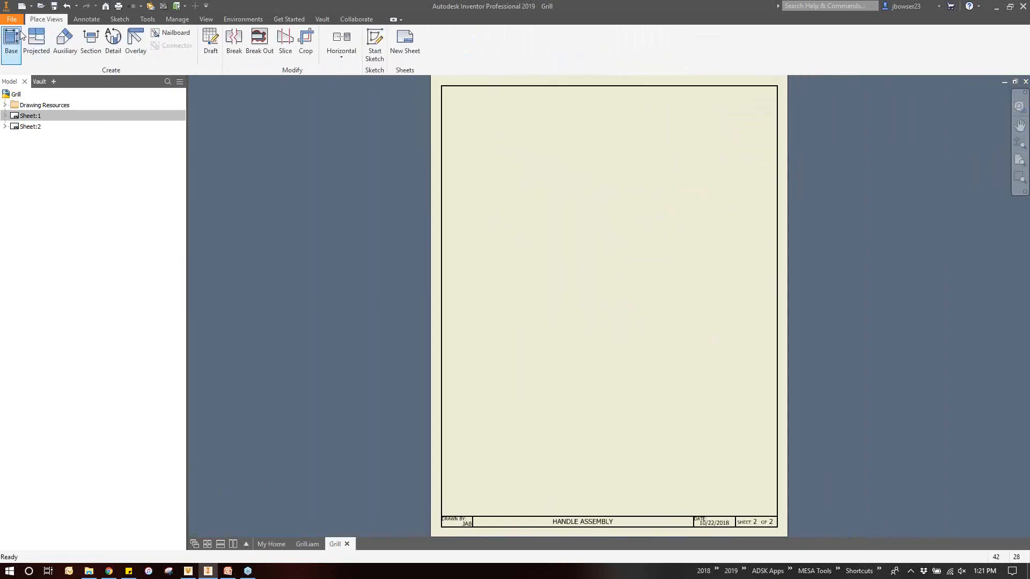
pyautogui.click(11, 43)
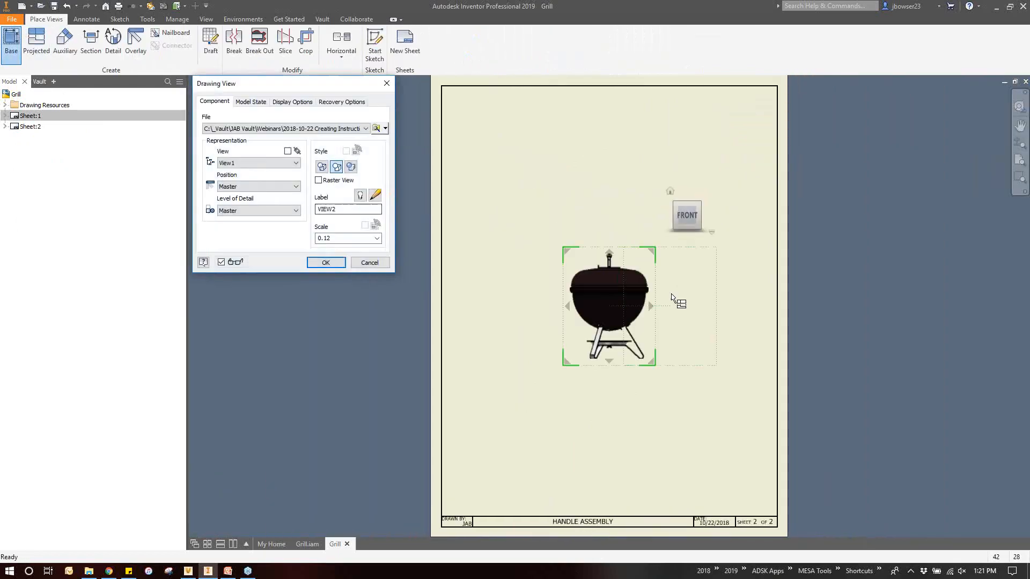
pyautogui.click(669, 191)
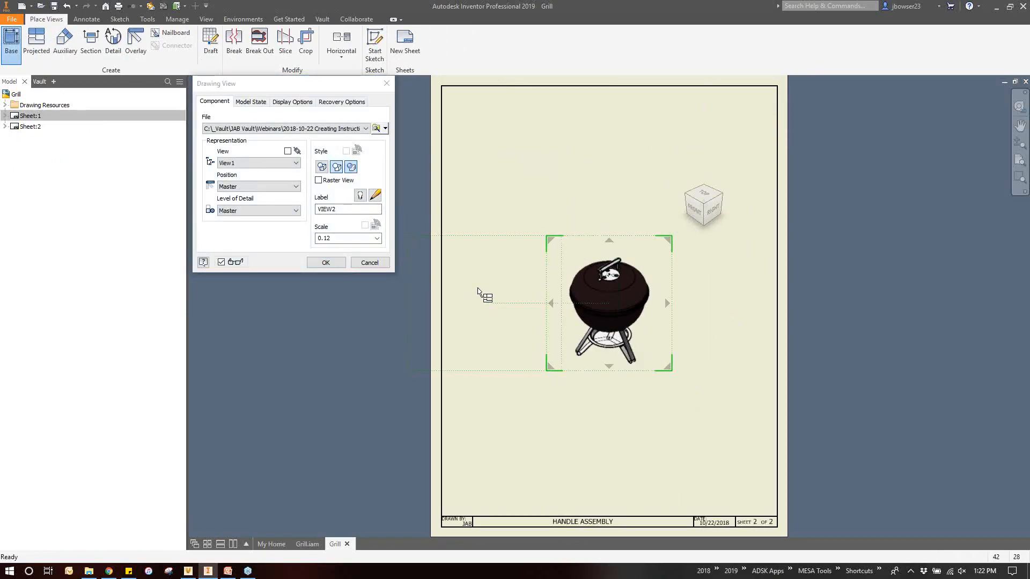
pyautogui.click(255, 186)
pyautogui.click(248, 226)
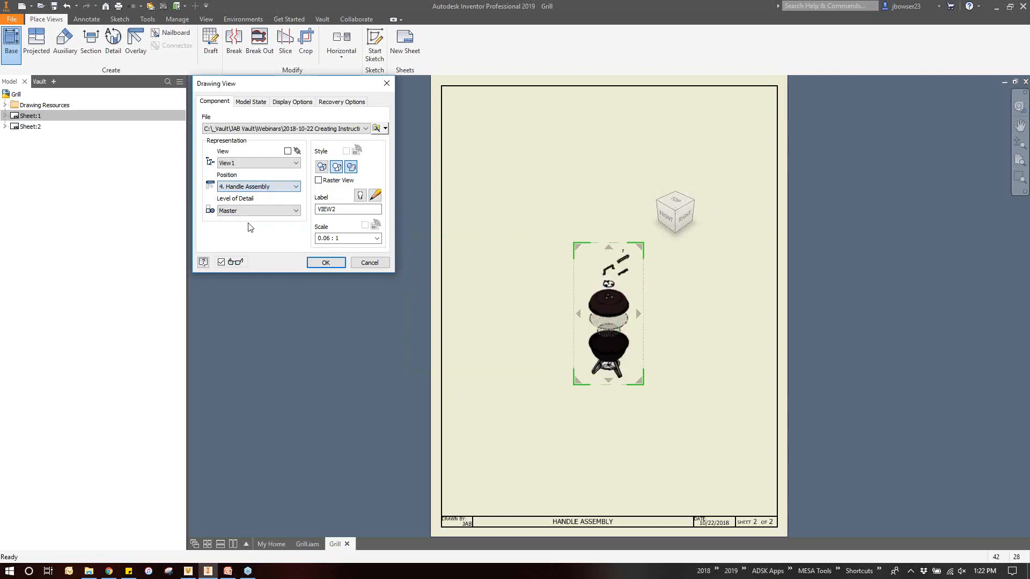
pyautogui.click(247, 211)
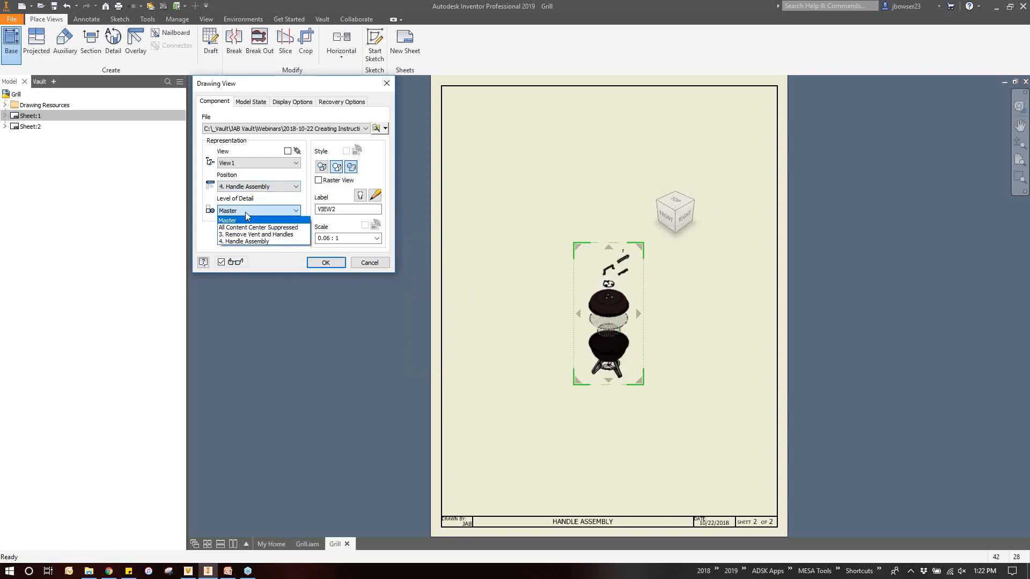
pyautogui.click(247, 241)
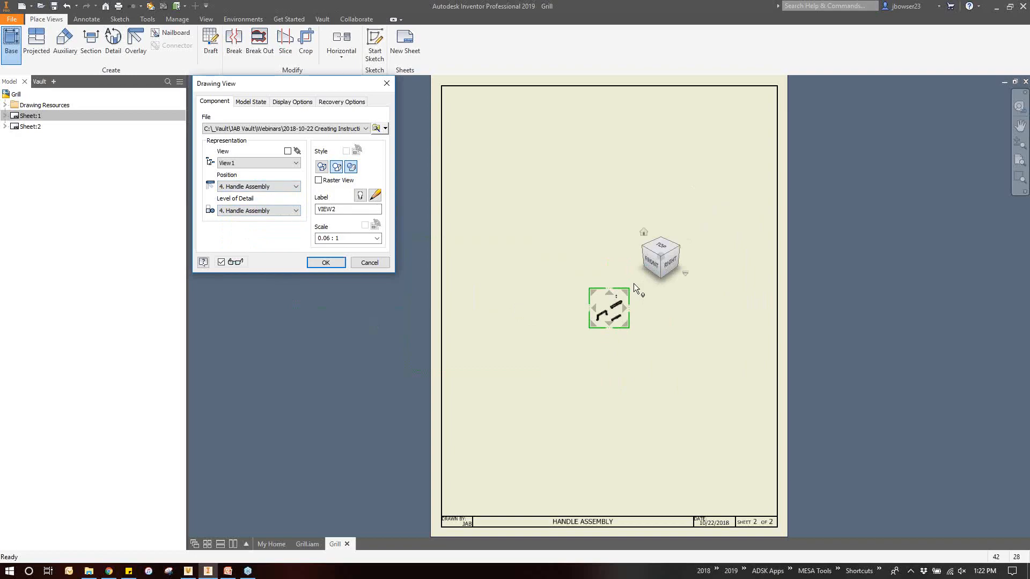
# Enlarge the handle view to a 1/2 scale and place it in the lower half of the sheet
pyautogui.moveTo(633, 283); pyautogui.dragTo(690, 204)
pyautogui.moveTo(559, 295); pyautogui.dragTo(573, 323)
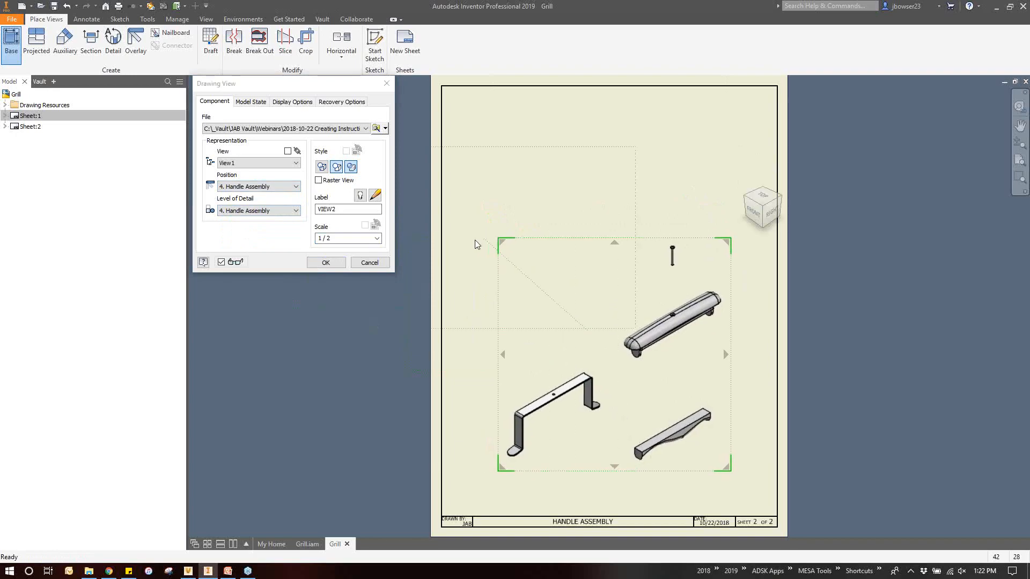
pyautogui.click(324, 263)
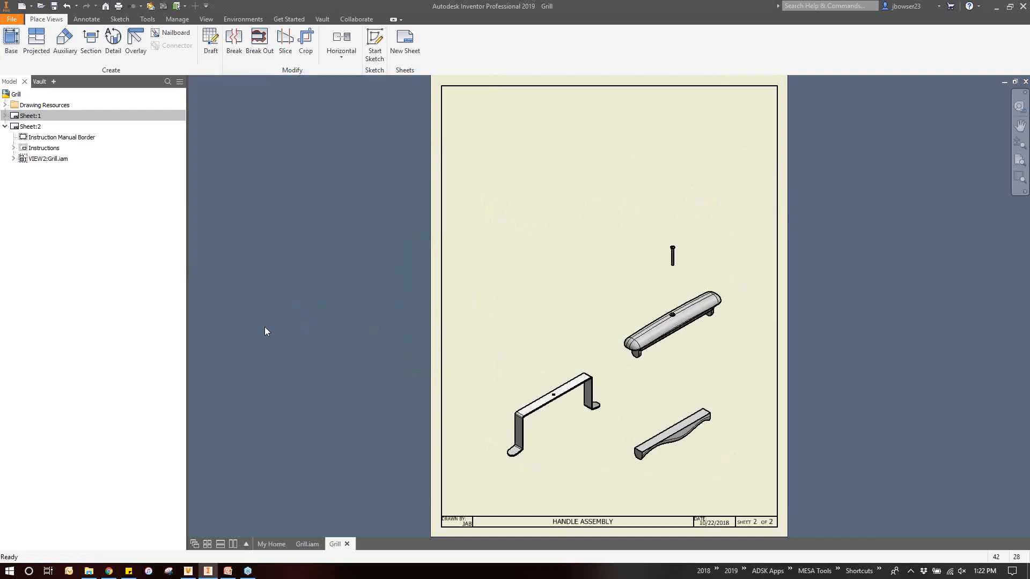
# Balloon the handle screw and the top handle grip in the Instruction Manual Part Number style, with labels to the left of the parts
pyautogui.click(86, 19)
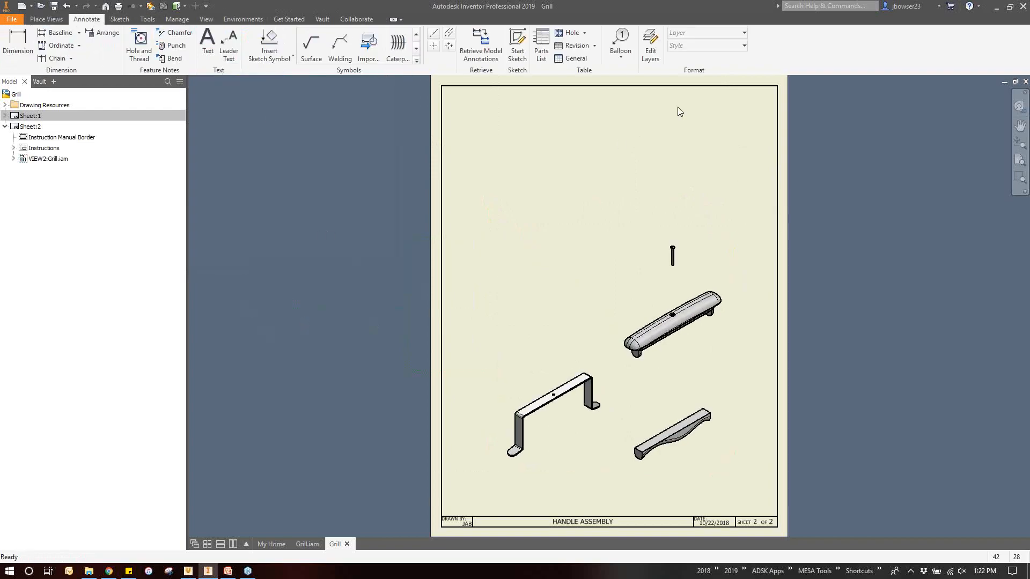
pyautogui.click(708, 46)
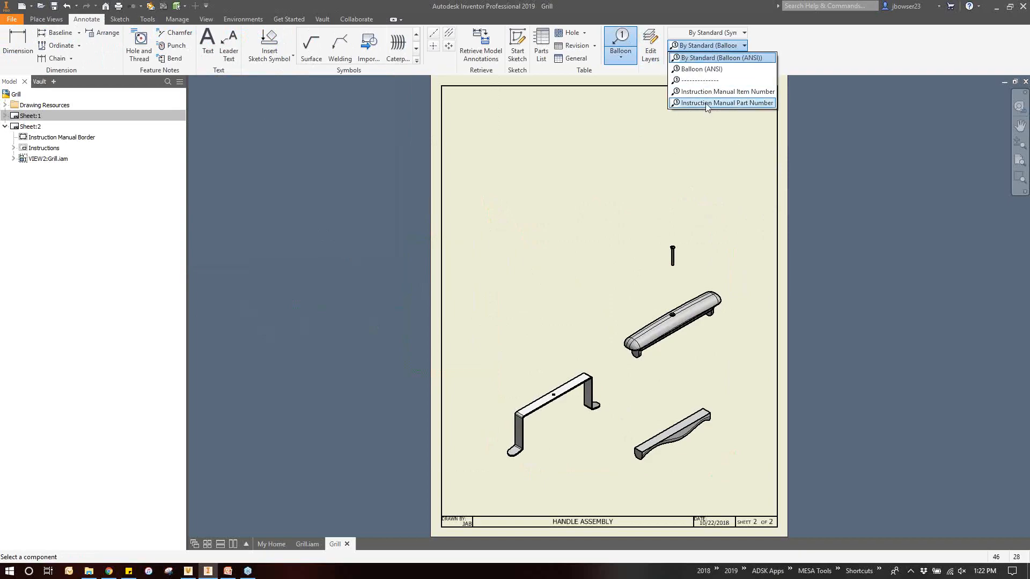
pyautogui.click(708, 106)
pyautogui.click(671, 262)
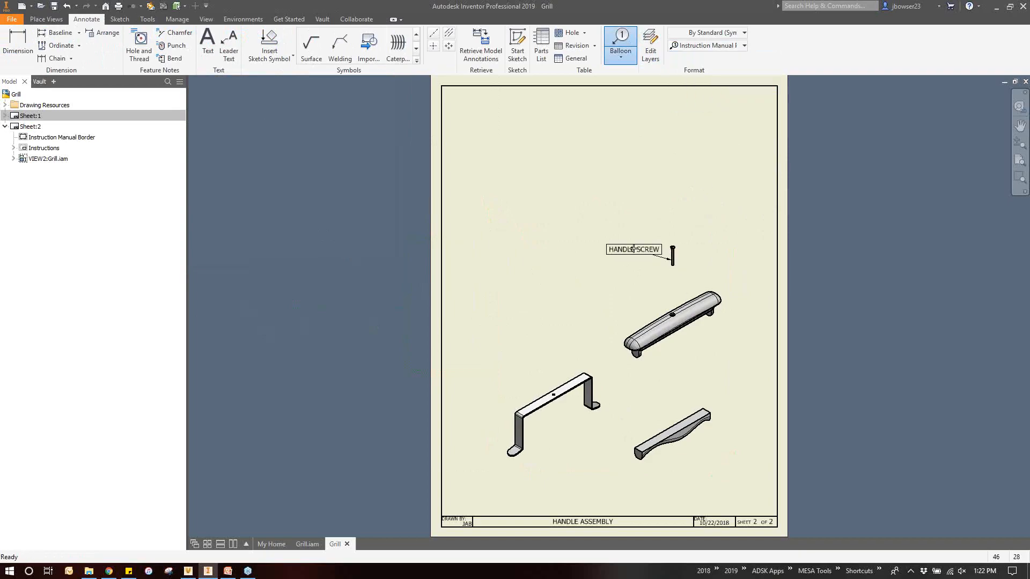
pyautogui.click(617, 242)
pyautogui.click(637, 329)
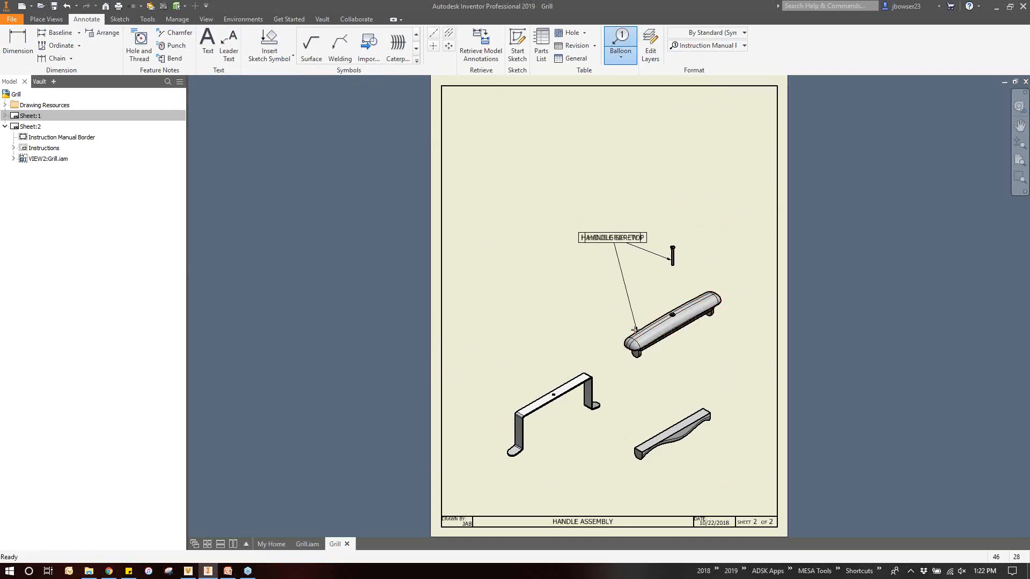
pyautogui.click(588, 296)
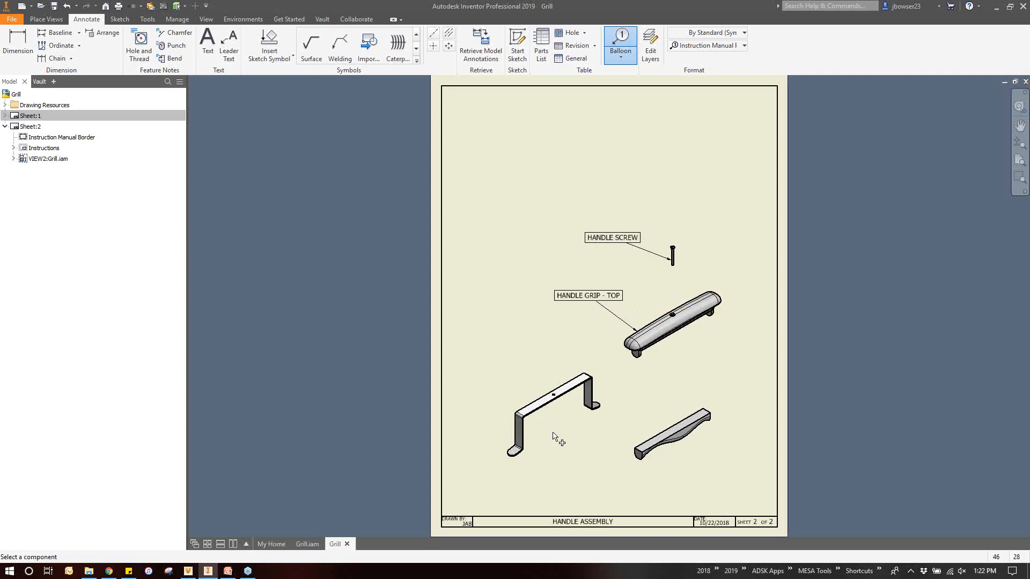
# Add matching part number balloons for the handle and the lower handle grip, with labels below the parts
pyautogui.click(522, 441)
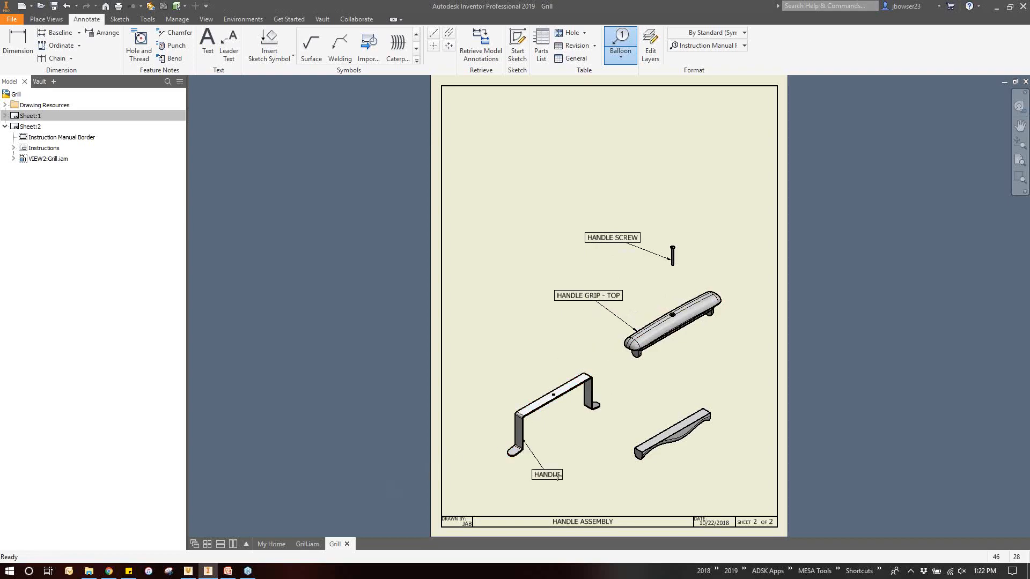
pyautogui.click(564, 481)
pyautogui.click(679, 444)
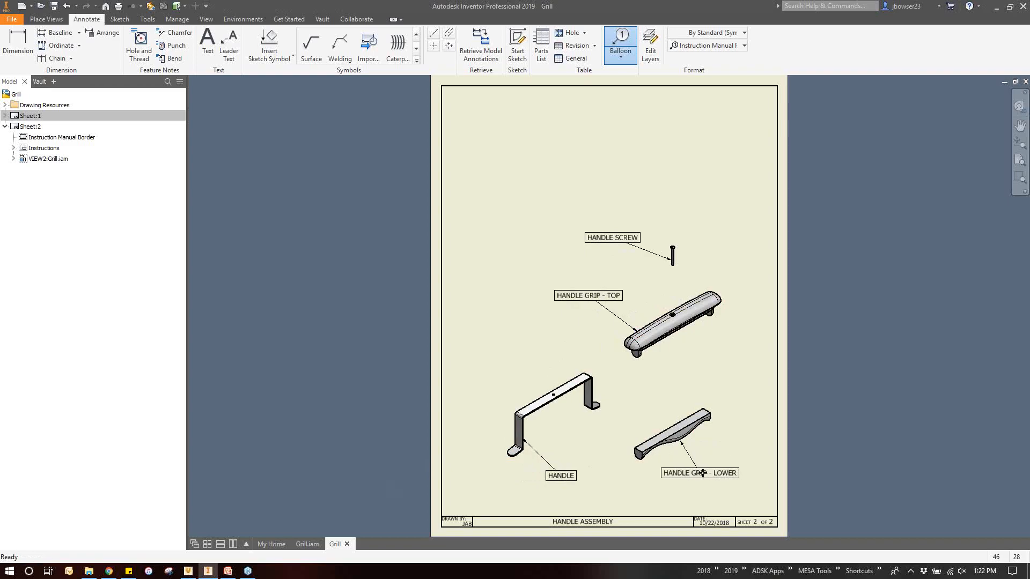
pyautogui.click(713, 472)
pyautogui.rightClick(479, 310)
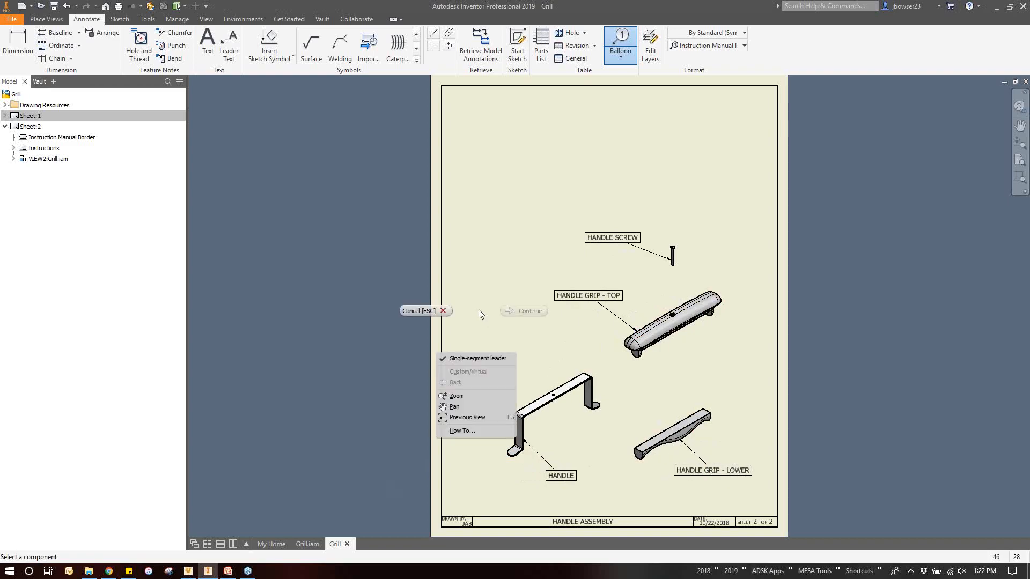
pyautogui.click(439, 311)
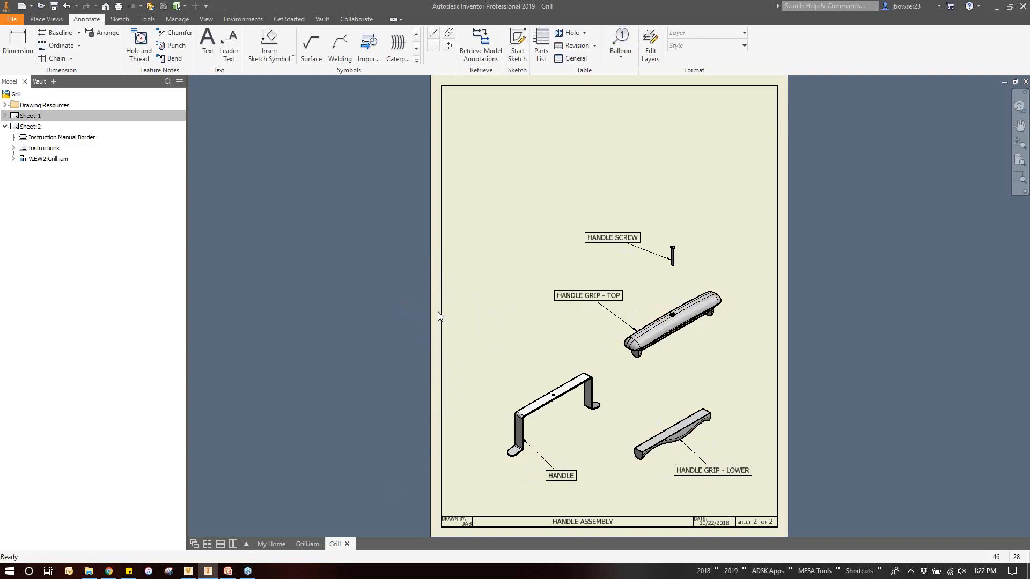
# Begin a text note near the sheet's upper left corner with the heading HANDLE ASSEMBLY: followed by a numbered list
pyautogui.click(207, 42)
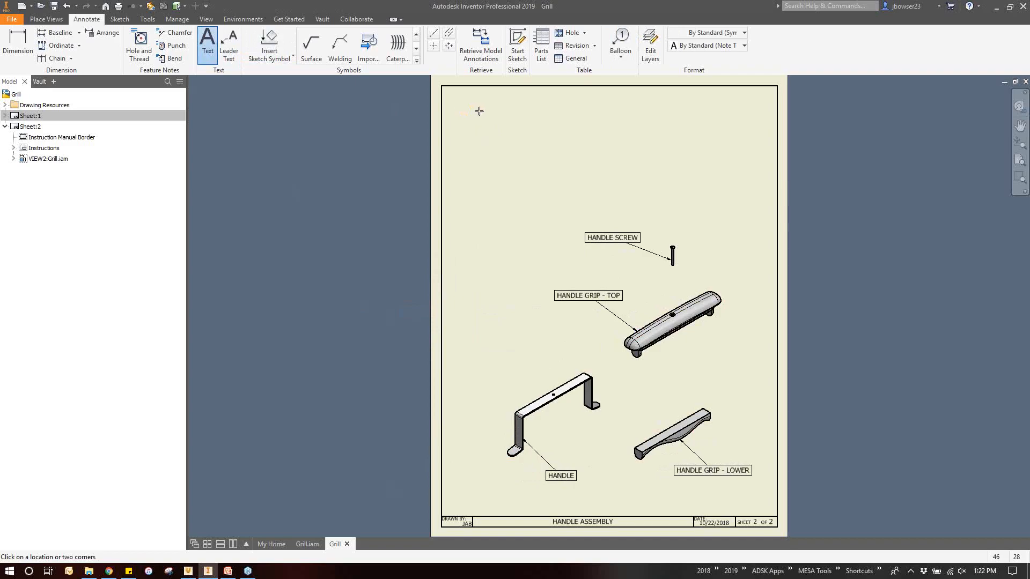
pyautogui.click(479, 111)
pyautogui.write('H')
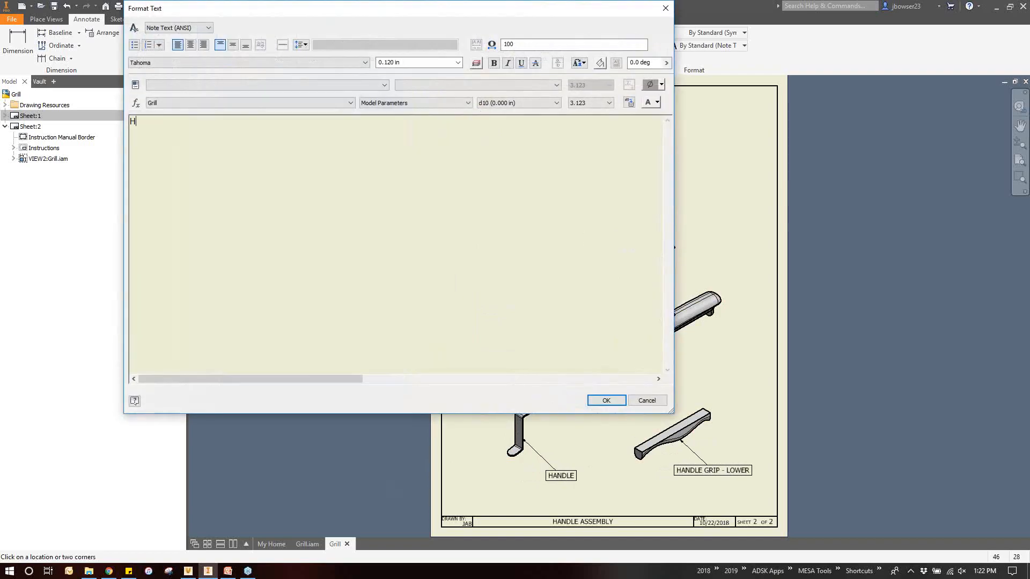
pyautogui.write('ANDLE ASSEMBLY:')
pyautogui.click(149, 47)
pyautogui.write('ASSERMBLY')
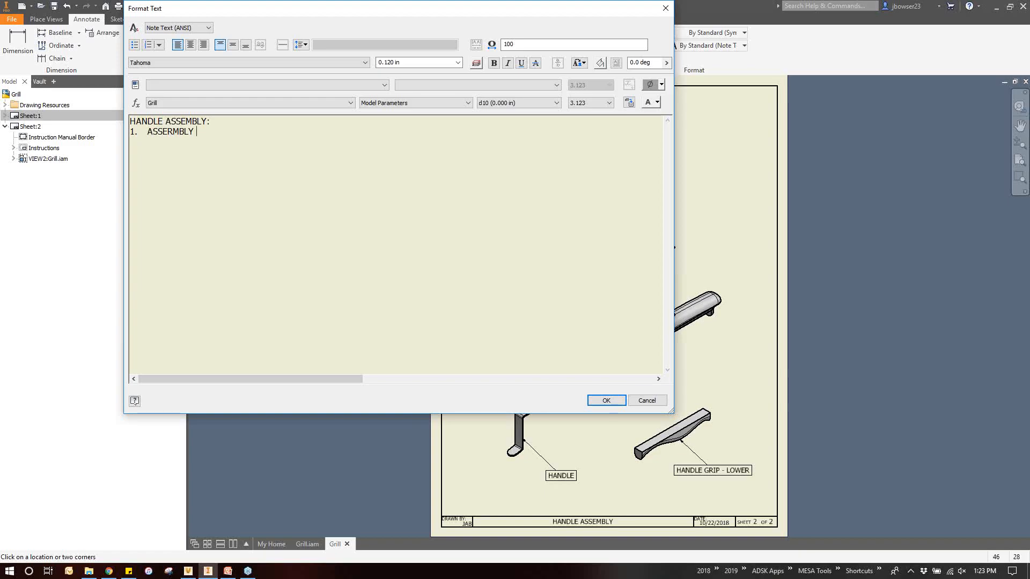
pyautogui.write('HANDLE')
pyautogui.press('BackSpace')
pyautogui.press('BackSpace')
pyautogui.press('BackSpace')
pyautogui.press('BackSpace')
pyautogui.press('BackSpace')
pyautogui.press('BackSpace')
pyautogui.press('BackSpace')
pyautogui.press('BackSpace')
pyautogui.press('BackSpace')
pyautogui.press('BackSpace')
pyautogui.press('BackSpace')
pyautogui.press('BackSpace')
pyautogui.press('BackSpace')
# Fill the note's numbered list with ALIGN HANDLE GRIPS ONTO HANDLE and ASSEMBLE WITH HANDLE SCREW, and finish the note
pyautogui.write('HANDLE GRIPS ONTO HAN')
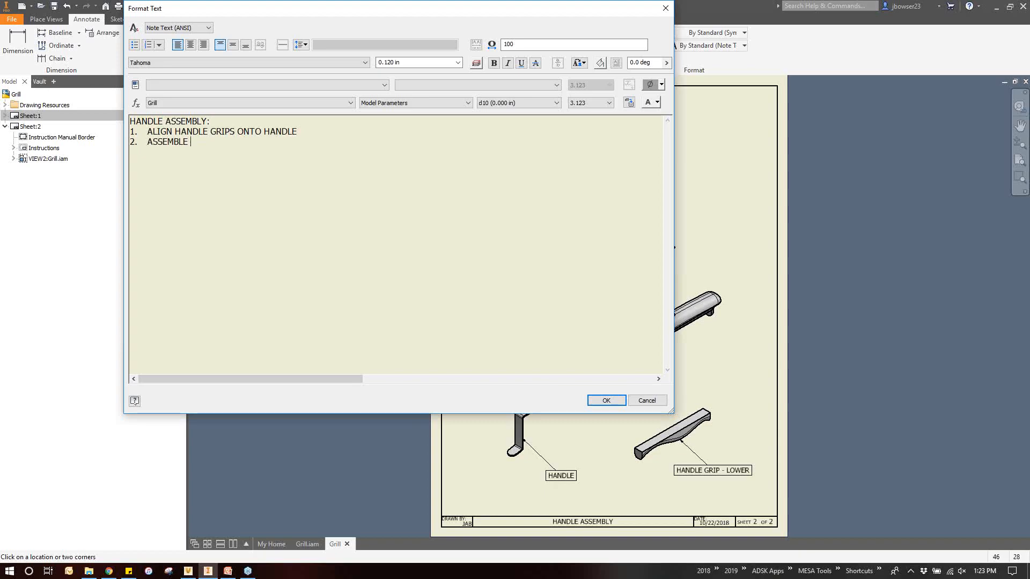
pyautogui.write('WITH HAND')
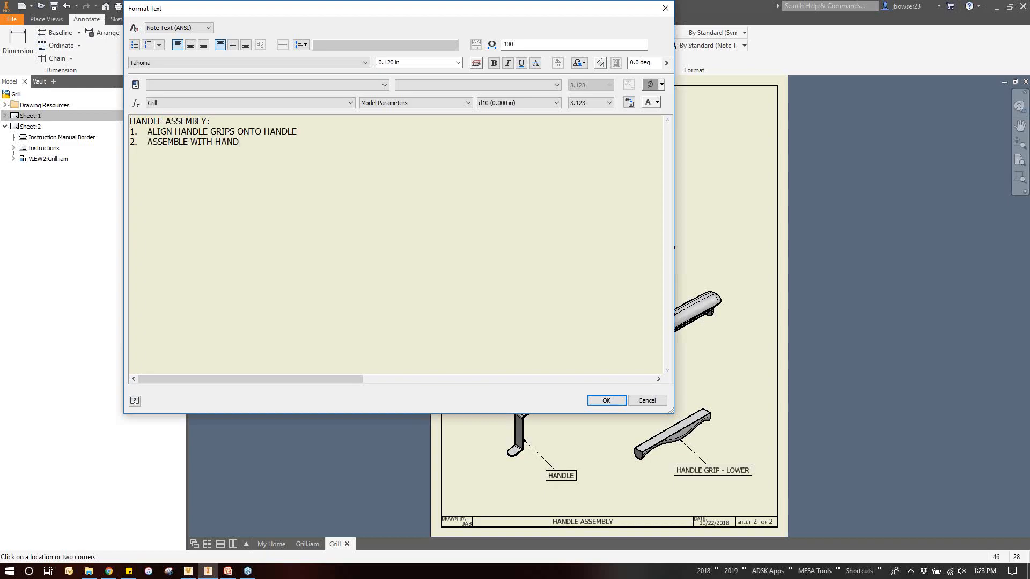
pyautogui.write('EW')
pyautogui.click(606, 400)
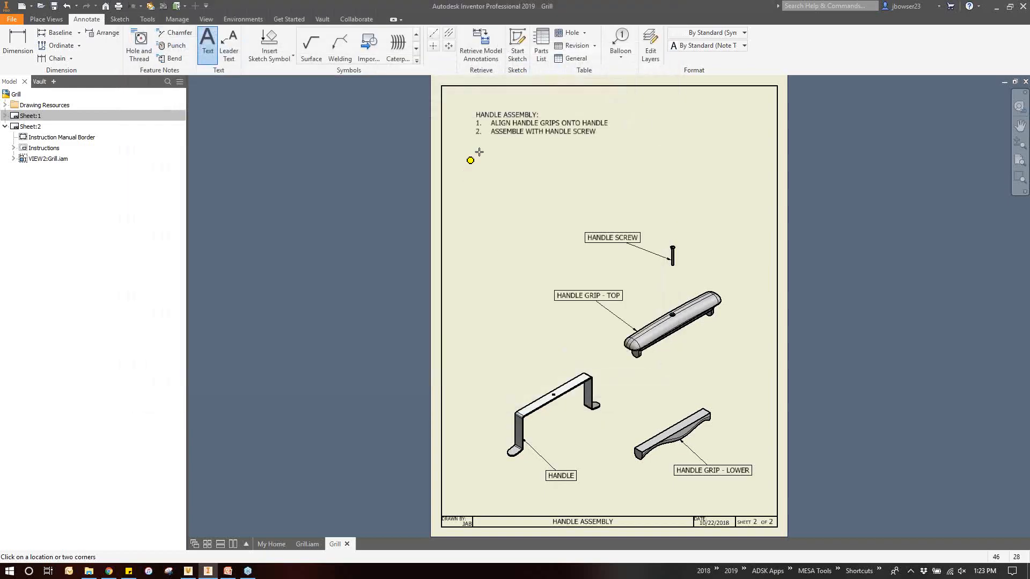
pyautogui.press('Escape')
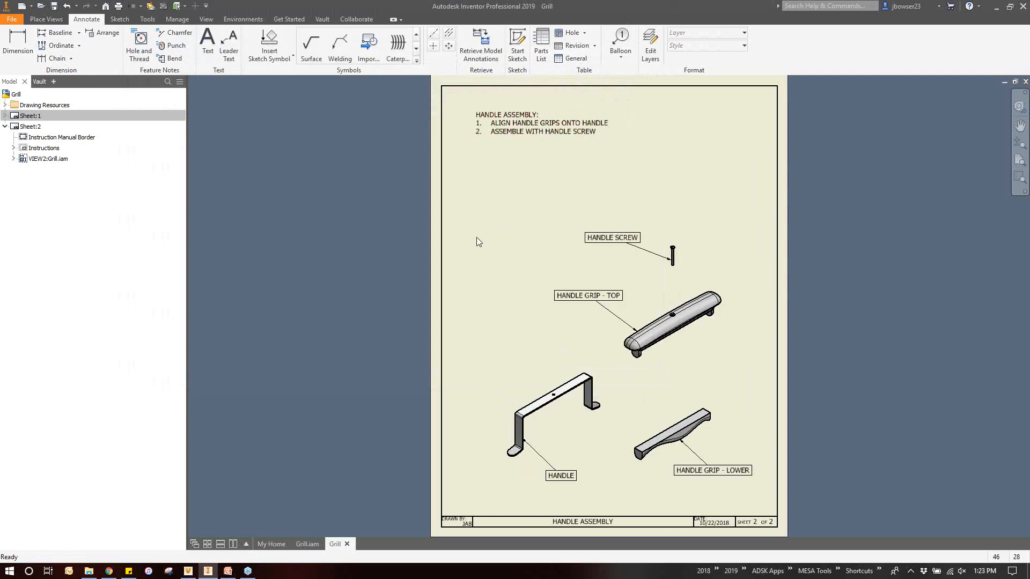
# Shift the exploded handle view slightly left and down on the sheet
pyautogui.click(494, 359)
pyautogui.moveTo(494, 361); pyautogui.dragTo(491, 362)
pyautogui.click(478, 364)
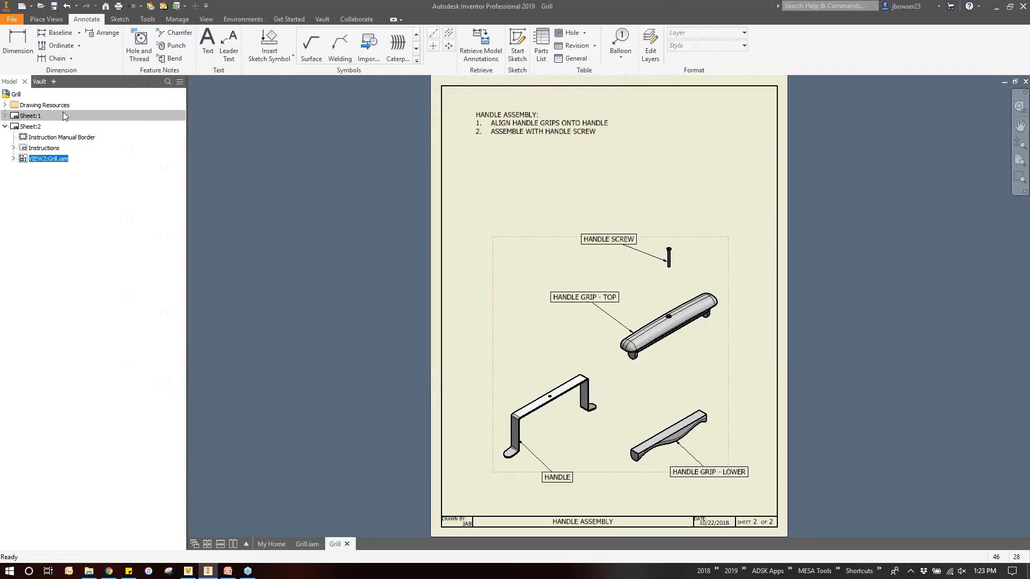
# Start a sketch on the handle view and prepare to project geometry with the Sketch Only format
pyautogui.click(47, 19)
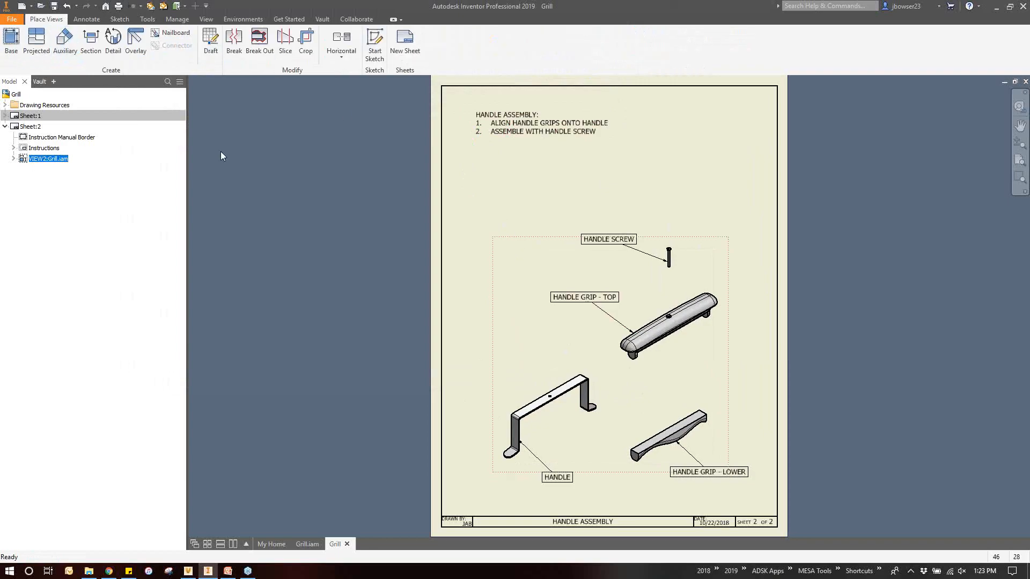
pyautogui.click(374, 43)
pyautogui.scroll(3, 671, 407)
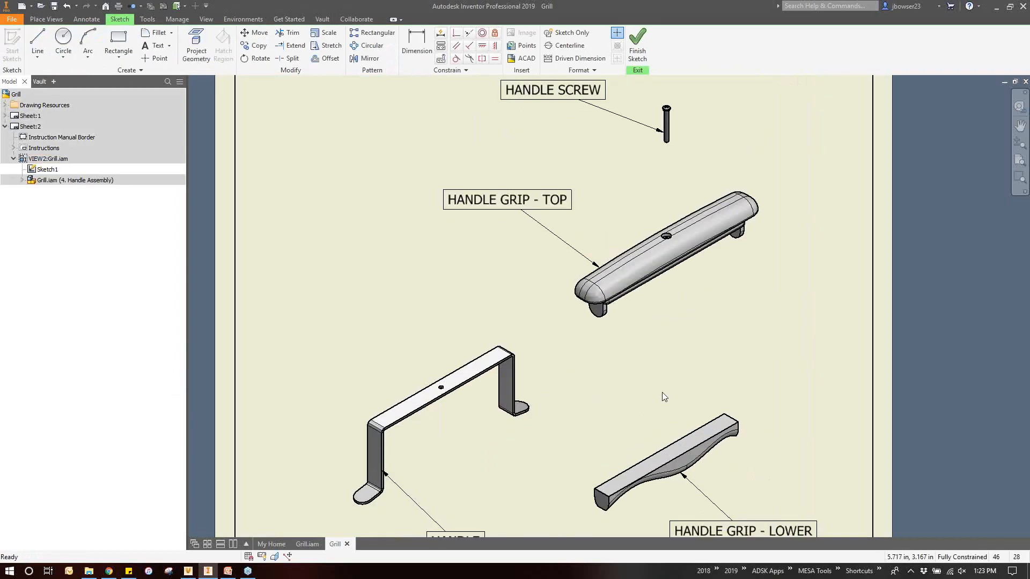
pyautogui.click(197, 52)
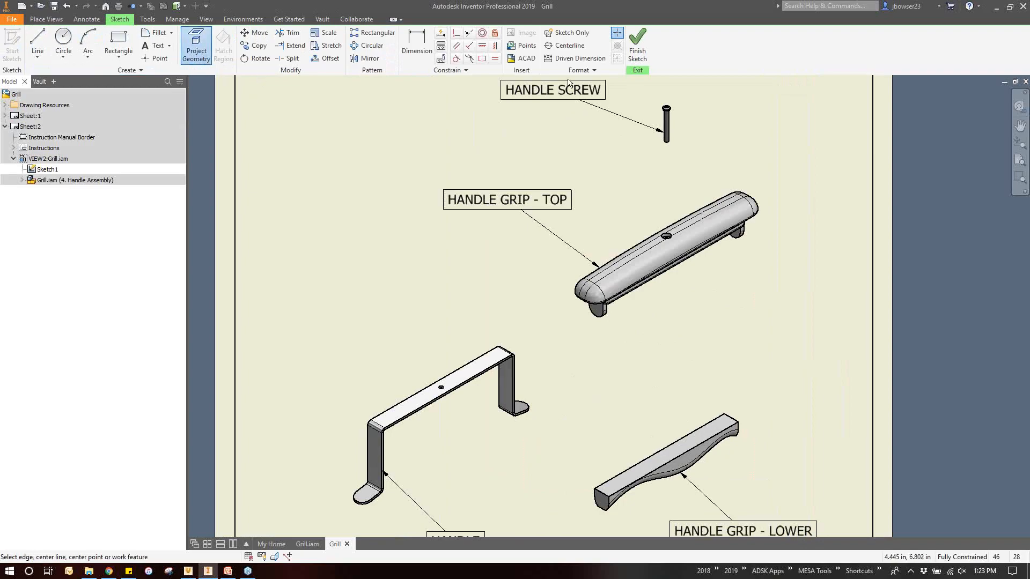
pyautogui.click(572, 34)
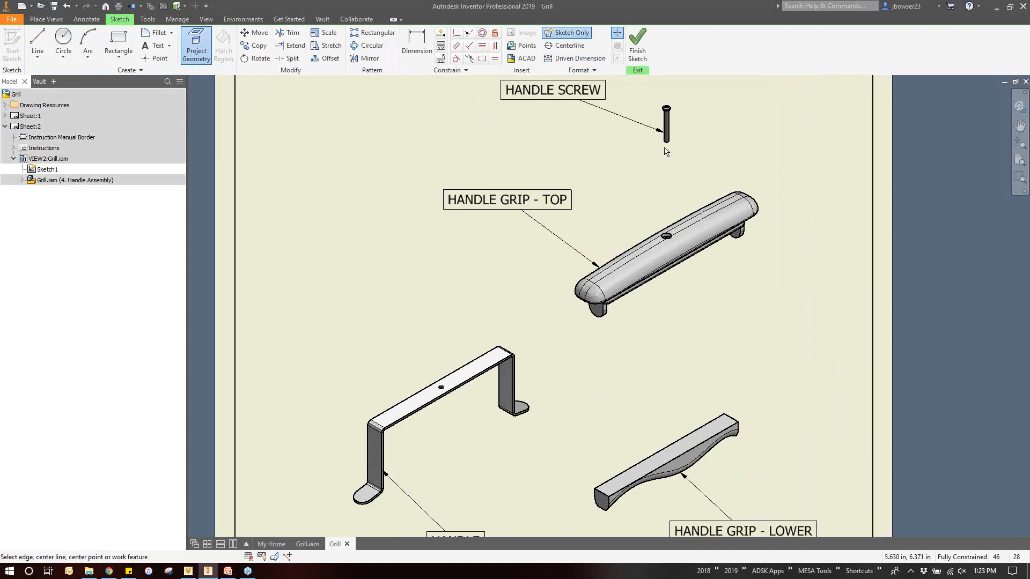
# Project the screw tip's center, the hole centers of the top grip and handle, and the lower grip's long top edges into the sketch
pyautogui.scroll(5, 666, 146)
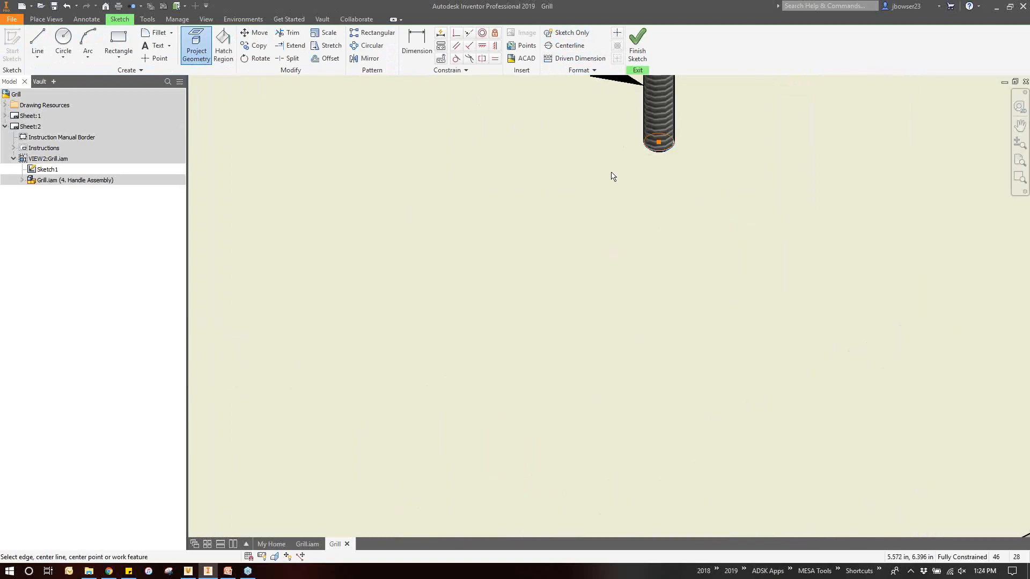
pyautogui.scroll(-4, 615, 177)
pyautogui.scroll(5, 642, 401)
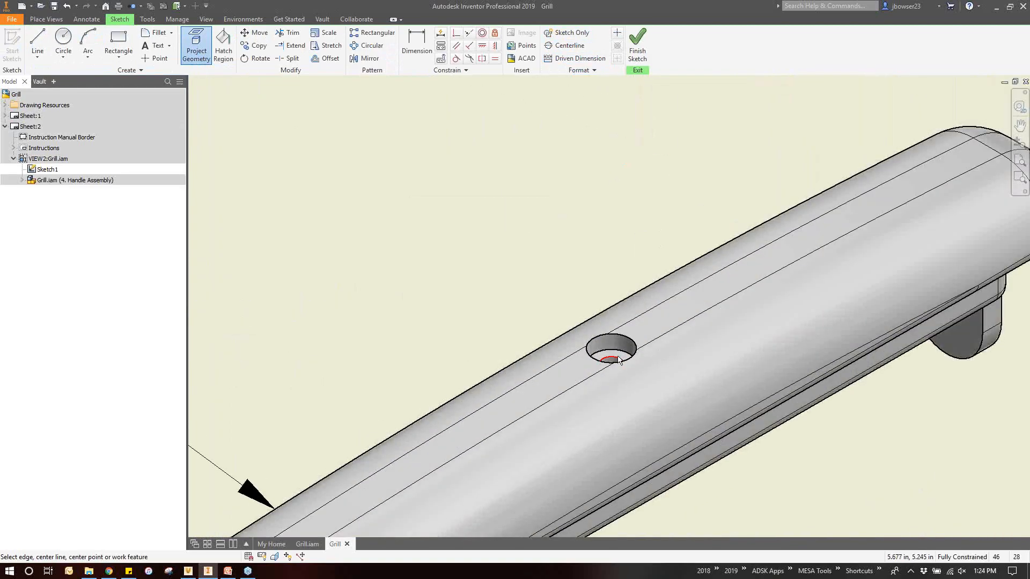
pyautogui.scroll(-5, 611, 276)
pyautogui.scroll(5, 486, 349)
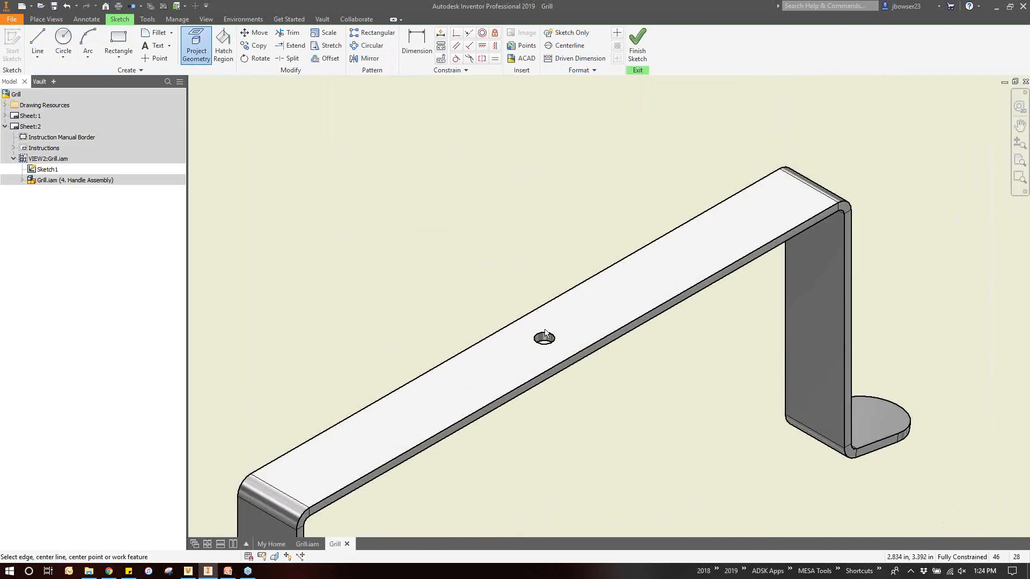
pyautogui.scroll(-5, 478, 279)
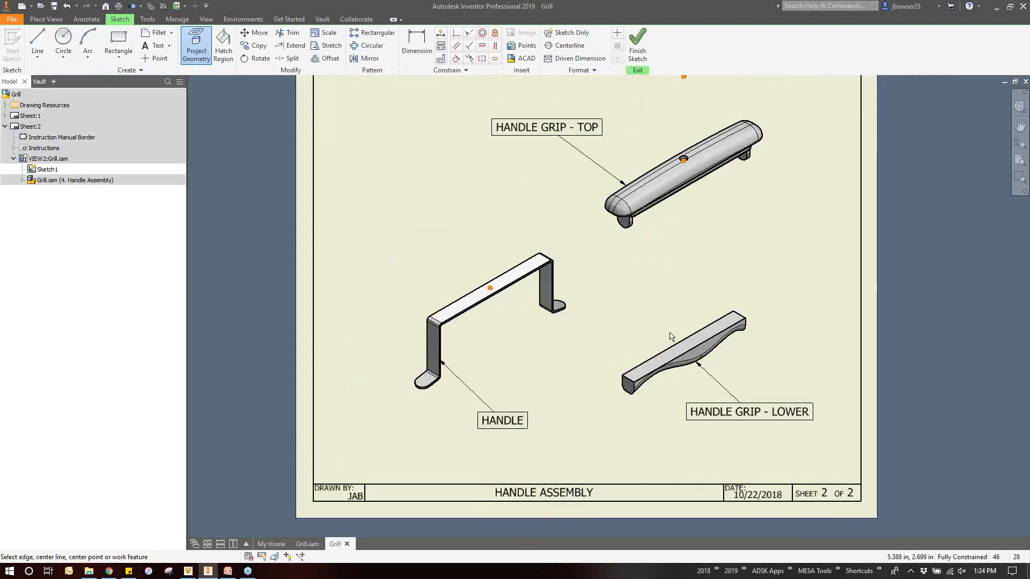
pyautogui.scroll(5, 673, 336)
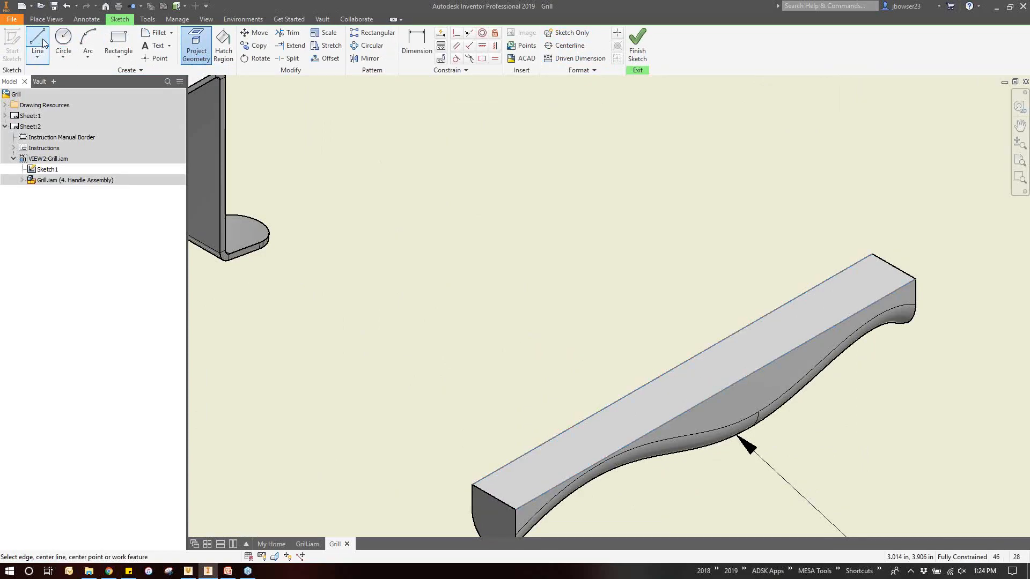
# Sketch a line between the midpoints of the lower grip's long top edges and place a sketch point at that line's midpoint
pyautogui.click(710, 394)
pyautogui.press('l')
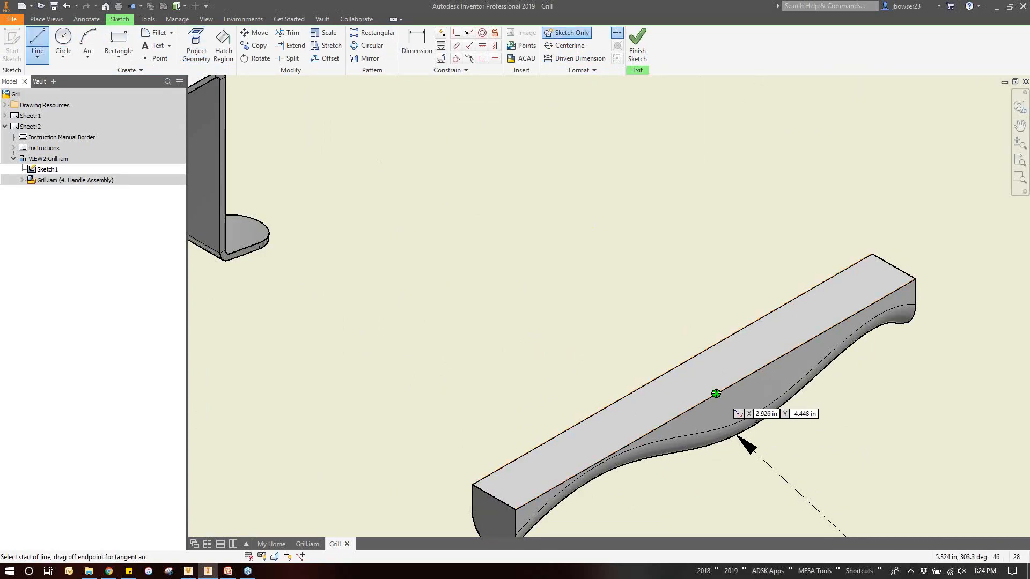
pyautogui.click(716, 394)
pyautogui.doubleClick(671, 367)
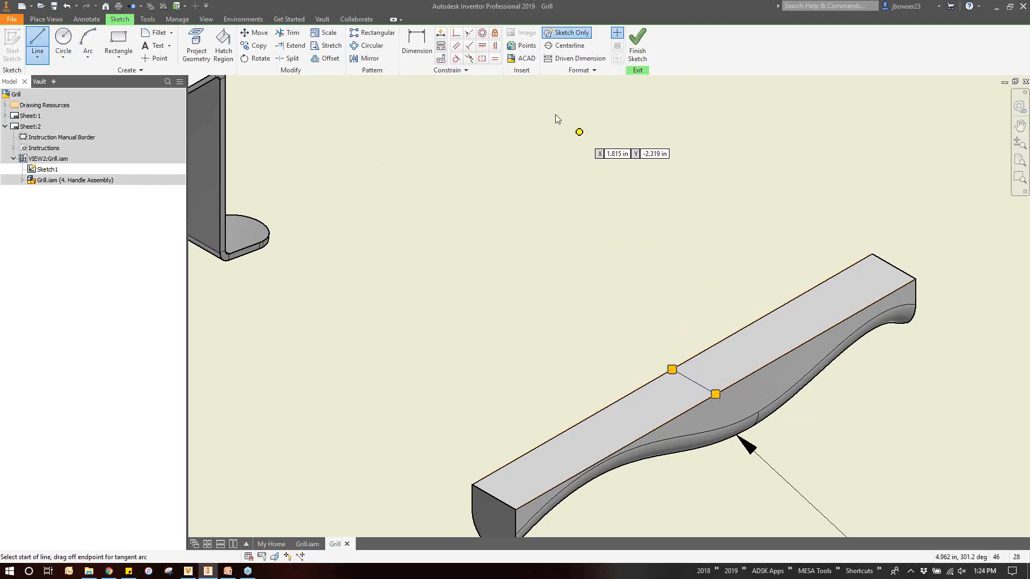
pyautogui.click(155, 58)
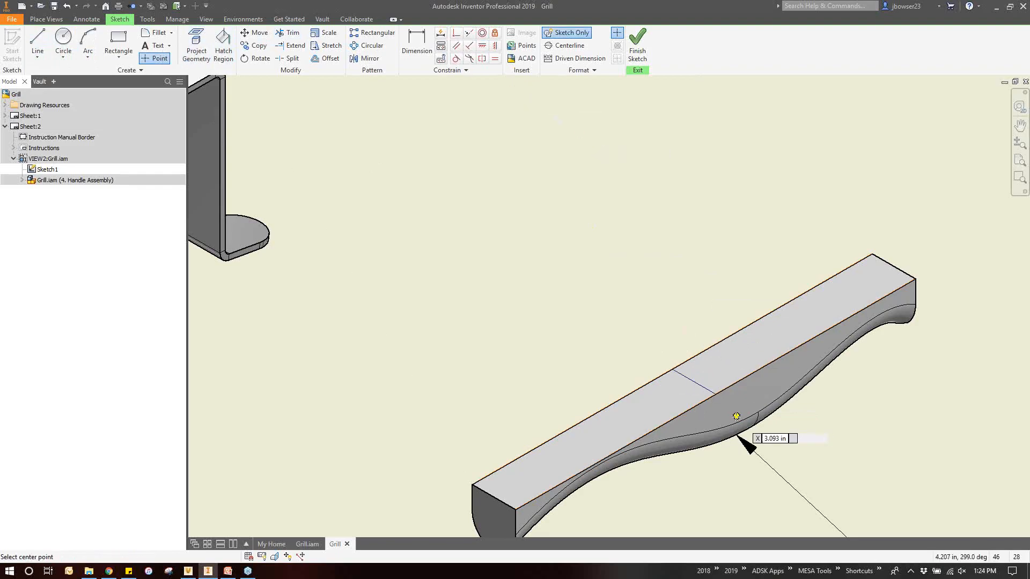
pyautogui.click(694, 381)
pyautogui.rightClick(562, 303)
pyautogui.click(591, 309)
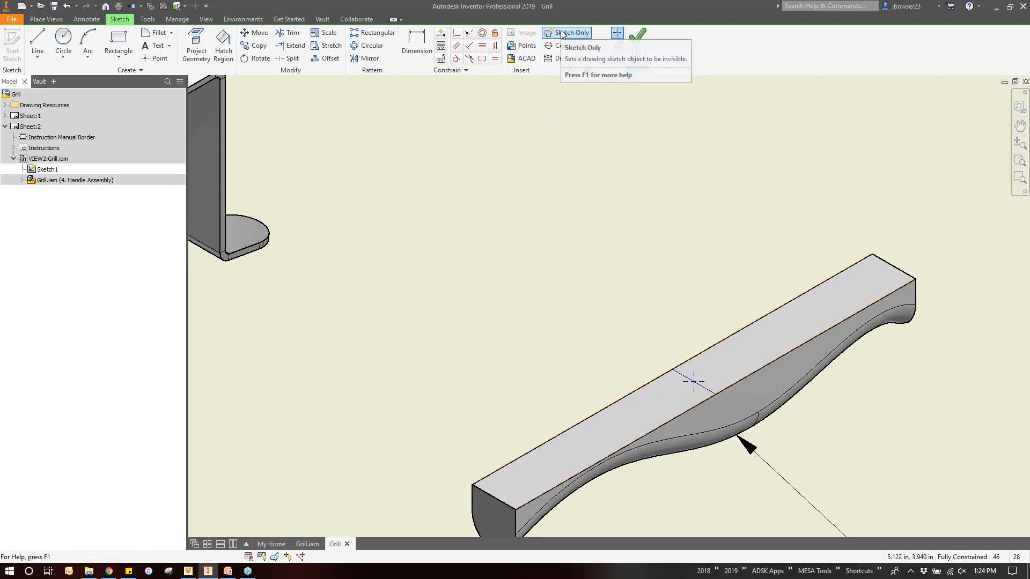
# Turn off Sketch Only and draw a vertical alignment line from the screw tip's center to the top grip's hole center
pyautogui.scroll(5, 657, 297)
pyautogui.scroll(2, 657, 298)
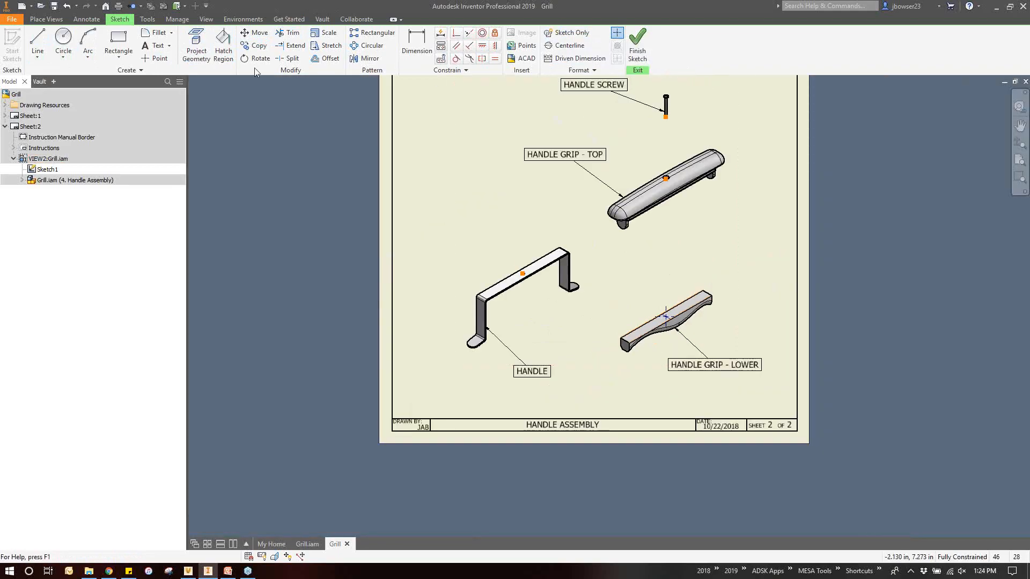
pyautogui.click(33, 43)
pyautogui.scroll(-4, 674, 120)
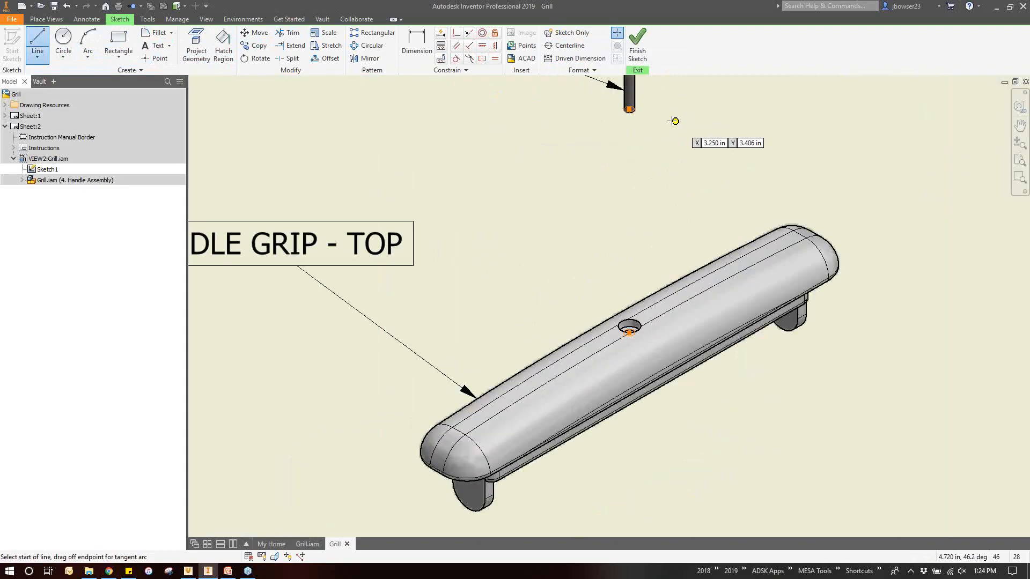
pyautogui.click(600, 101)
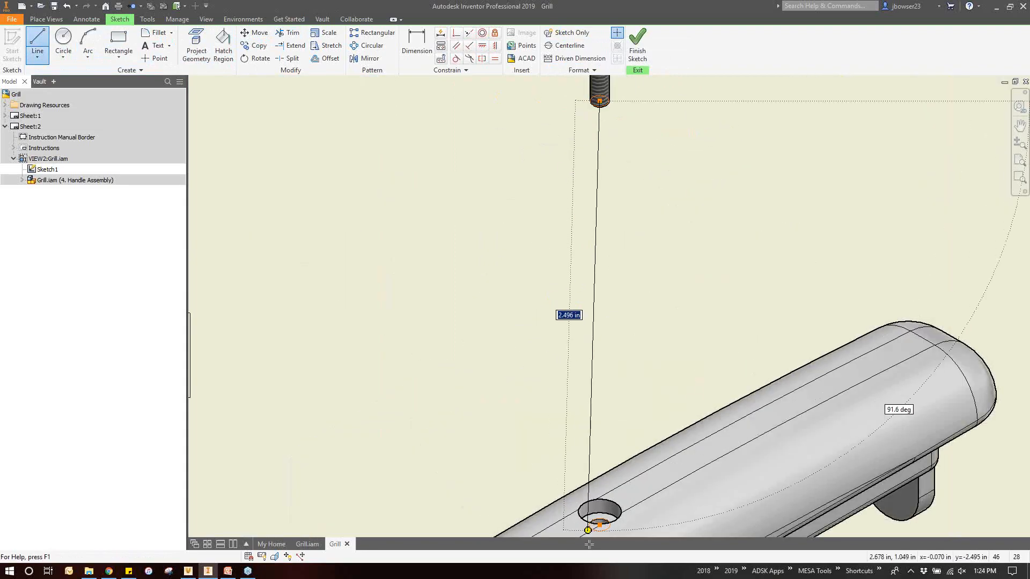
pyautogui.click(600, 523)
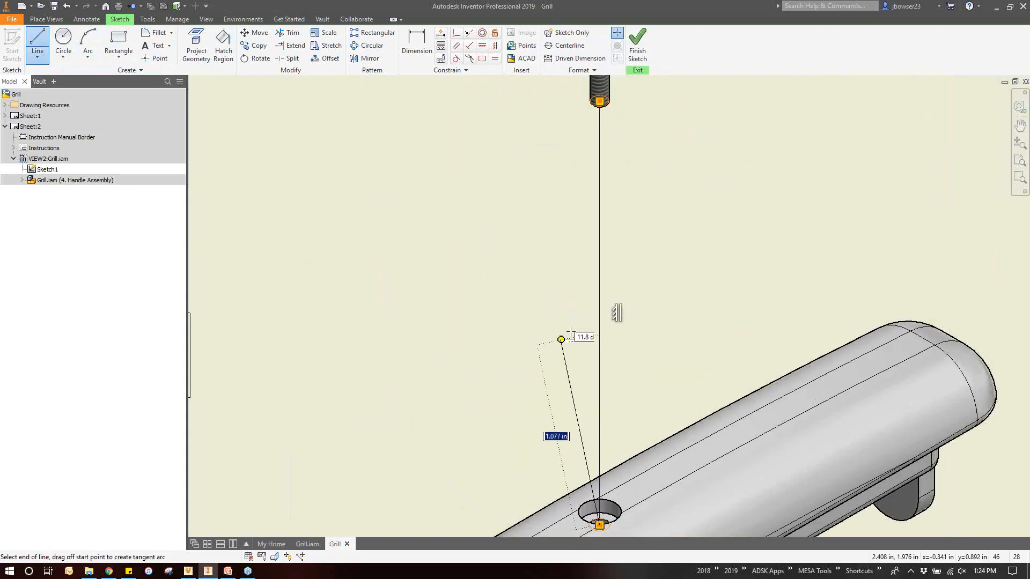
# Continue the alignment line straight down below the top grip, horizontally to above the handle's hole, and down to the hole center
pyautogui.scroll(5, 561, 335)
pyautogui.scroll(-3, 354, 541)
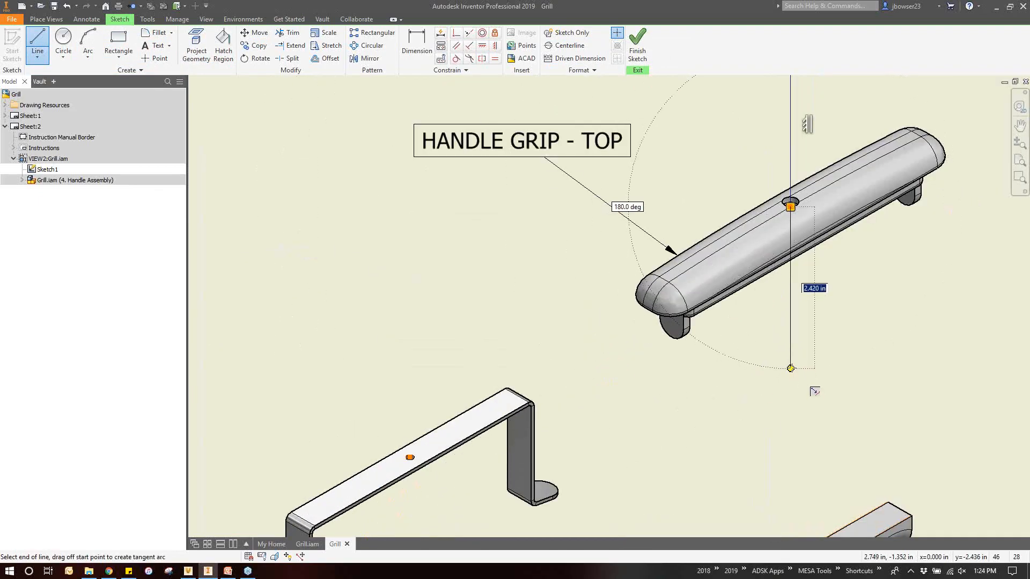
pyautogui.click(790, 353)
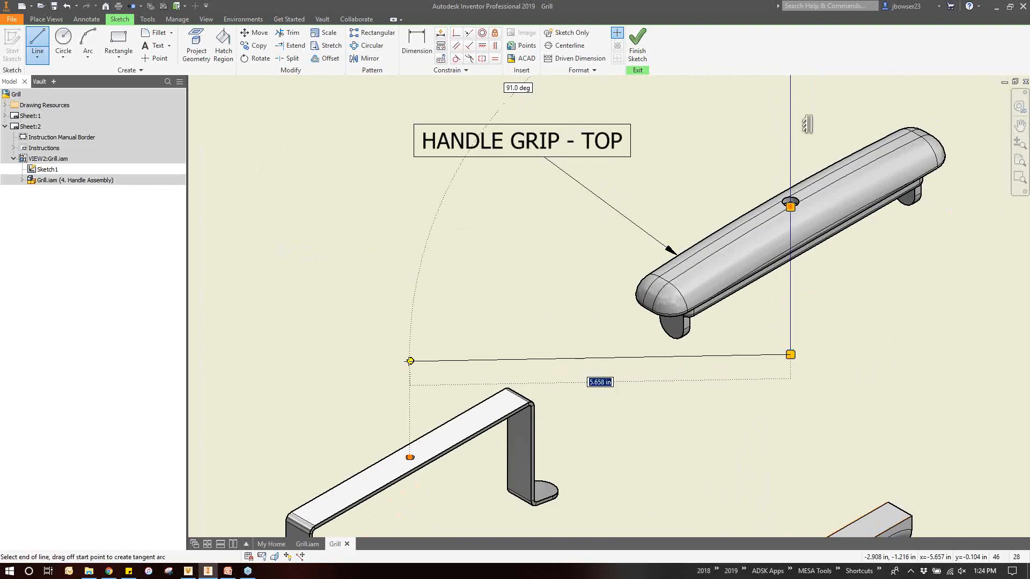
pyautogui.click(410, 354)
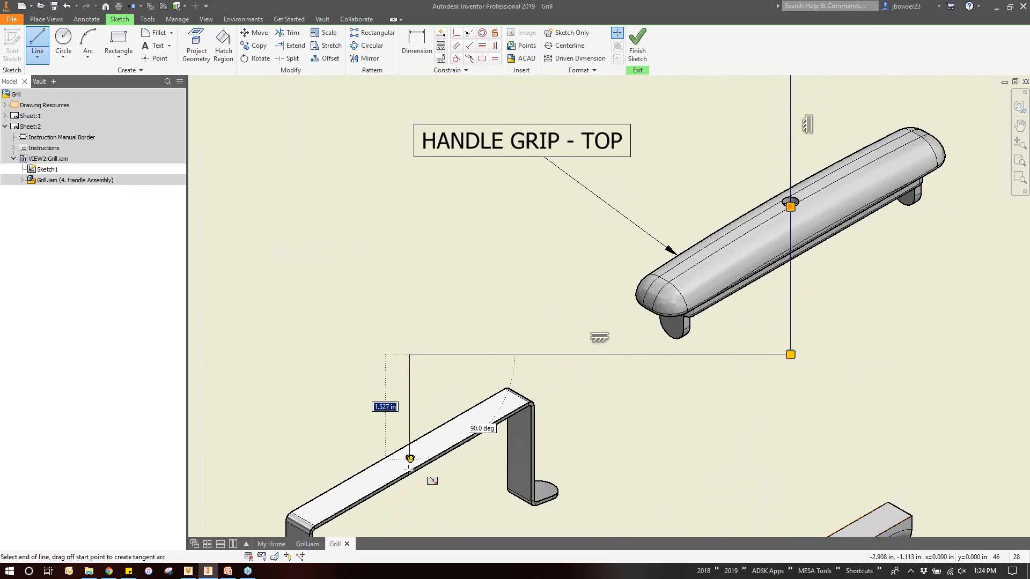
pyautogui.scroll(6, 410, 457)
pyautogui.click(418, 380)
pyautogui.scroll(-5, 331, 274)
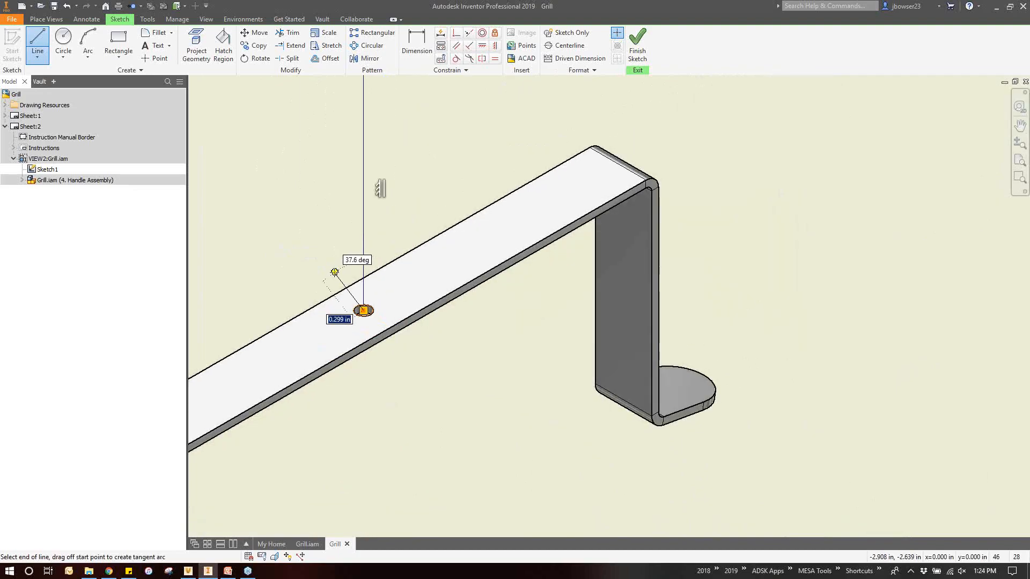
pyautogui.rightClick(469, 416)
pyautogui.click(506, 418)
# Project the lower edge of the handle's hole into the sketch
pyautogui.scroll(8, 375, 381)
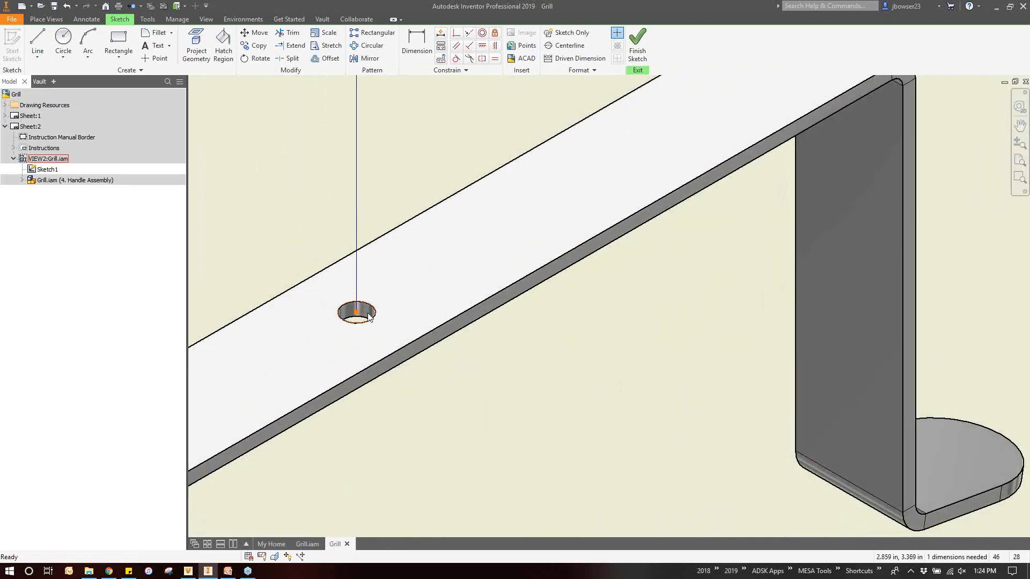
pyautogui.click(197, 46)
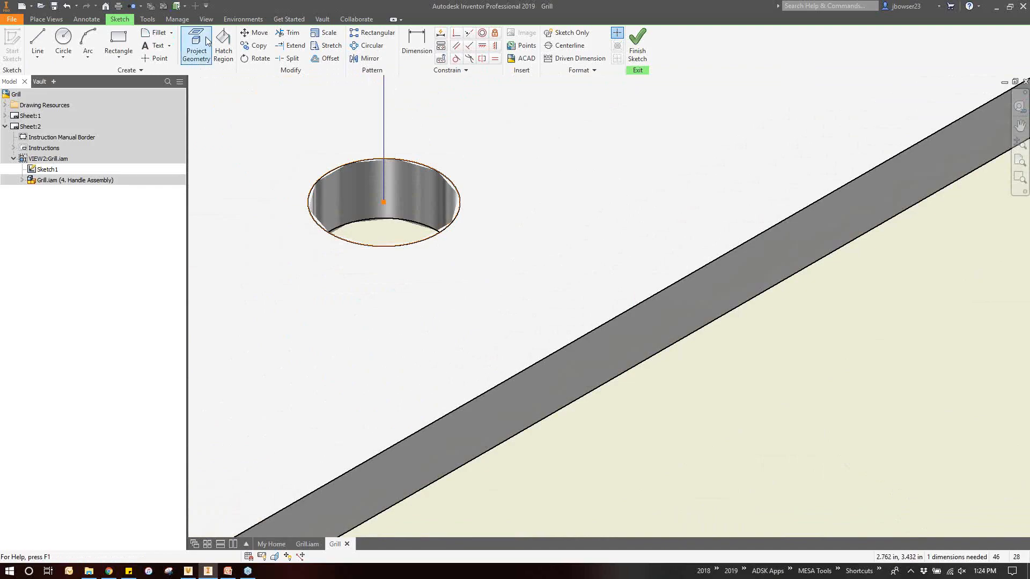
pyautogui.click(408, 225)
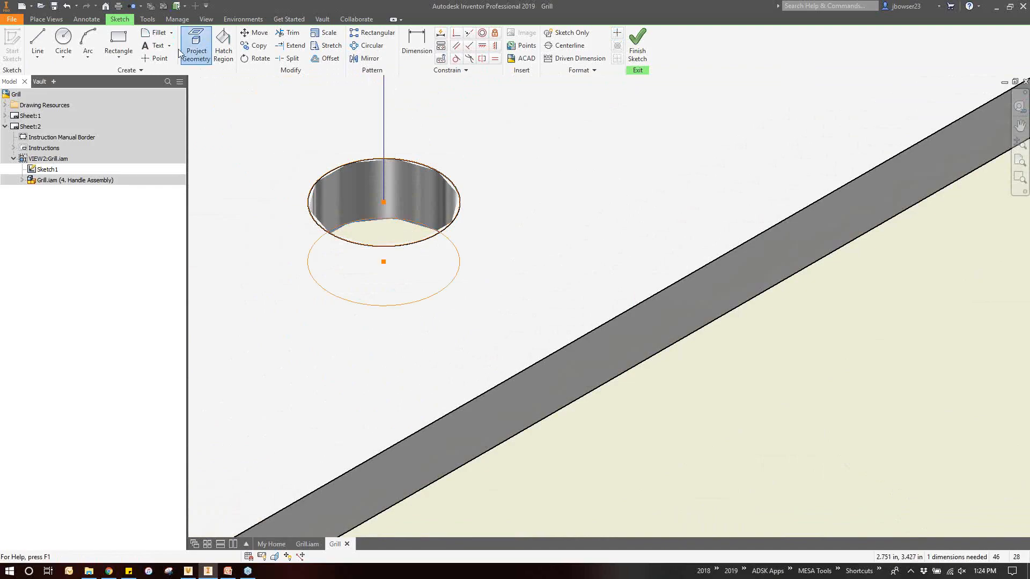
# Draw alignment lines from the handle hole's lower center down, across, and down to the lower grip's point, and finish the sketch
pyautogui.click(39, 36)
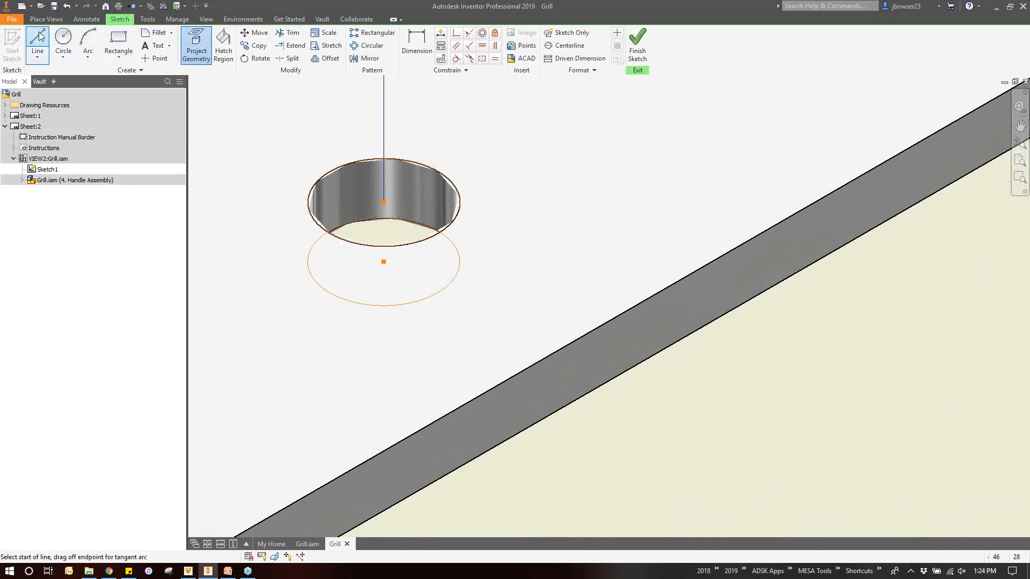
pyautogui.click(384, 262)
pyautogui.scroll(-3, 407, 252)
pyautogui.scroll(-3, 412, 246)
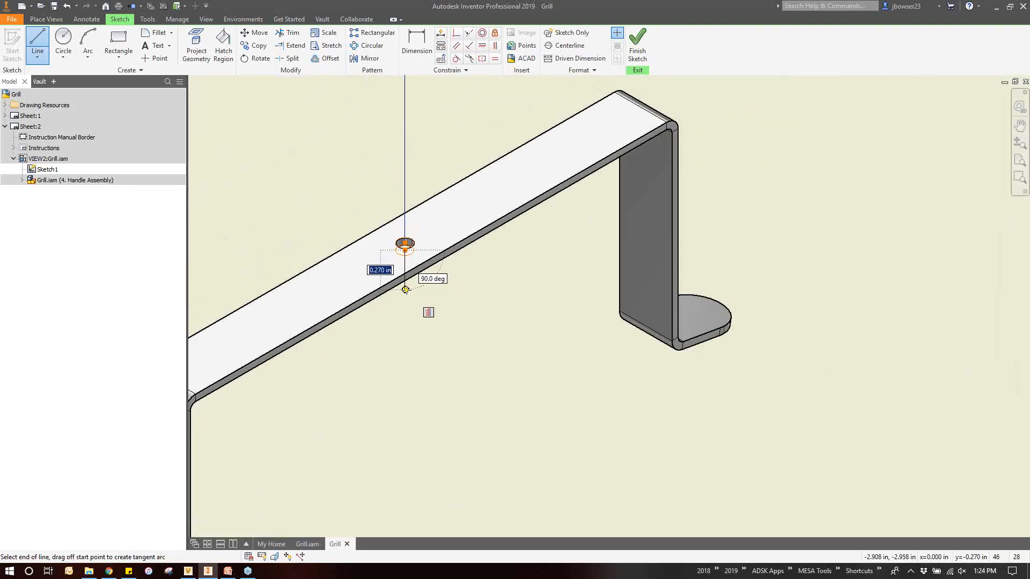
pyautogui.scroll(-3, 570, 294)
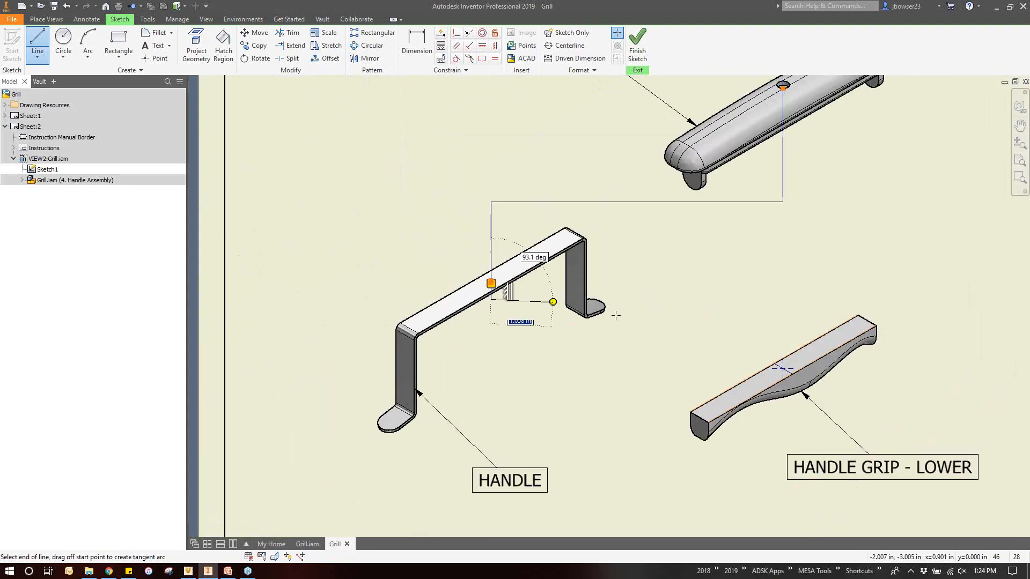
pyautogui.scroll(4, 811, 404)
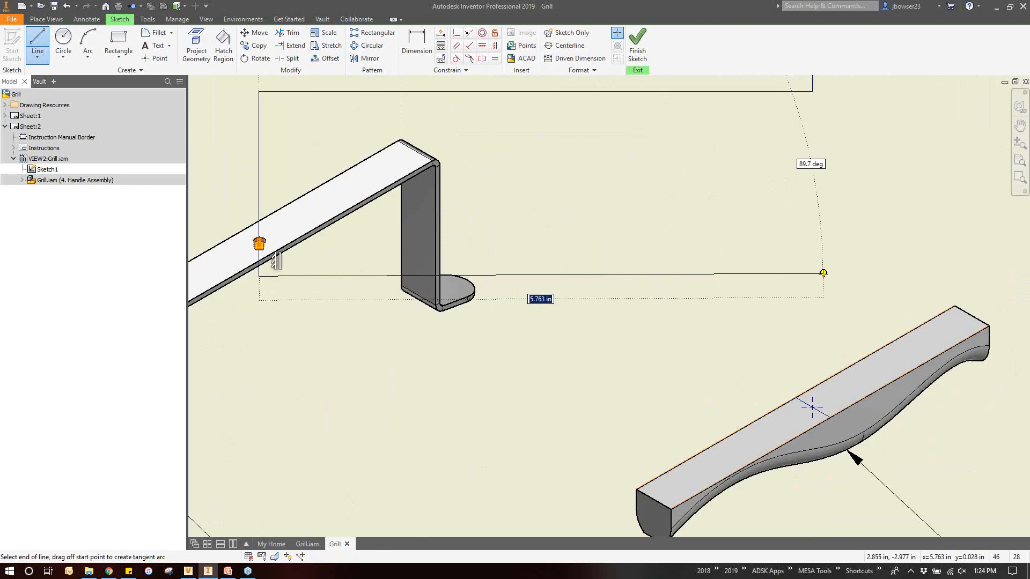
pyautogui.click(812, 276)
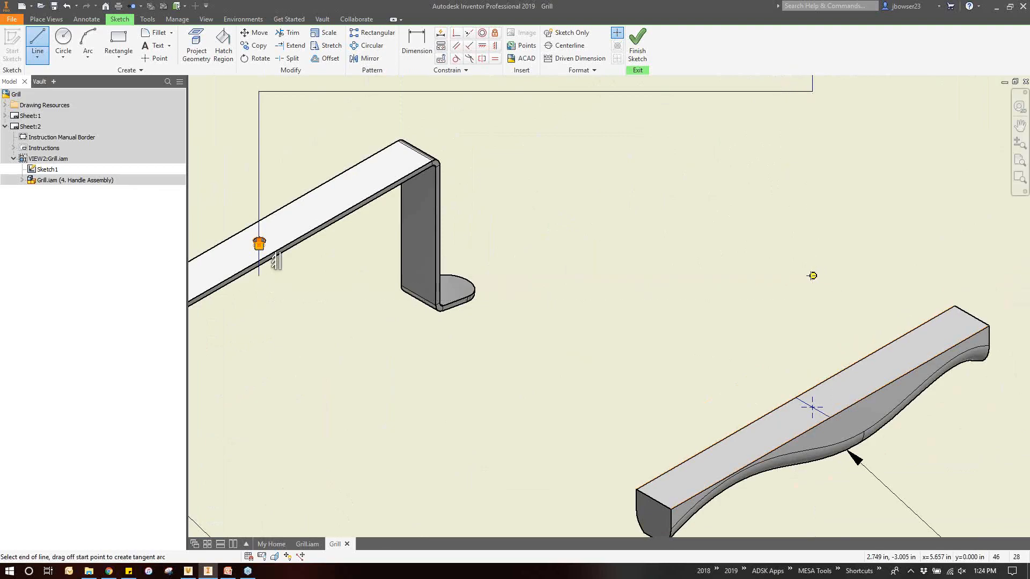
pyautogui.click(812, 407)
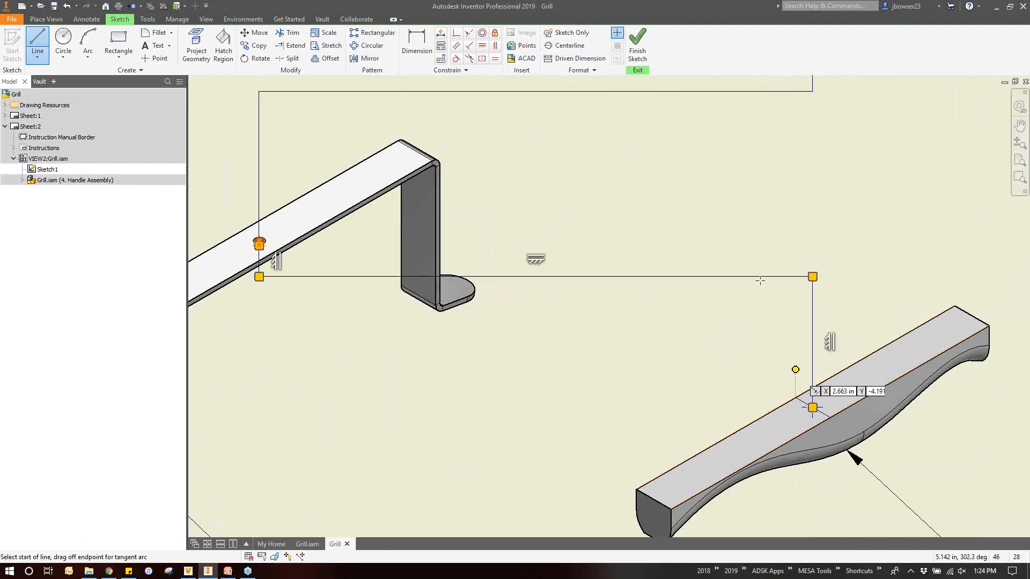
pyautogui.rightClick(716, 183)
pyautogui.click(754, 186)
pyautogui.scroll(-4, 652, 342)
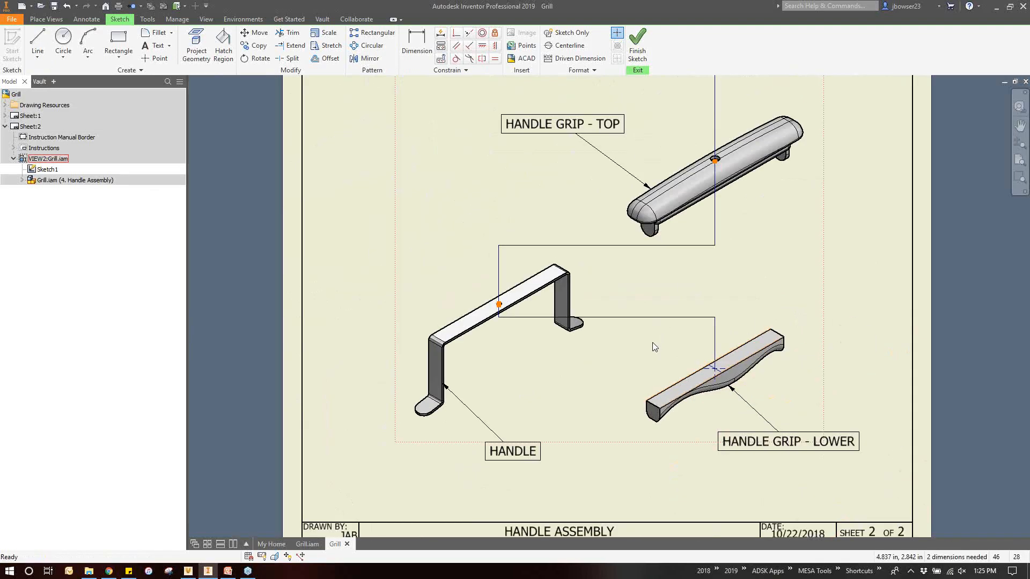
pyautogui.moveTo(891, 218); pyautogui.dragTo(832, 286, button='middle')
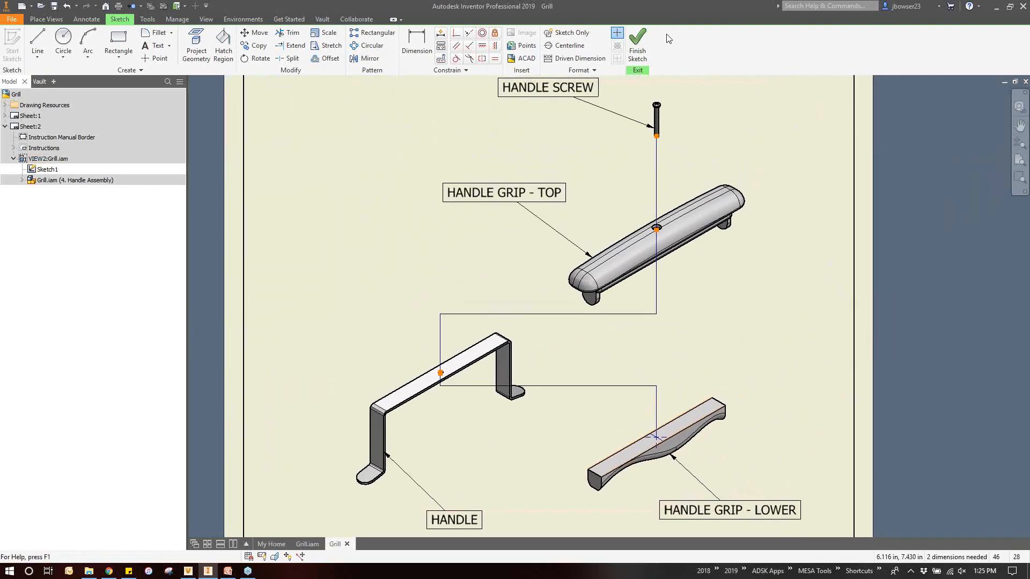
pyautogui.click(638, 47)
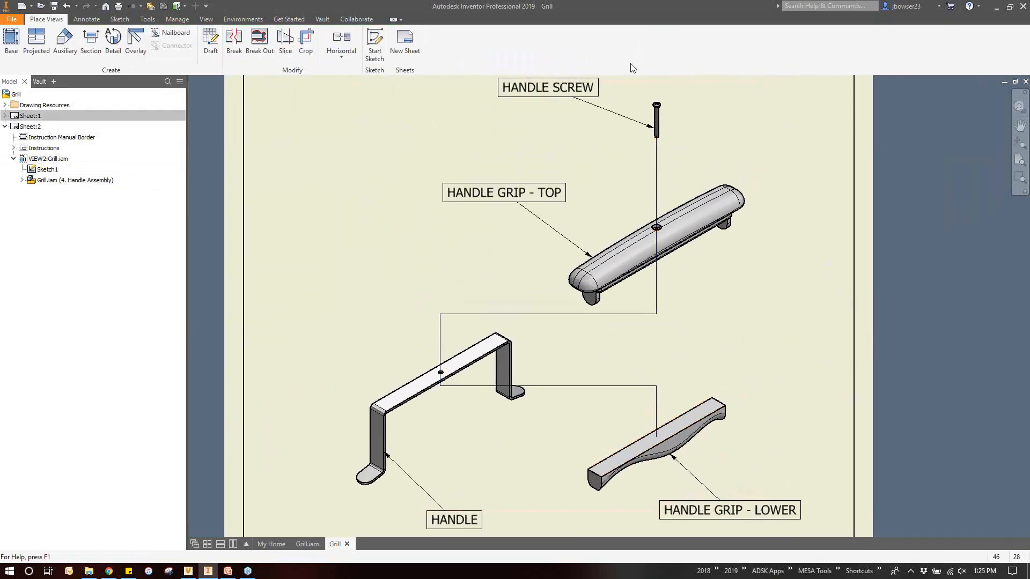
# Set the line type of the sketched alignment lines to Dashed and fit the whole sheet in view
pyautogui.rightClick(658, 170)
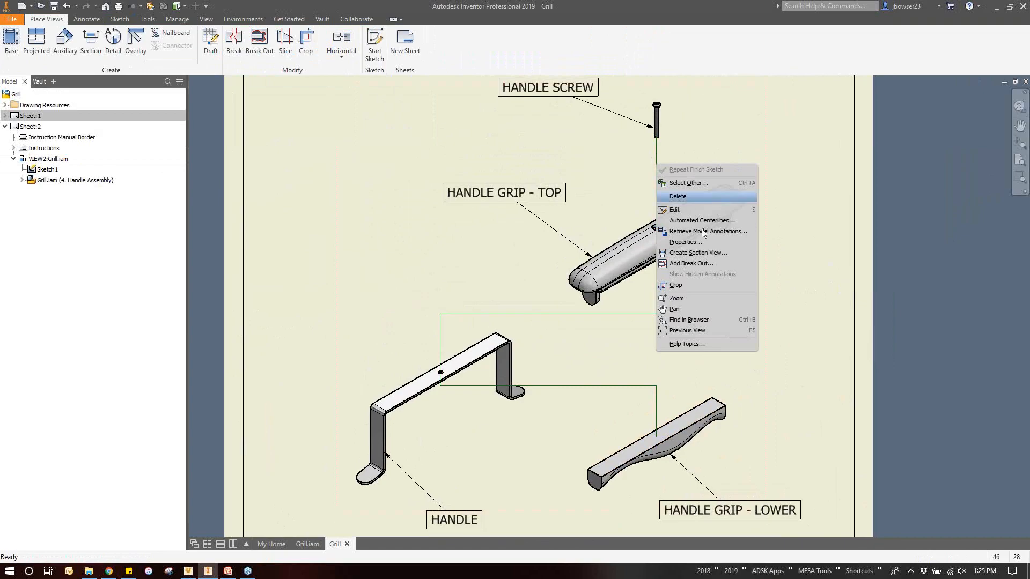
pyautogui.click(685, 241)
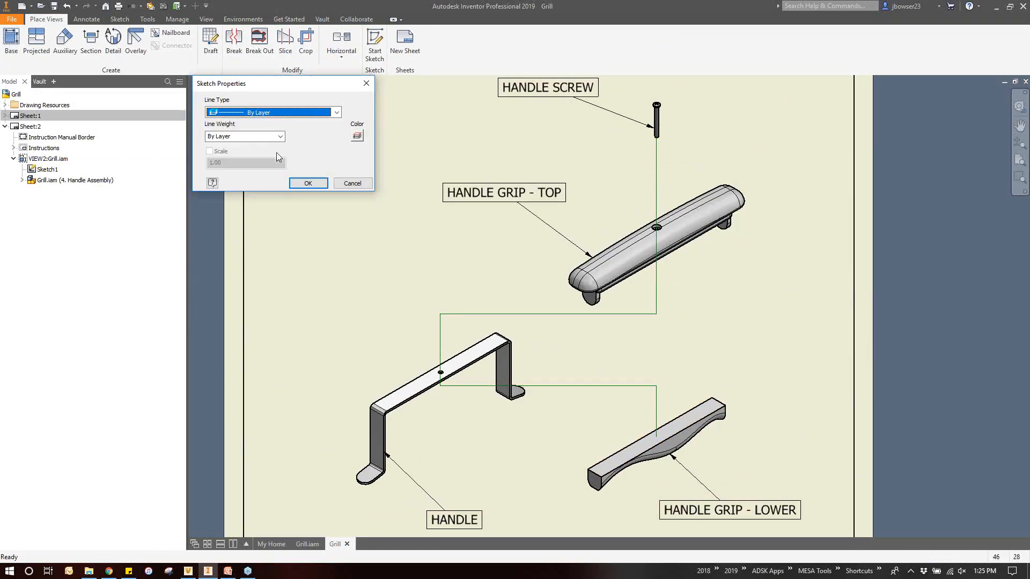
pyautogui.click(265, 115)
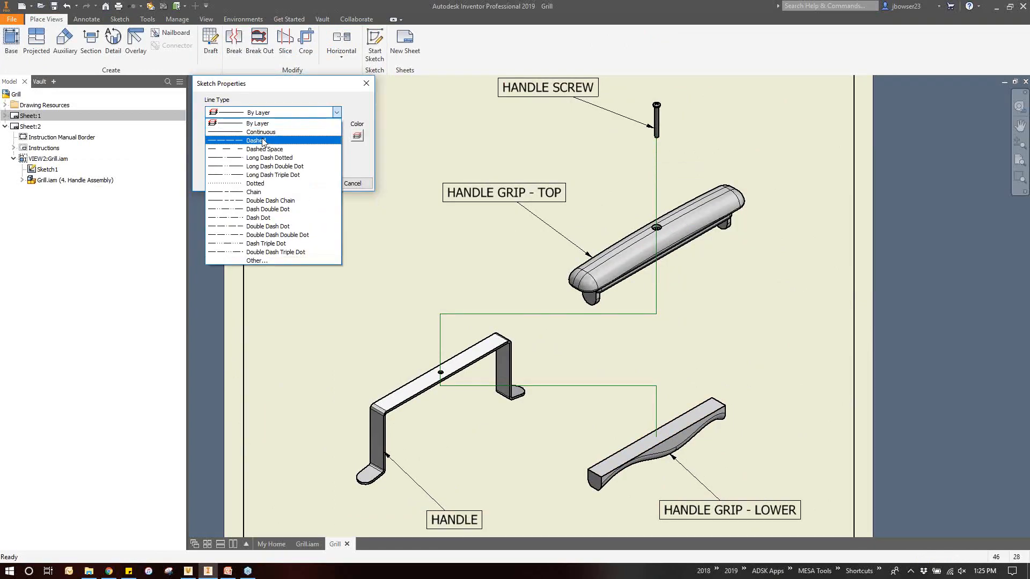
pyautogui.click(262, 140)
pyautogui.click(309, 183)
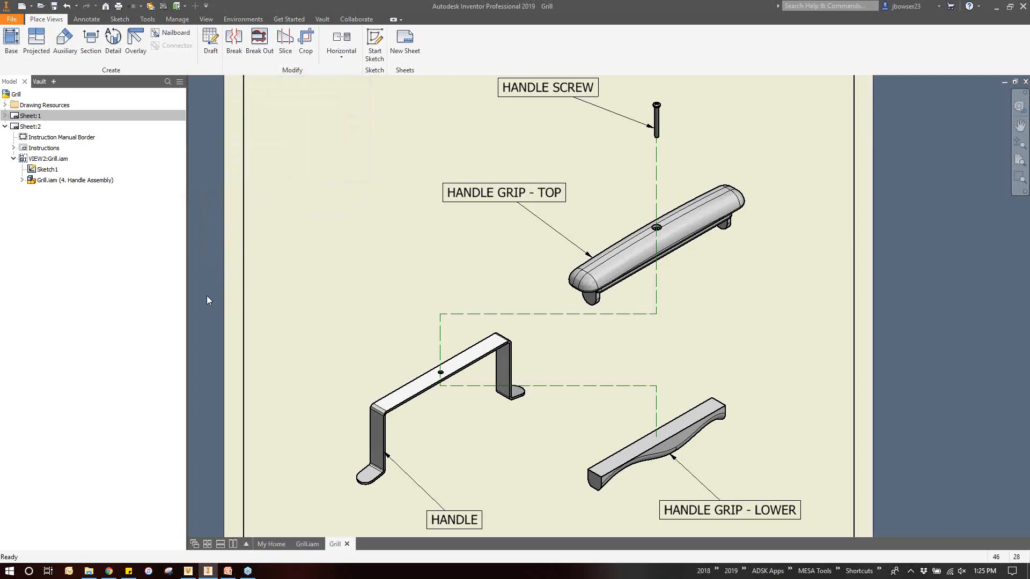
pyautogui.click(252, 279)
pyautogui.press('Home')
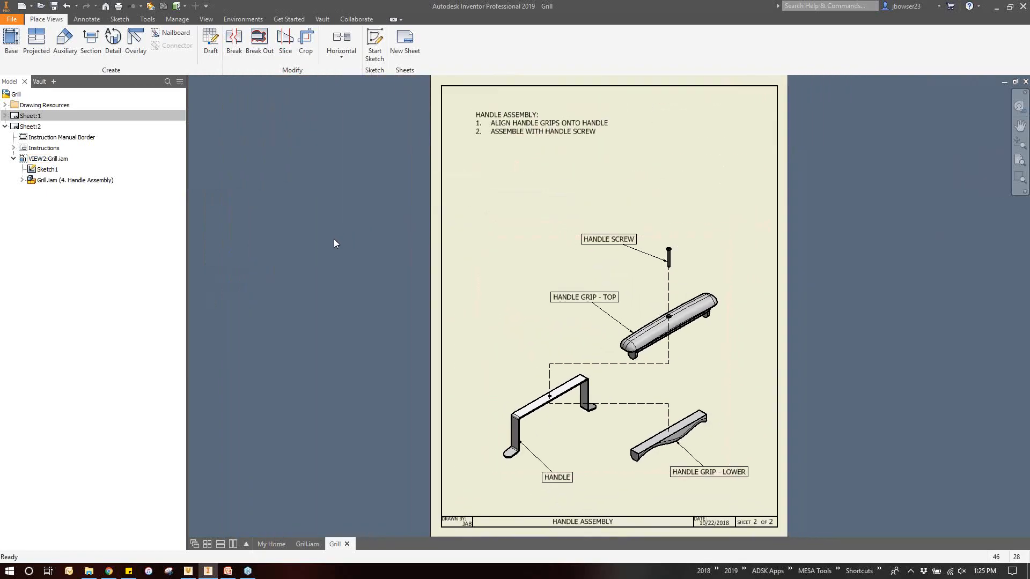
# Add a new sheet with the author's initials and the title LID ASSEMBLY
pyautogui.rightClick(17, 94)
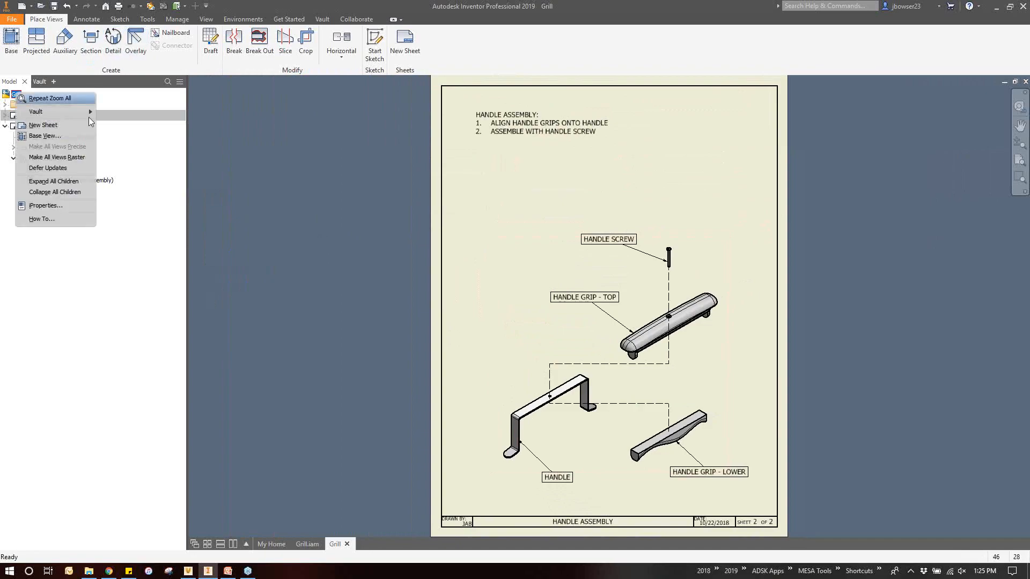
pyautogui.click(43, 125)
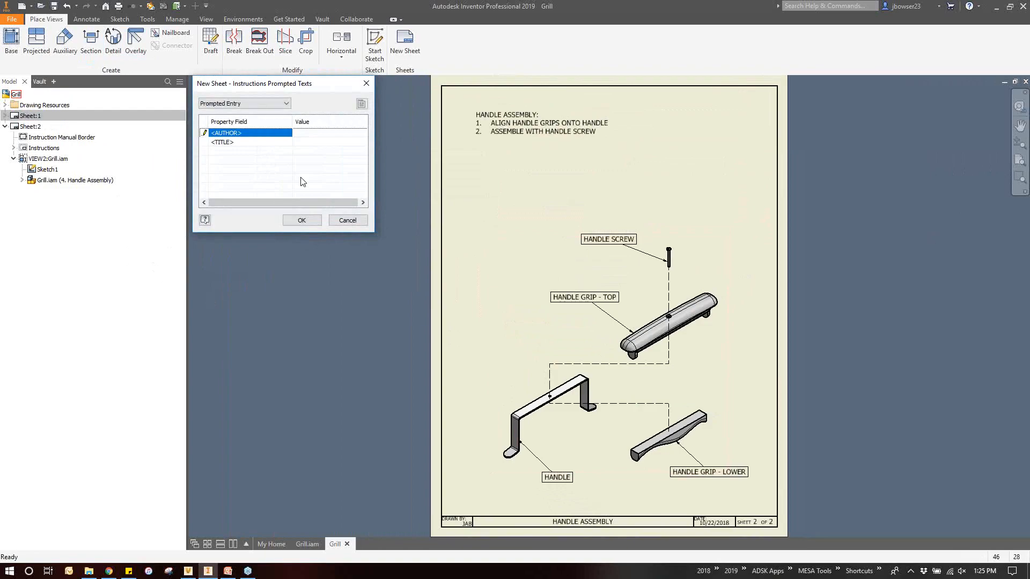
pyautogui.click(328, 142)
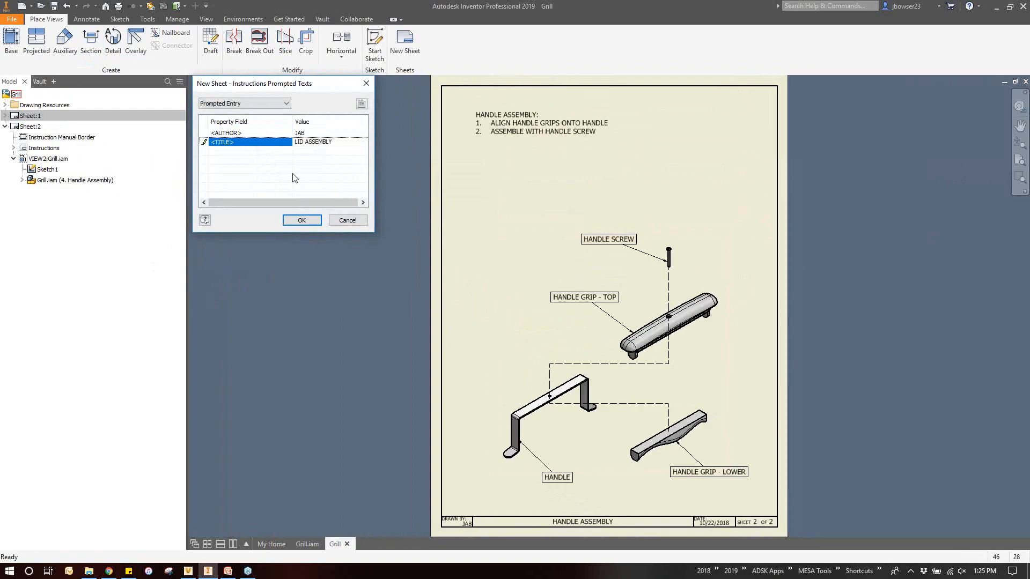
pyautogui.click(300, 220)
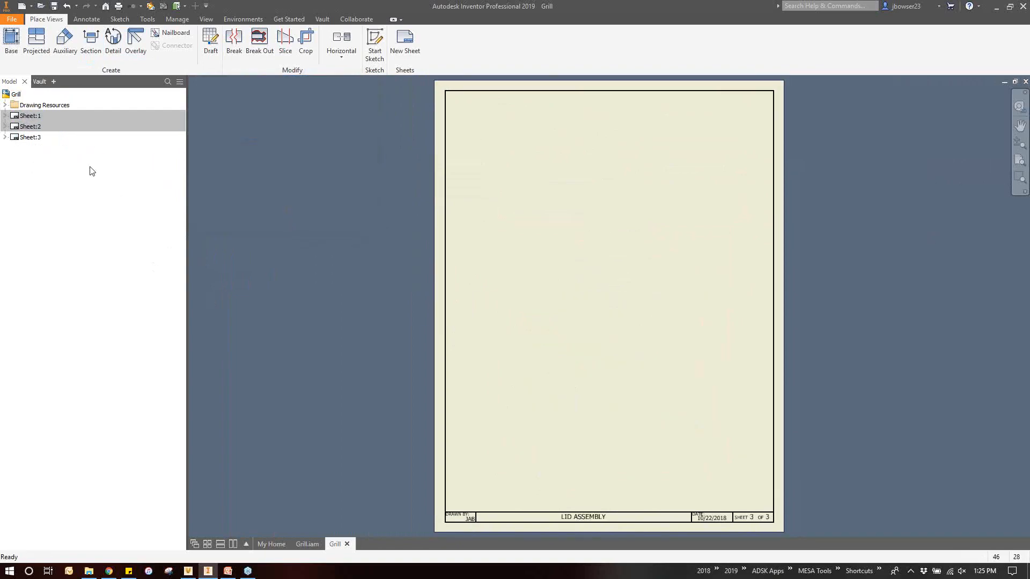
# Place an isometric base view of the grill using the position "3. Remove Vent & Handles", its matching level of detail and scale 1/4
pyautogui.click(10, 43)
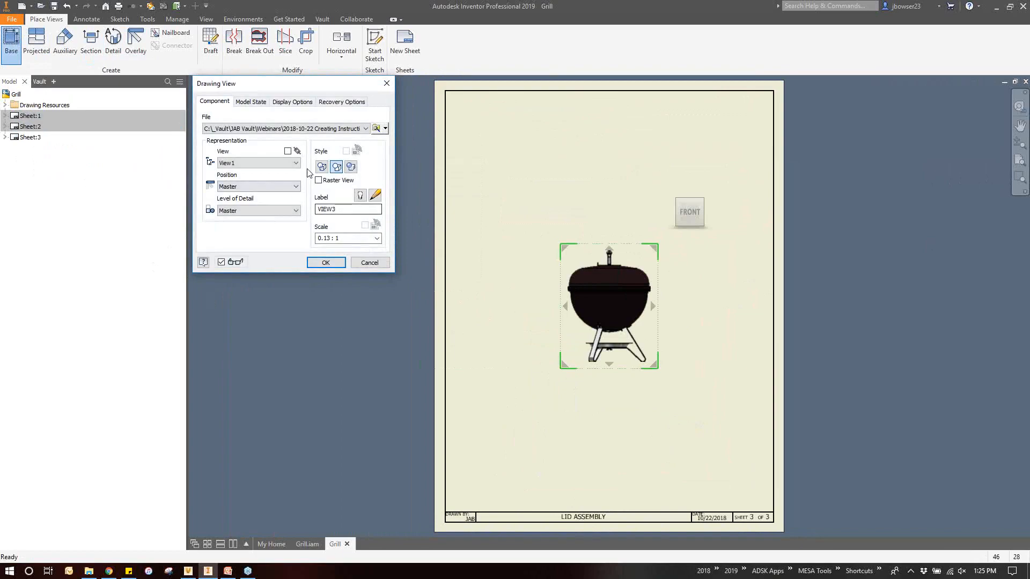
pyautogui.click(703, 200)
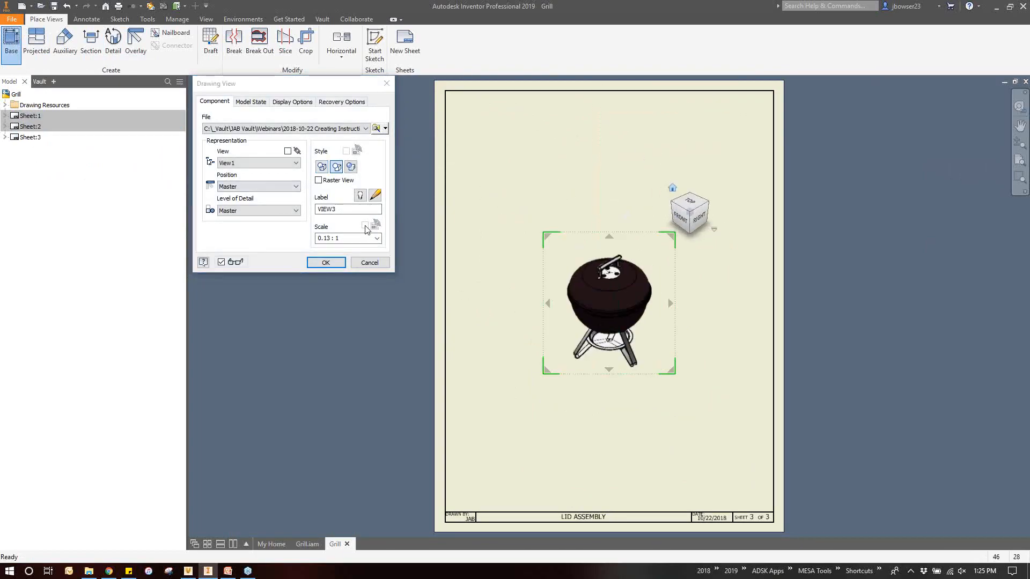
pyautogui.click(265, 187)
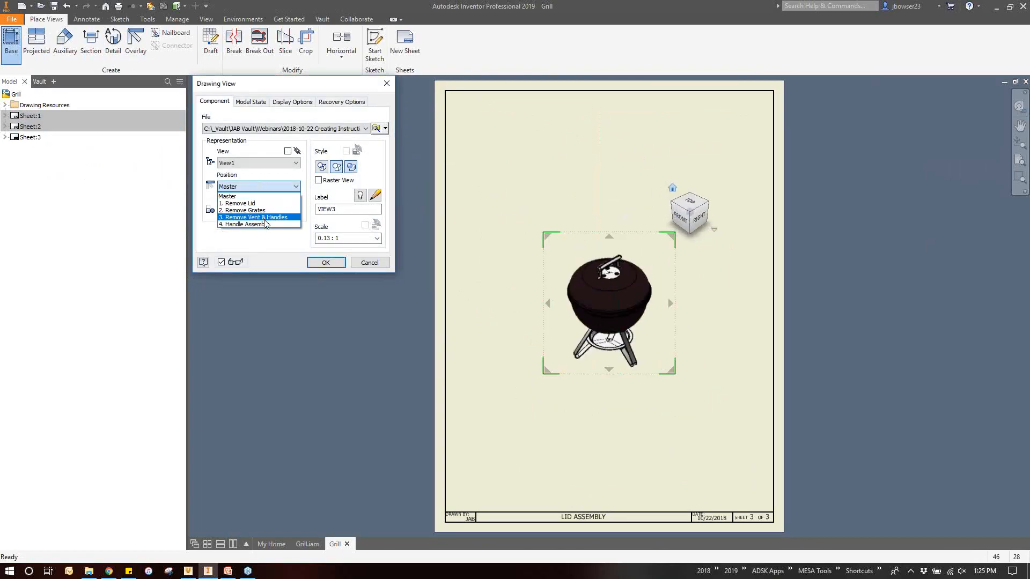
pyautogui.click(262, 218)
pyautogui.click(255, 212)
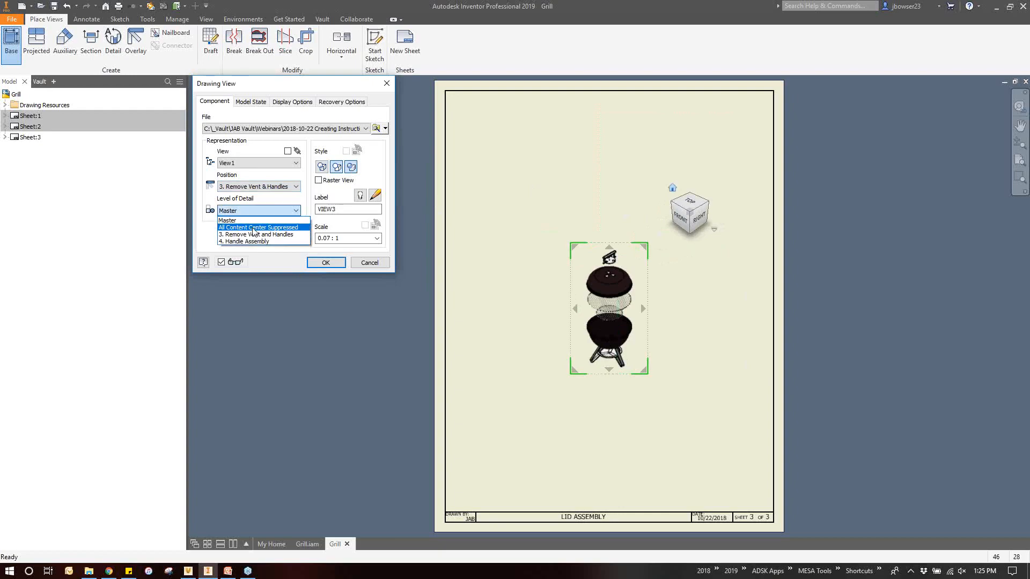
pyautogui.click(255, 236)
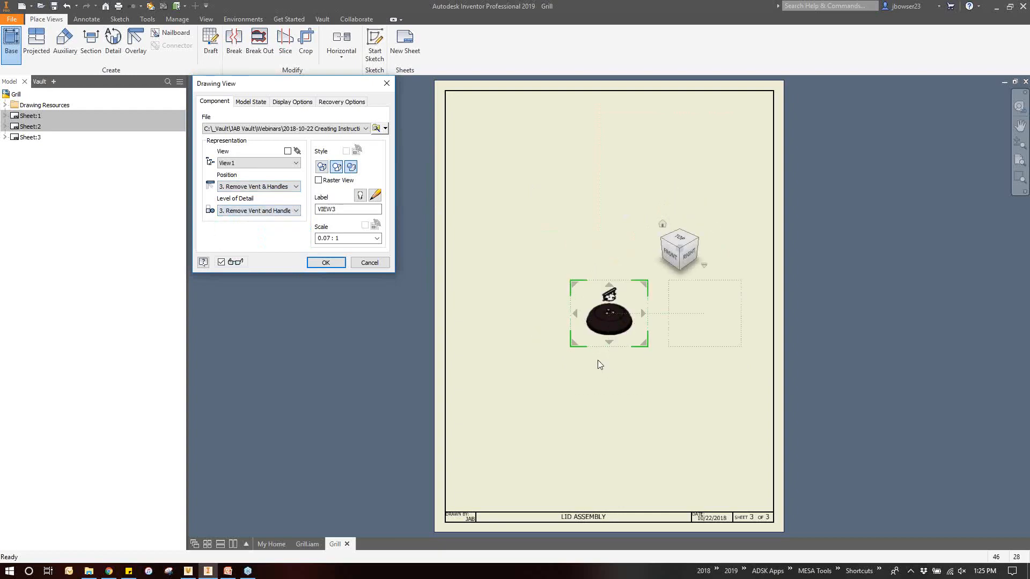
pyautogui.moveTo(646, 281); pyautogui.dragTo(697, 216)
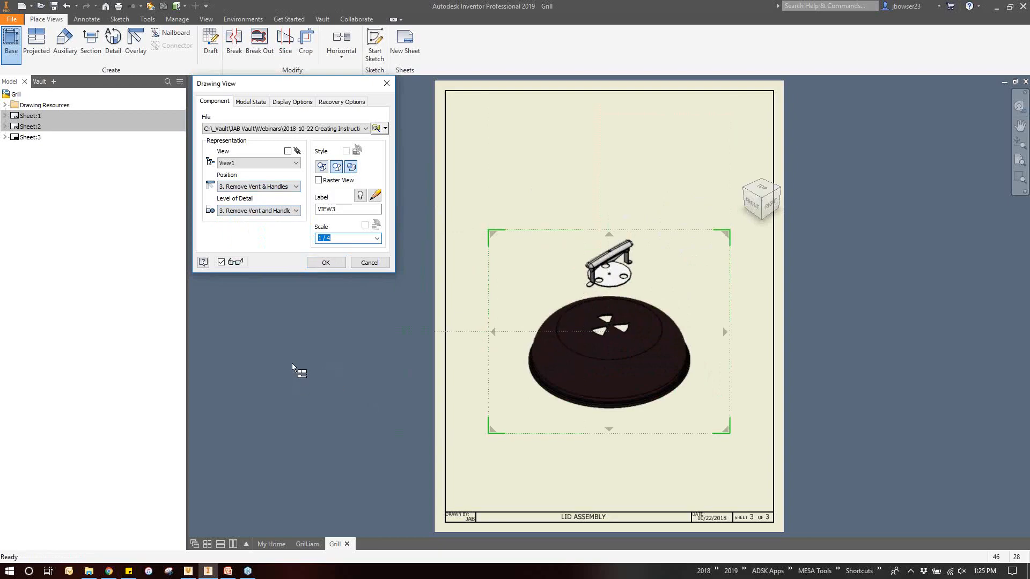
pyautogui.click(326, 263)
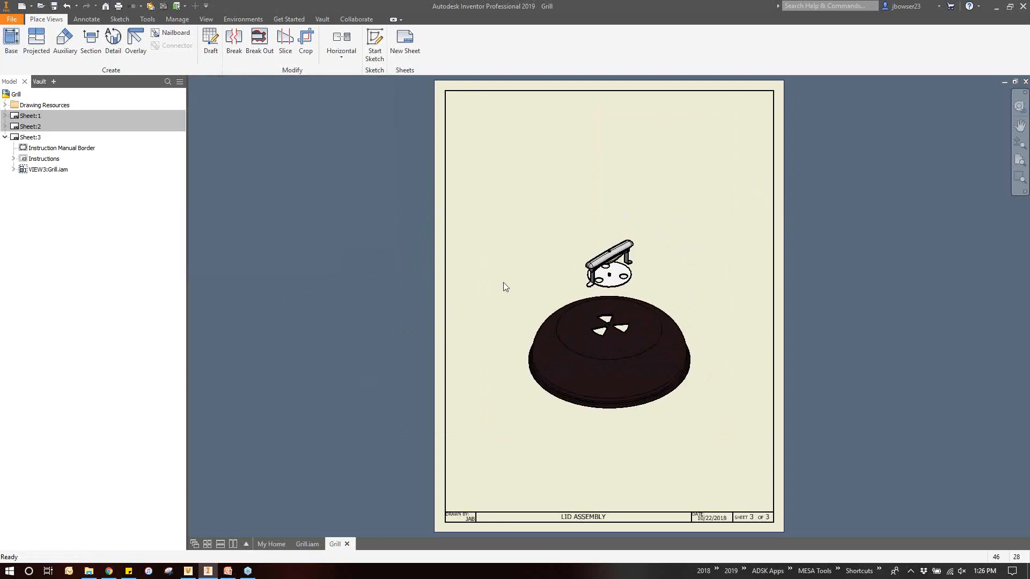
# Add a LID ASSEMBLY: note above the view with two numbered lines: ASSEMBLE VENT ONTO LID WITH SUPPLIED HARDWARE and ASSEMBLE HANDLE ONTO LID WITH SUPPLIED HARDWARE
pyautogui.click(525, 285)
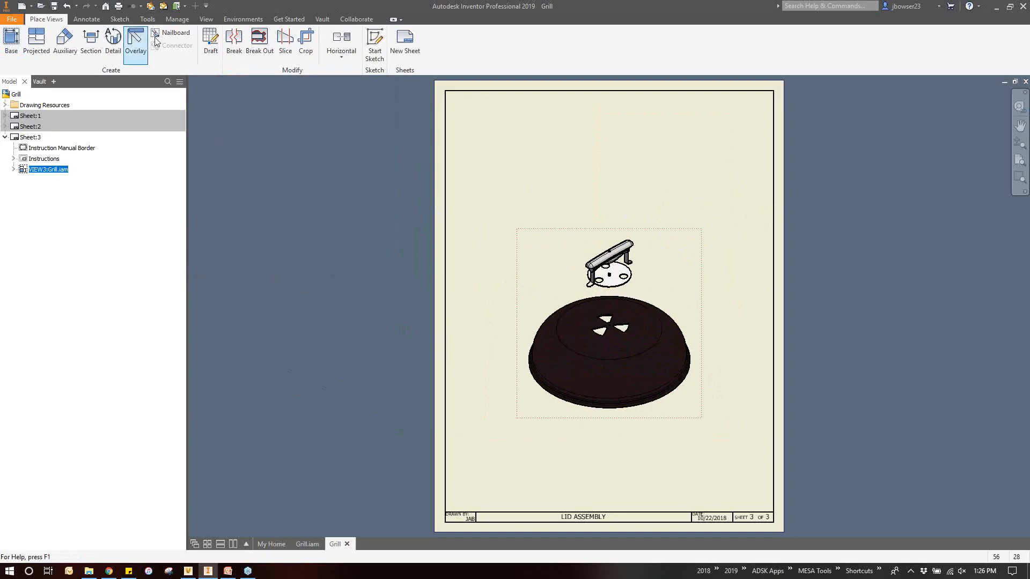
pyautogui.click(79, 16)
pyautogui.click(207, 45)
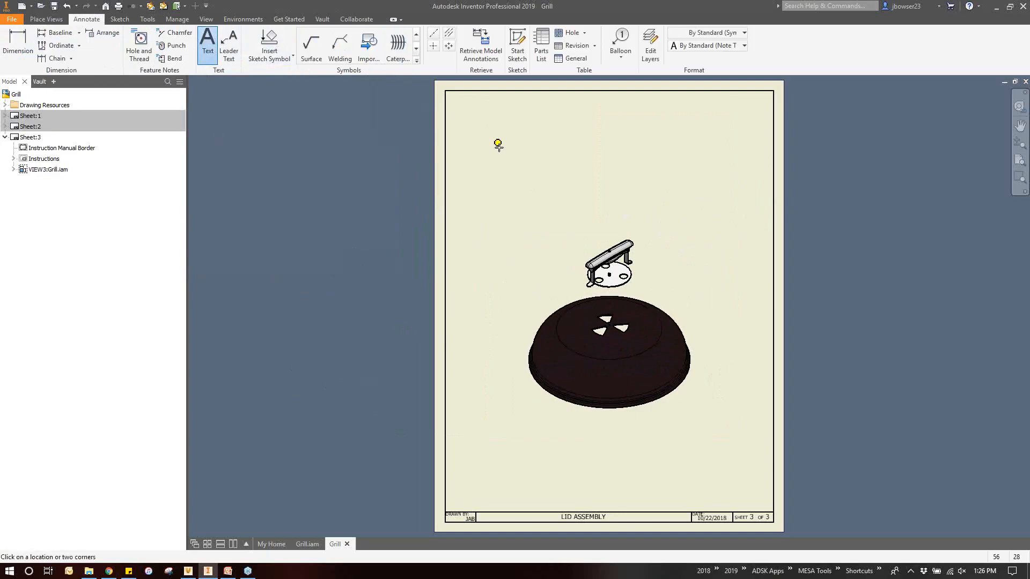
pyautogui.click(472, 112)
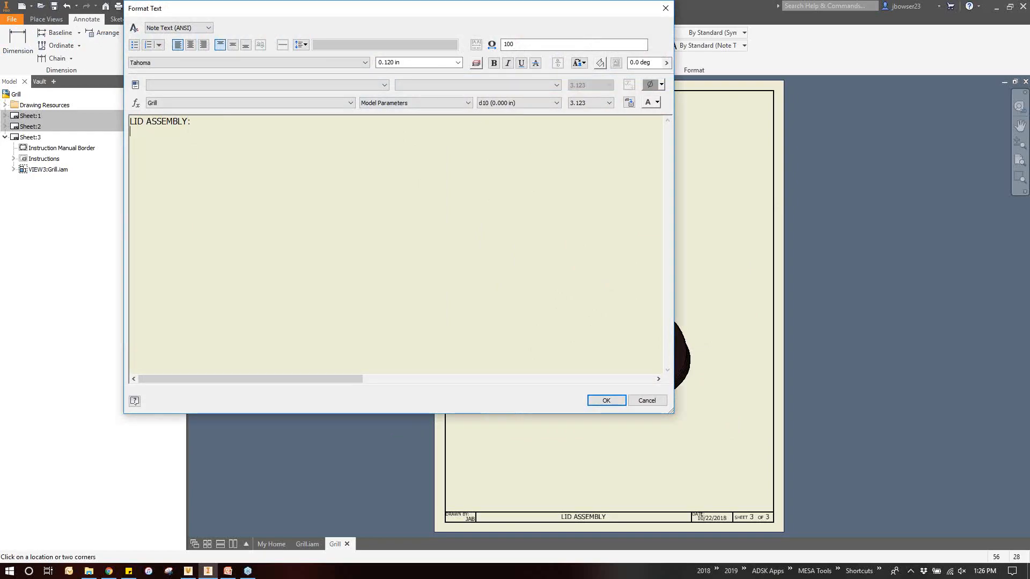
pyautogui.click(147, 44)
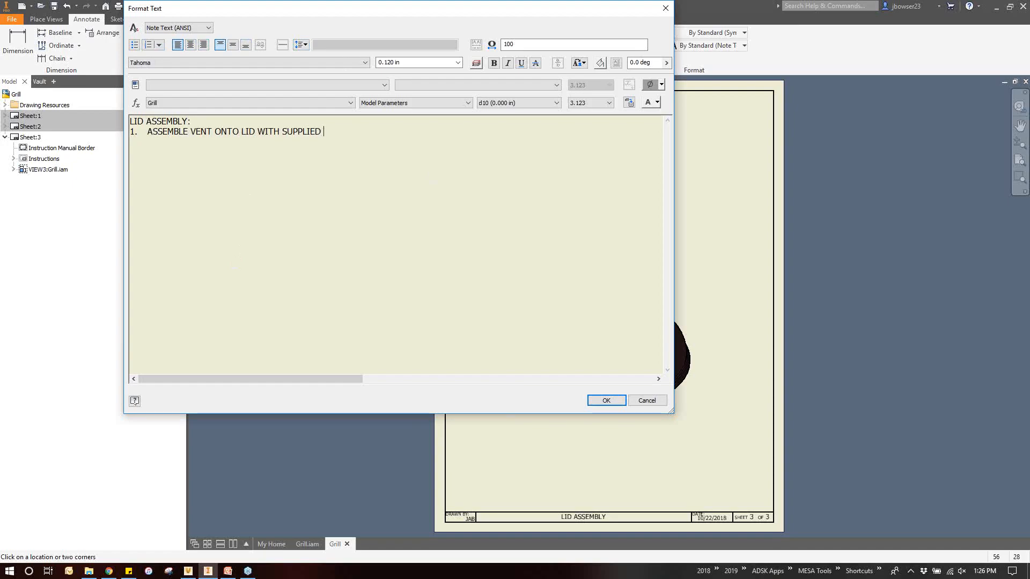
pyautogui.write('WARE')
pyautogui.press('Return')
pyautogui.write('ASSEMBLE HANDLE O')
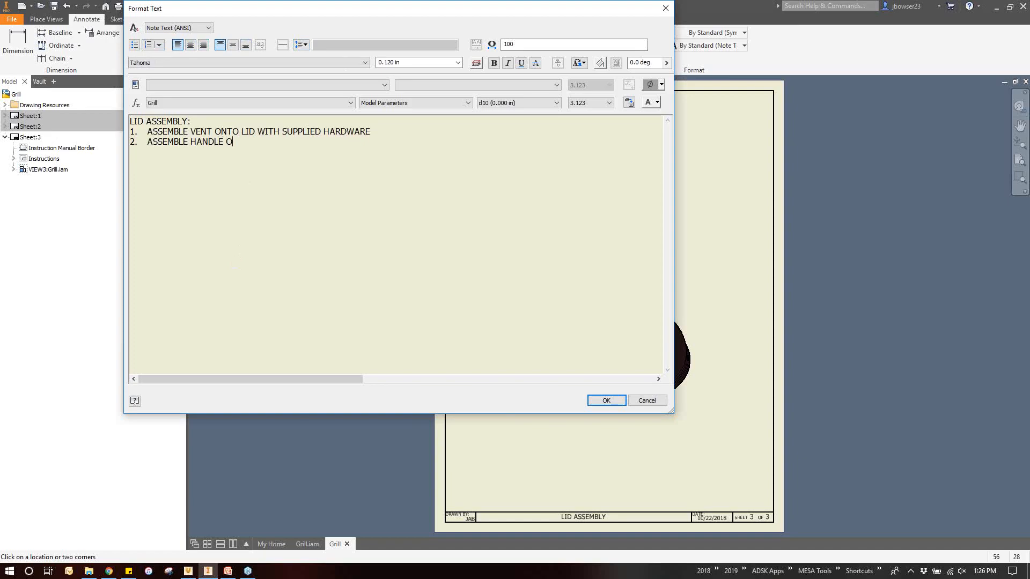
pyautogui.write('WITH SUPPLIED HARDWARE')
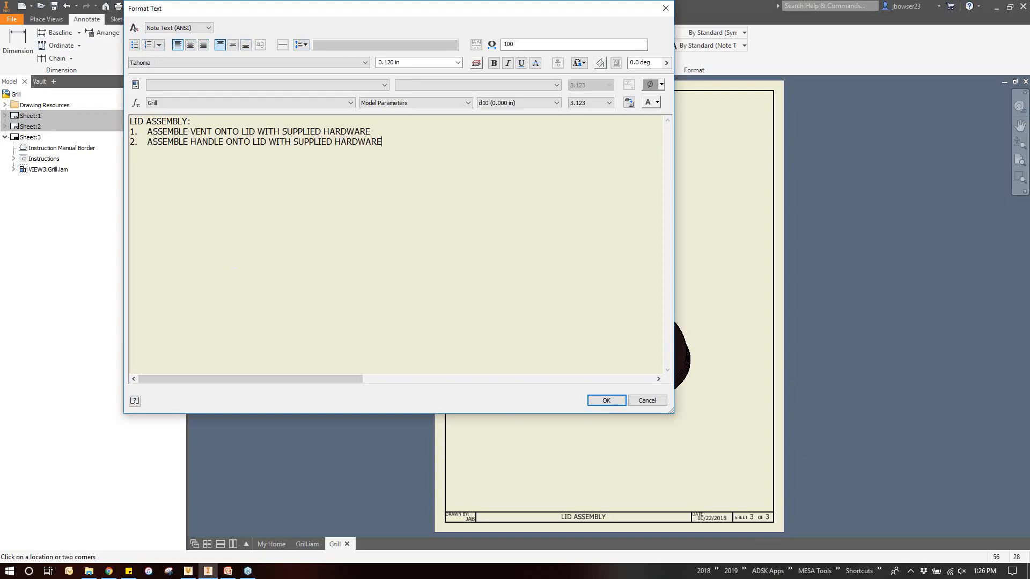
pyautogui.click(606, 400)
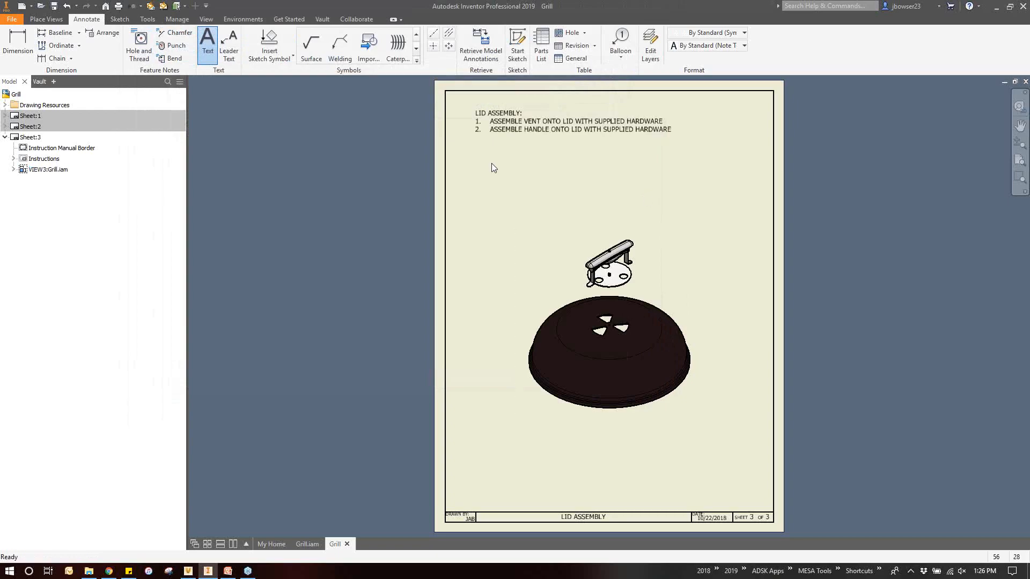
# Increase the scale of the exploded lid view so it fills more of the sheet
pyautogui.doubleClick(682, 402)
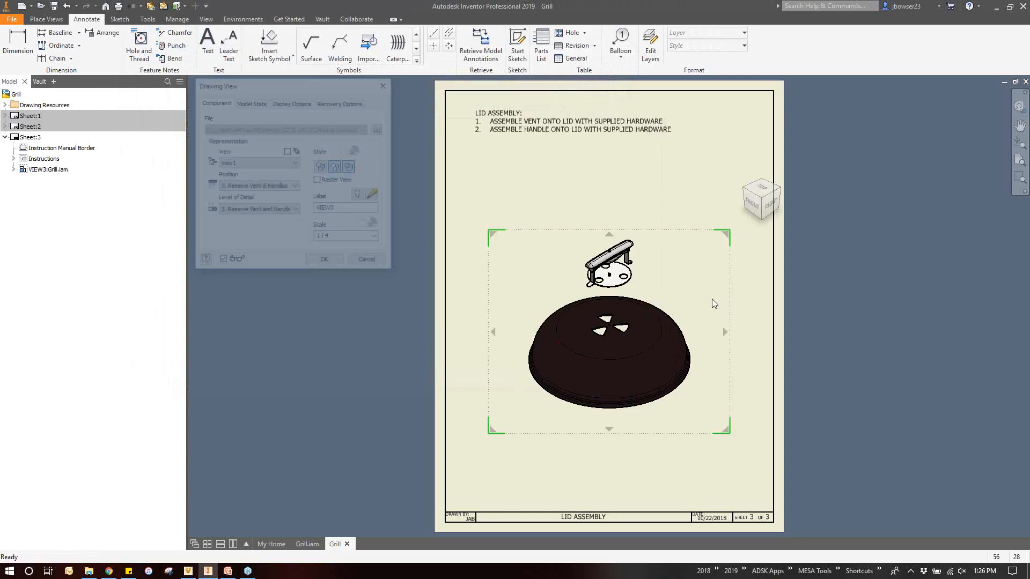
pyautogui.moveTo(731, 231); pyautogui.dragTo(793, 167)
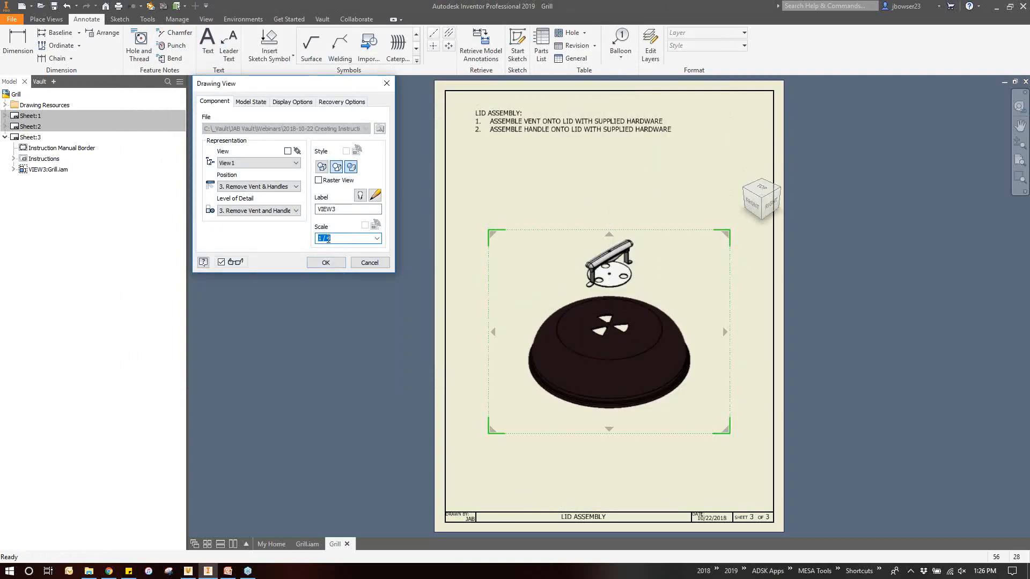
pyautogui.doubleClick(328, 238)
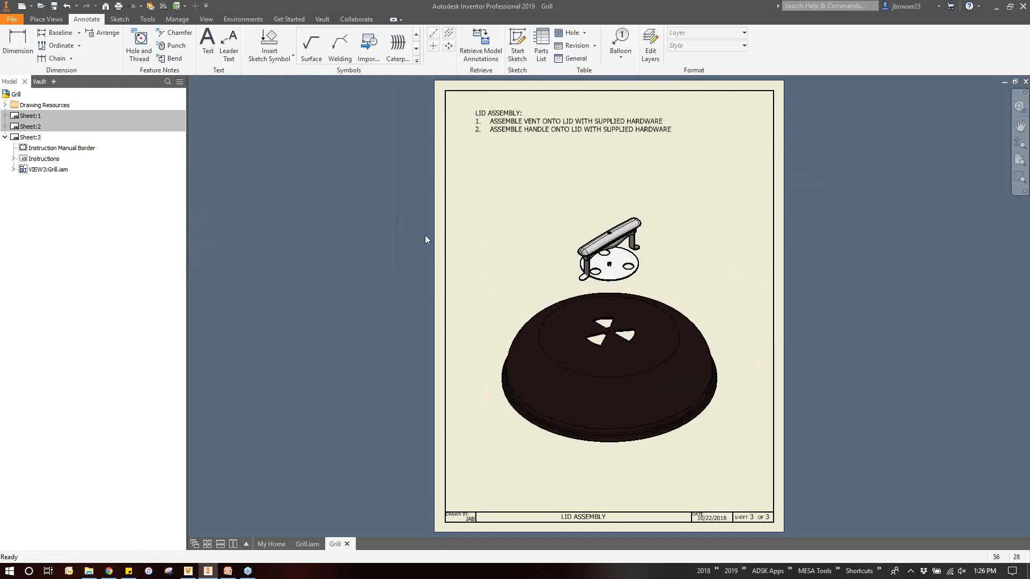
# Label the lid with a balloon in the Instruction Manual Part Number style, placed above and outside its edge
pyautogui.click(551, 224)
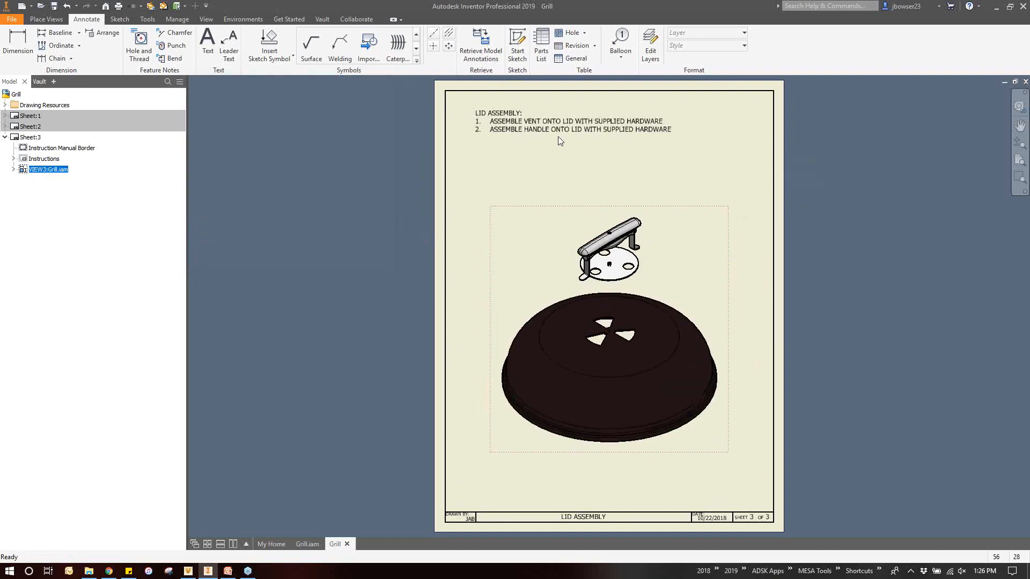
pyautogui.click(628, 34)
pyautogui.click(717, 46)
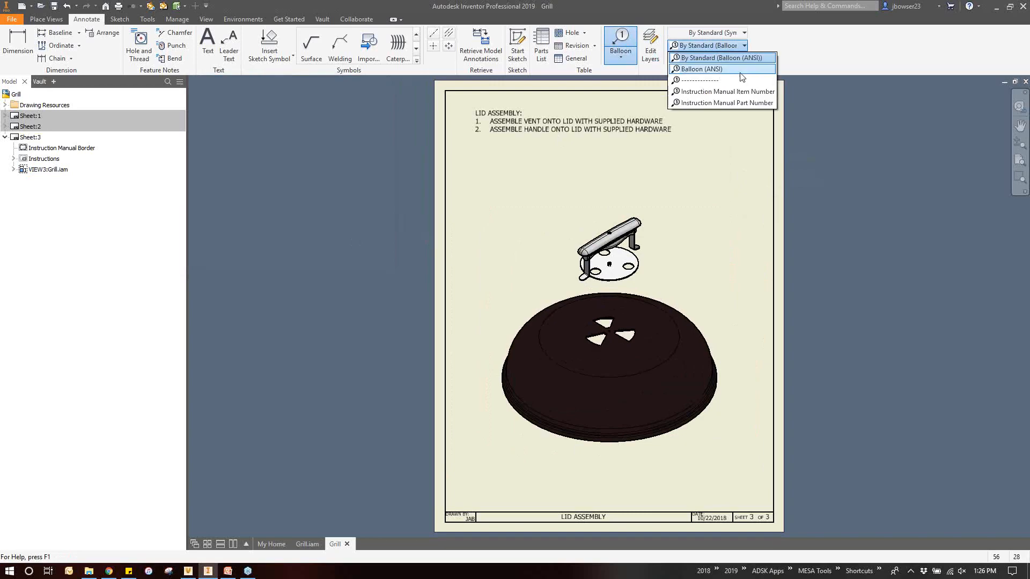
pyautogui.click(717, 103)
pyautogui.click(691, 319)
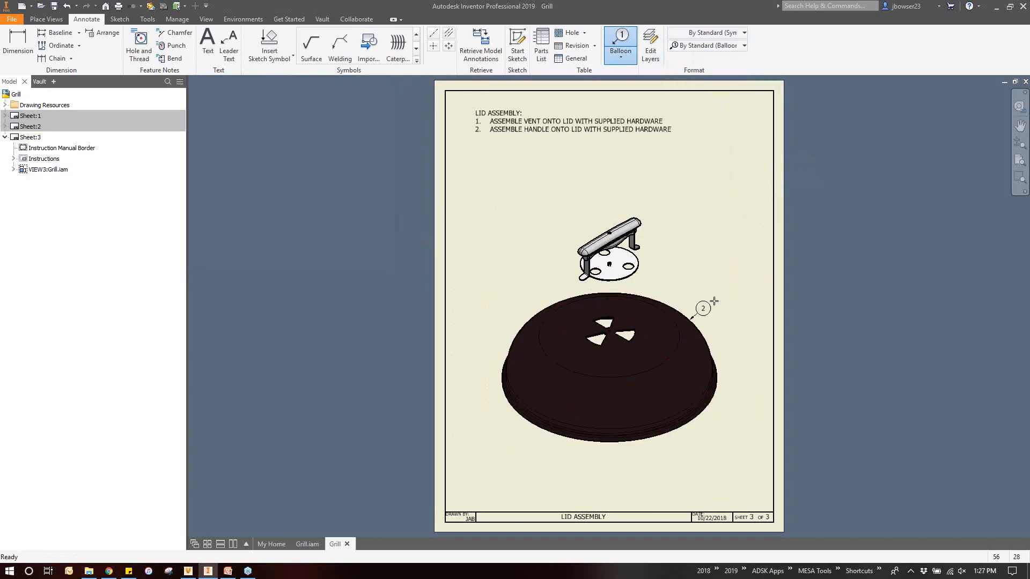
pyautogui.click(743, 45)
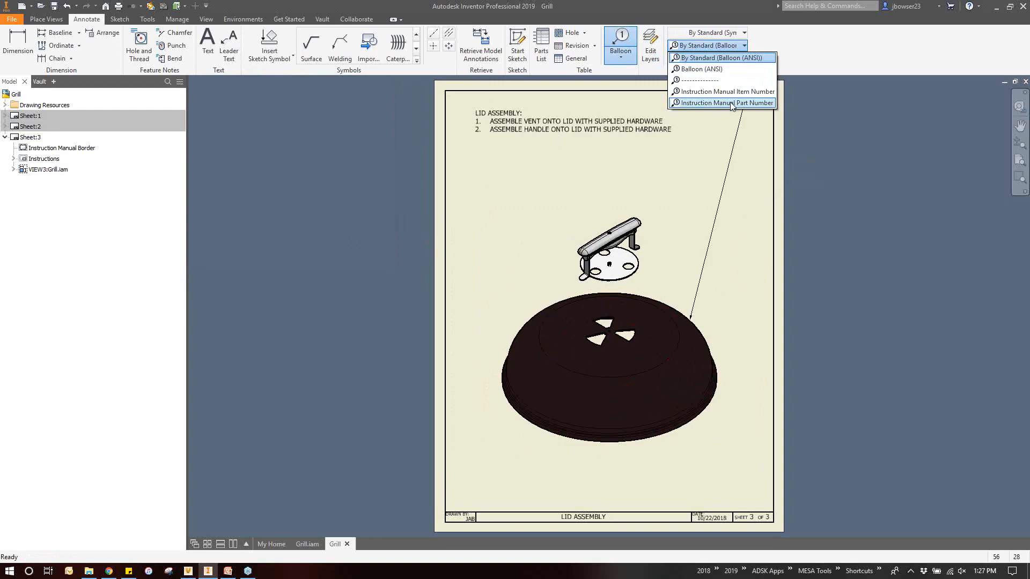
pyautogui.click(729, 103)
pyautogui.click(734, 280)
# Add part-name balloons for the handle and the vent beside the view, and end the balloon command
pyautogui.scroll(-5, 686, 238)
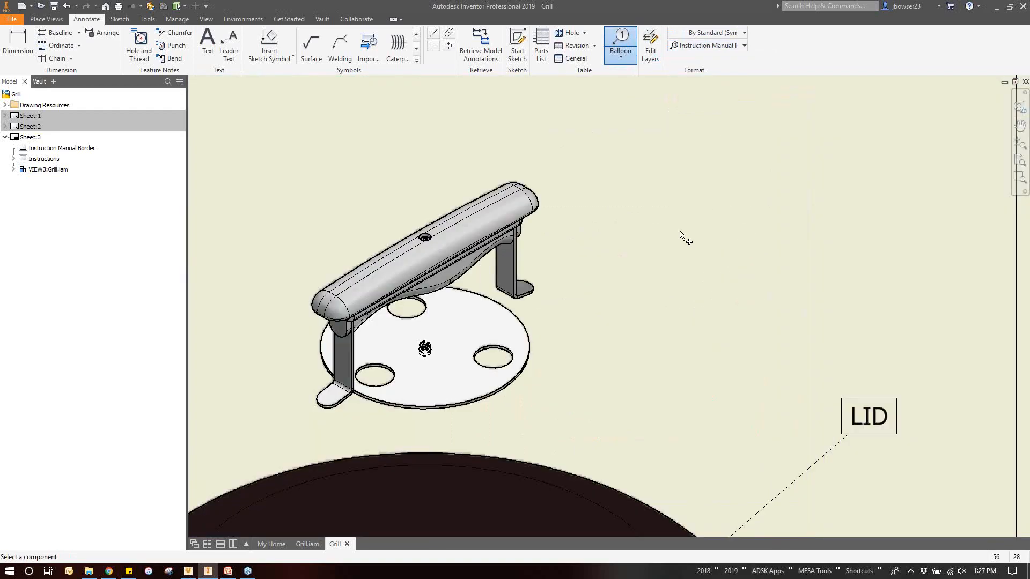
pyautogui.click(523, 261)
pyautogui.click(641, 192)
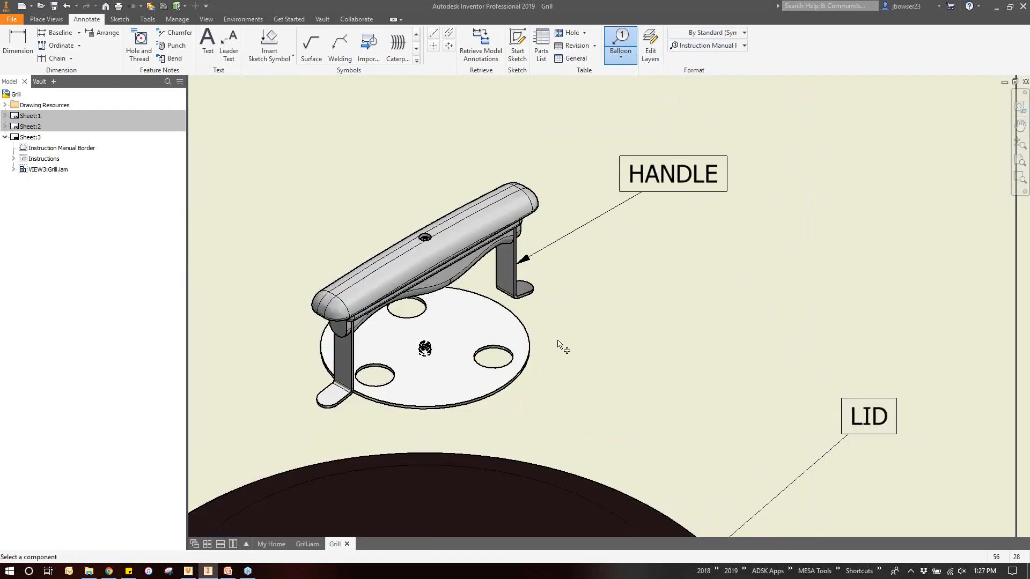
pyautogui.click(531, 353)
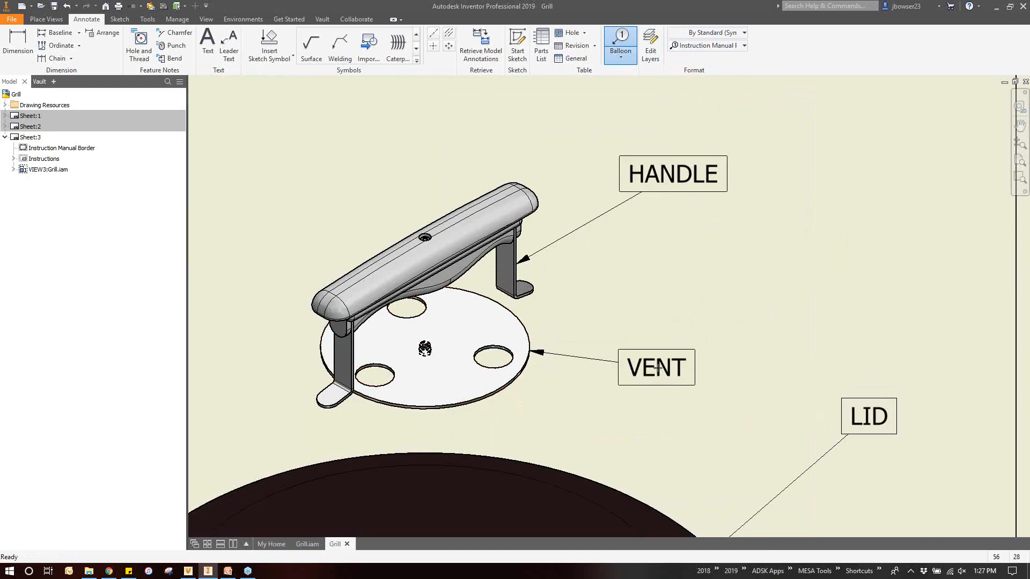
pyautogui.click(688, 376)
pyautogui.scroll(3, 837, 140)
pyautogui.rightClick(425, 150)
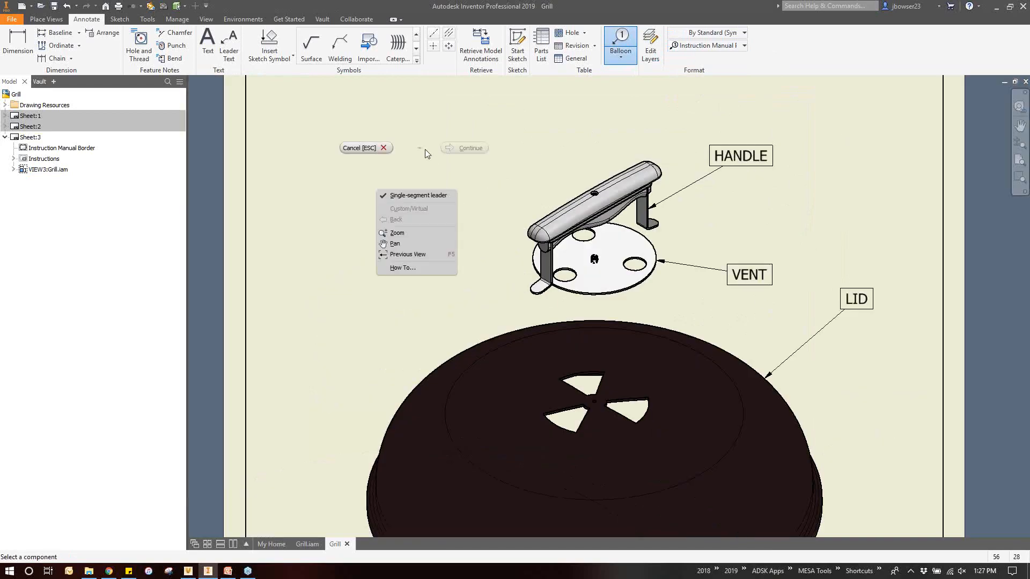
pyautogui.click(361, 153)
# Start a sketch on the lid view and project the circular edges of the vent's center hardware and the lid's center hole
pyautogui.rightClick(417, 224)
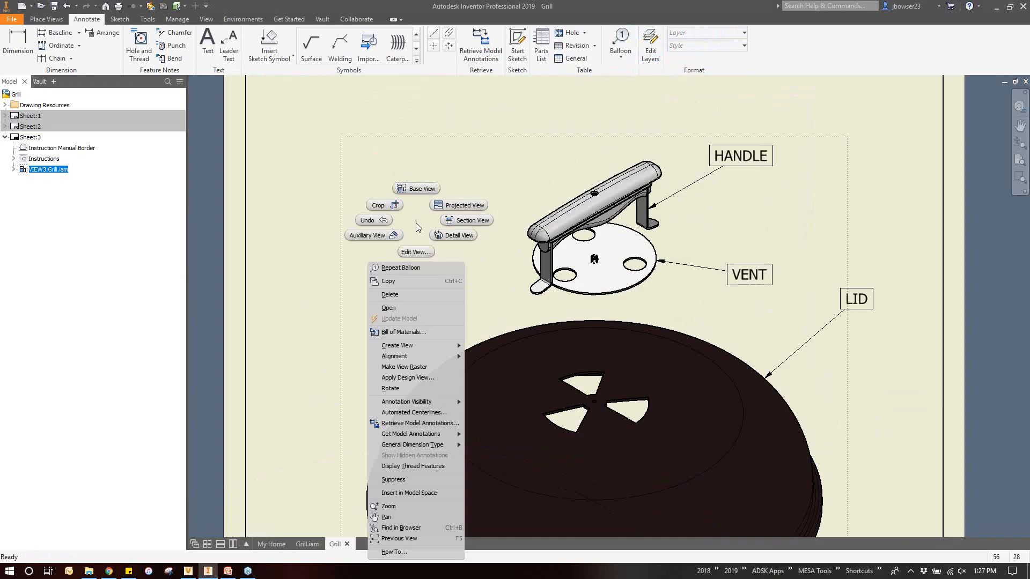
pyautogui.press('Escape')
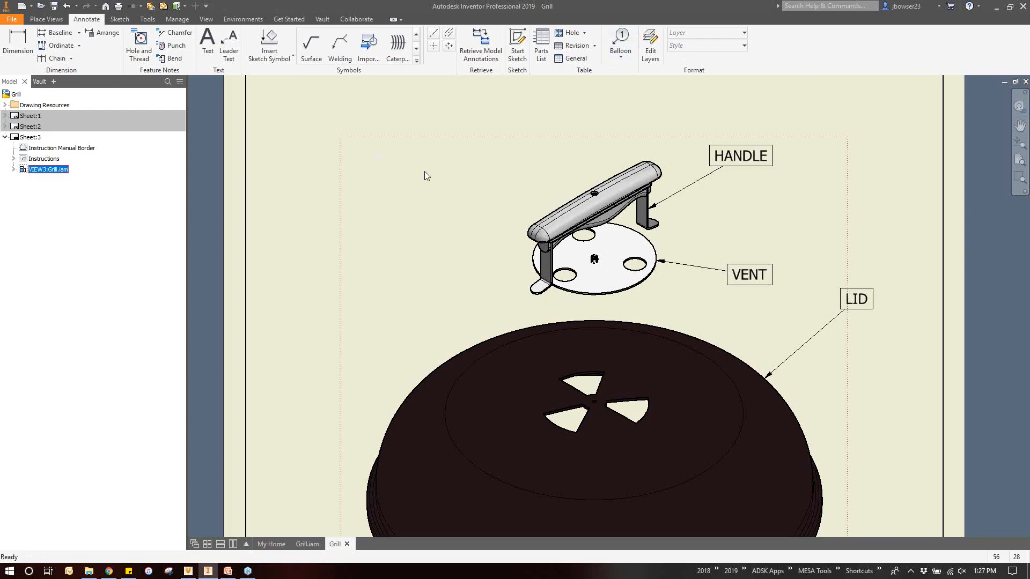
pyautogui.click(518, 48)
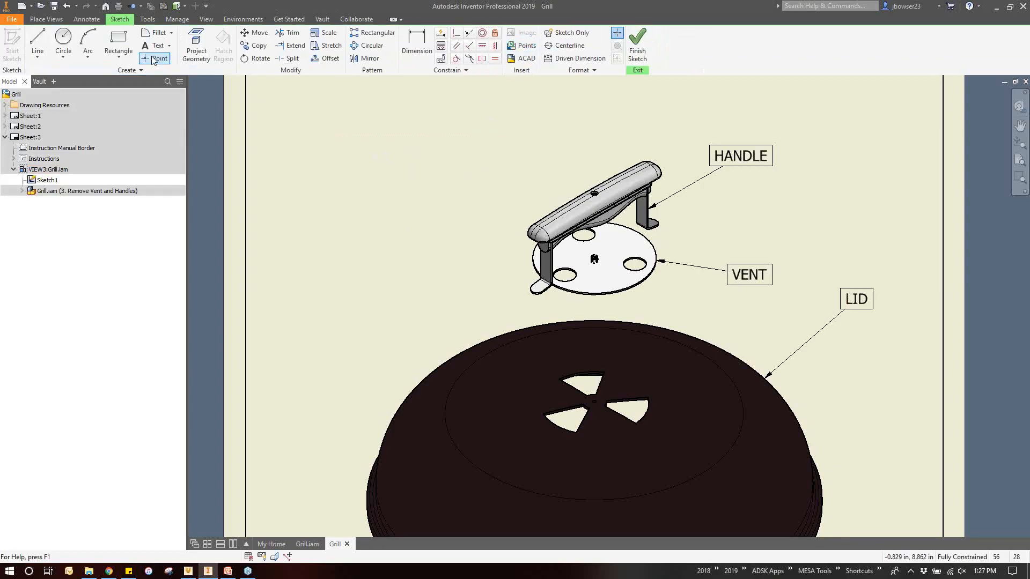
pyautogui.click(195, 42)
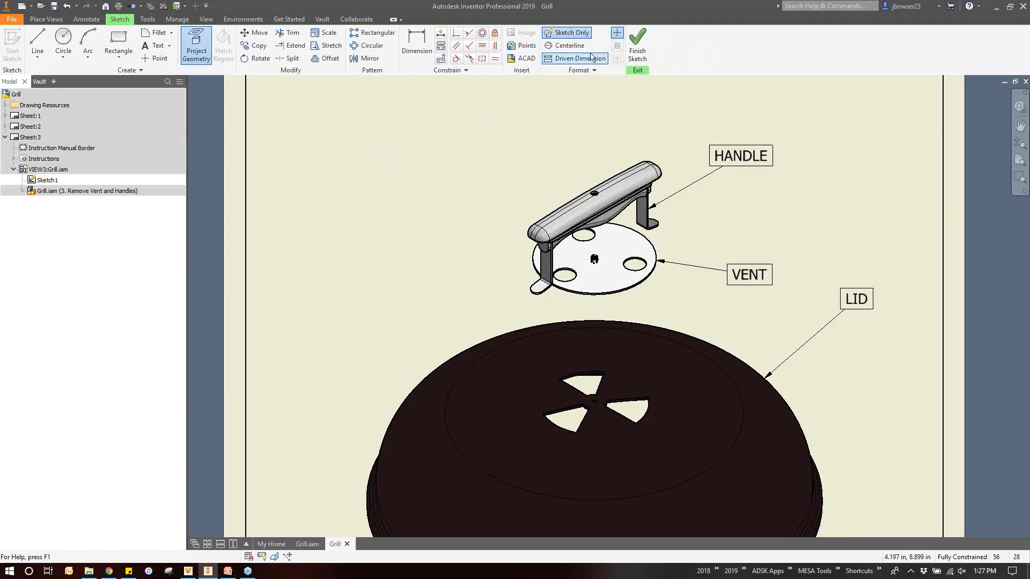
pyautogui.scroll(6, 602, 277)
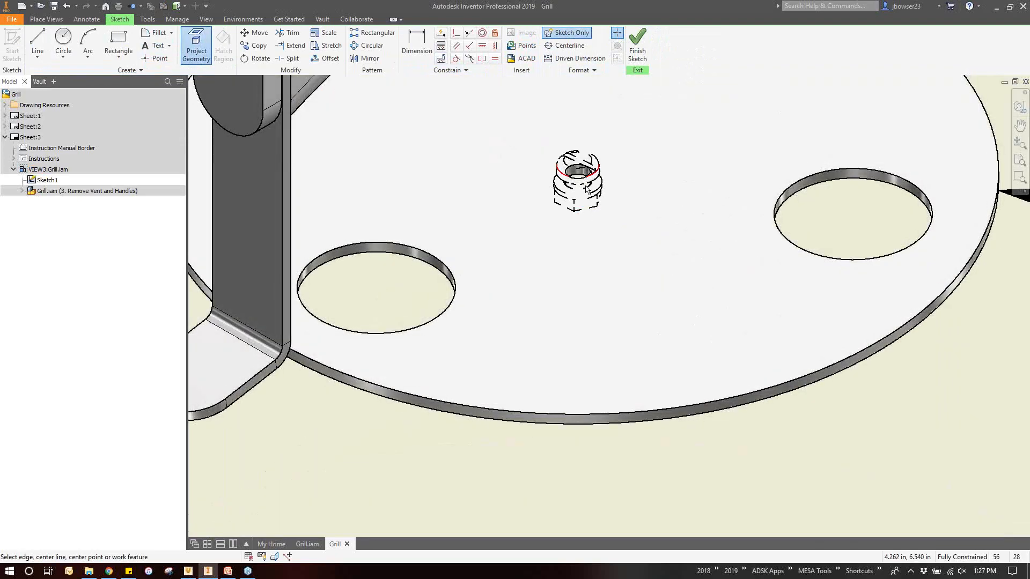
pyautogui.scroll(-6, 587, 187)
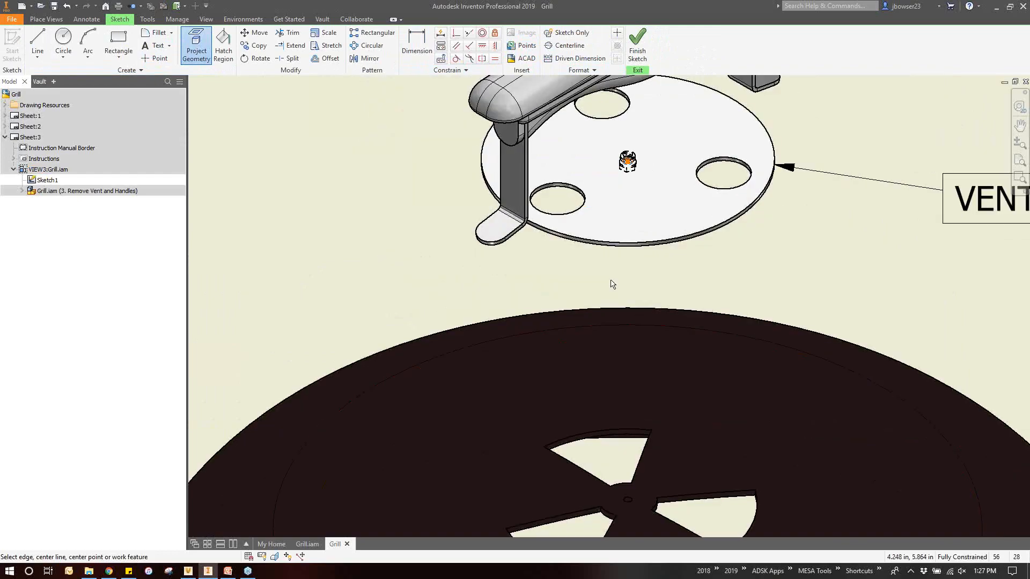
pyautogui.scroll(5, 621, 407)
pyautogui.scroll(-6, 633, 356)
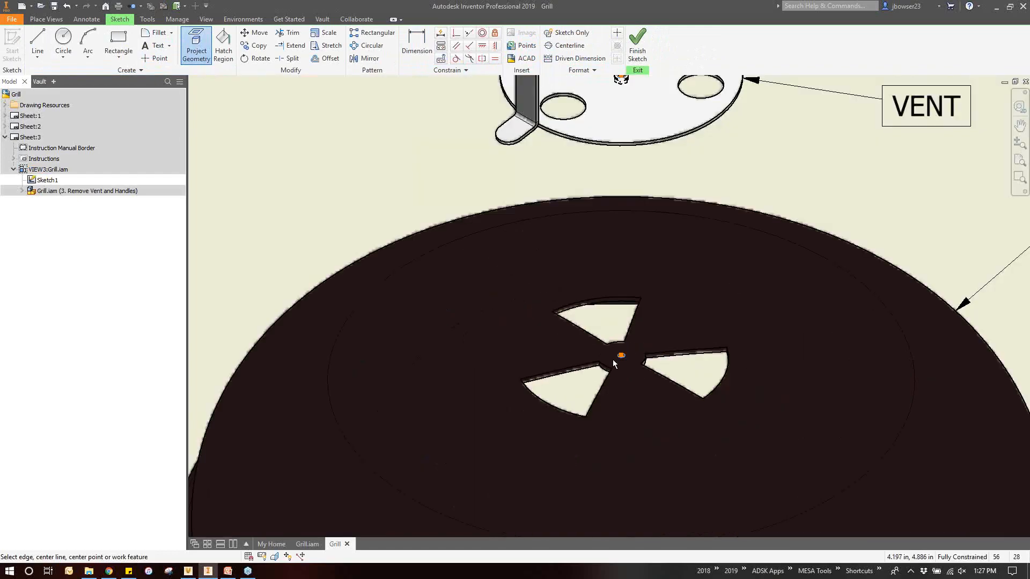
# Draw an alignment line from the center of the vent's hardware down to the center of the lid's hole
pyautogui.click(38, 42)
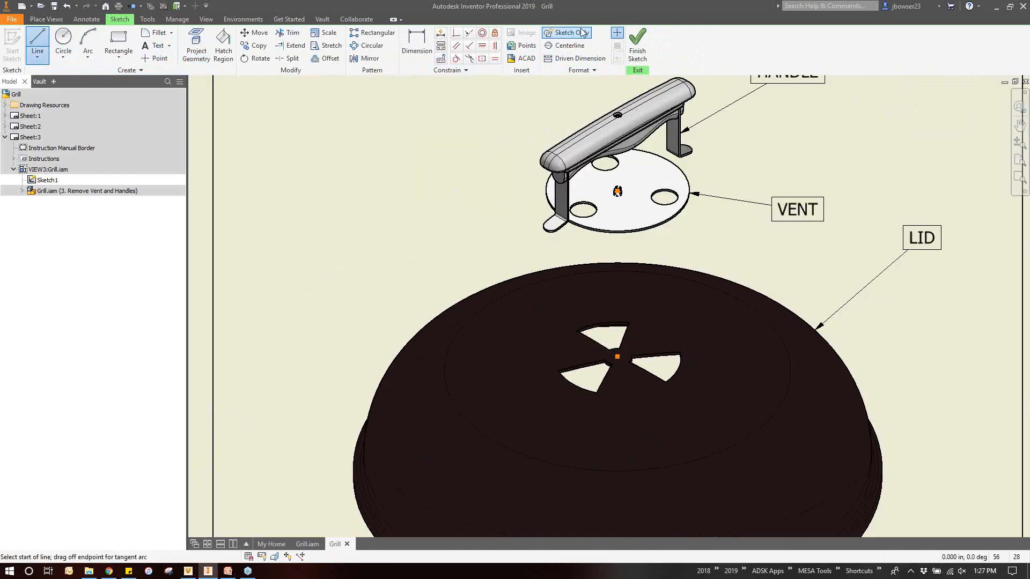
pyautogui.click(617, 191)
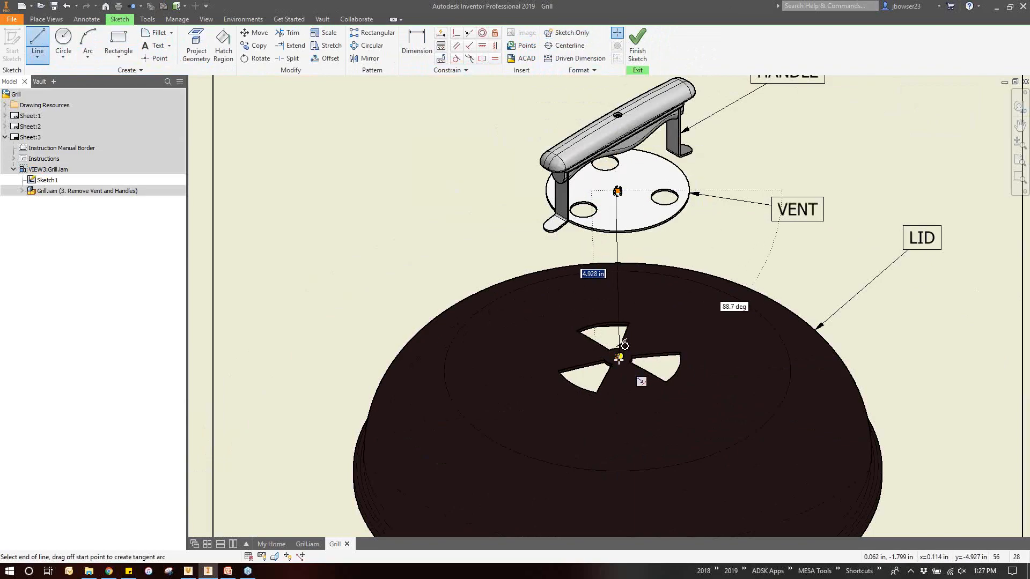
pyautogui.scroll(6, 619, 357)
pyautogui.click(625, 329)
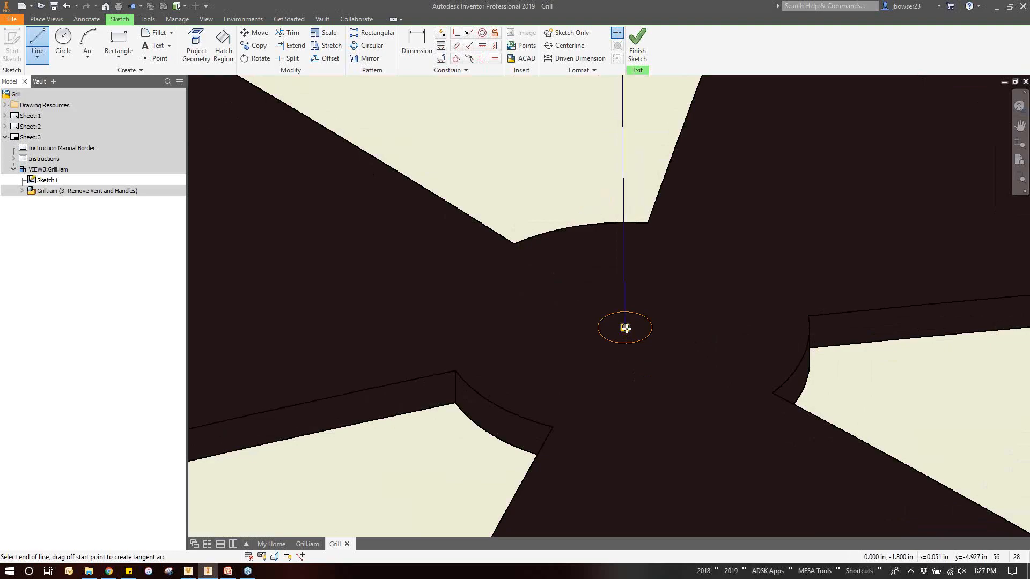
# Delete the alignment line that starts off-center on the vent's hardware
pyautogui.scroll(-5, 625, 328)
pyautogui.scroll(4, 603, 182)
pyautogui.scroll(5, 603, 184)
pyautogui.press('Escape')
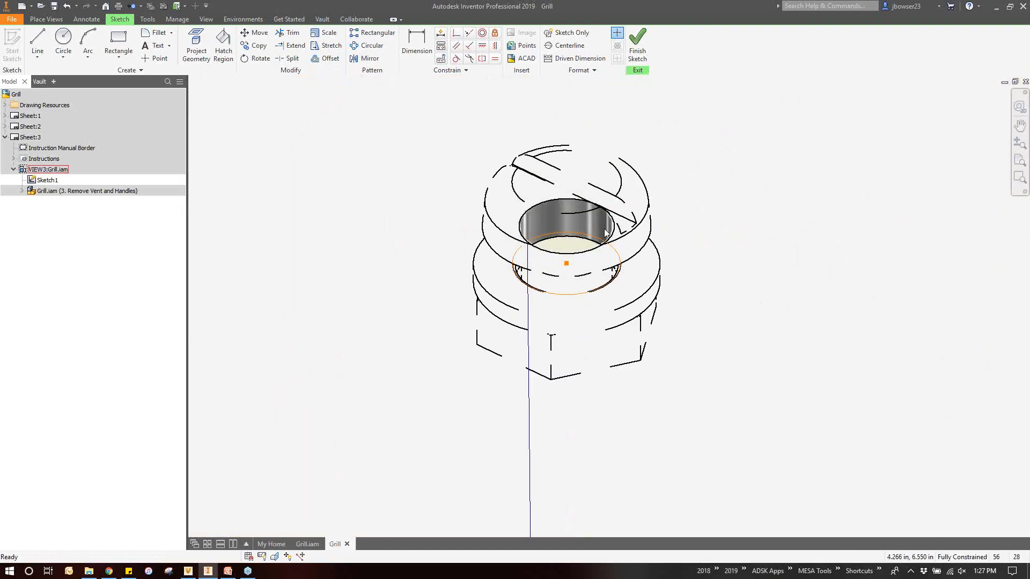
pyautogui.click(529, 259)
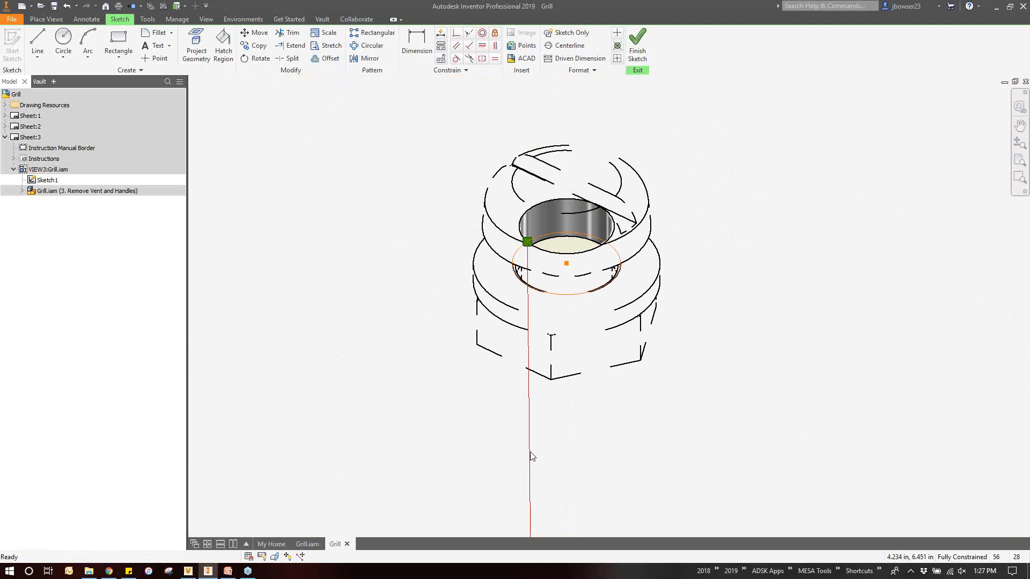
pyautogui.press('Delete')
# Draw a new alignment line from the center point of the vent's hardware circle to the lid hole's center, and finish the sketch
pyautogui.click(37, 42)
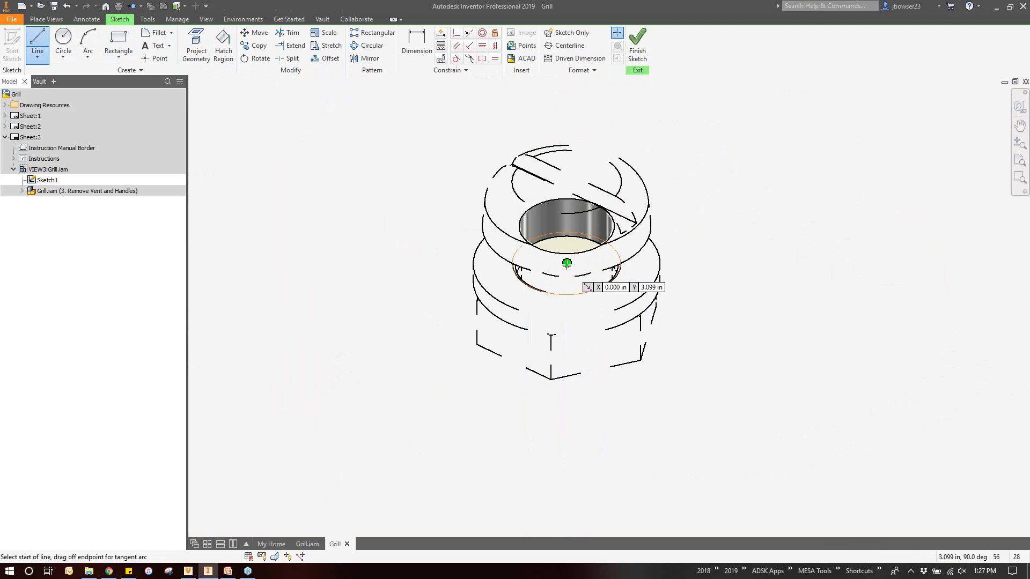
pyautogui.click(567, 266)
pyautogui.scroll(-6, 563, 268)
pyautogui.scroll(-4, 547, 456)
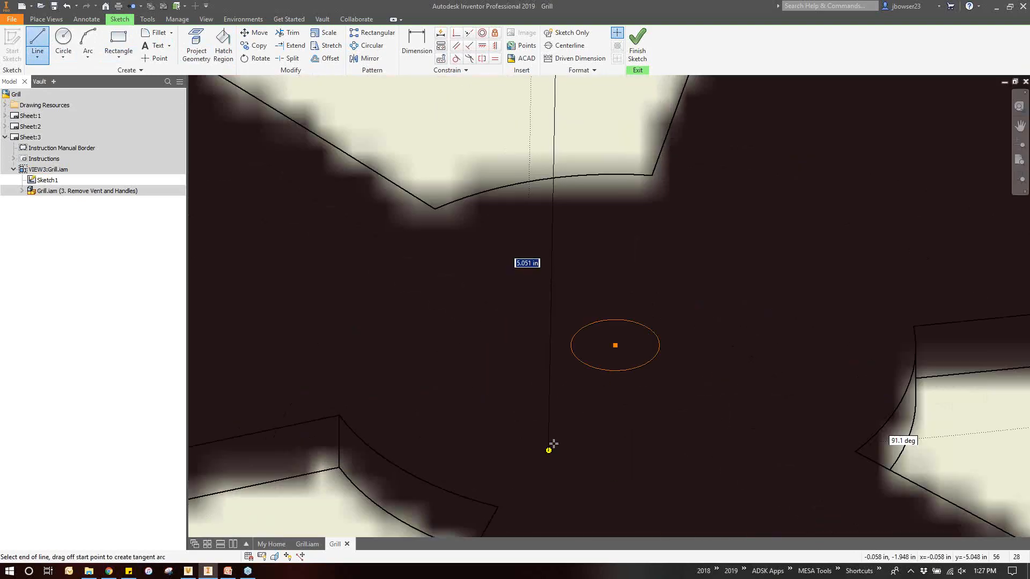
pyautogui.scroll(5, 508, 314)
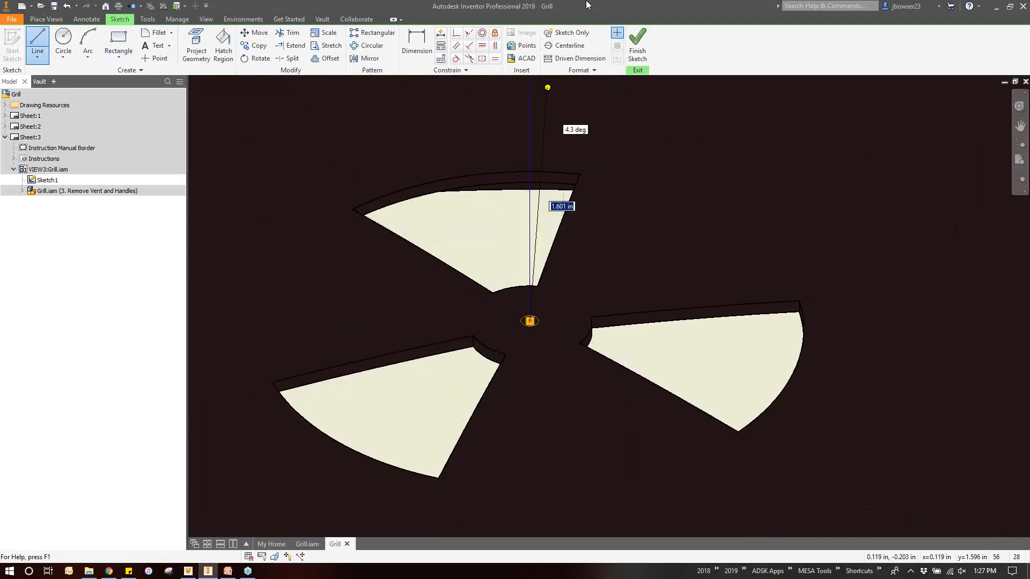
pyautogui.click(637, 43)
pyautogui.scroll(5, 571, 237)
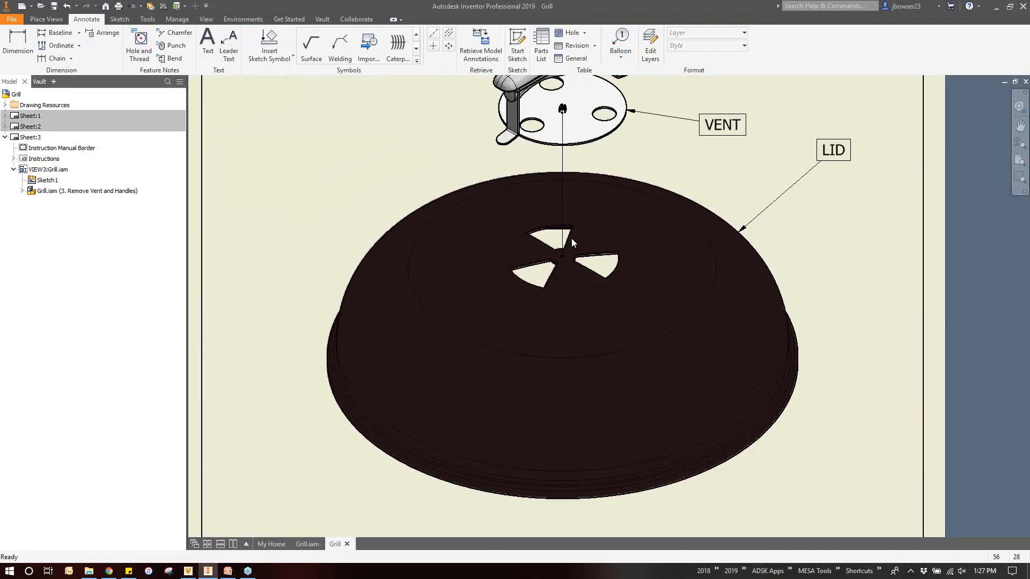
# Set the line type of the alignment line's sketch to Dashed
pyautogui.rightClick(562, 158)
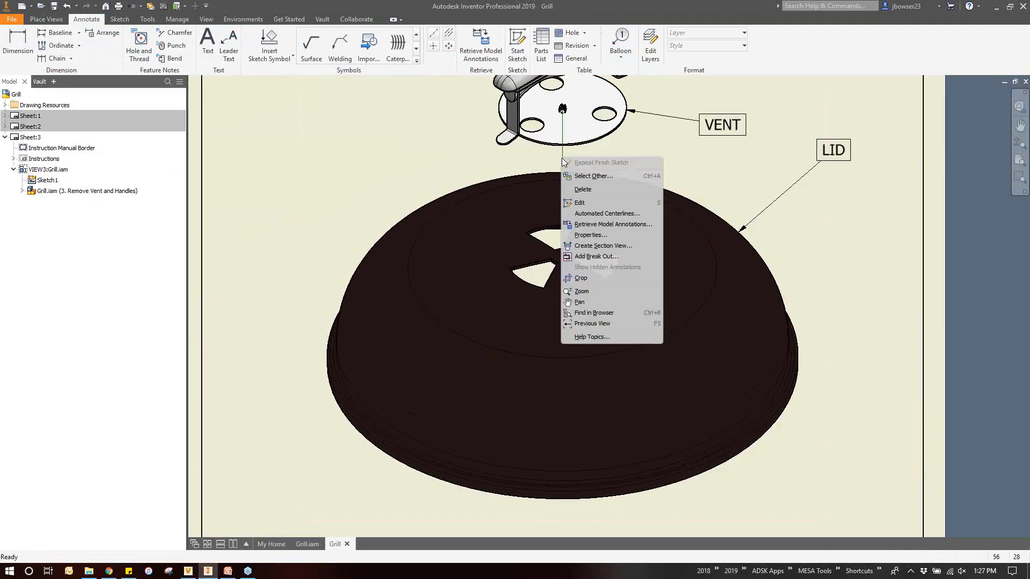
pyautogui.click(609, 234)
pyautogui.click(281, 115)
pyautogui.click(257, 141)
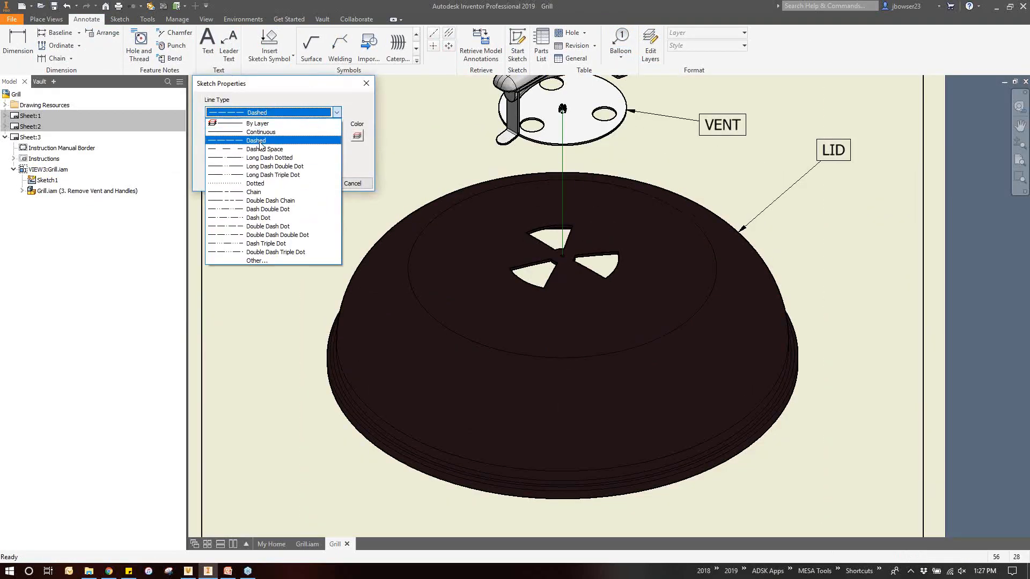
pyautogui.click(296, 185)
pyautogui.scroll(5, 566, 263)
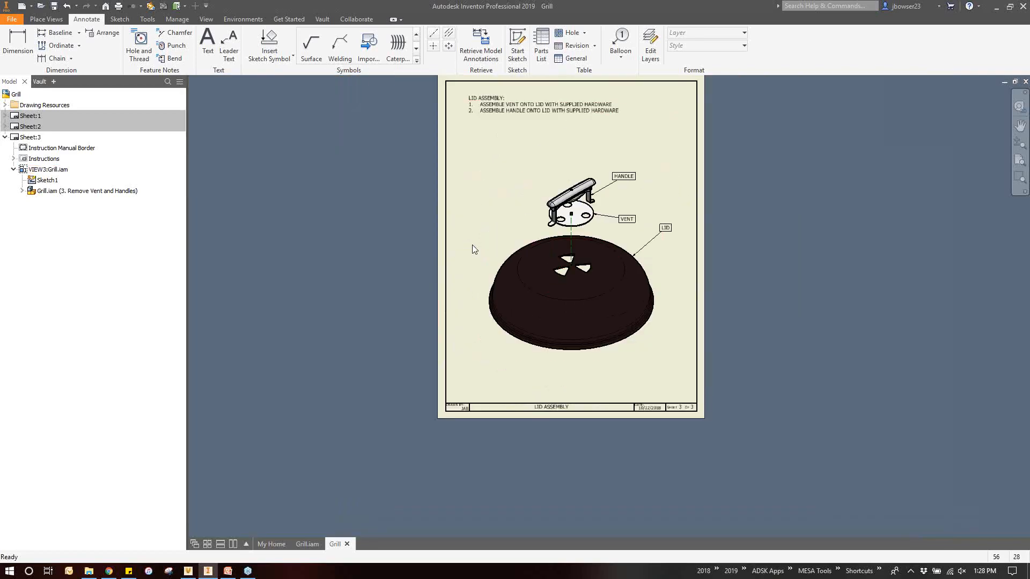
pyautogui.press('Home')
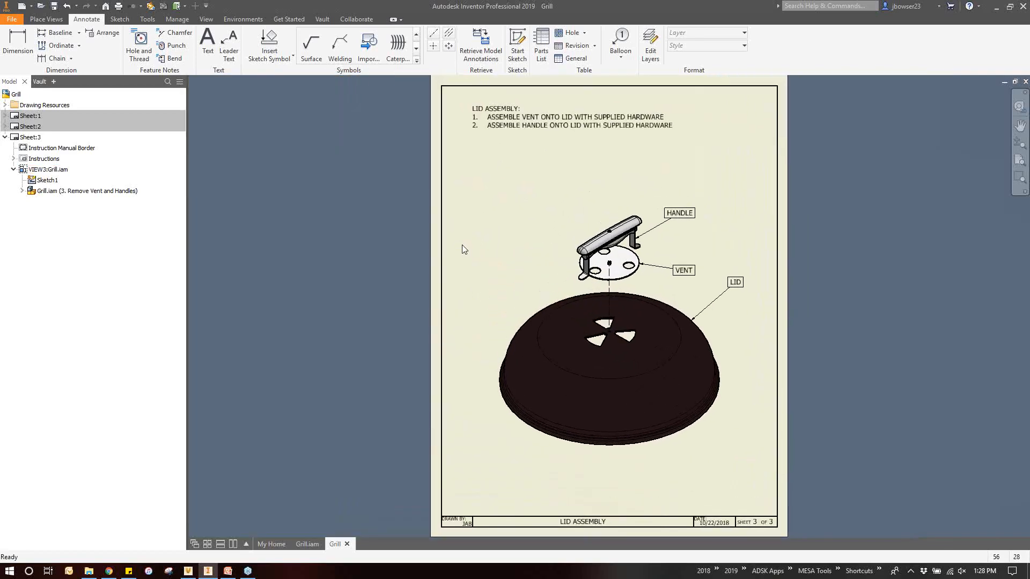
# Add a new sheet with the author's initials and the title ASSEMBLE GRATES AND LID
pyautogui.rightClick(40, 113)
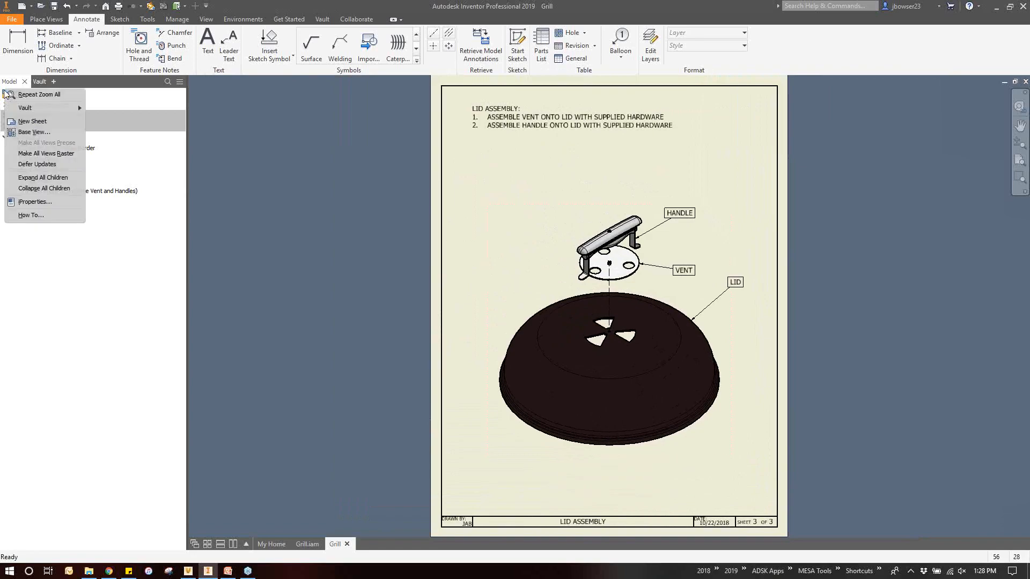
pyautogui.click(46, 123)
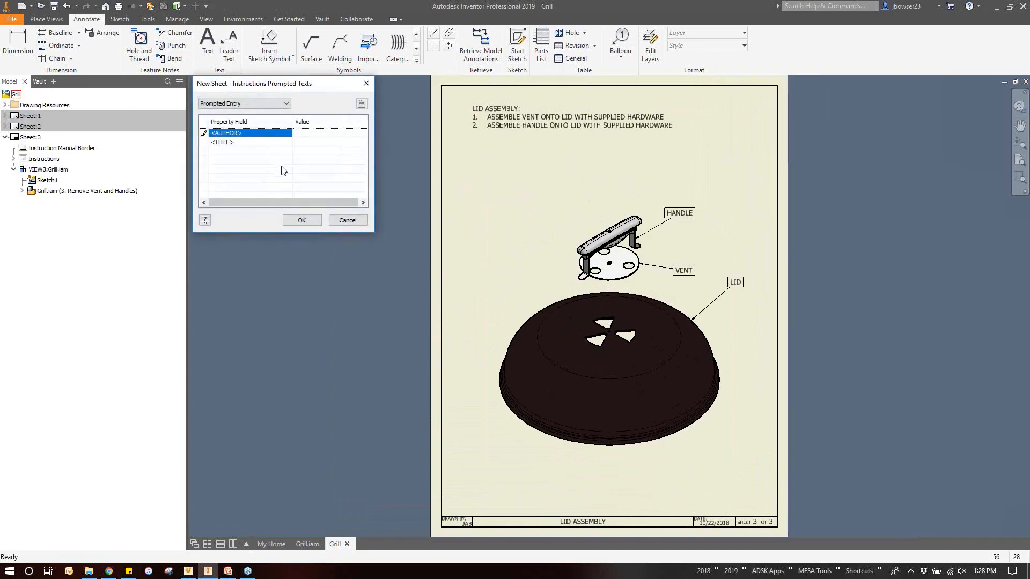
pyautogui.write('JAB')
pyautogui.click(202, 132)
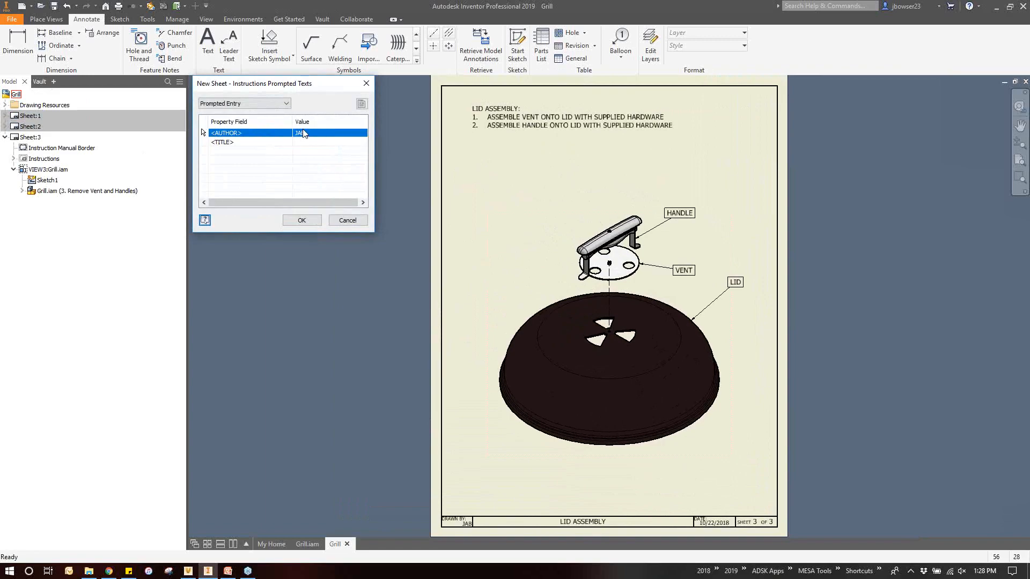
pyautogui.click(313, 143)
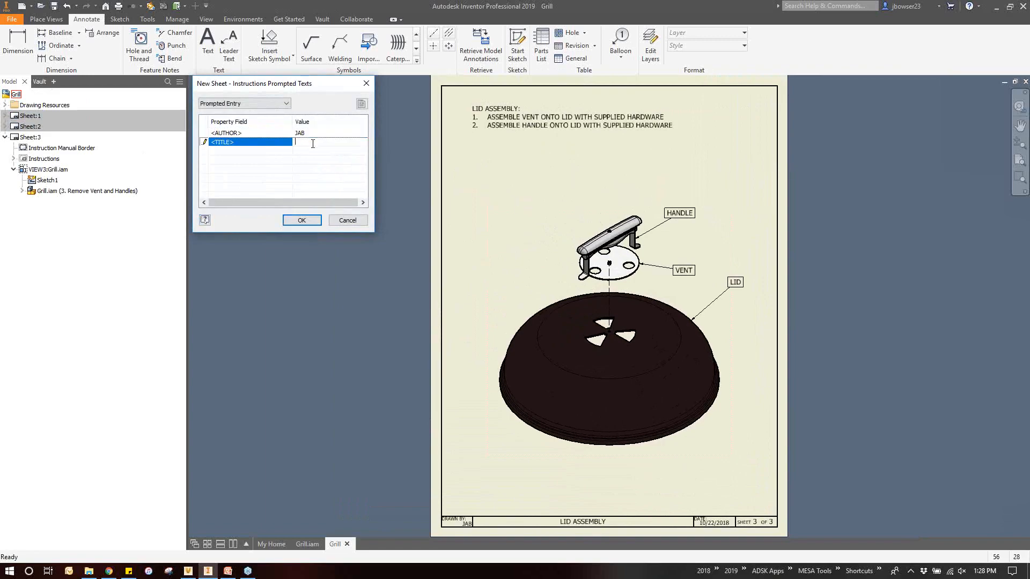
pyautogui.write('ASSEMBLE GRATES AND LID')
pyautogui.click(300, 221)
# Start a base view of the grill assembly using the 2. Remove Grates positional representation in an isometric top-front-right orientation
pyautogui.click(47, 20)
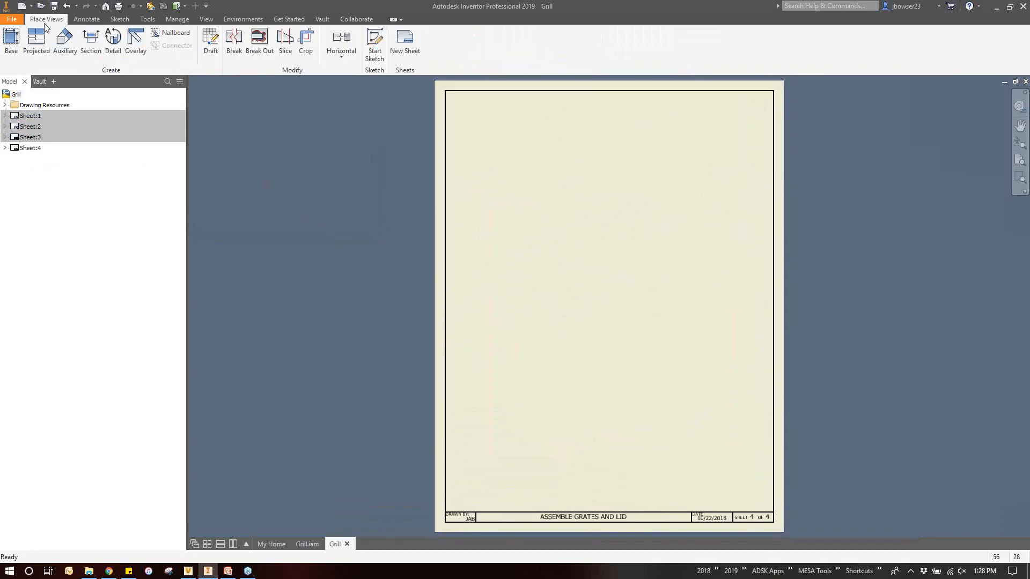
pyautogui.click(11, 41)
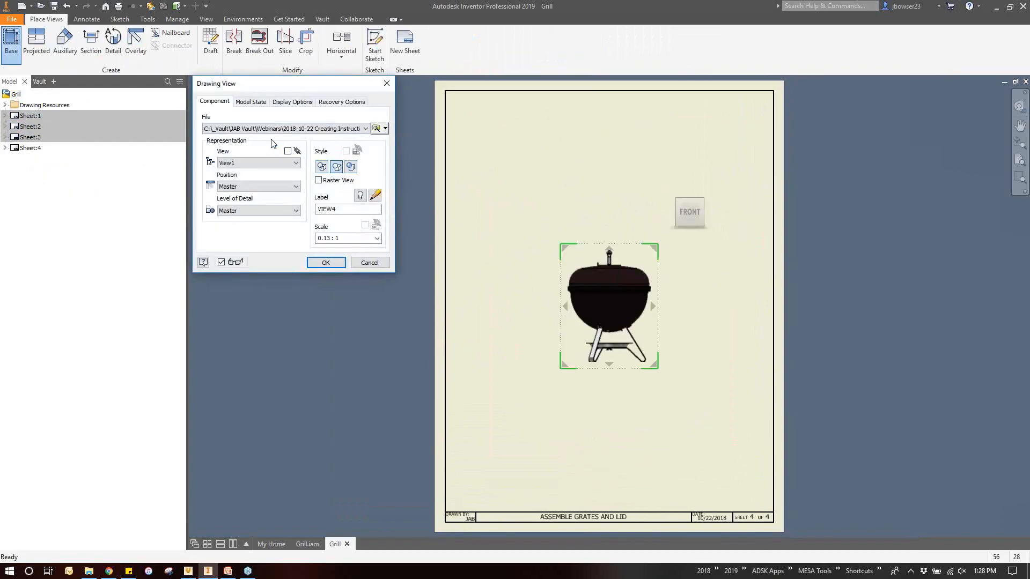
pyautogui.click(259, 186)
pyautogui.click(249, 212)
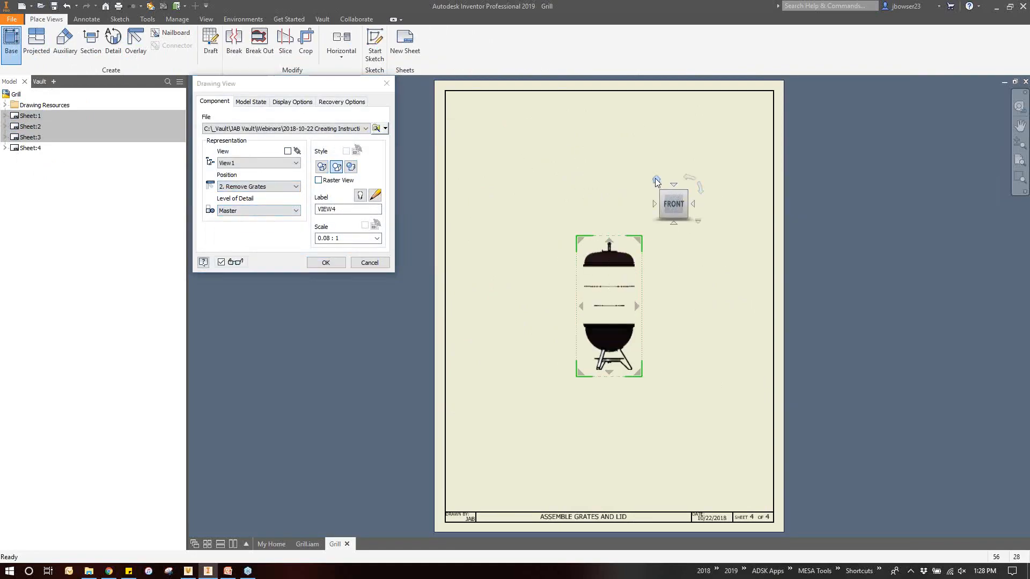
pyautogui.click(687, 189)
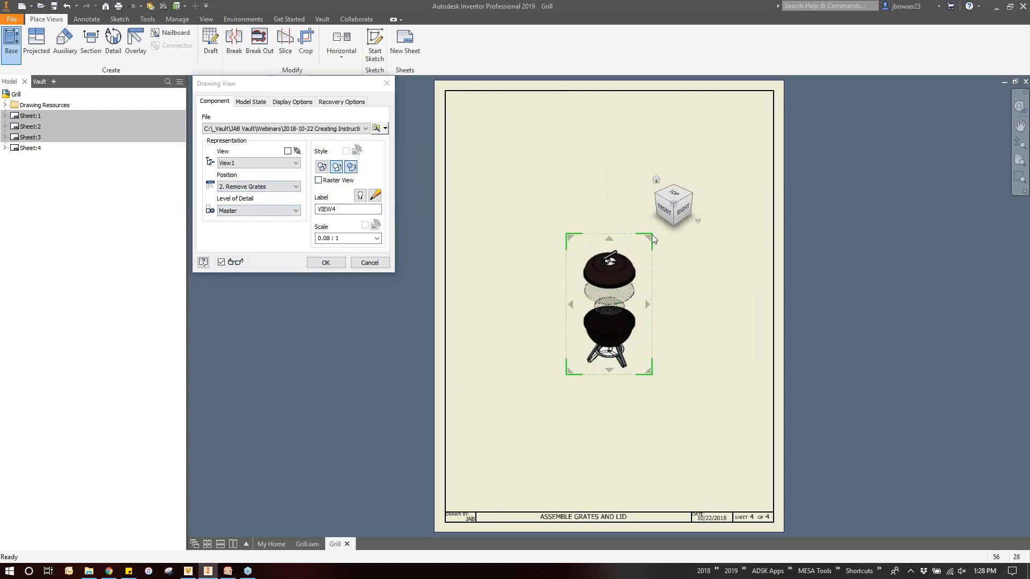
# Enlarge the exploded grill view to a scale of 0.17 and create it in the middle of the sheet
pyautogui.moveTo(651, 234); pyautogui.dragTo(530, 169)
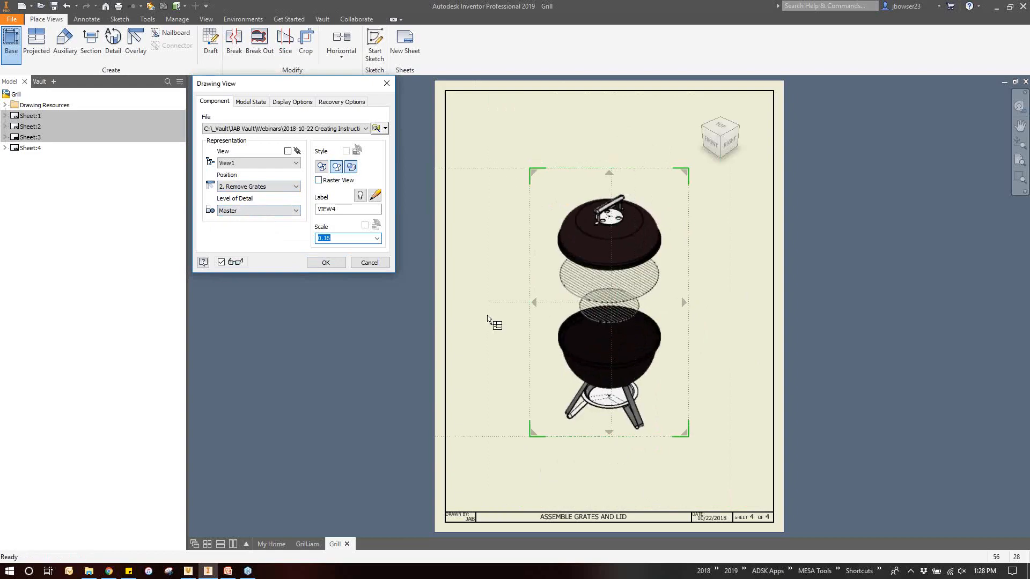
pyautogui.moveTo(686, 434)
pyautogui.mouseDown()
pyautogui.moveTo(713, 461)
pyautogui.moveTo(704, 437)
pyautogui.mouseUp()
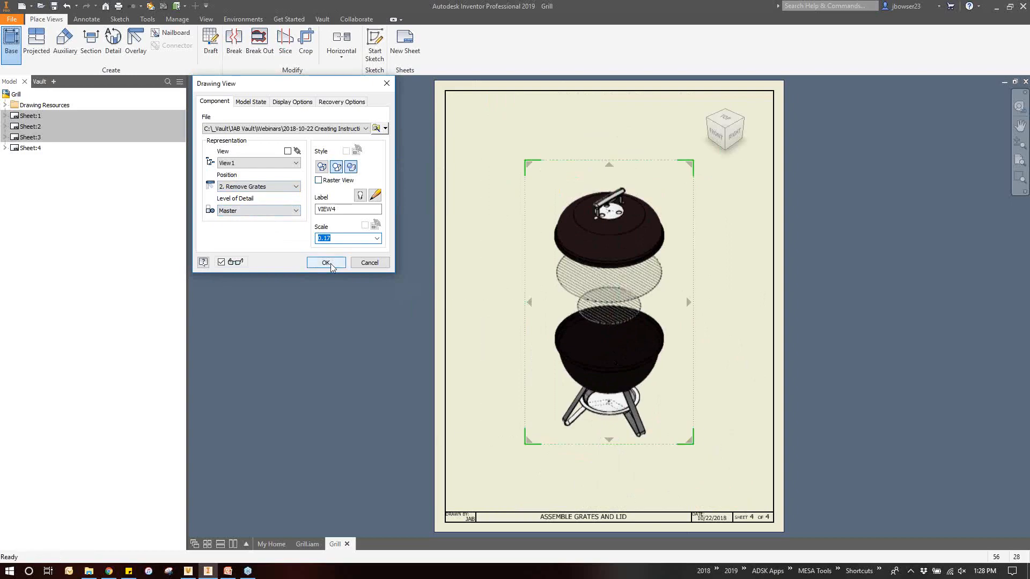
pyautogui.click(326, 263)
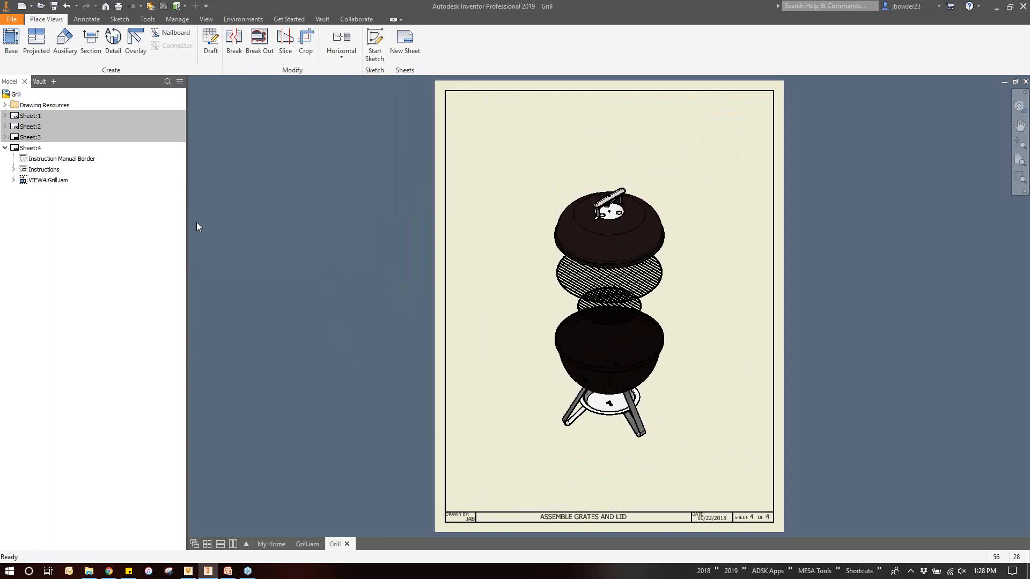
# Activate the first sheet and save the drawing as Grill.dwg in the Grill folder of the webinar's project
pyautogui.doubleClick(28, 117)
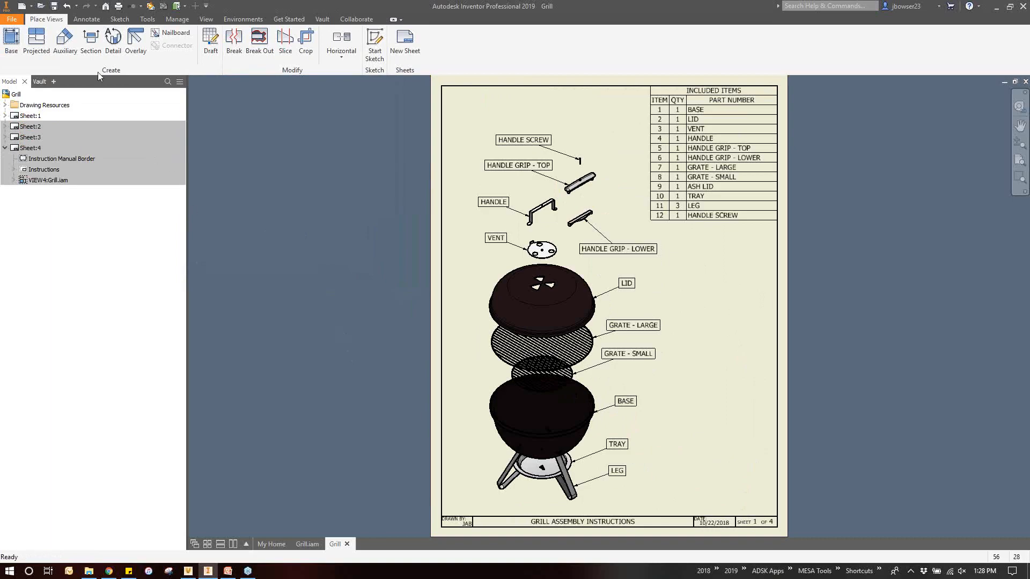
pyautogui.click(54, 7)
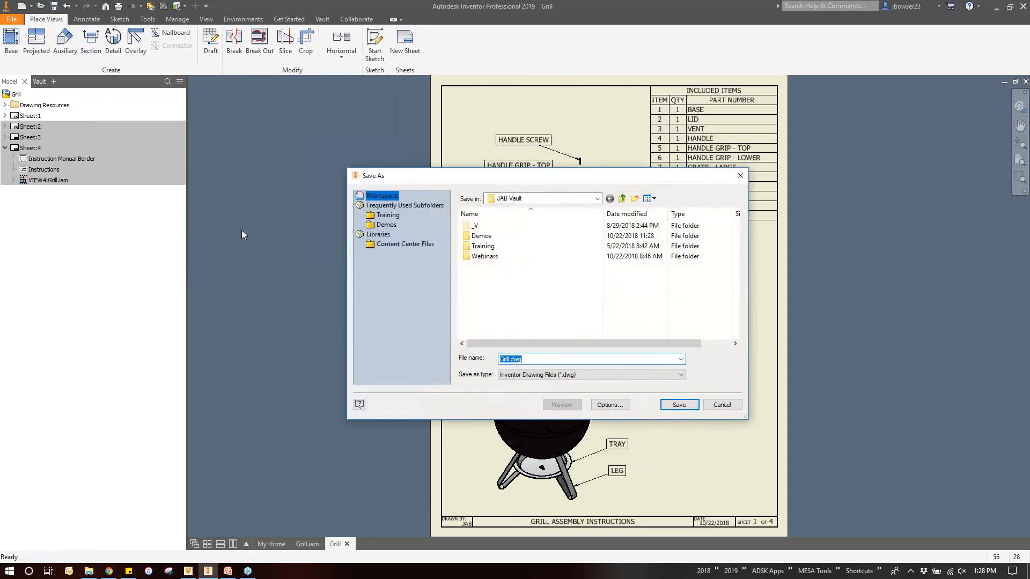
pyautogui.doubleClick(485, 256)
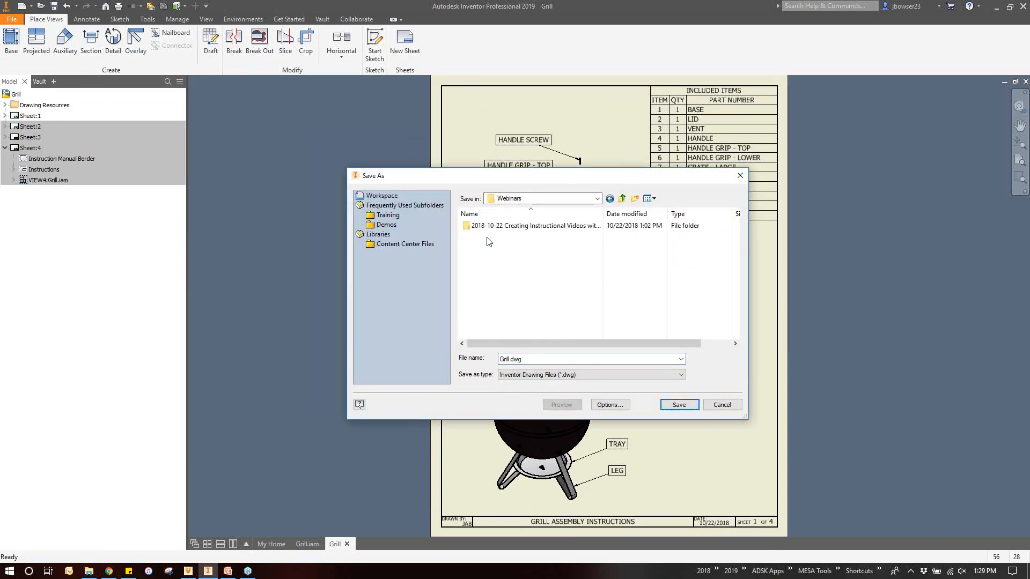
pyautogui.doubleClick(498, 225)
pyautogui.doubleClick(477, 226)
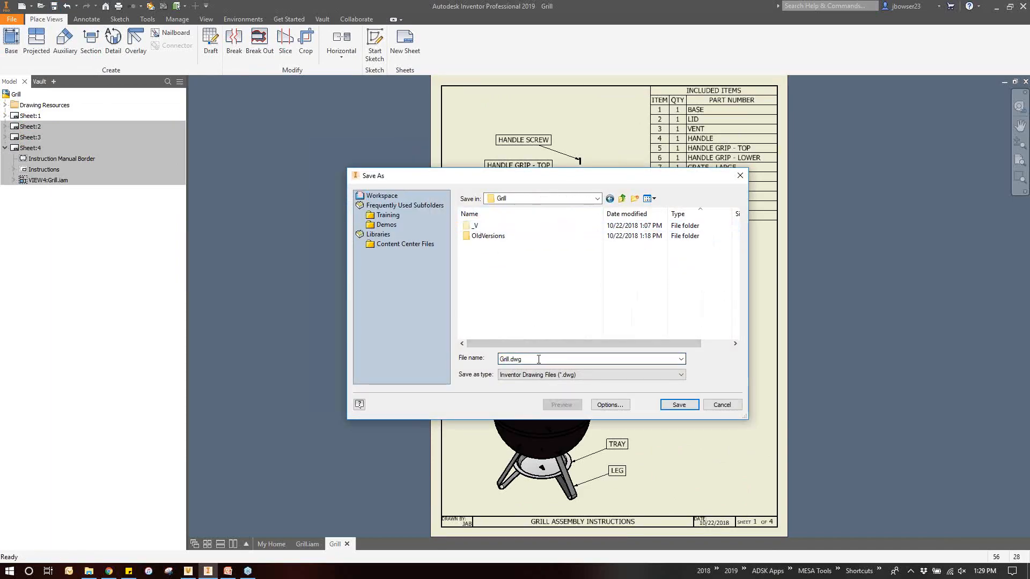
pyautogui.click(677, 405)
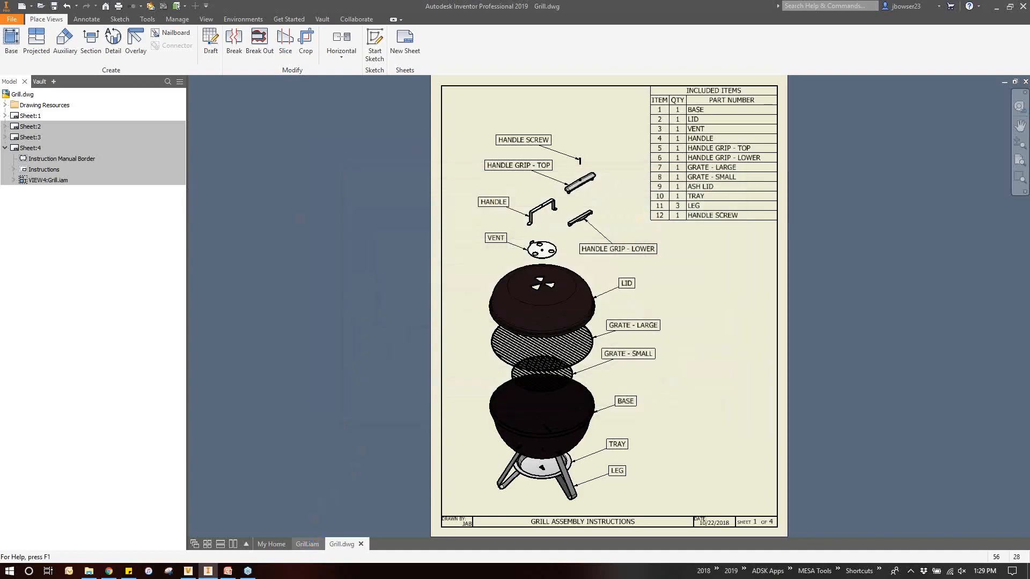
# Switch to the Grill.iam assembly and enter the Inventor Studio environment
pyautogui.click(306, 544)
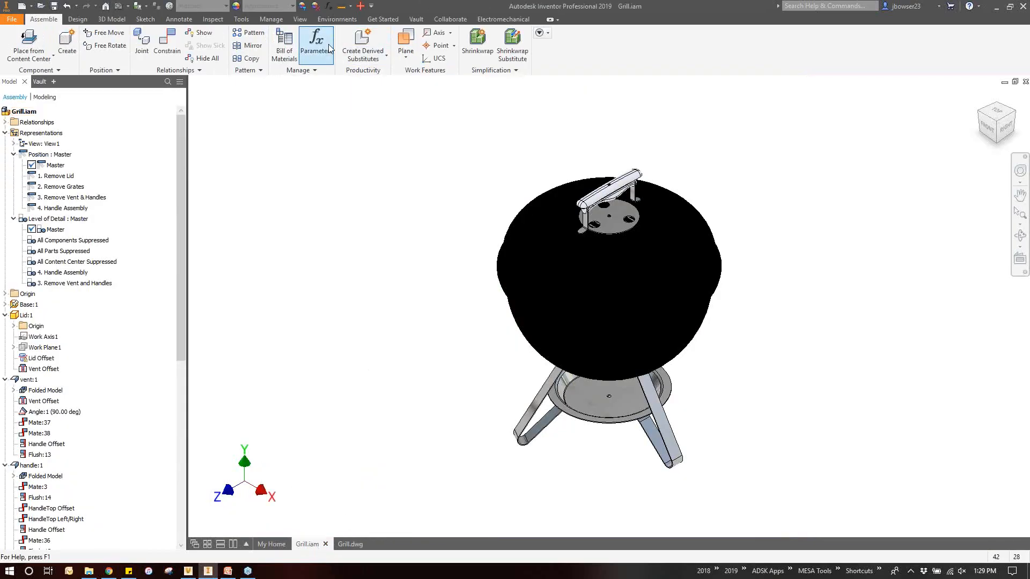
pyautogui.click(327, 21)
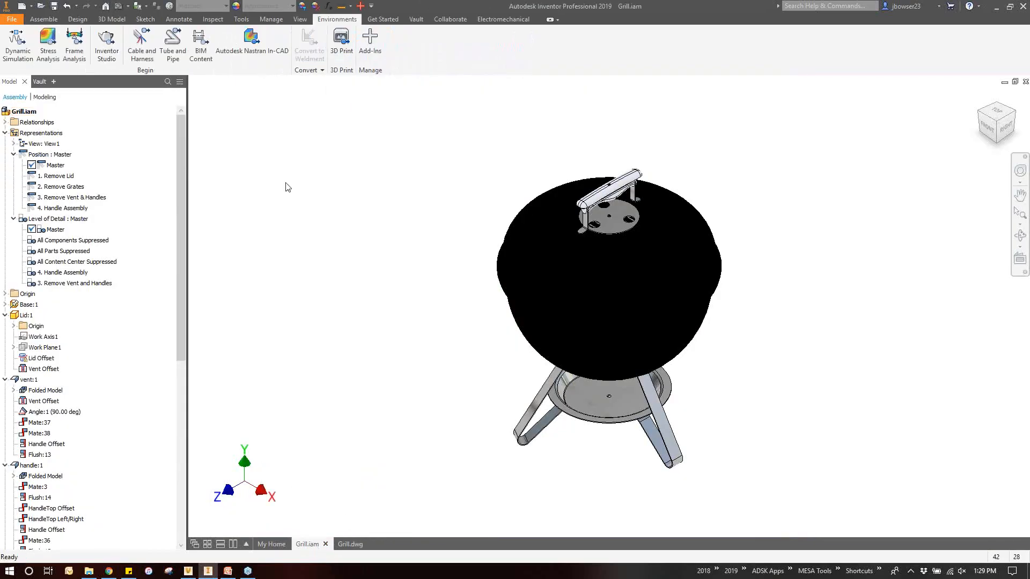
pyautogui.click(106, 46)
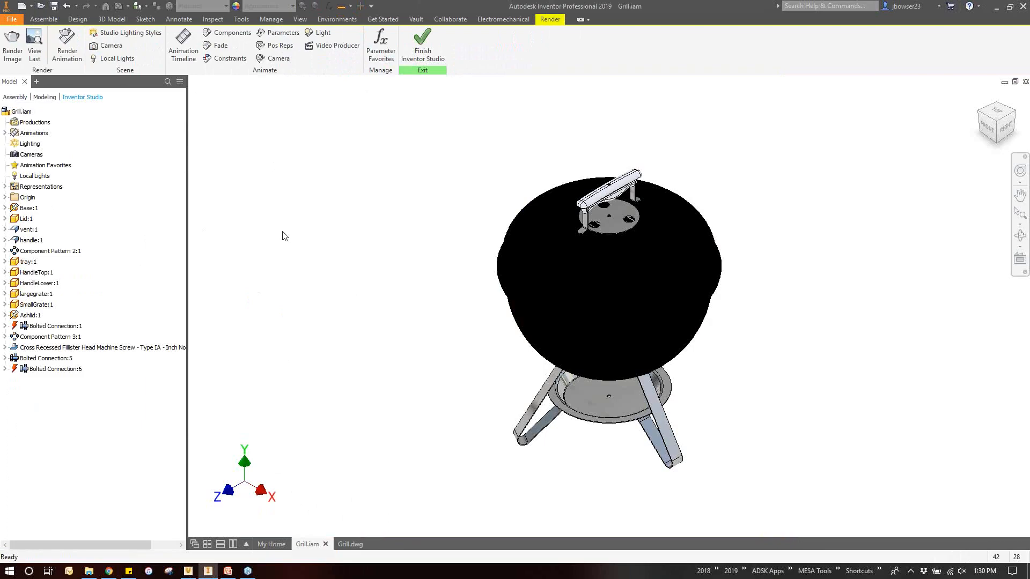
# Activate an animation with its timeline and expand the timeline's action editor
pyautogui.click(184, 46)
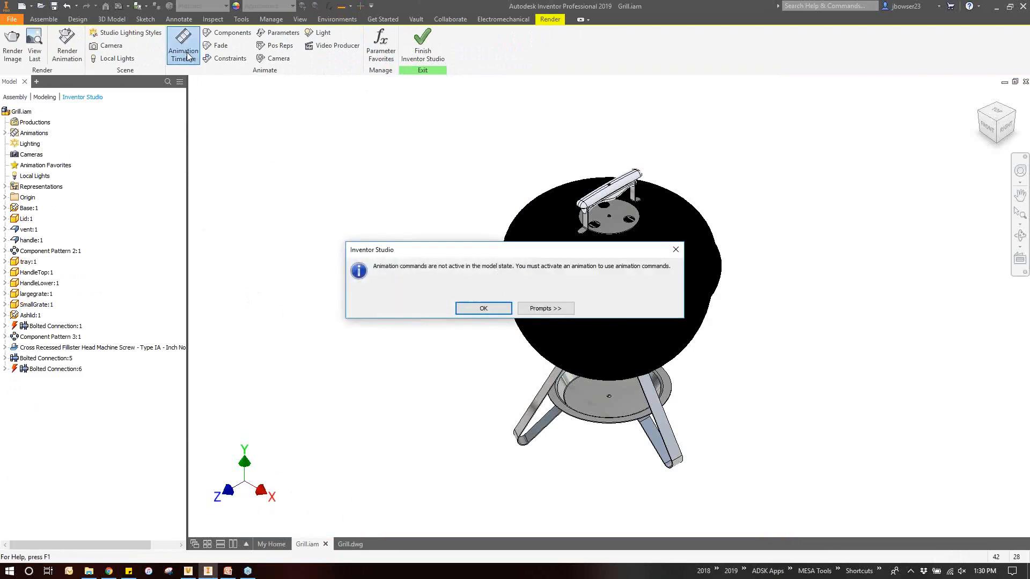
pyautogui.click(500, 306)
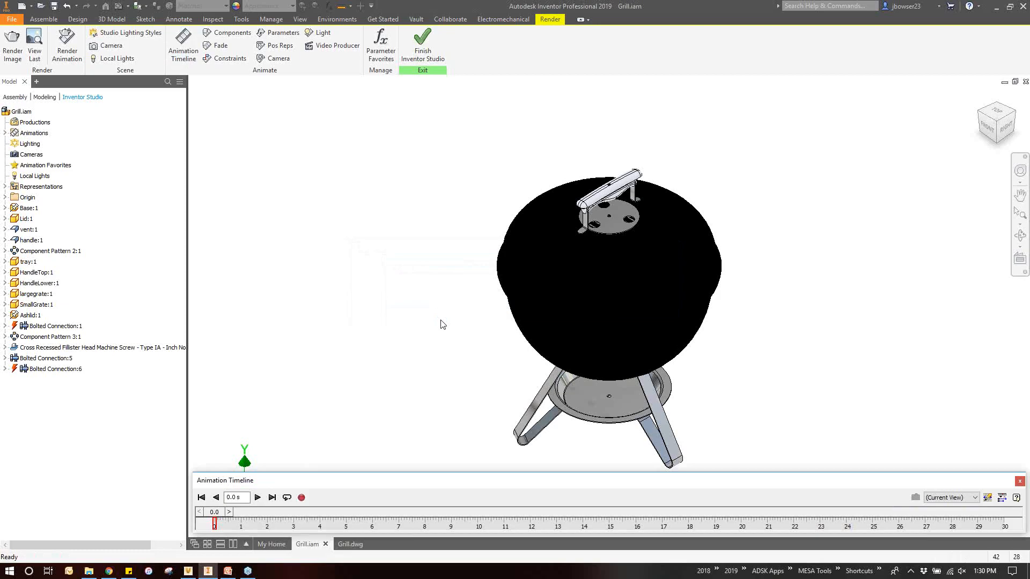
pyautogui.click(1000, 497)
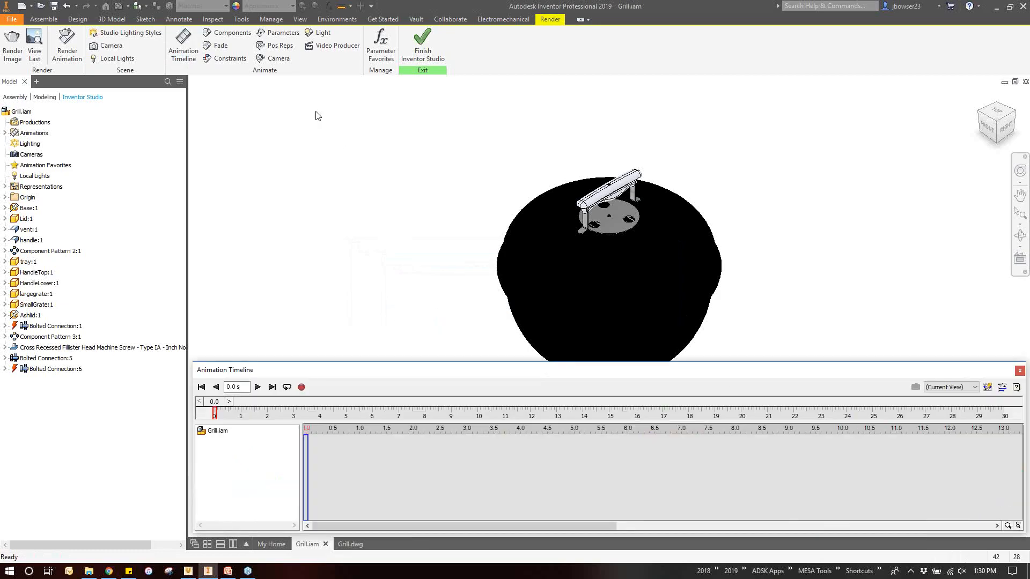
# Animate the positional representation from 4. Handle Assembly to 3. Remove Vent & Handles, ending at 5 s
pyautogui.click(275, 47)
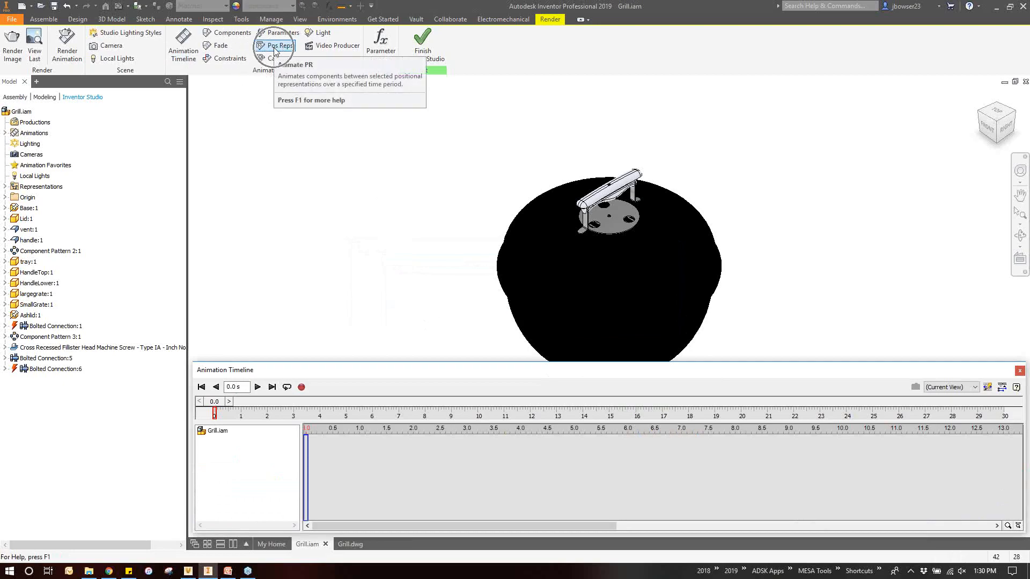
pyautogui.click(275, 46)
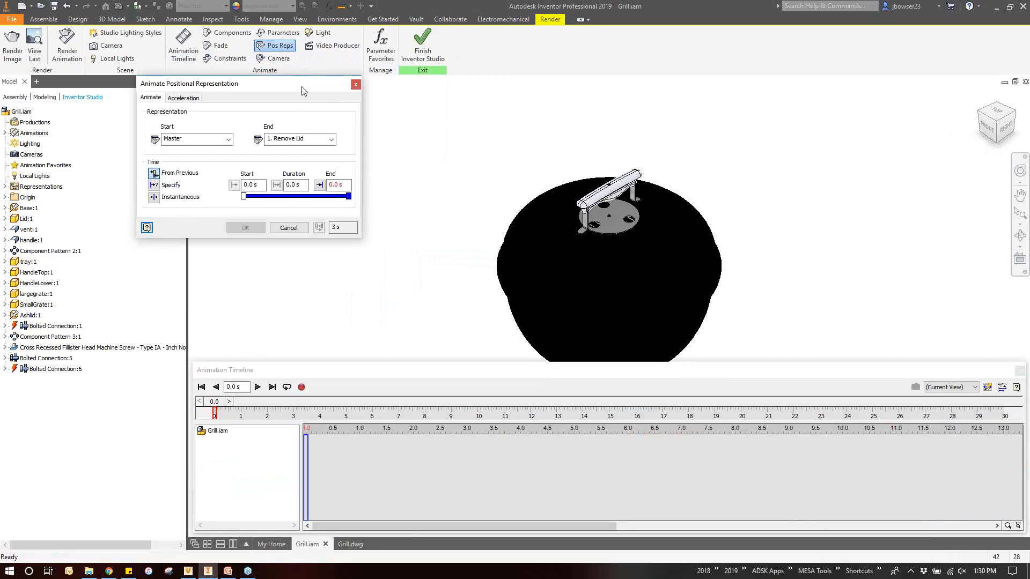
pyautogui.moveTo(302, 90); pyautogui.dragTo(314, 90)
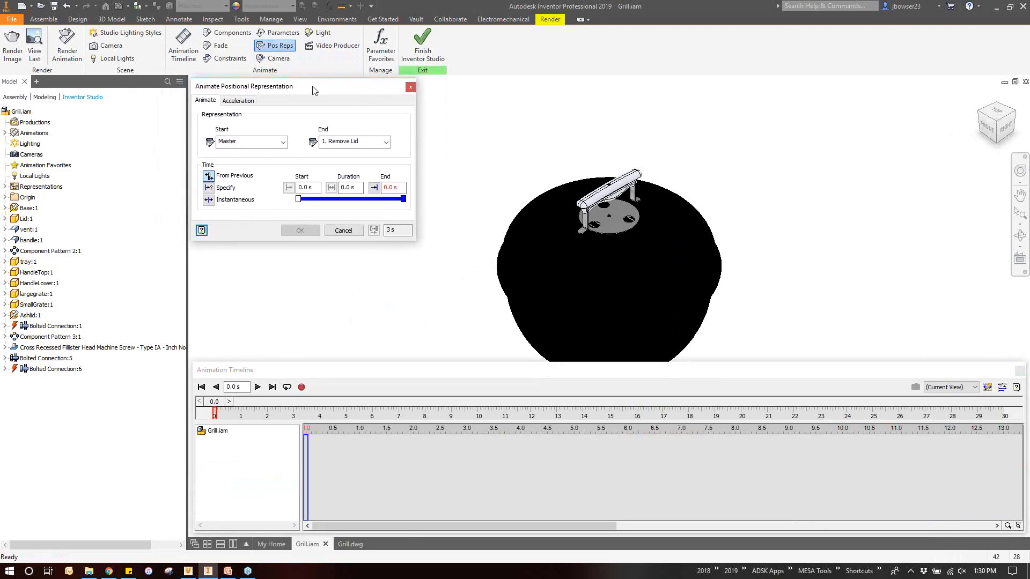
pyautogui.click(271, 142)
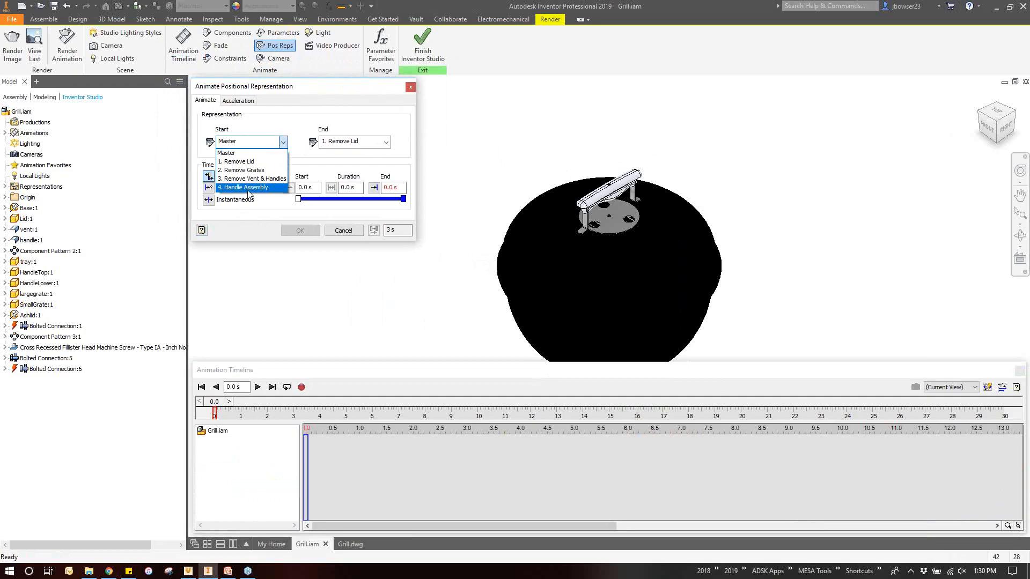
pyautogui.click(246, 188)
pyautogui.click(346, 142)
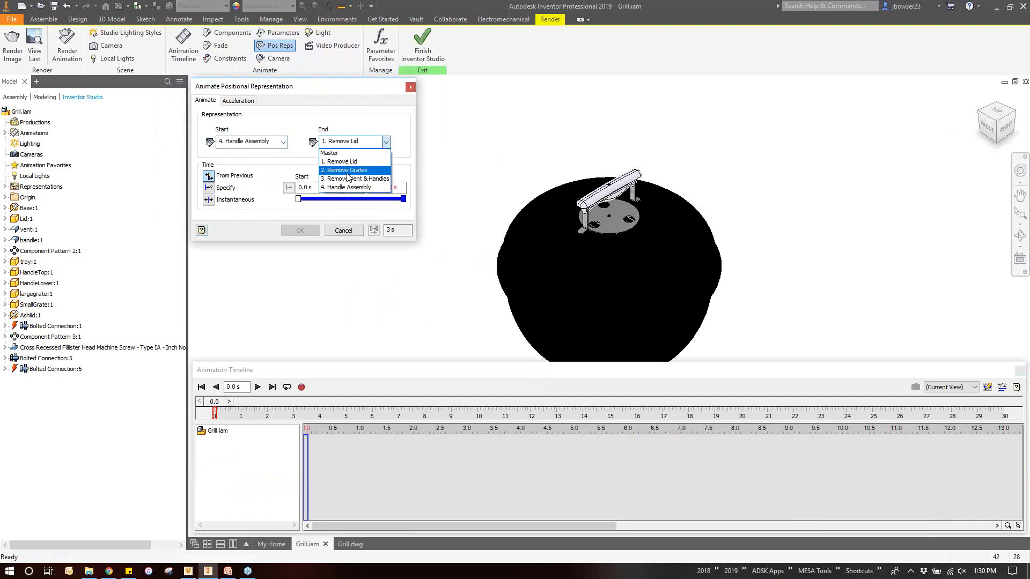
pyautogui.click(347, 180)
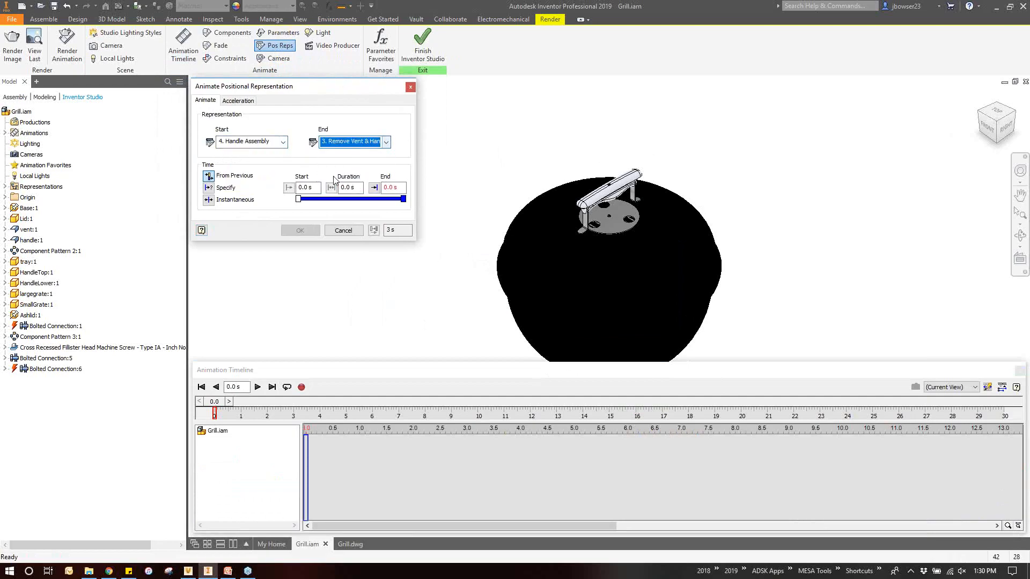
pyautogui.click(386, 188)
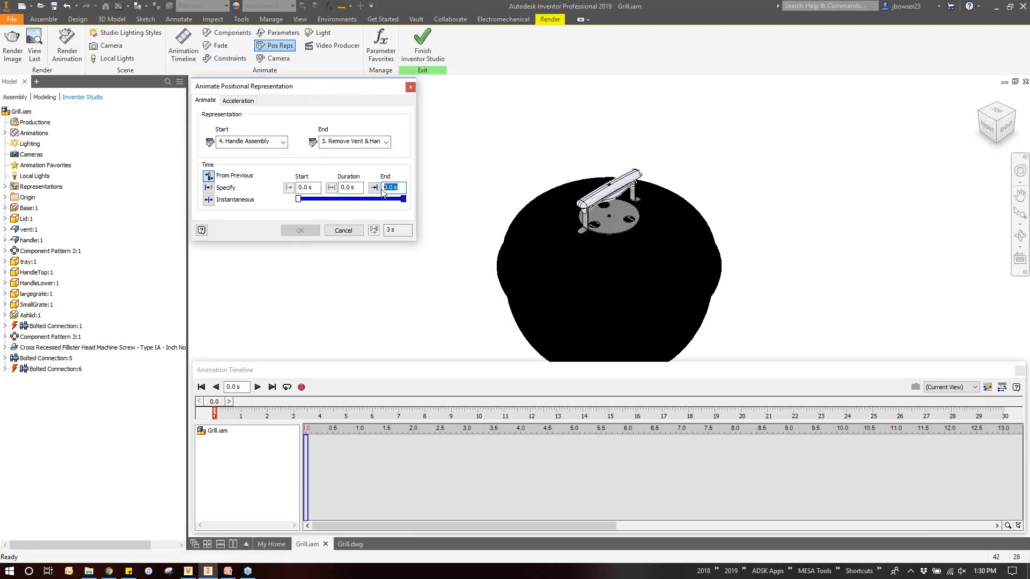
pyautogui.write('5')
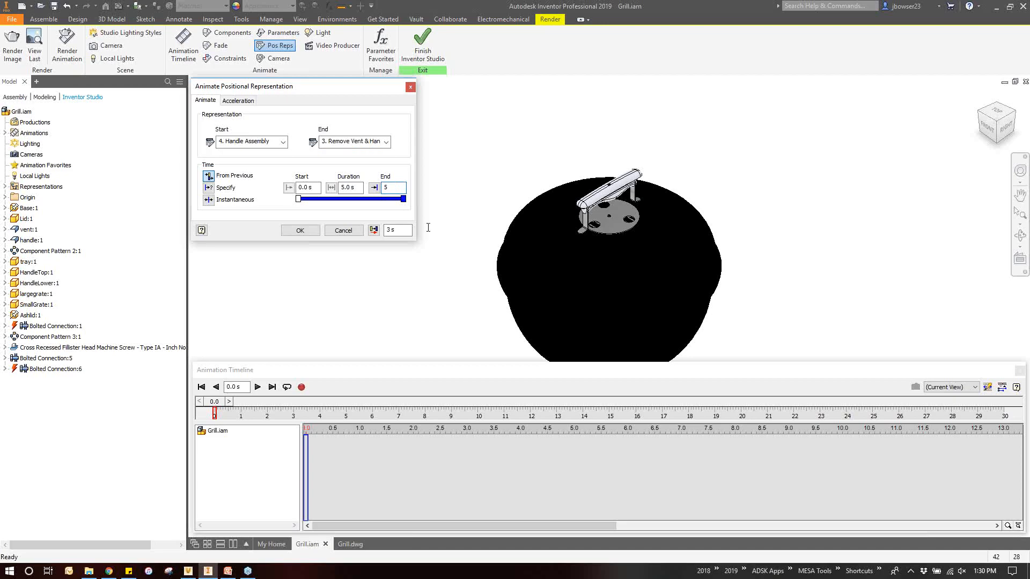
pyautogui.click(301, 232)
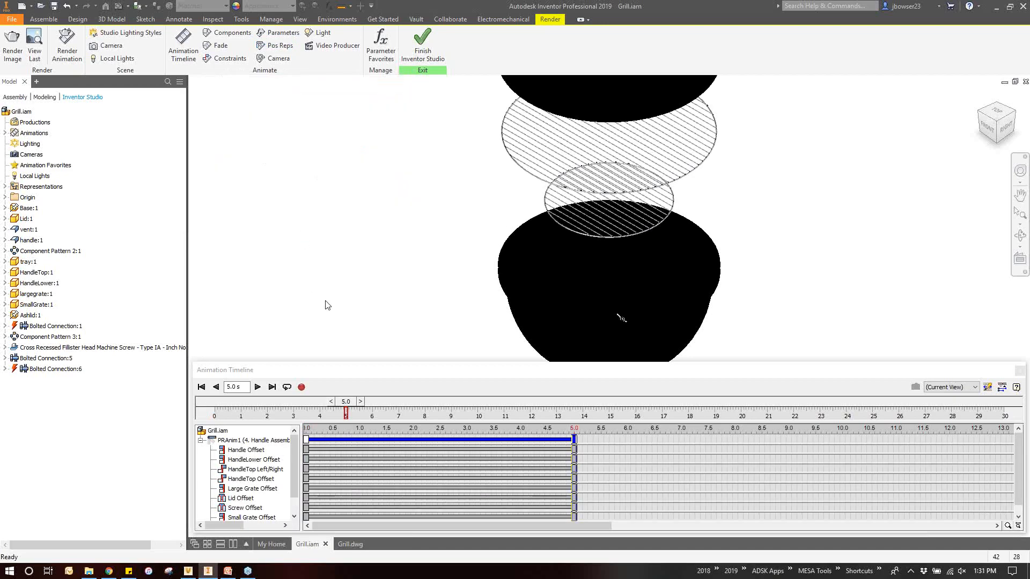
# Bring the whole exploded grill into view and scrub the timeline back to 0 s to review the animation
pyautogui.scroll(-3, 349, 246)
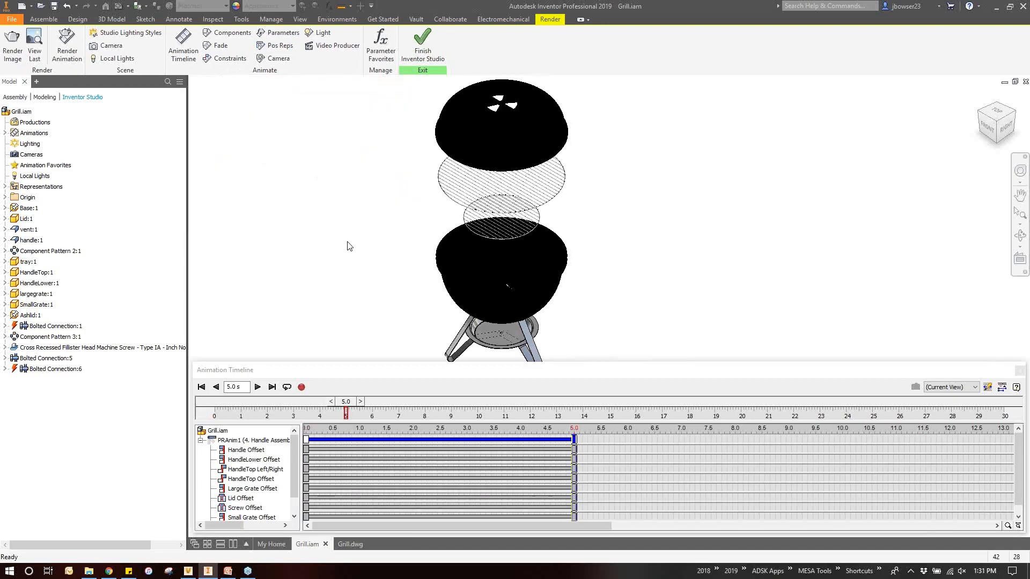
pyautogui.scroll(-2, 349, 245)
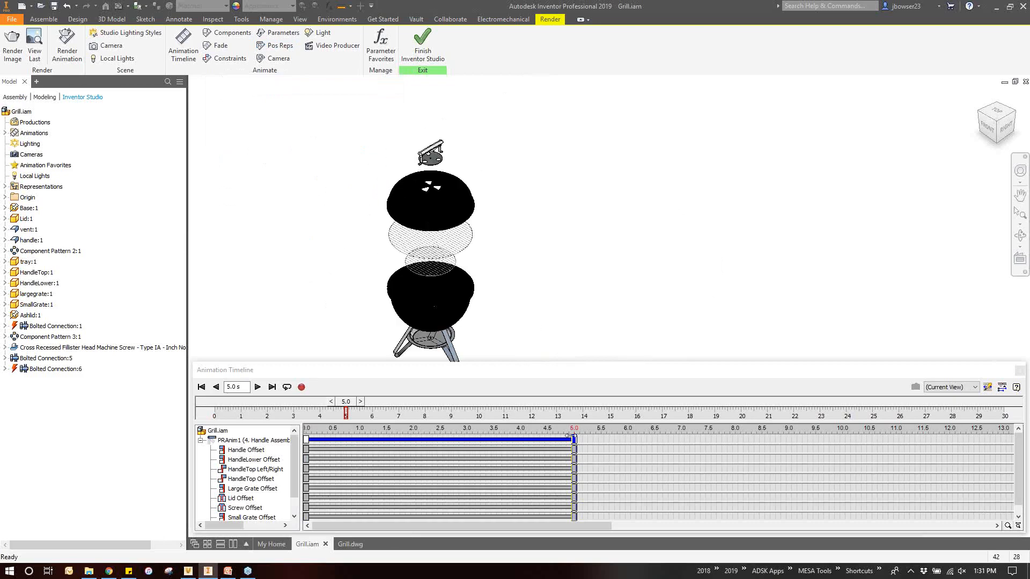
pyautogui.moveTo(347, 417); pyautogui.dragTo(203, 403)
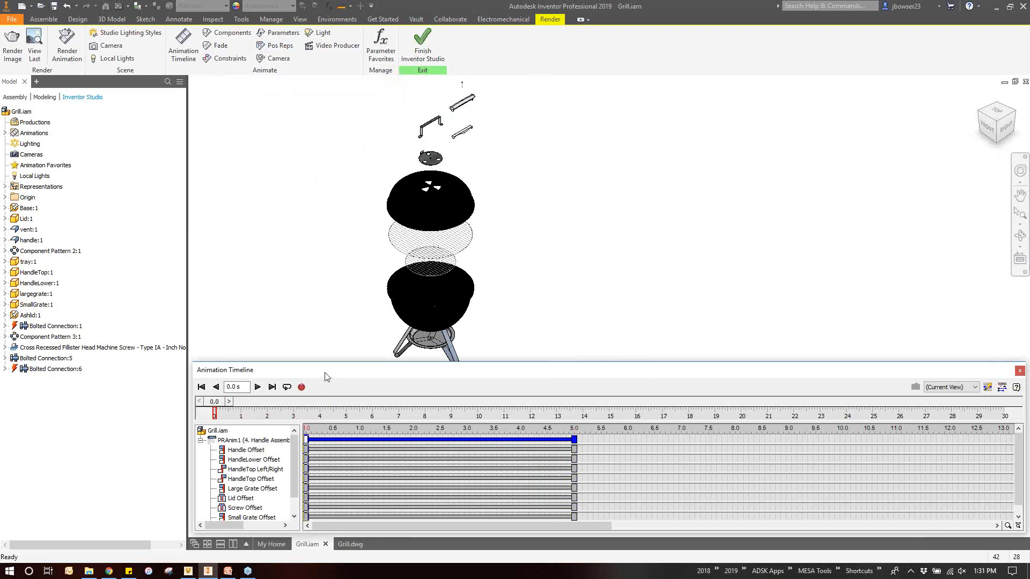
# Move the timeline to 5 s and set up a positional representation animation from 3. Remove Vent & Handles to 2. Remove Grates
pyautogui.click(271, 47)
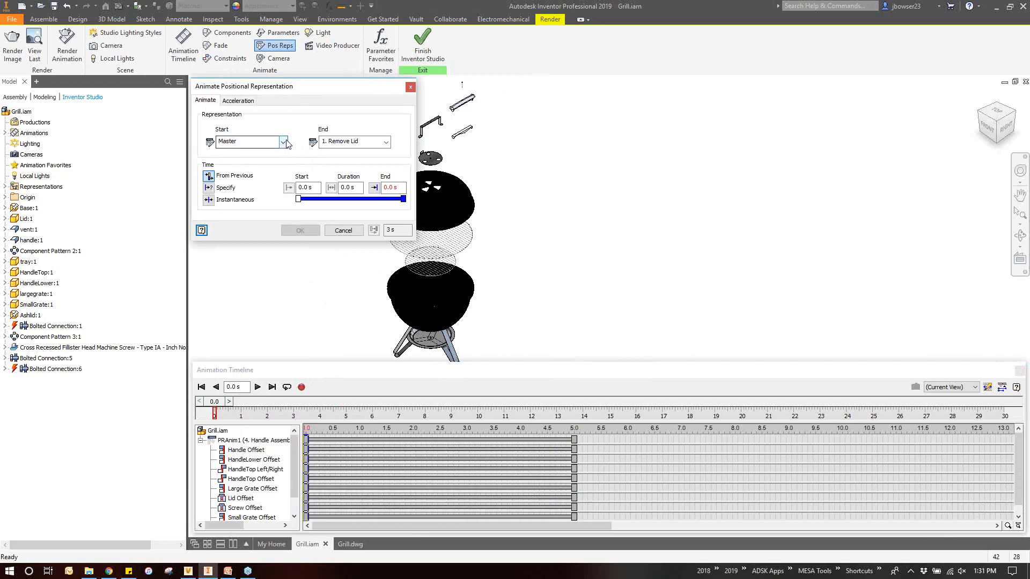
pyautogui.click(284, 142)
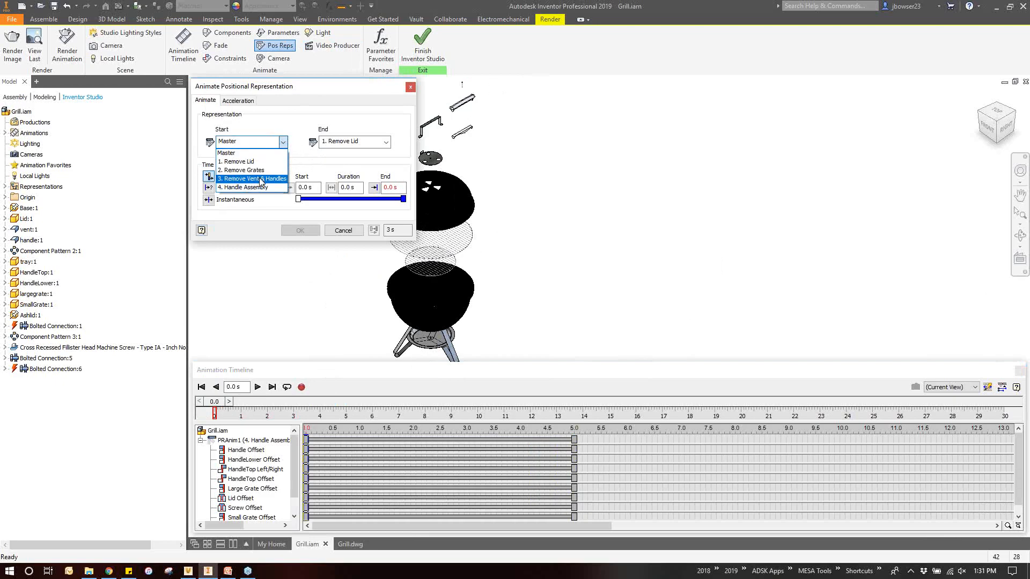
pyautogui.click(209, 409)
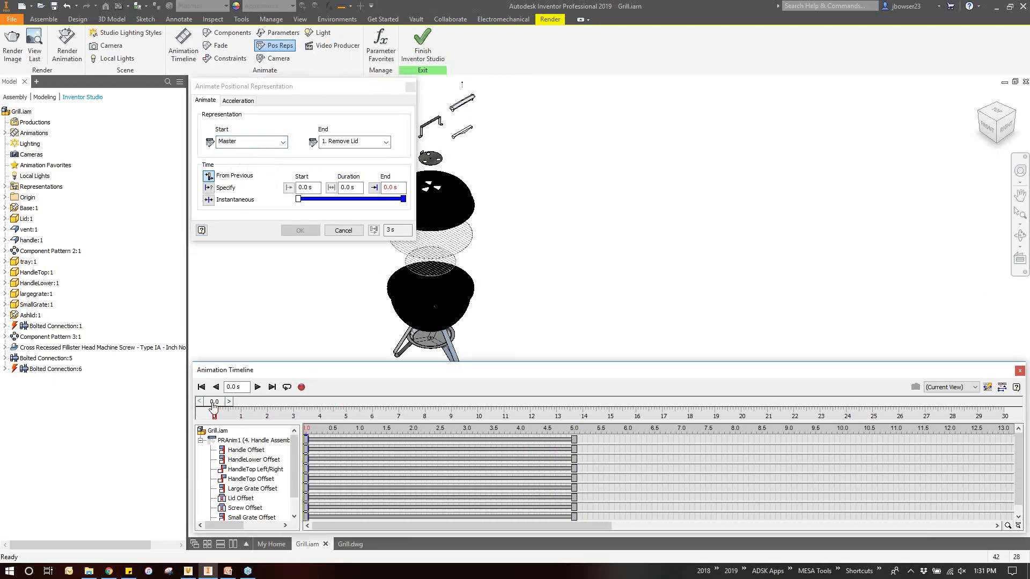
pyautogui.moveTo(213, 402); pyautogui.dragTo(345, 402)
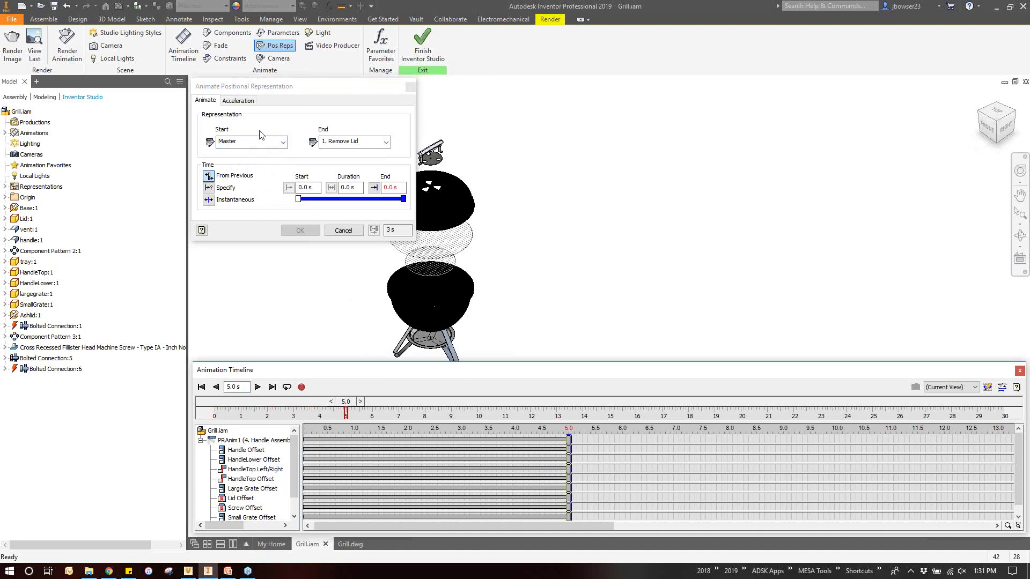
pyautogui.click(246, 143)
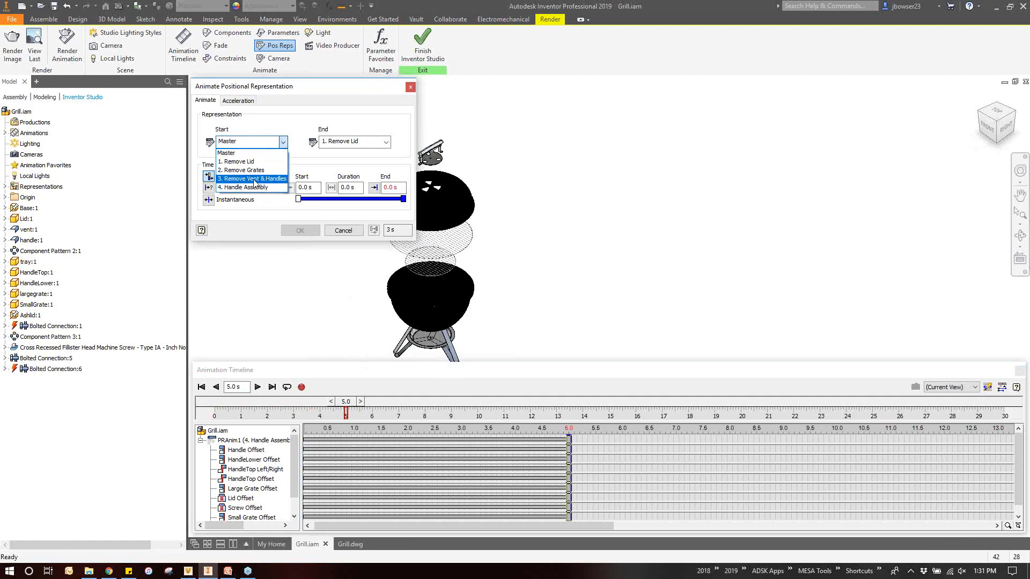
pyautogui.click(248, 178)
pyautogui.click(353, 141)
pyautogui.click(348, 170)
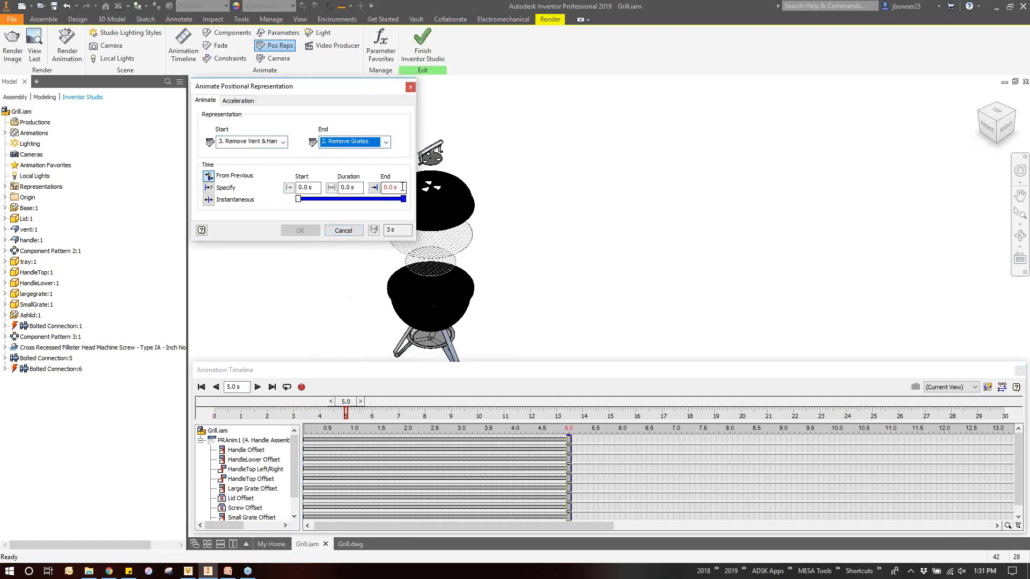
# Try to create the positional representation animation with an end time of 5 s
pyautogui.press('Tab')
pyautogui.write('3')
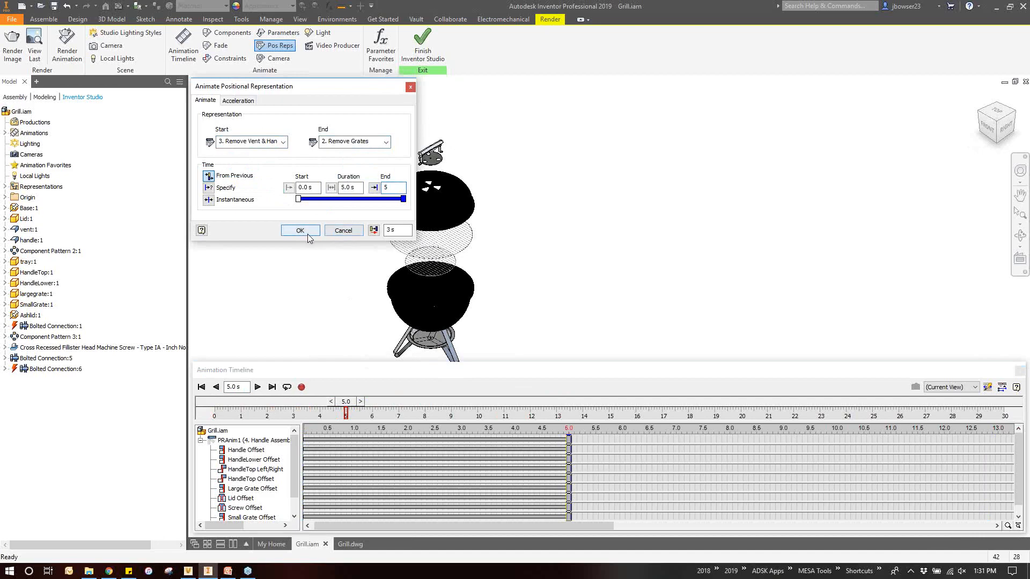
pyautogui.click(308, 233)
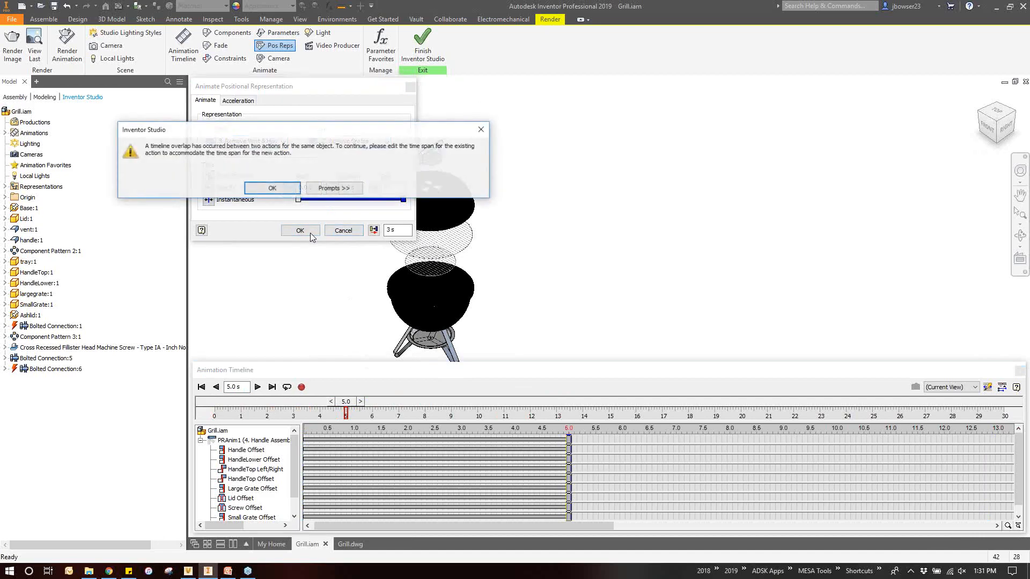
pyautogui.click(284, 191)
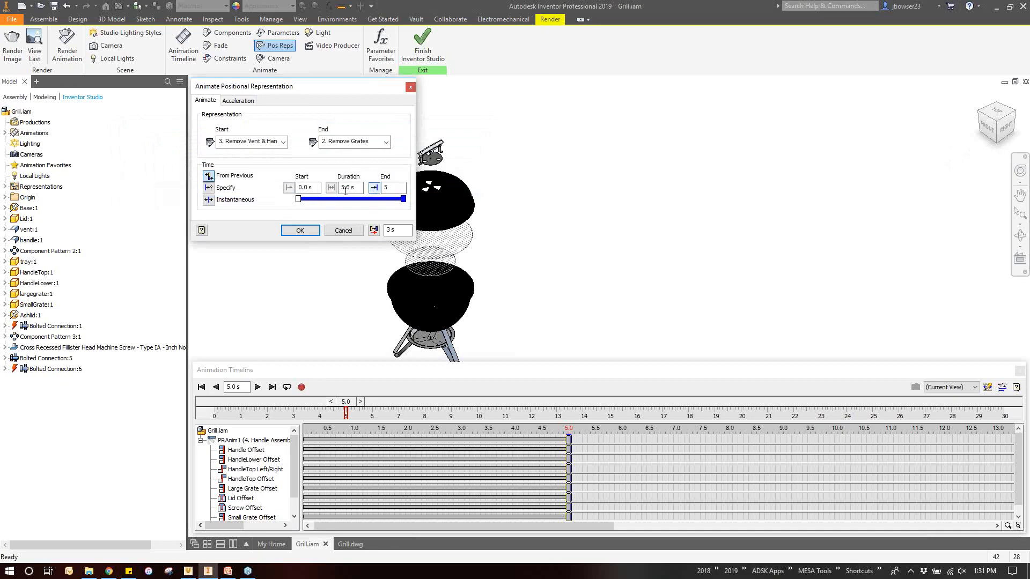
# Specify a start time of 5.1 s and an end time of 10 s for the grates animation and create it
pyautogui.click(214, 188)
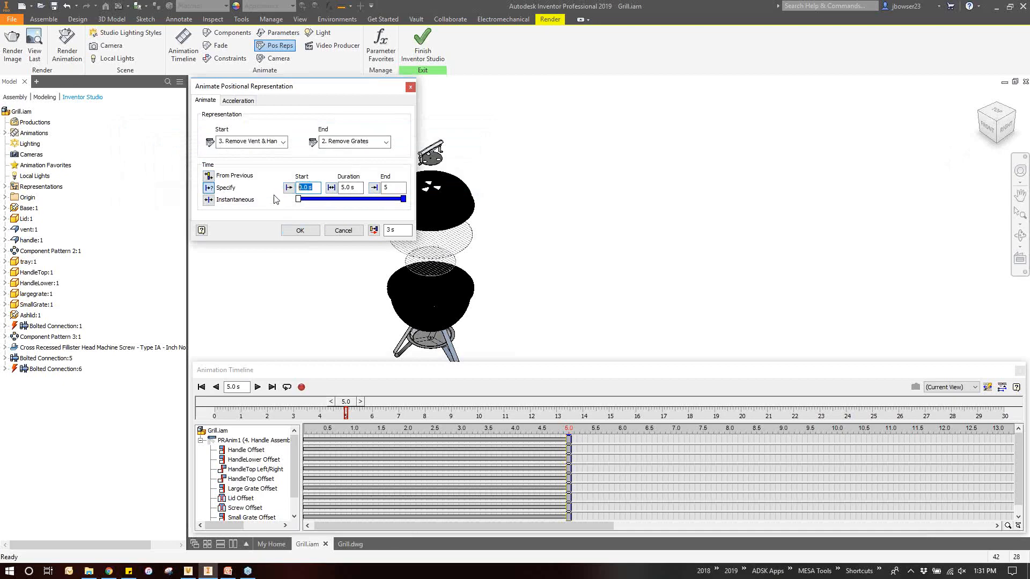
pyautogui.write('5.1')
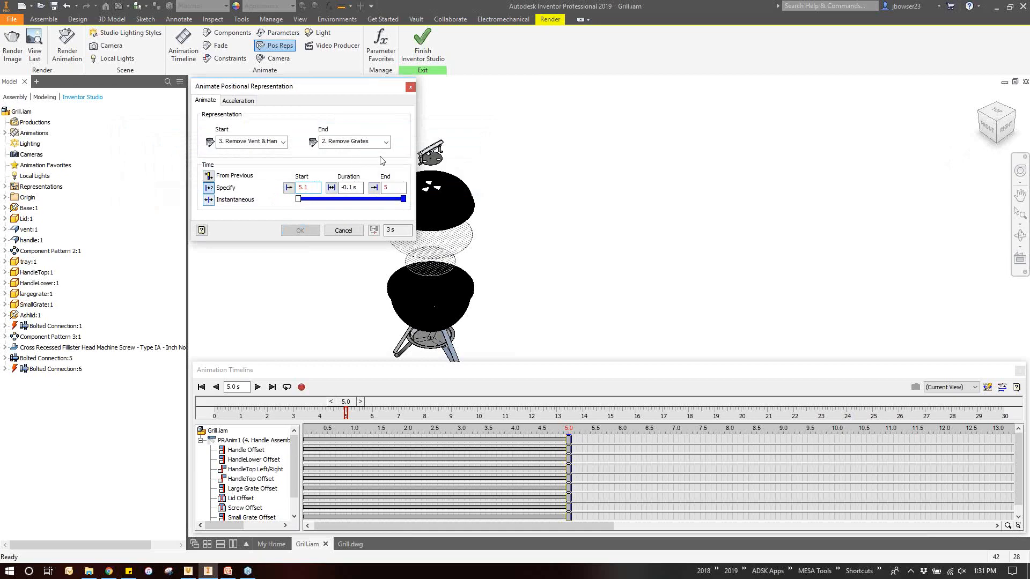
pyautogui.click(351, 189)
pyautogui.doubleClick(351, 188)
pyautogui.click(397, 189)
pyautogui.write('10')
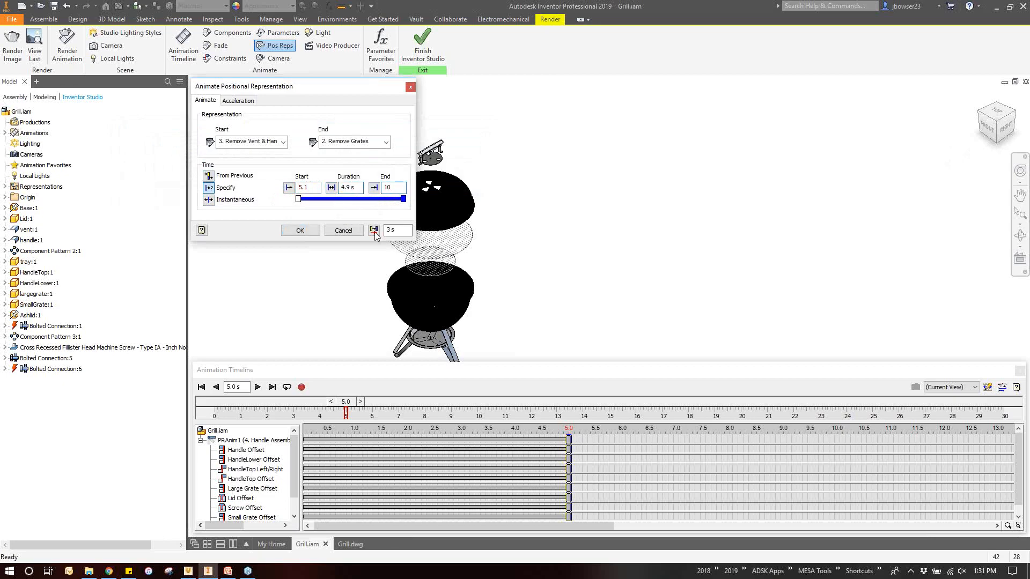
pyautogui.click(315, 232)
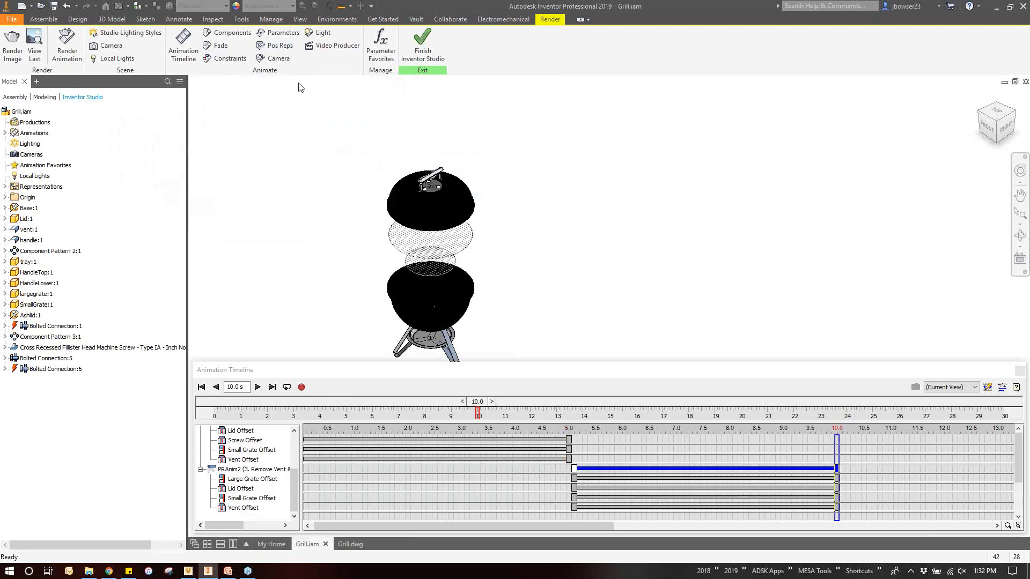
# Animate the positional representation from 2. Remove Grates to 1. Remove Lid, with a specified start of 10.1 s and end of 15 s
pyautogui.click(274, 45)
pyautogui.click(276, 144)
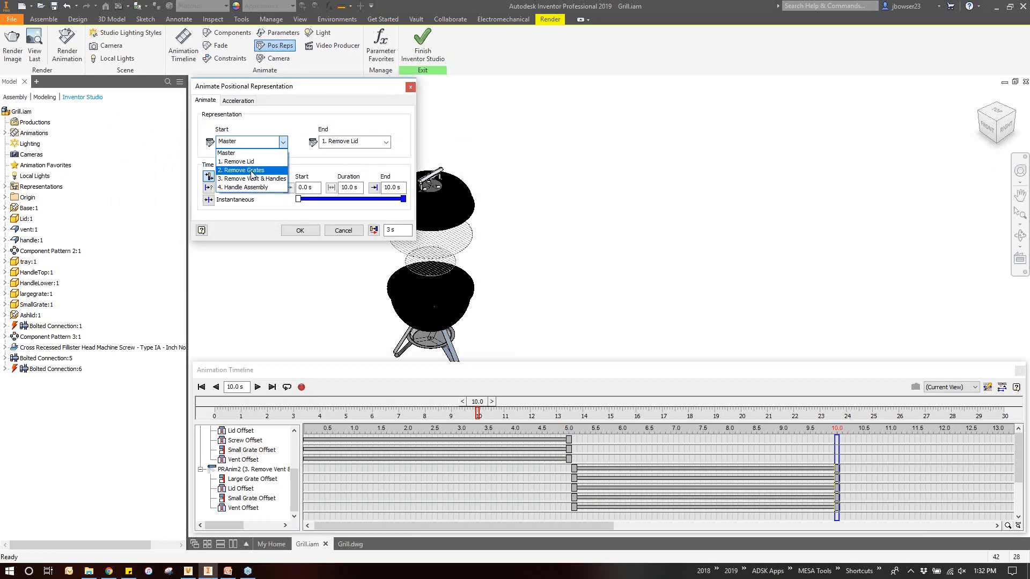
pyautogui.click(252, 170)
pyautogui.click(386, 141)
pyautogui.click(346, 162)
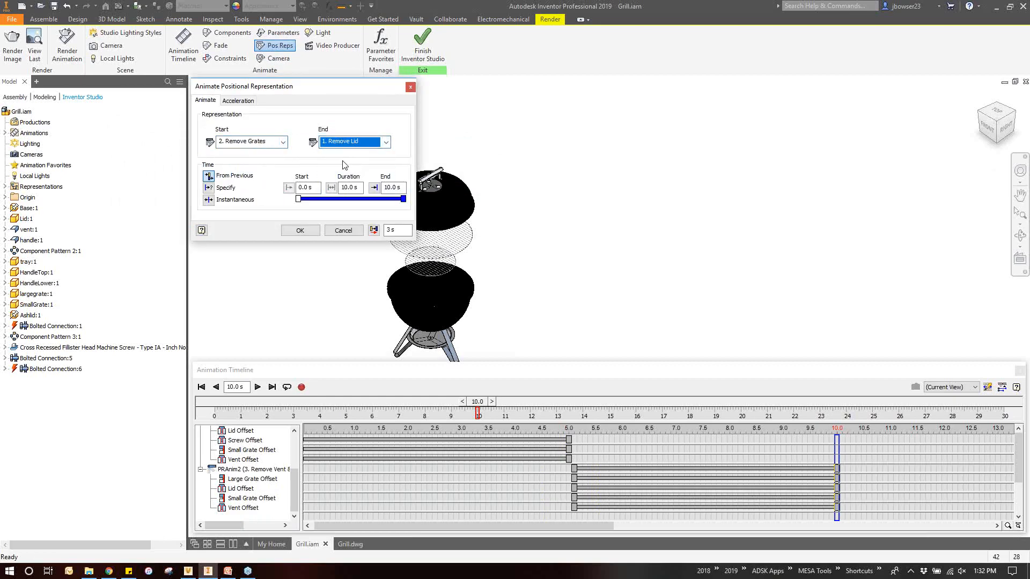
pyautogui.click(228, 188)
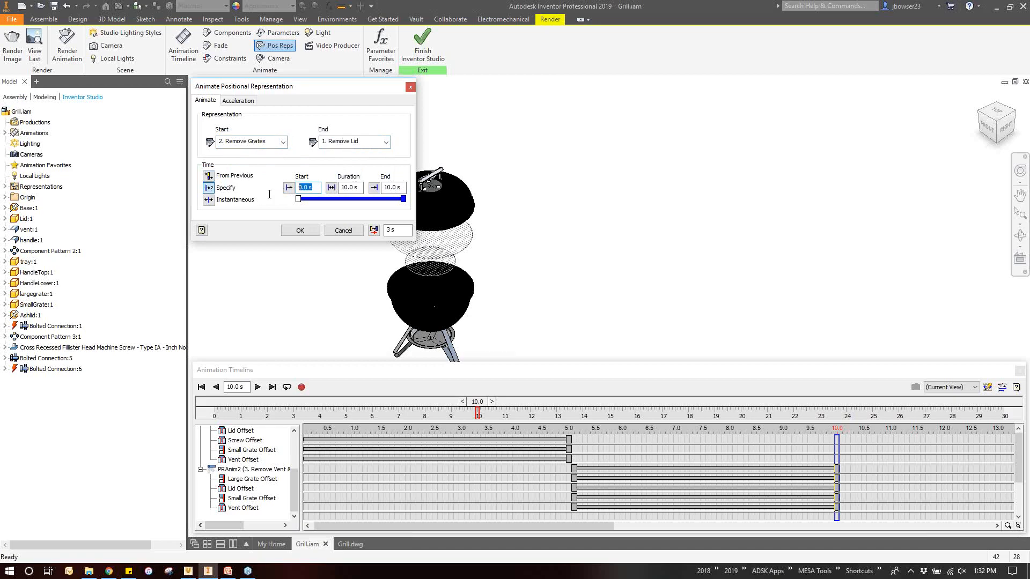
pyautogui.write('10.1')
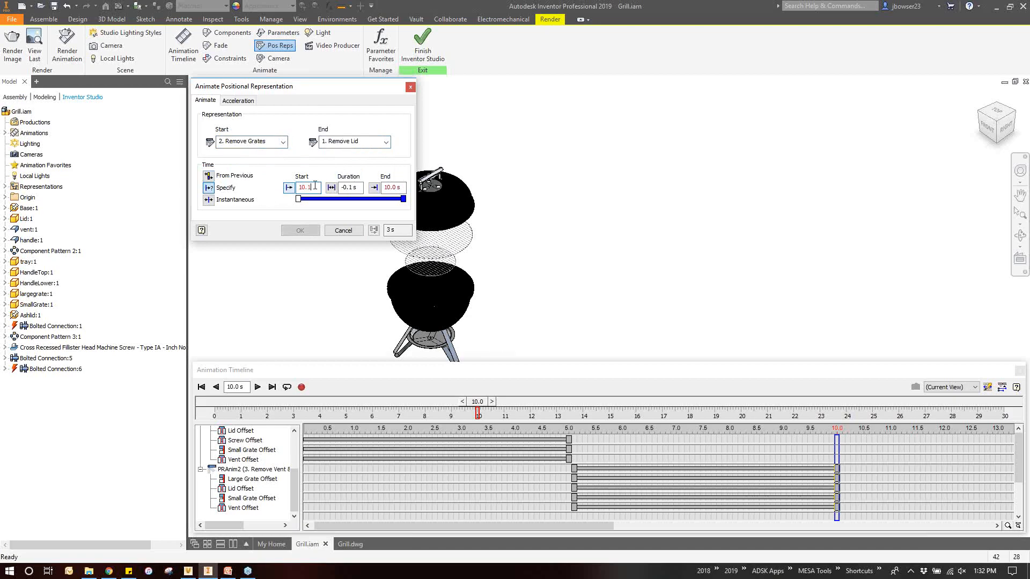
pyautogui.press('Tab')
pyautogui.press('Tab')
pyautogui.write('15')
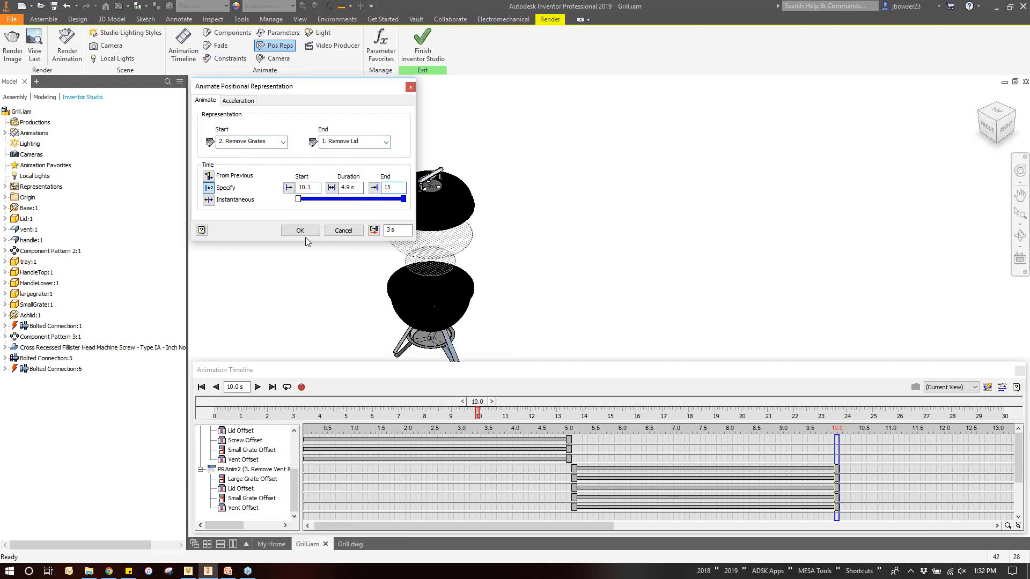
pyautogui.click(307, 235)
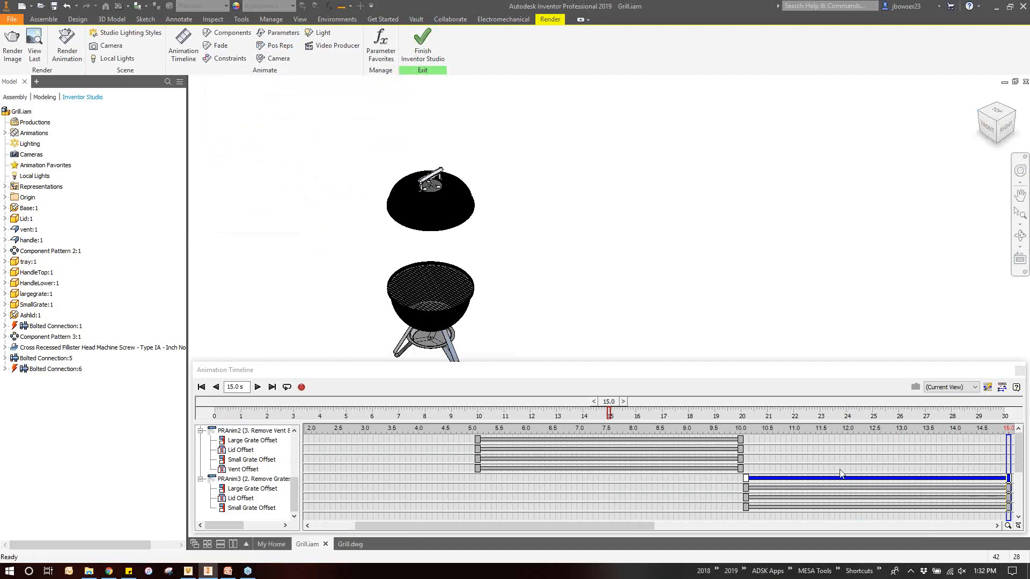
# Set the overall animation length to 15 seconds in the animation options
pyautogui.click(987, 387)
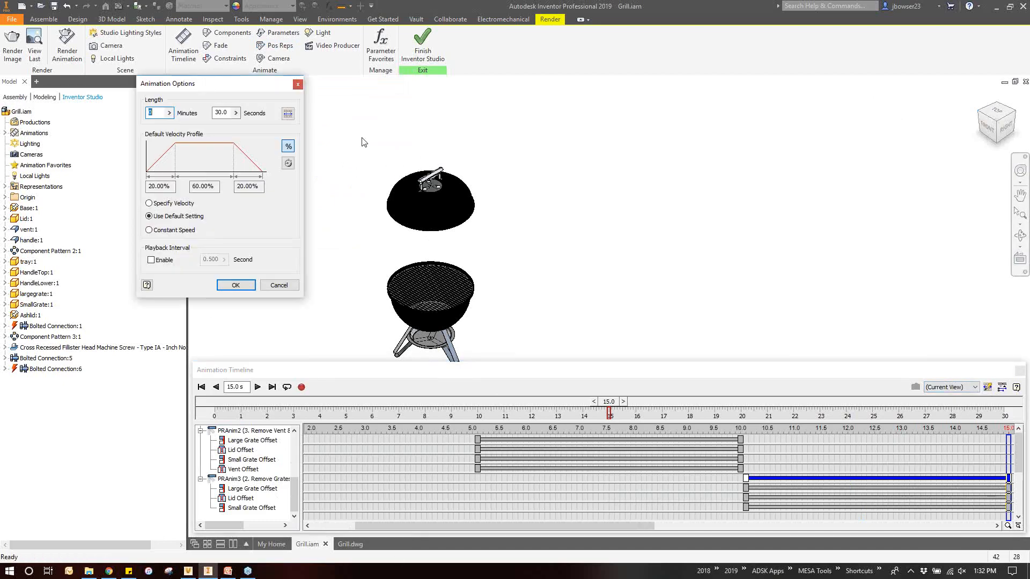
pyautogui.doubleClick(229, 112)
pyautogui.write('15')
pyautogui.click(229, 287)
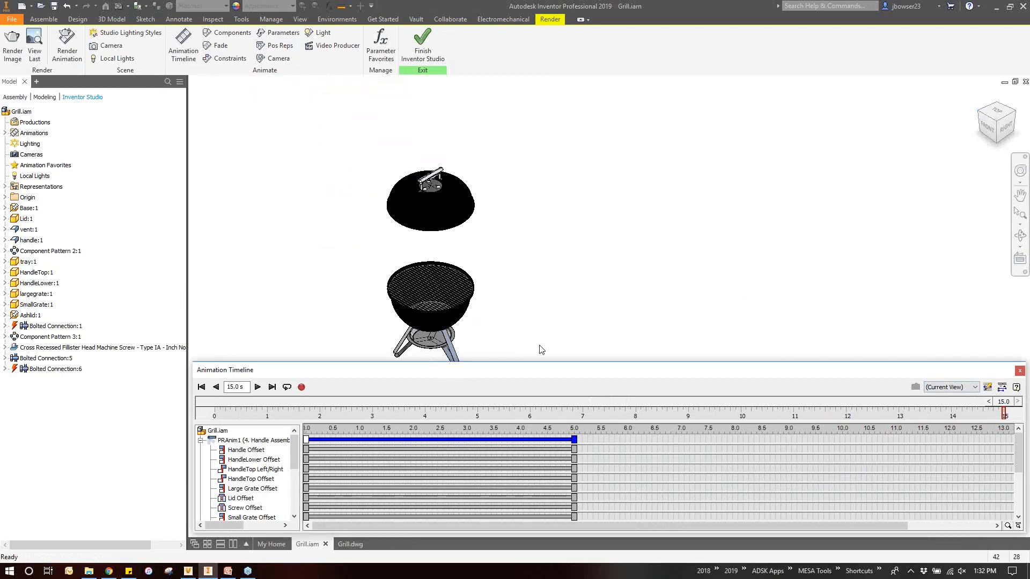
# Rewind the animation to its beginning and play it through
pyautogui.click(201, 386)
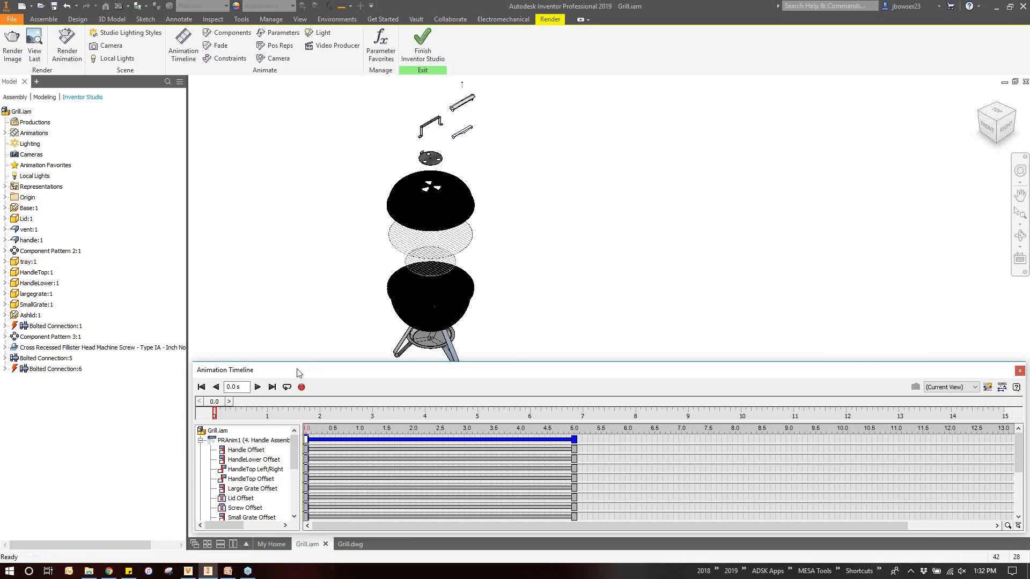
pyautogui.click(257, 386)
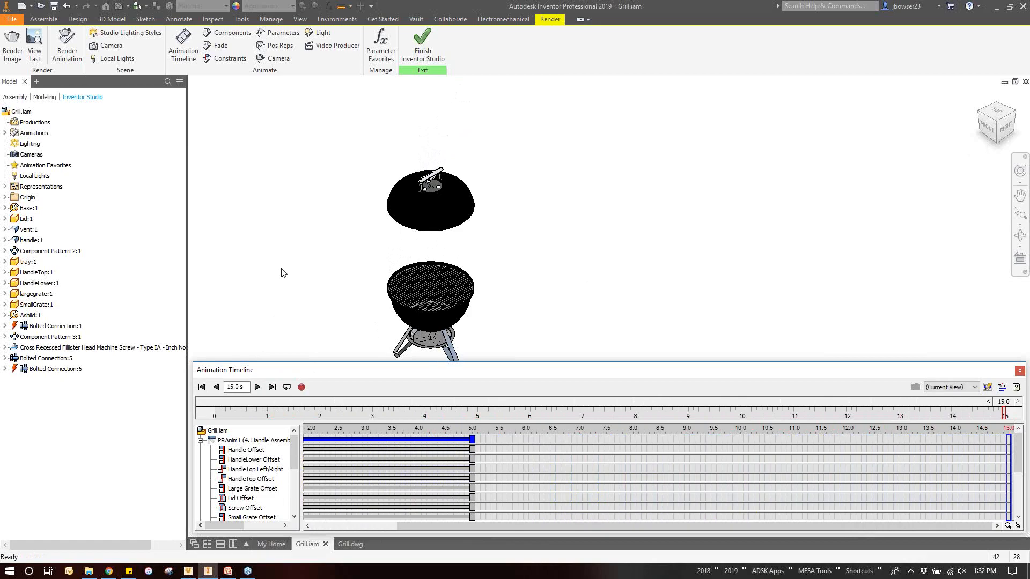
pyautogui.click(270, 46)
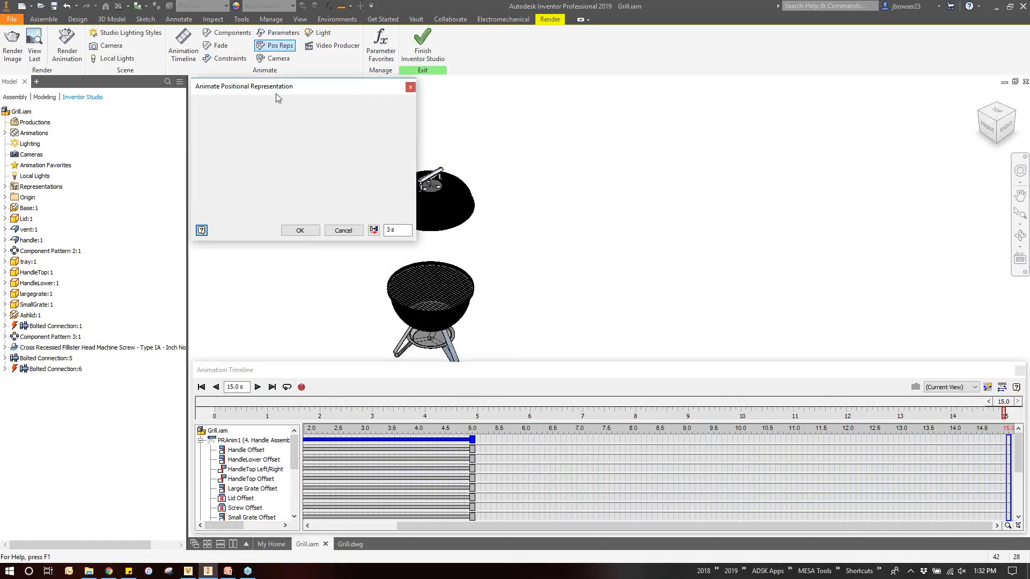
pyautogui.click(268, 142)
pyautogui.click(247, 159)
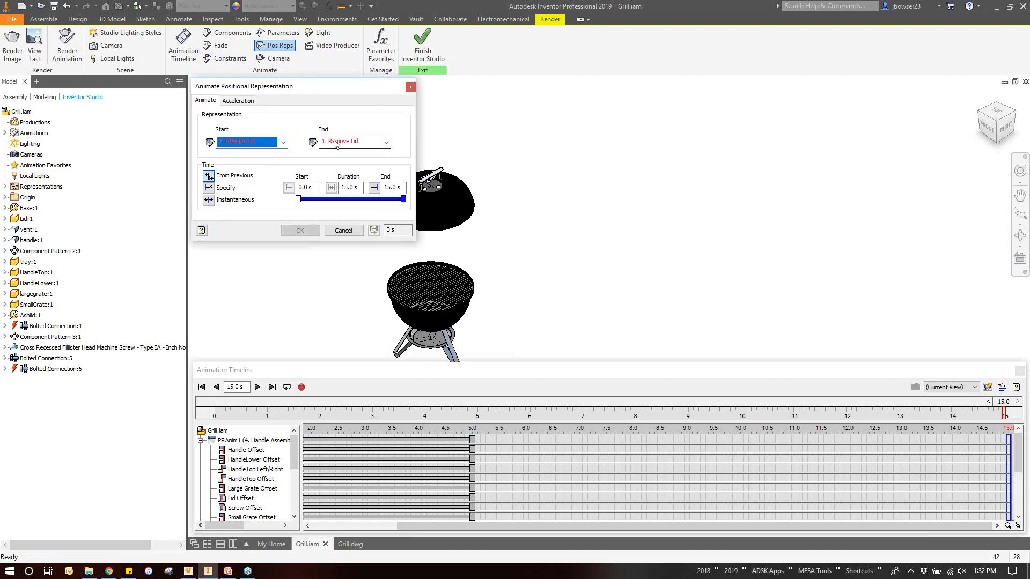
pyautogui.click(335, 144)
pyautogui.click(343, 152)
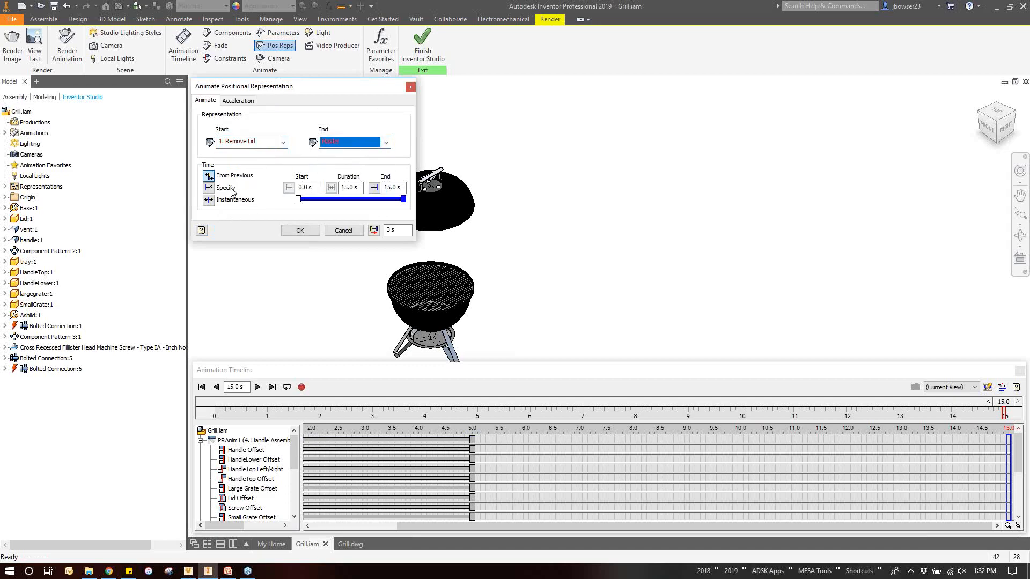
pyautogui.click(209, 188)
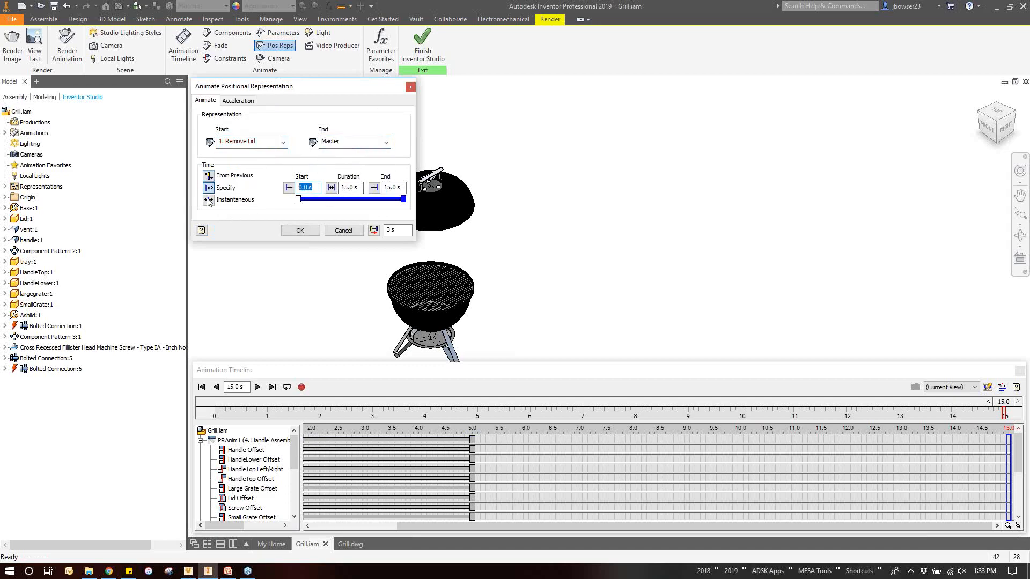
pyautogui.click(209, 200)
pyautogui.write('15.1')
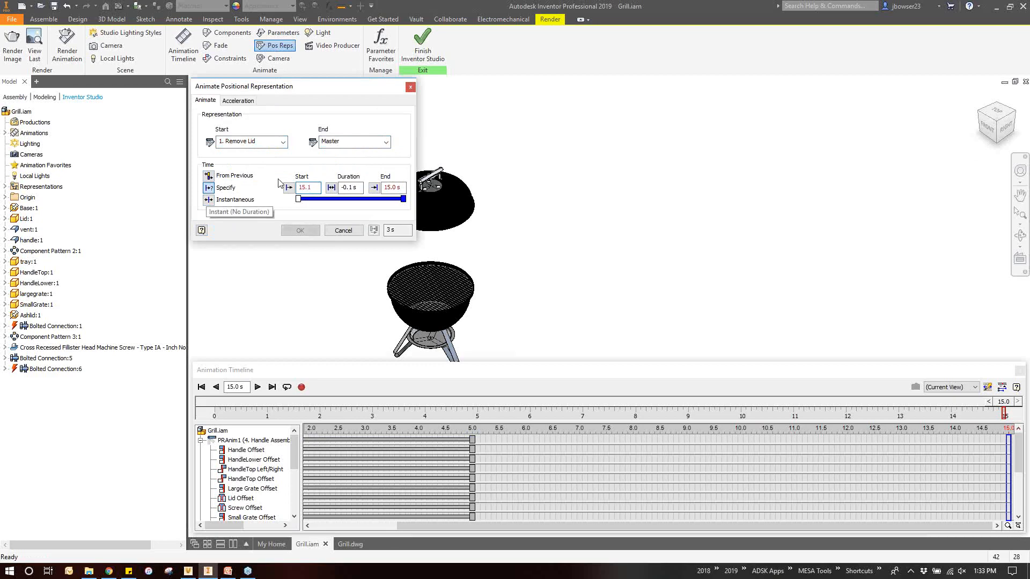
pyautogui.press('Tab')
pyautogui.press('Tab')
pyautogui.write('20')
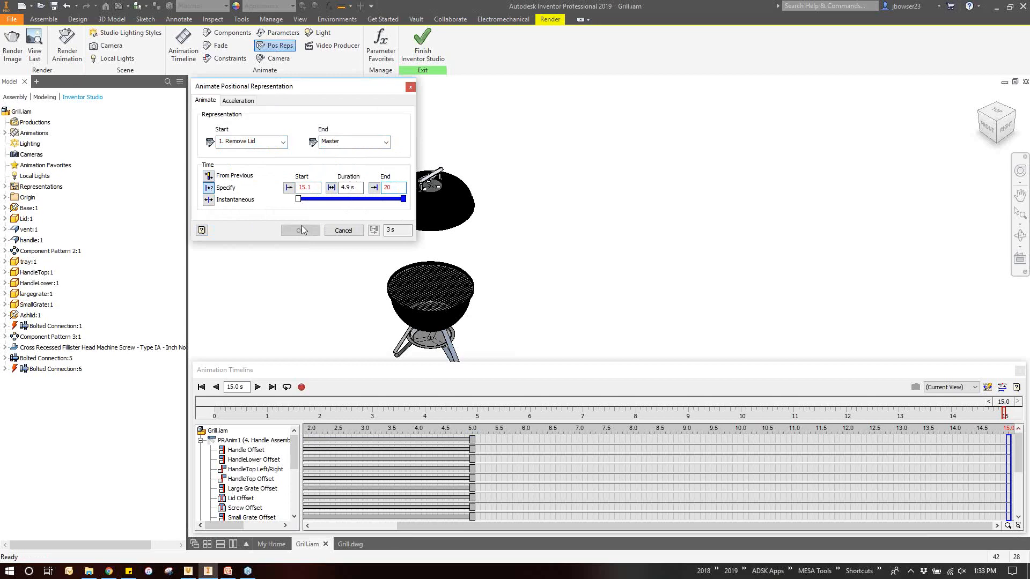
pyautogui.click(343, 230)
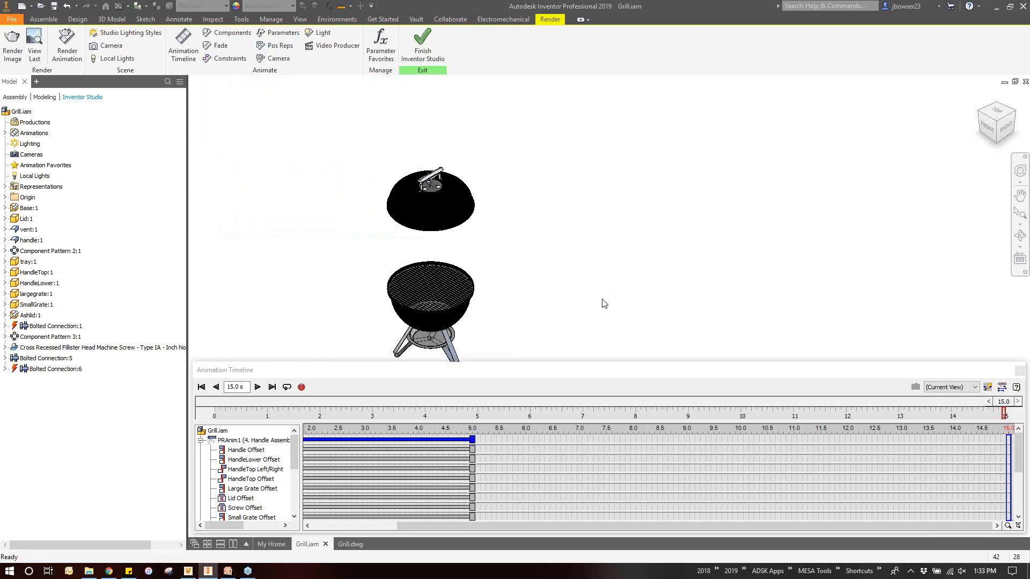
# Set the overall animation length to 20 seconds in the animation options
pyautogui.click(987, 388)
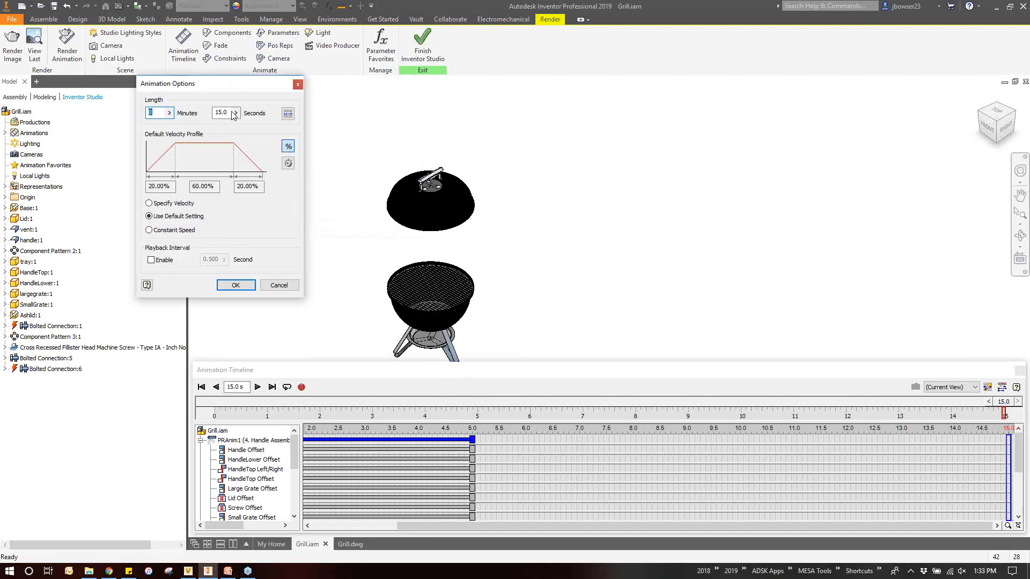
pyautogui.press('Tab')
pyautogui.write('20')
pyautogui.press('Return')
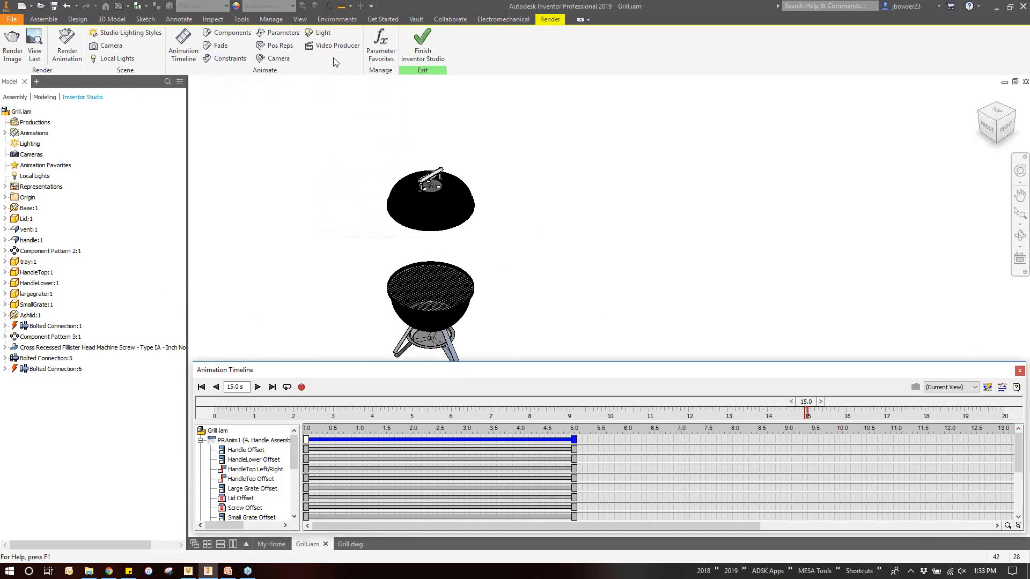
# Animate the positional representation from 1. Remove Lid to Master, with a specified start of 15.1 s and end of 20 s
pyautogui.click(275, 46)
pyautogui.click(249, 142)
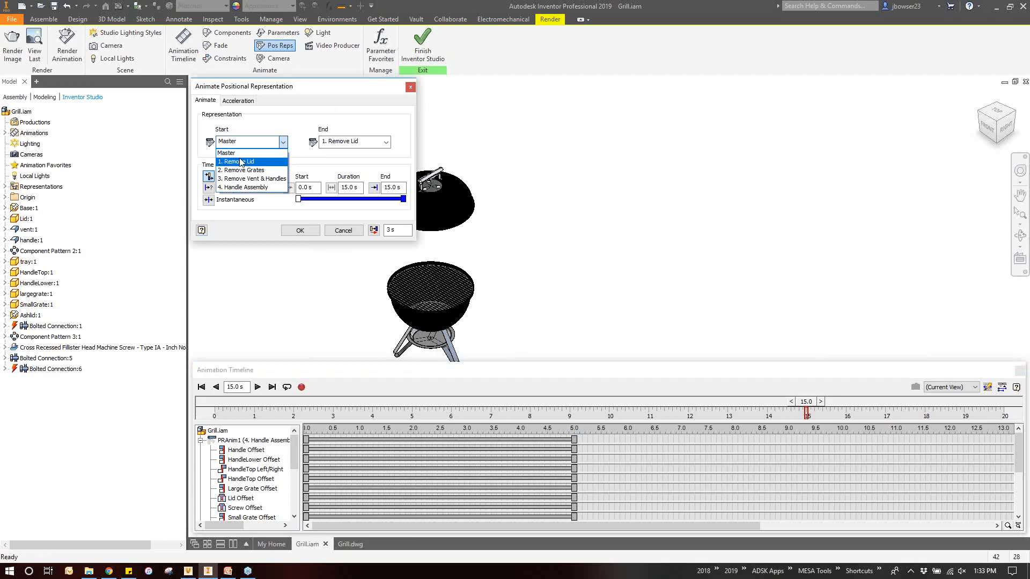
pyautogui.click(241, 162)
pyautogui.click(354, 142)
pyautogui.click(335, 153)
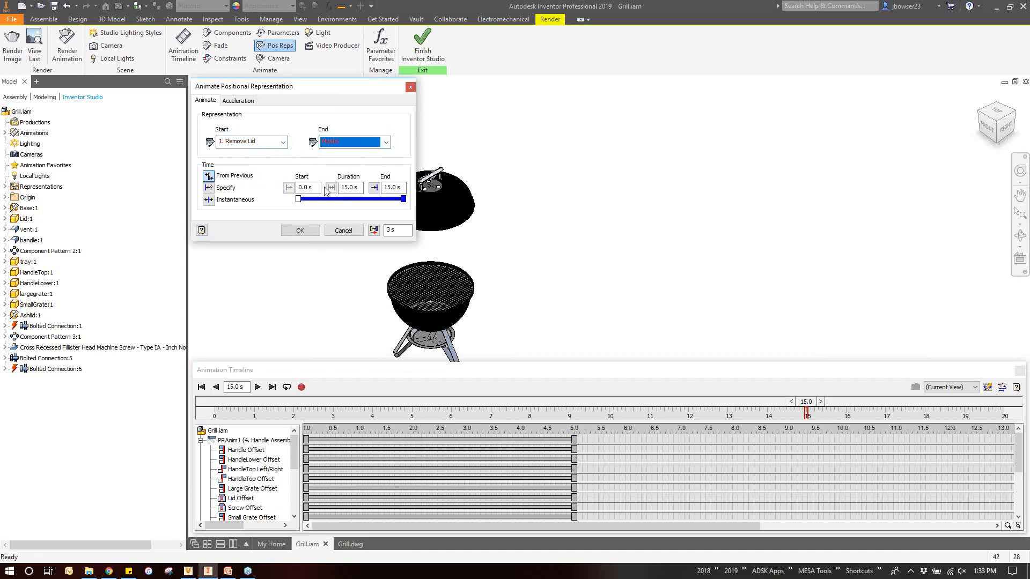
pyautogui.click(208, 188)
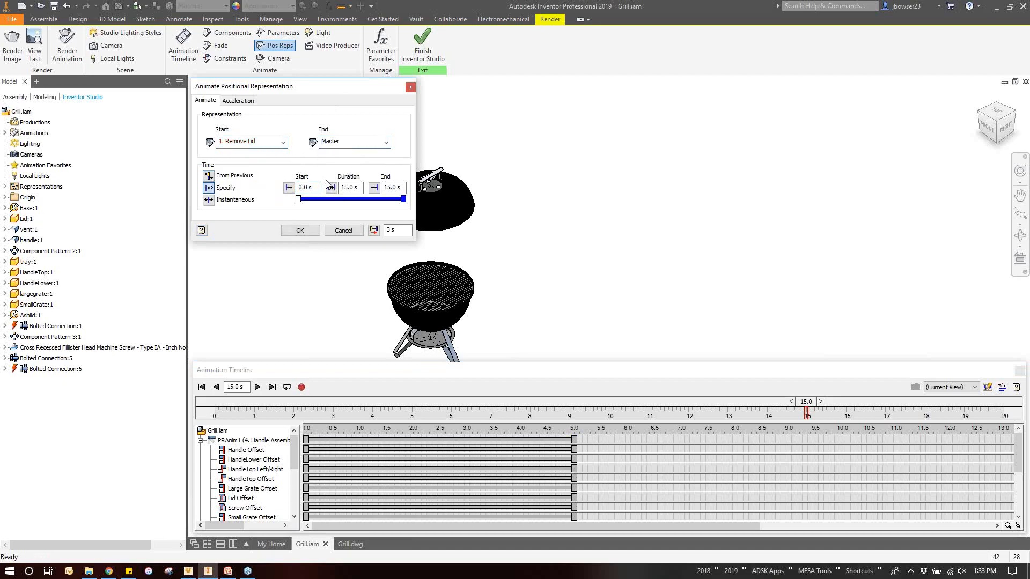
pyautogui.press('Tab')
pyautogui.write('15.')
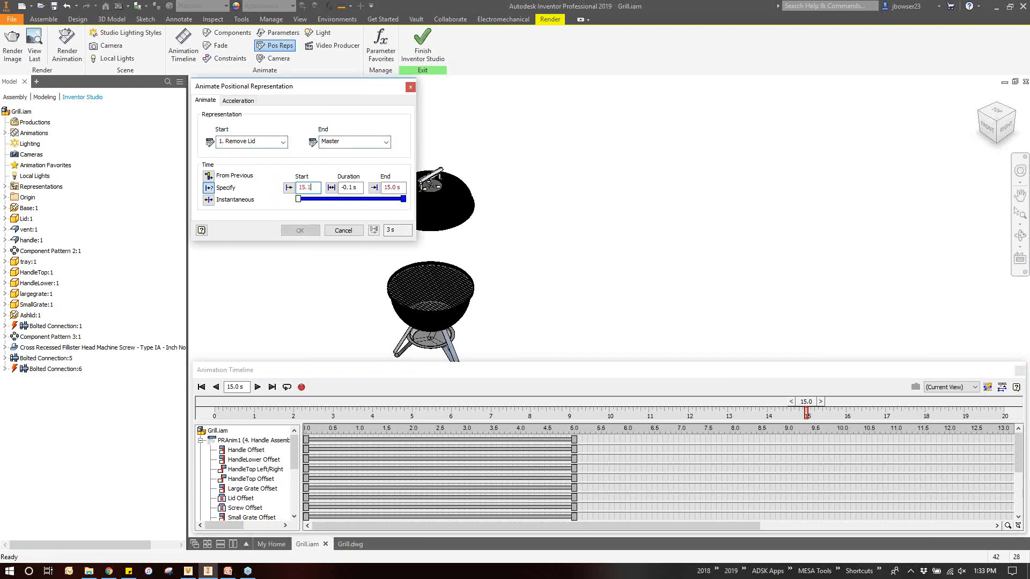
pyautogui.press('Tab')
pyautogui.press('Tab')
pyautogui.write('20')
pyautogui.click(294, 230)
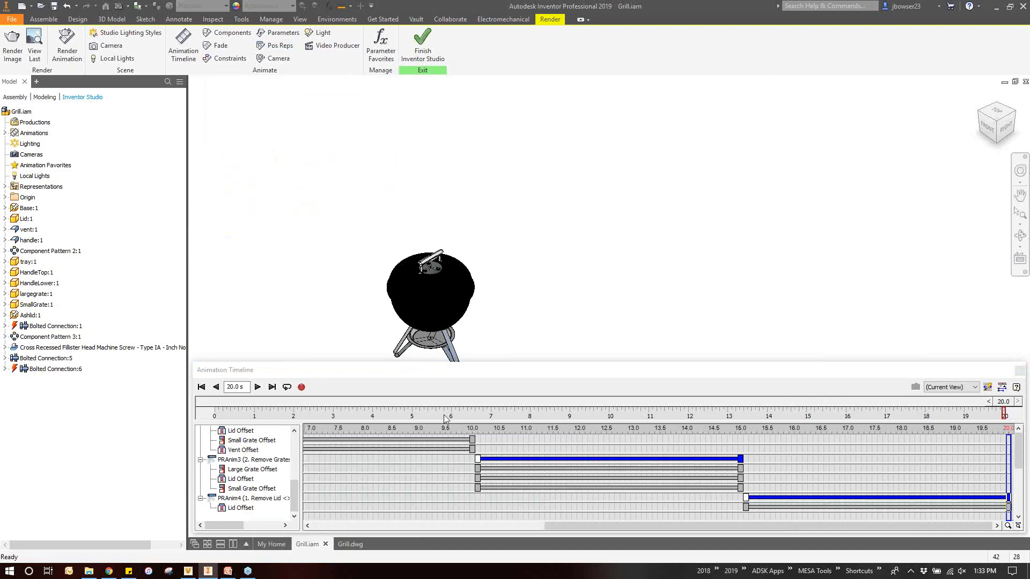
# Play the complete animation from its beginning and rewind it to the start
pyautogui.click(201, 387)
pyautogui.click(257, 386)
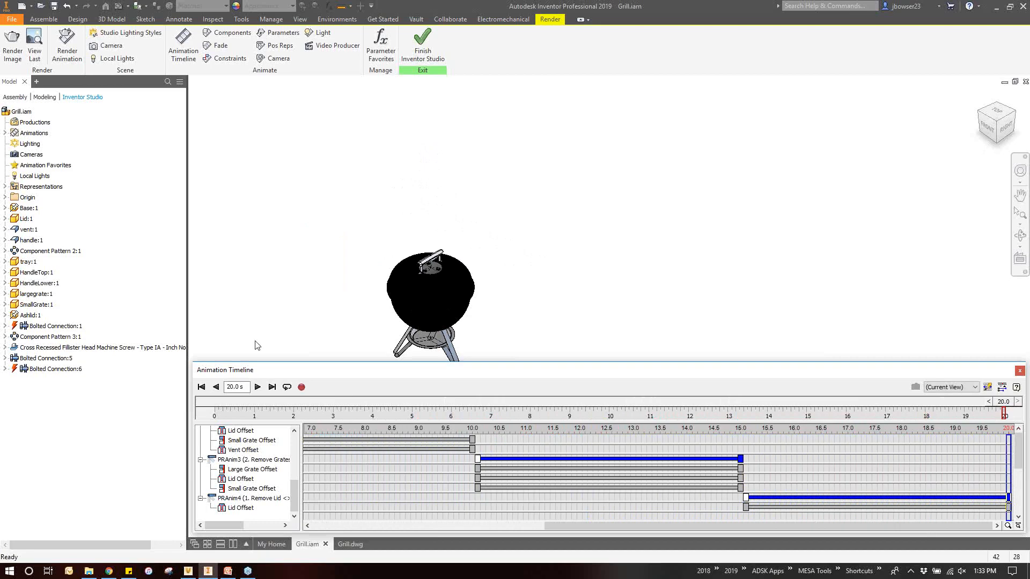
pyautogui.click(202, 386)
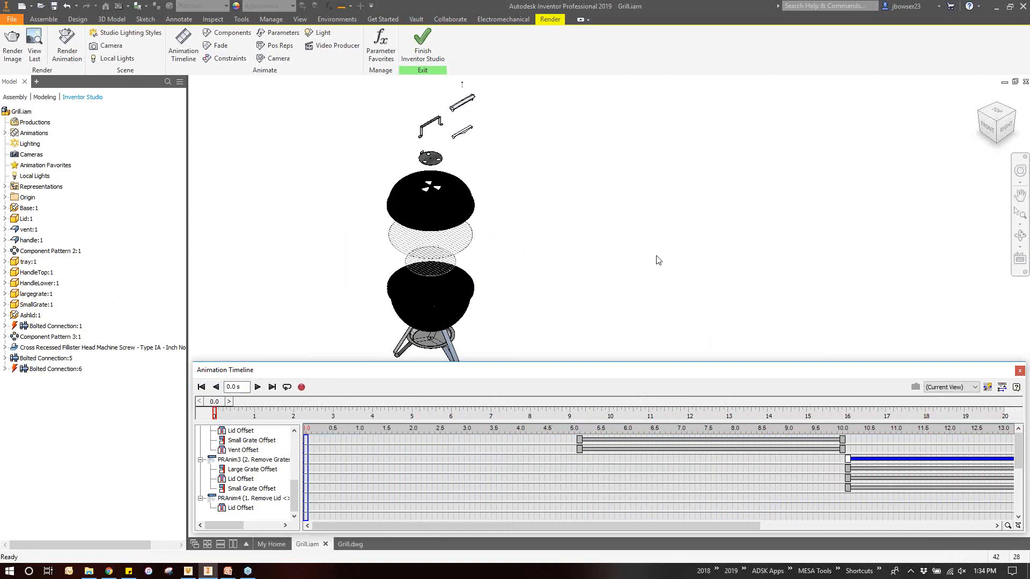
# Switch to Chrome and open the Past Webinars page on the MESA, Inc. website
pyautogui.moveTo(115, 573)
pyautogui.click(108, 572)
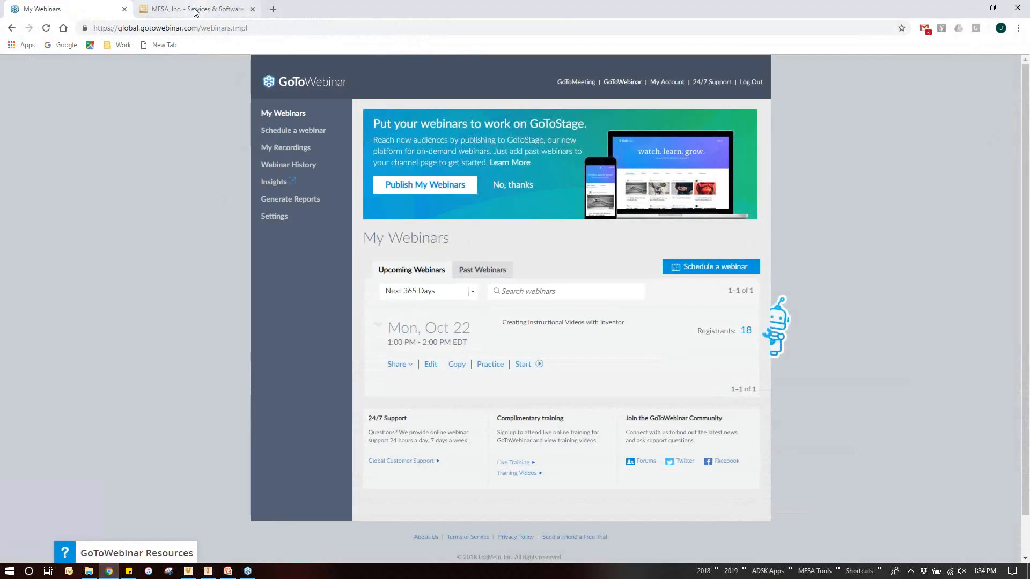
pyautogui.click(195, 9)
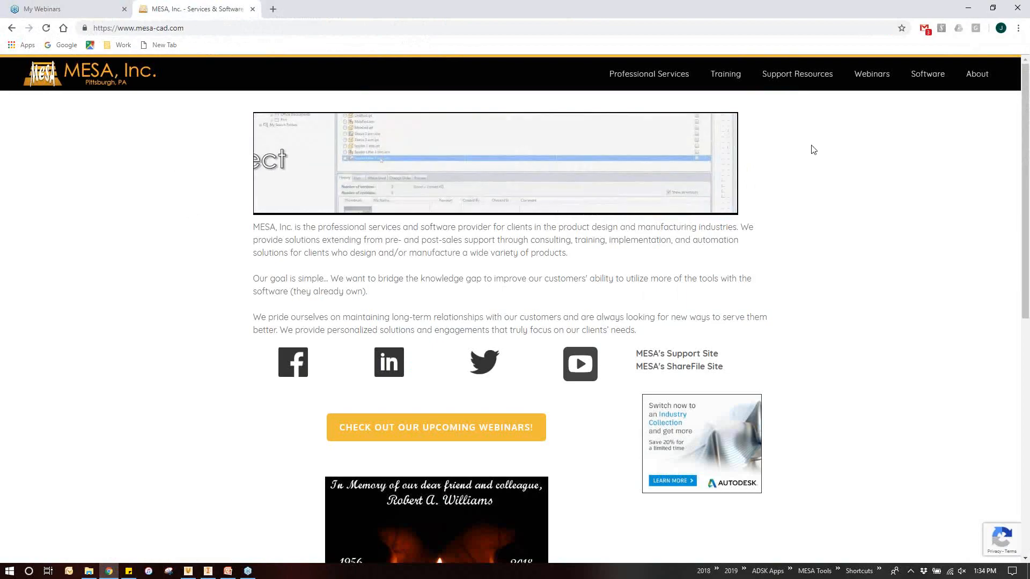
pyautogui.moveTo(876, 75)
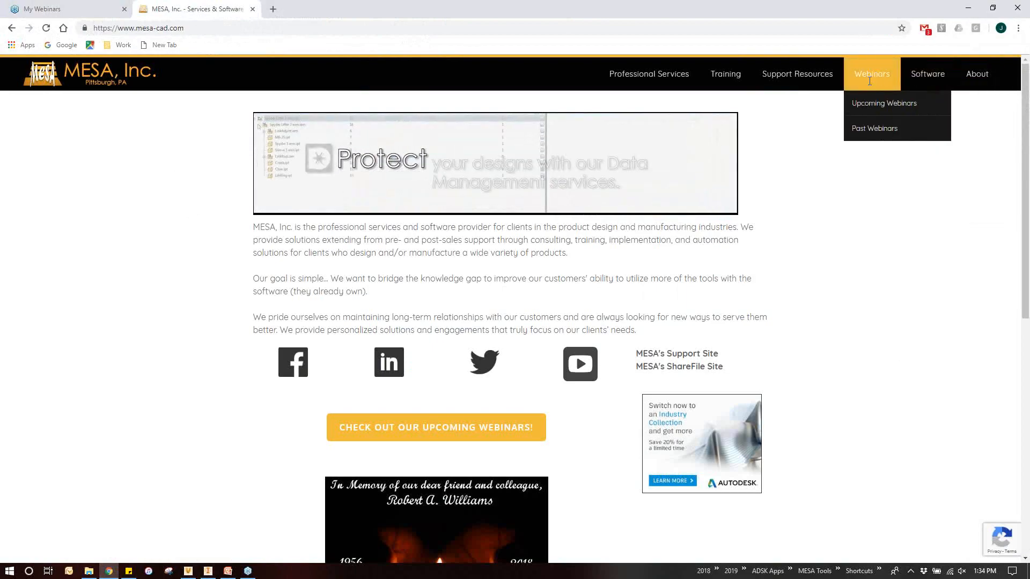
pyautogui.click(867, 131)
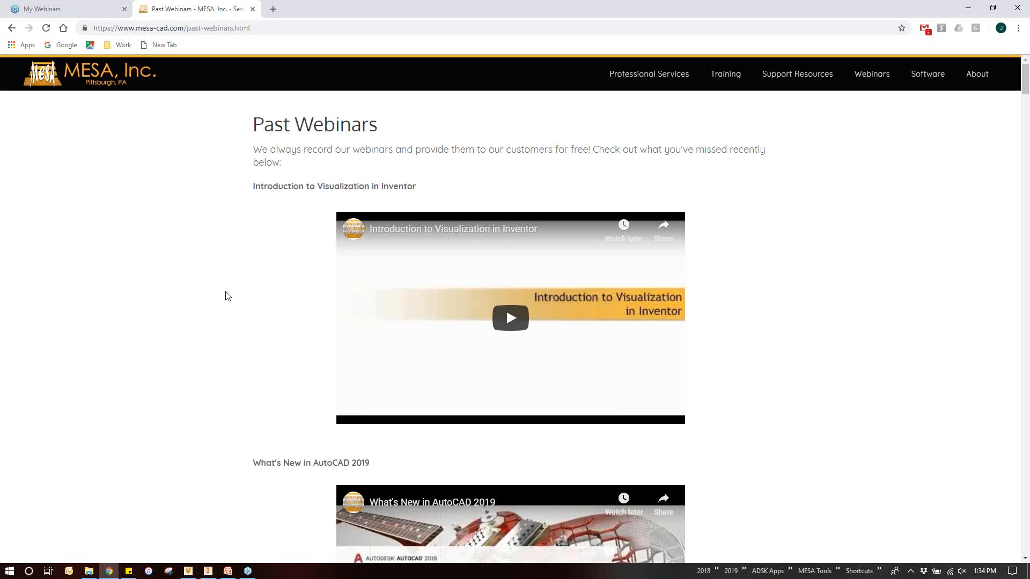
# Finish Inventor Studio back in Inventor and switch to the Creating Instructional Videos with Inventor.pptx presentation in PowerPoint
pyautogui.click(209, 571)
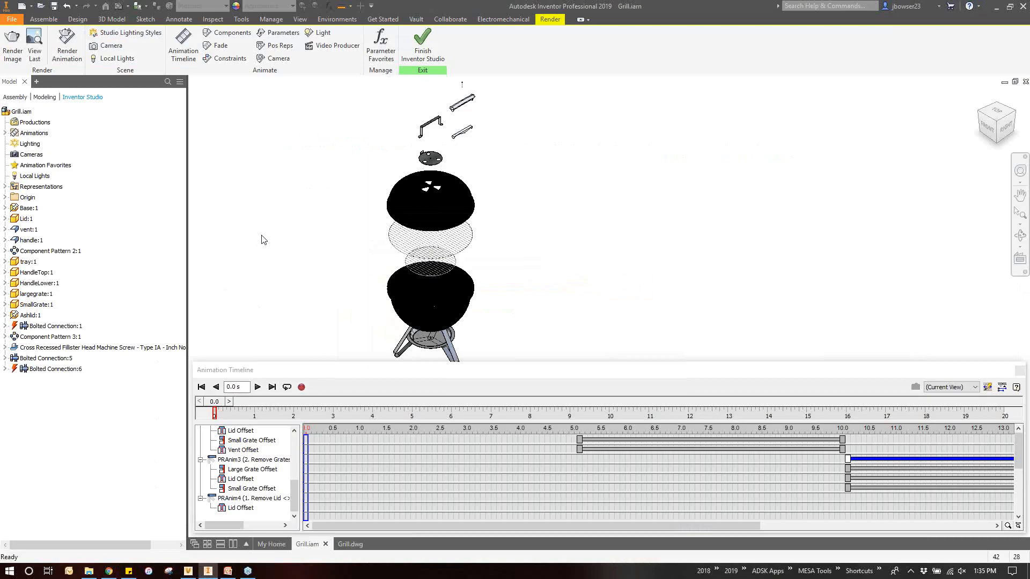
pyautogui.click(422, 48)
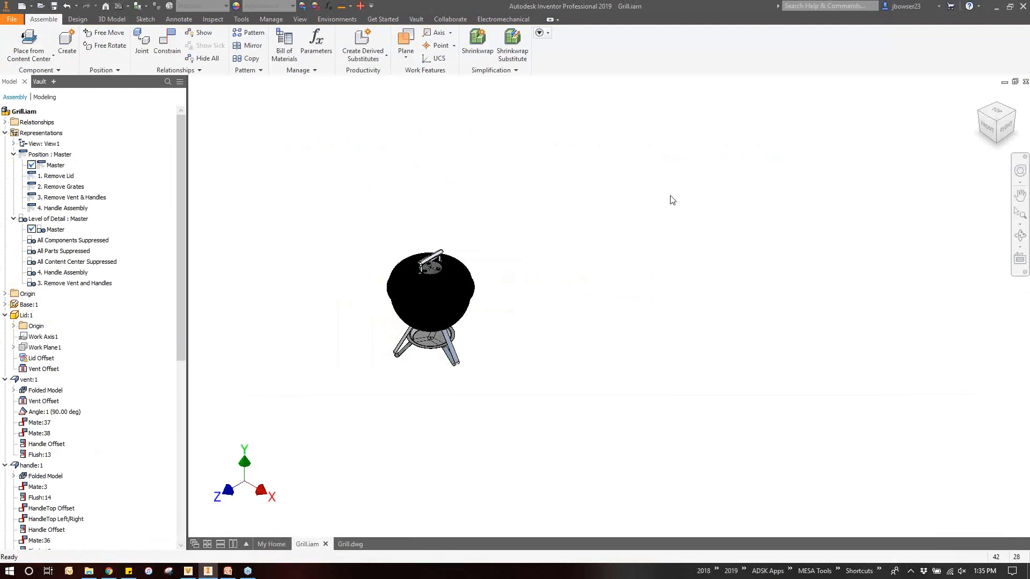
pyautogui.click(228, 570)
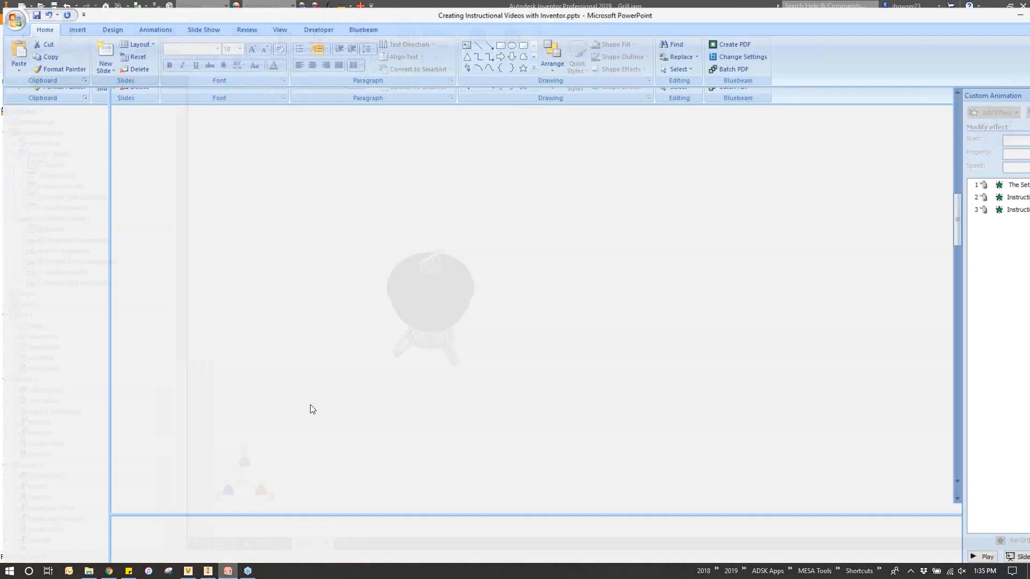